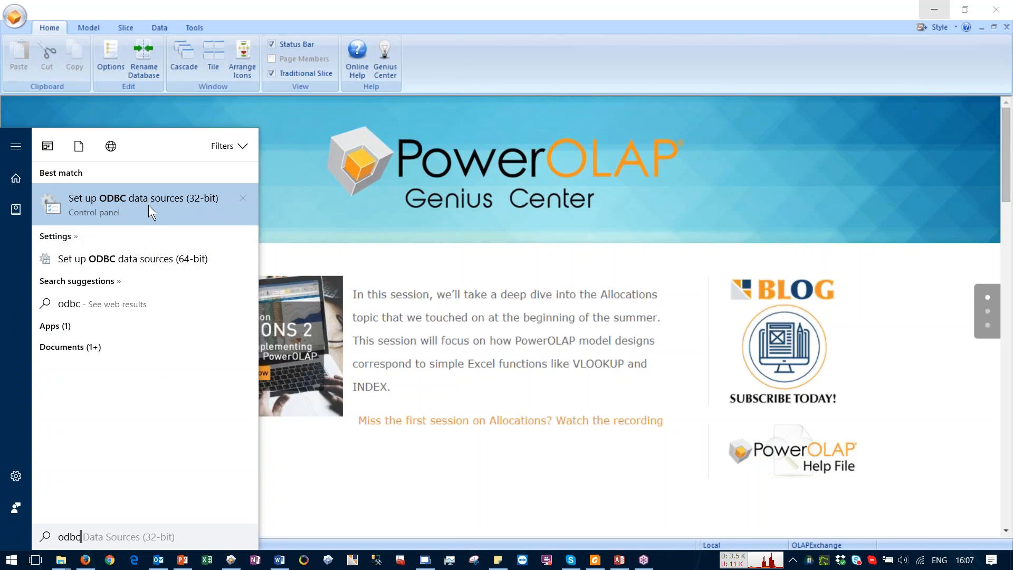
Step: Start a new 32-bit ODBC system data source using the Microsoft Access Driver (*.mdb)
{"action": "left_click", "coordinate": [151, 211]}
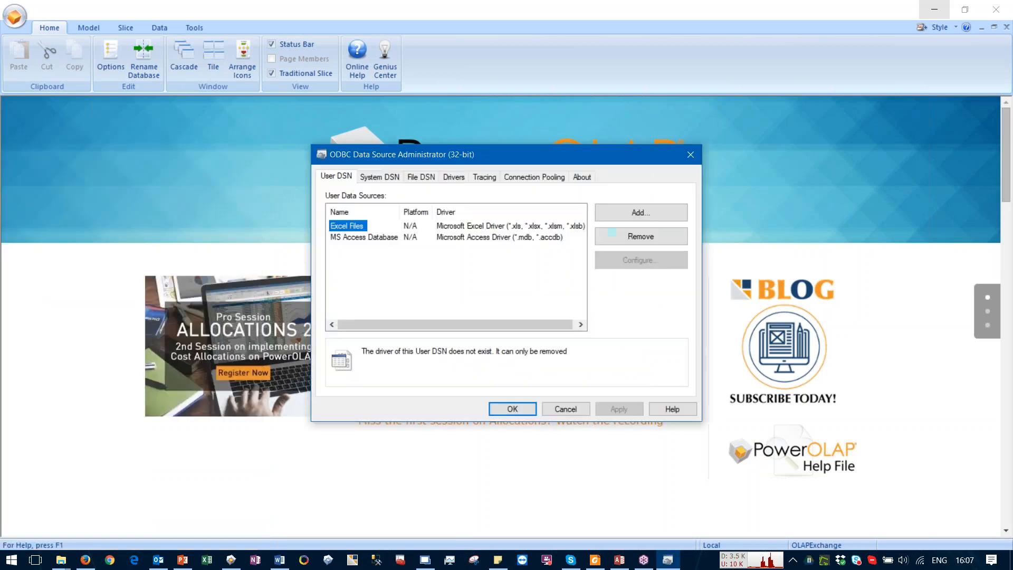
{"action": "left_click", "coordinate": [371, 176]}
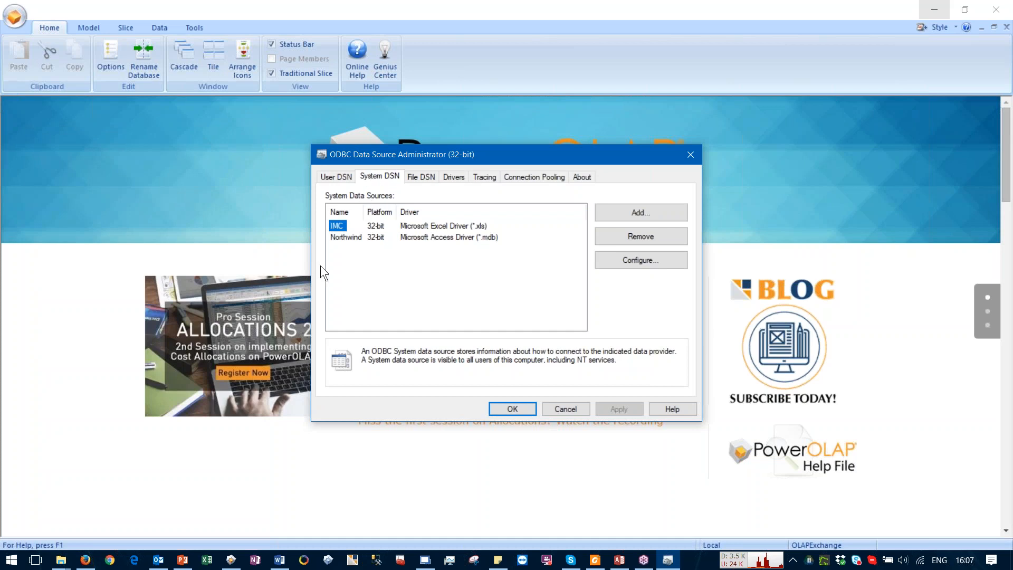
{"action": "left_click", "coordinate": [632, 214]}
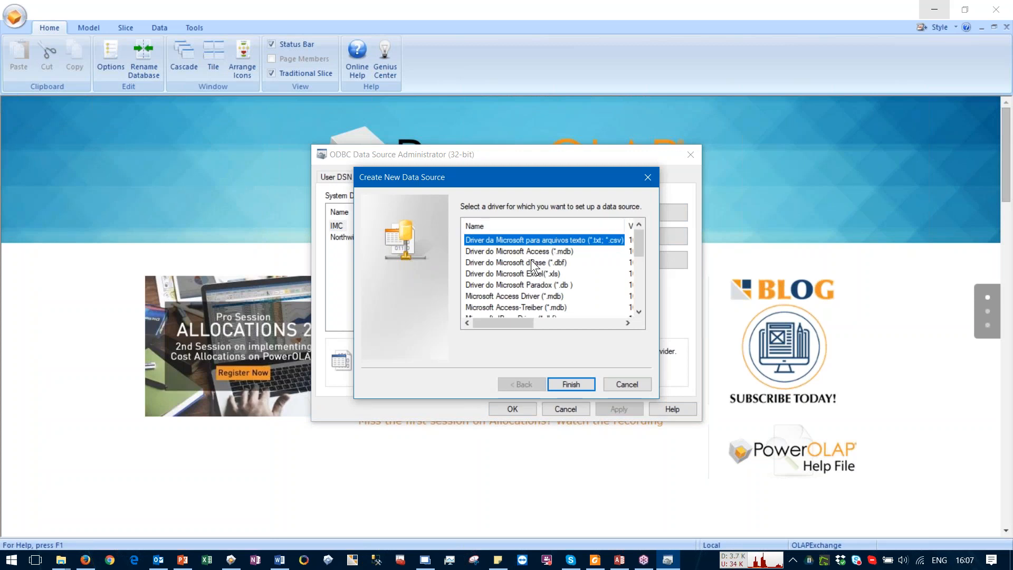
{"action": "left_click", "coordinate": [512, 296]}
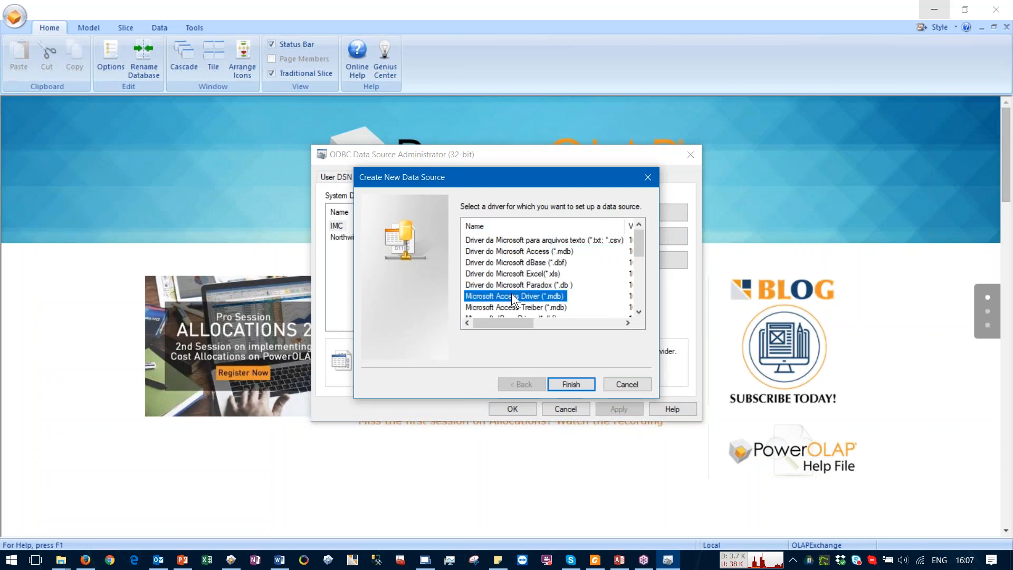
{"action": "left_click", "coordinate": [565, 382]}
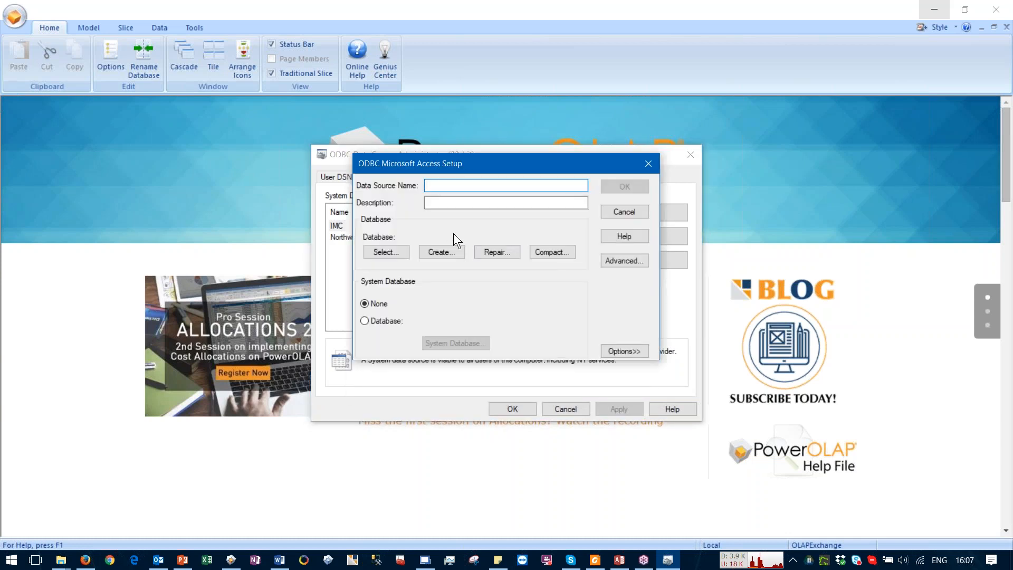
Step: Choose OLAP Exchange Demo database.mdb from the Session 4 - OLAP folder inside the PowerOLAP Perso... folder on drive C as the source database
{"action": "left_click", "coordinate": [385, 252]}
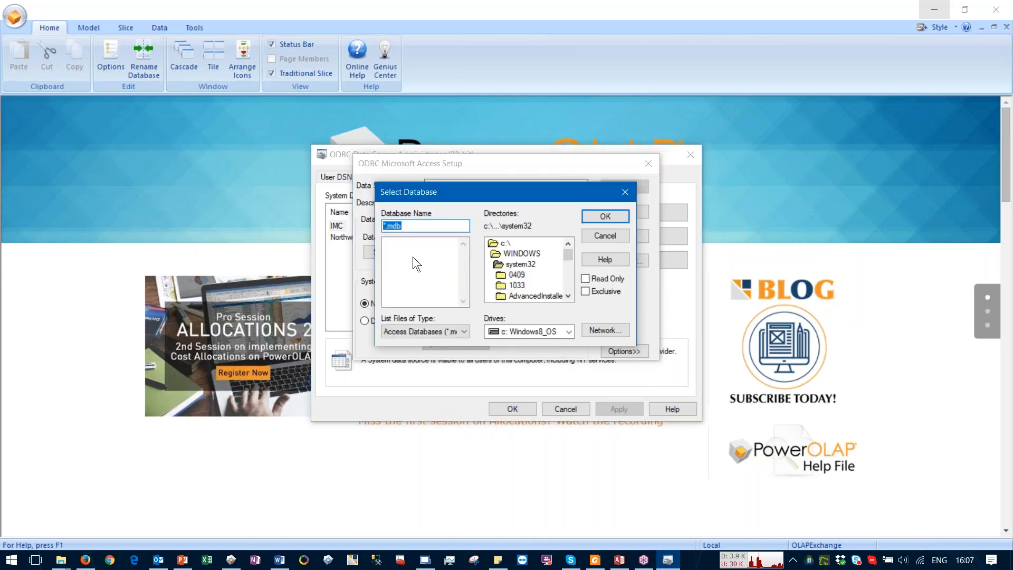
{"action": "double_click", "coordinate": [494, 245]}
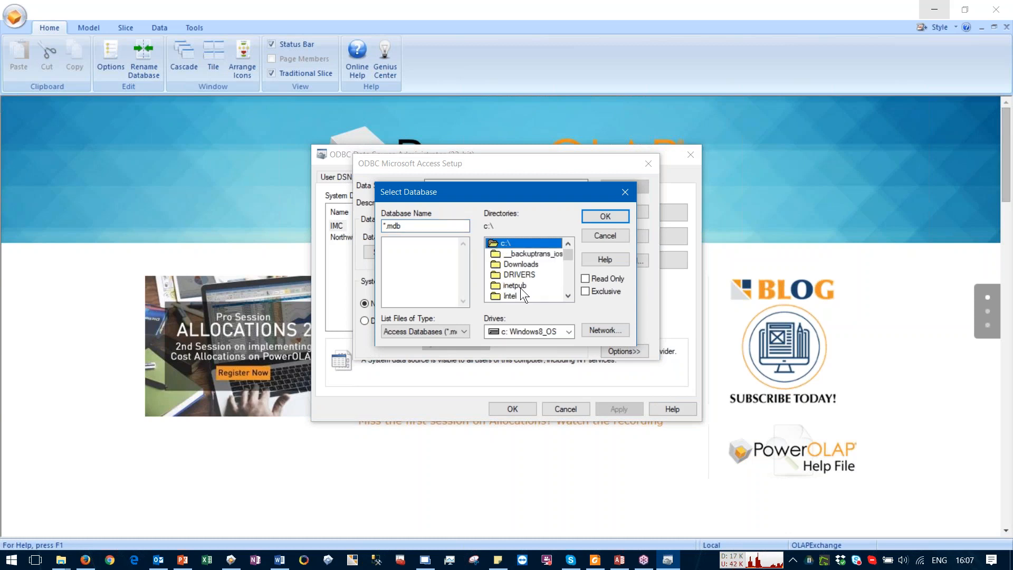
{"action": "left_click", "coordinate": [568, 276]}
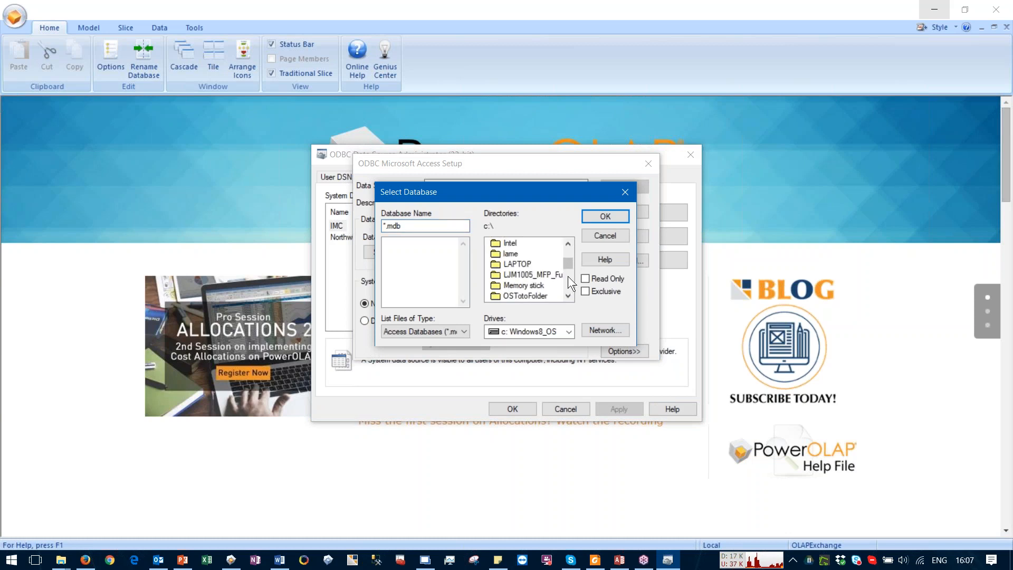
{"action": "left_click", "coordinate": [568, 276]}
{"action": "left_click", "coordinate": [566, 284]}
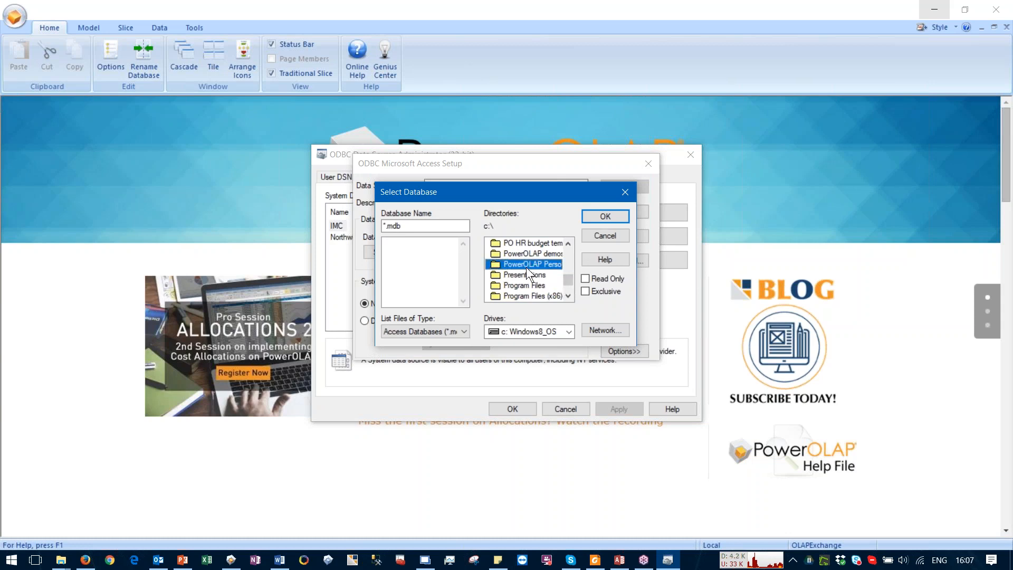
{"action": "double_click", "coordinate": [527, 264]}
{"action": "double_click", "coordinate": [522, 264]}
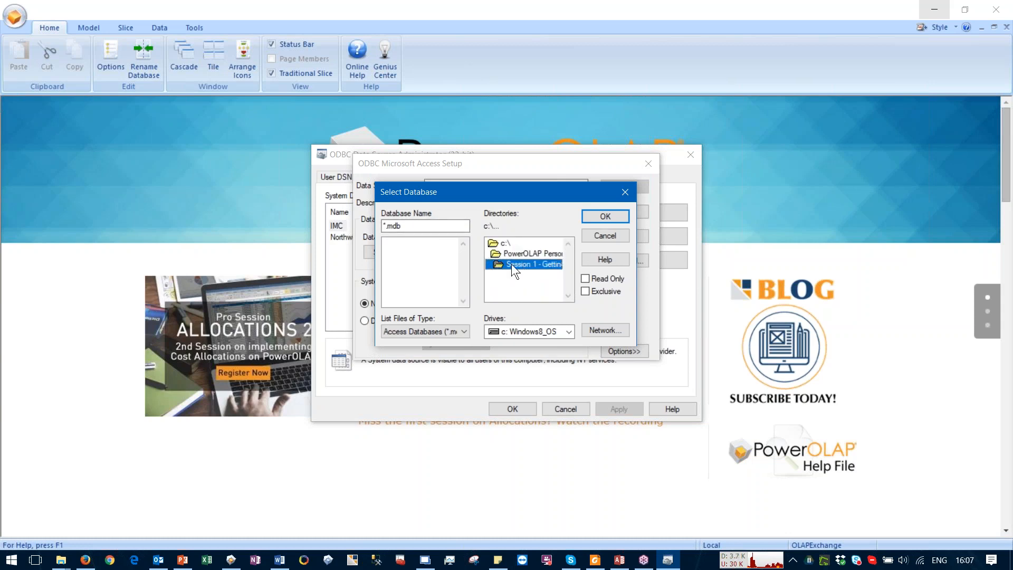
{"action": "double_click", "coordinate": [512, 256]}
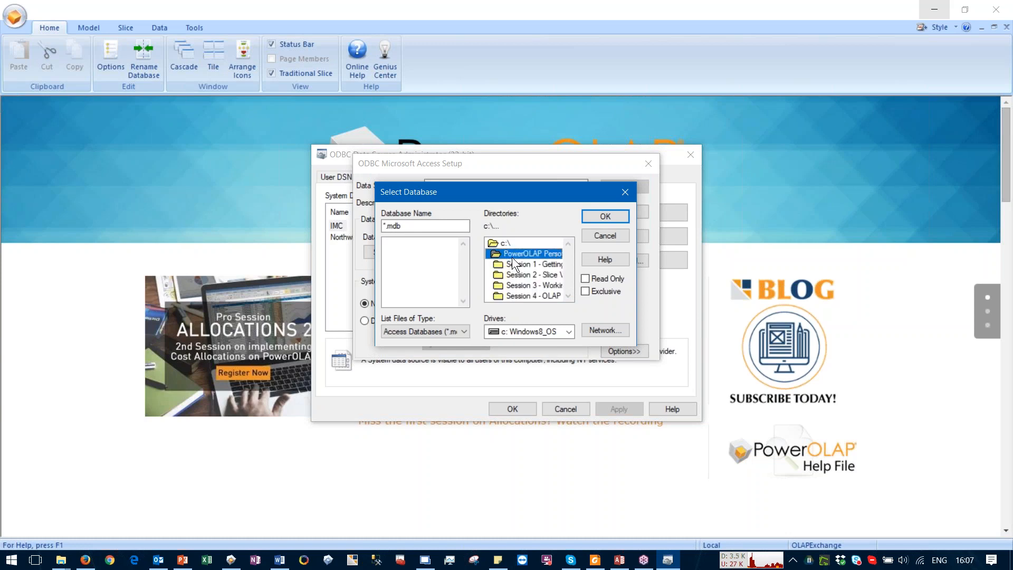
{"action": "double_click", "coordinate": [524, 297]}
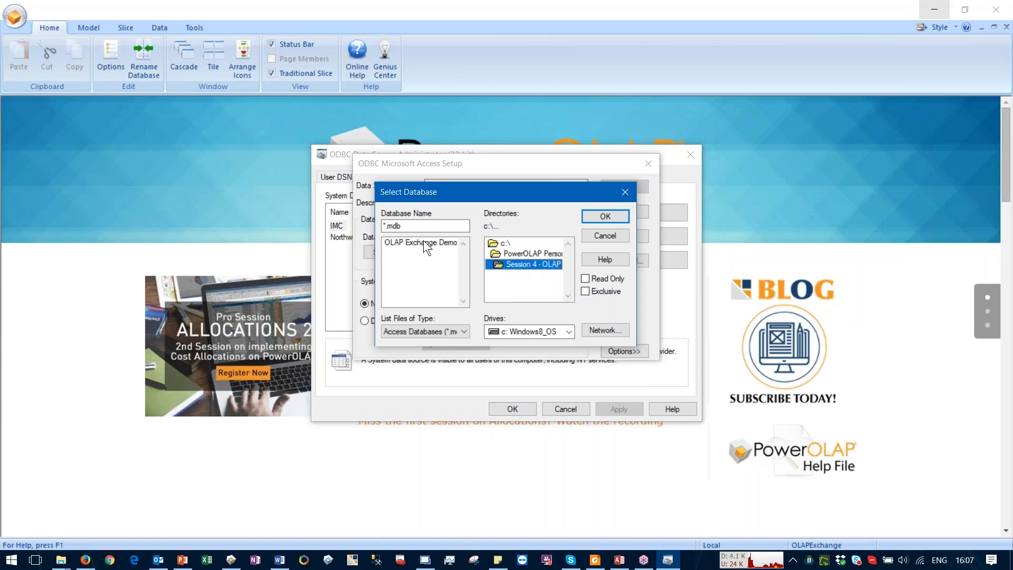
{"action": "left_click", "coordinate": [420, 242]}
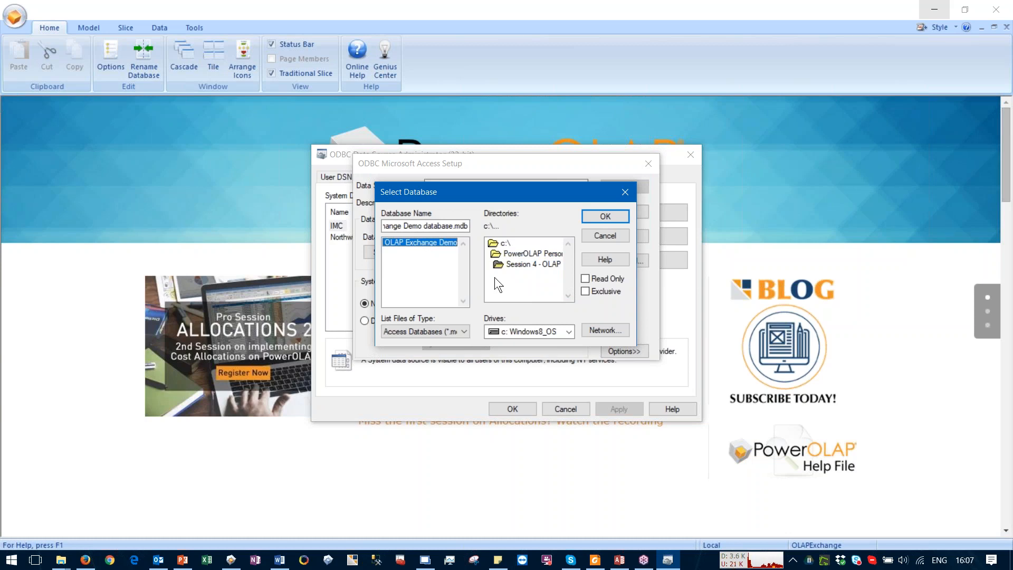
Step: Switch to Access, widen the Travel_Expense column and examine the Accounts table's first and last records
{"action": "left_click", "coordinate": [619, 560]}
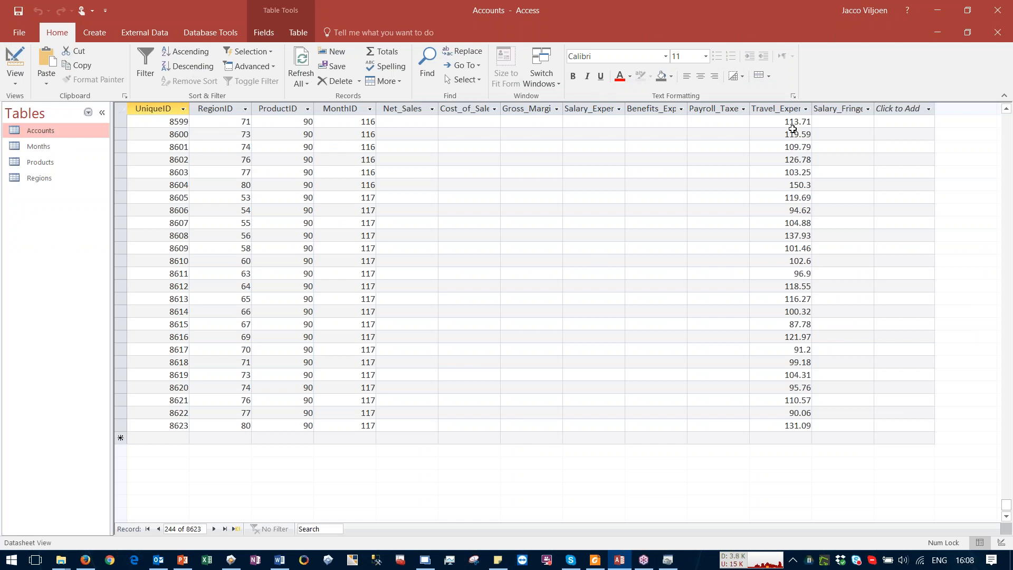
{"action": "left_click_drag", "start_coordinate": [811, 109], "coordinate": [855, 109]}
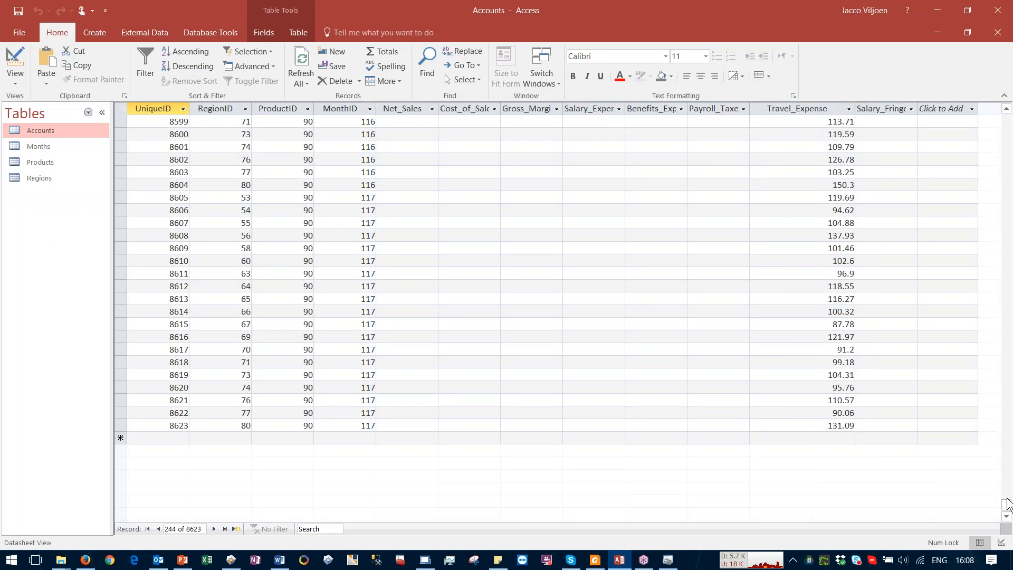
{"action": "left_click_drag", "start_coordinate": [1008, 504], "coordinate": [999, 120]}
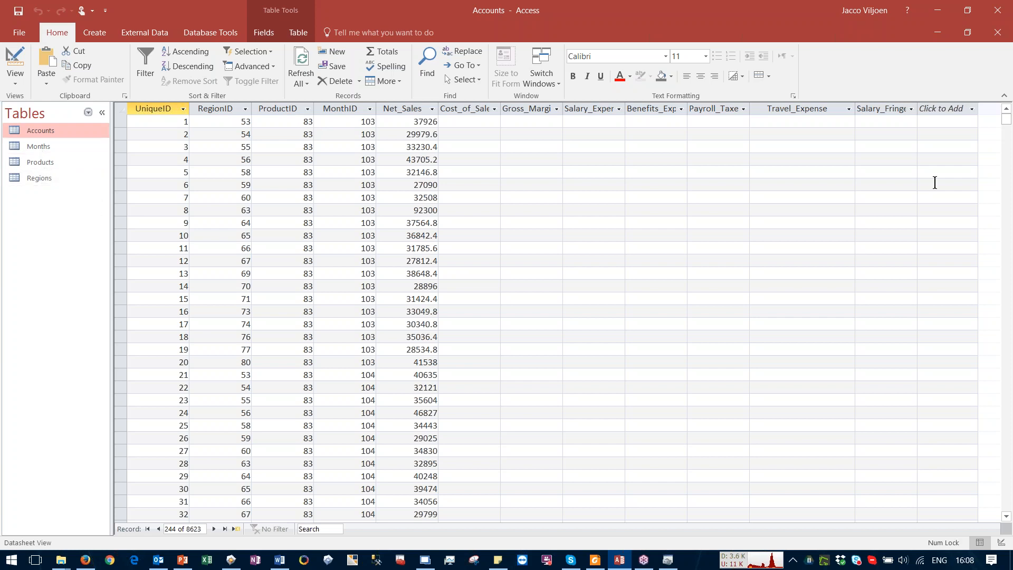
{"action": "left_click_drag", "start_coordinate": [1006, 120], "coordinate": [1011, 510]}
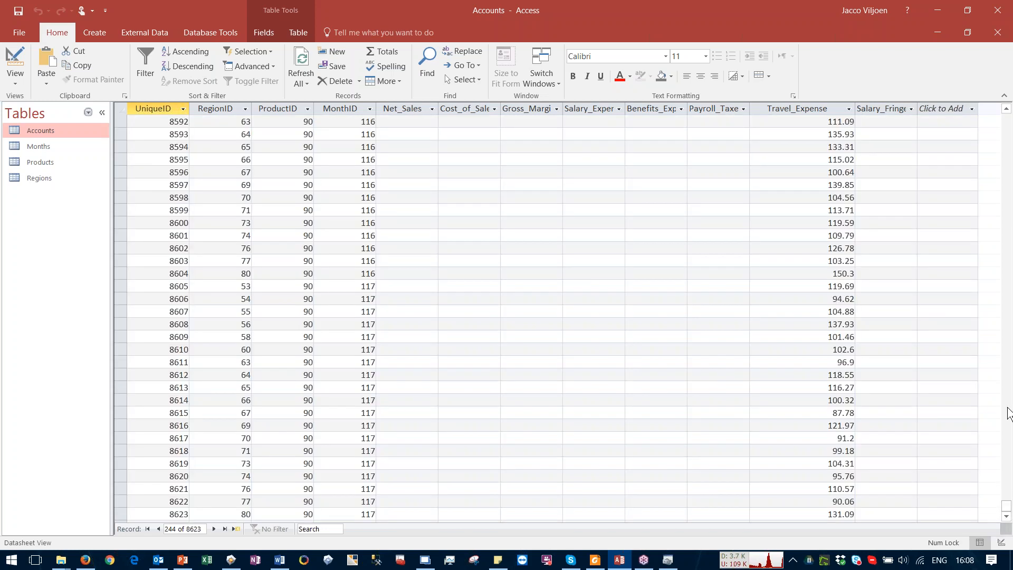
{"action": "scroll", "coordinate": [803, 387], "scroll_direction": "down", "scroll_amount": 2}
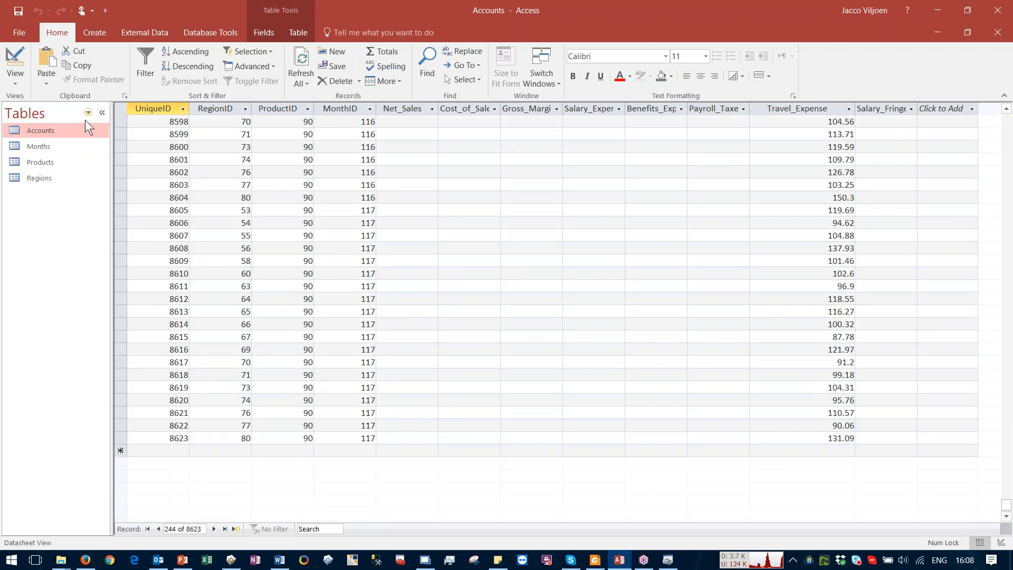
Step: Examine the Months, Products and Regions tables, and return to the ODBC database selection
{"action": "left_click", "coordinate": [39, 147]}
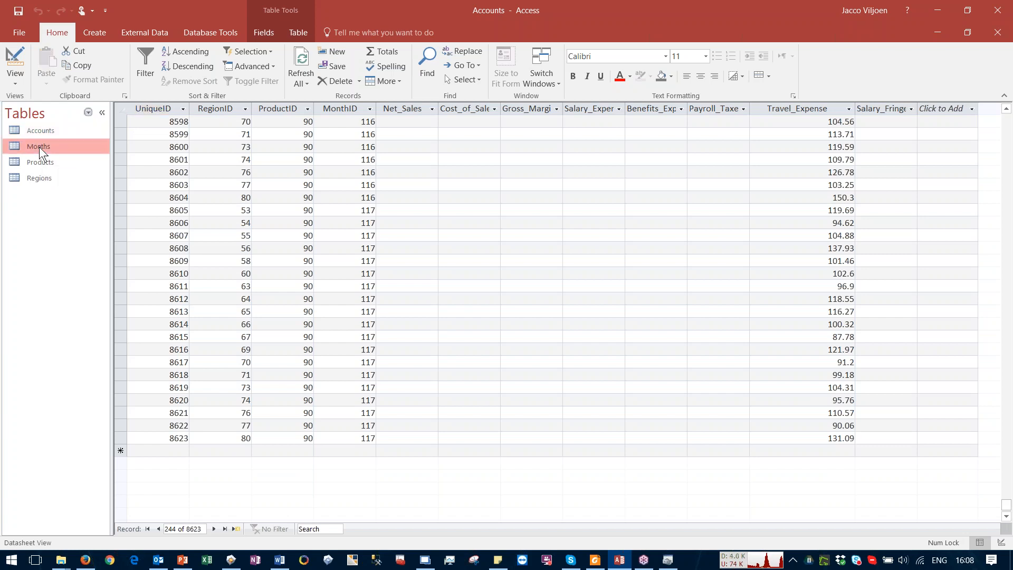
{"action": "double_click", "coordinate": [39, 147]}
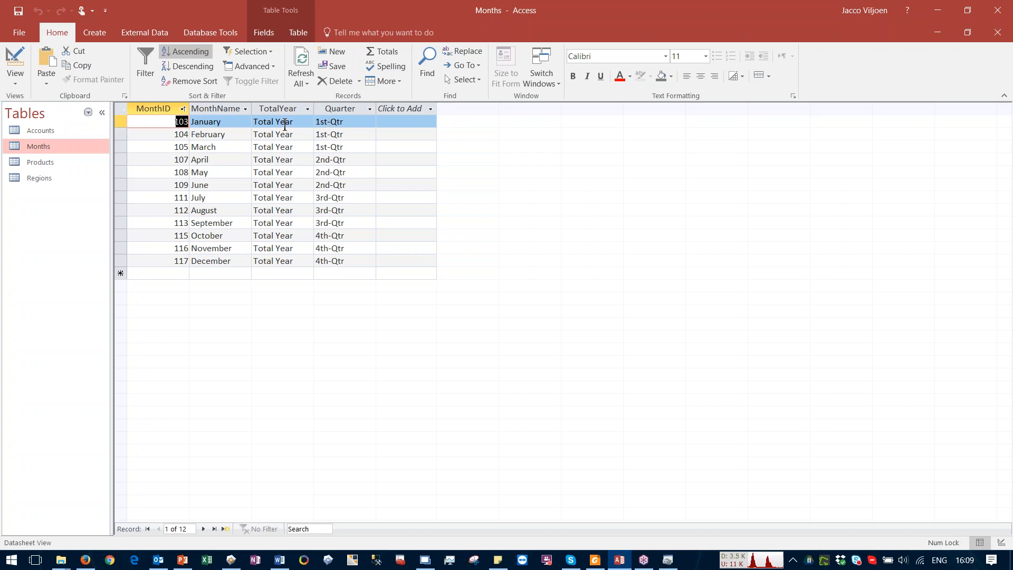
{"action": "double_click", "coordinate": [32, 162]}
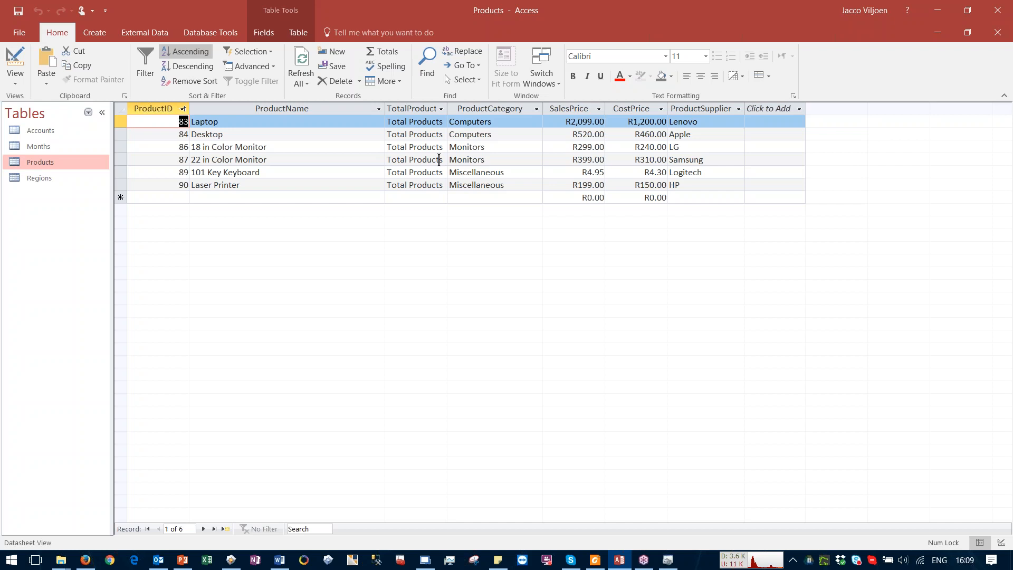
{"action": "double_click", "coordinate": [31, 178]}
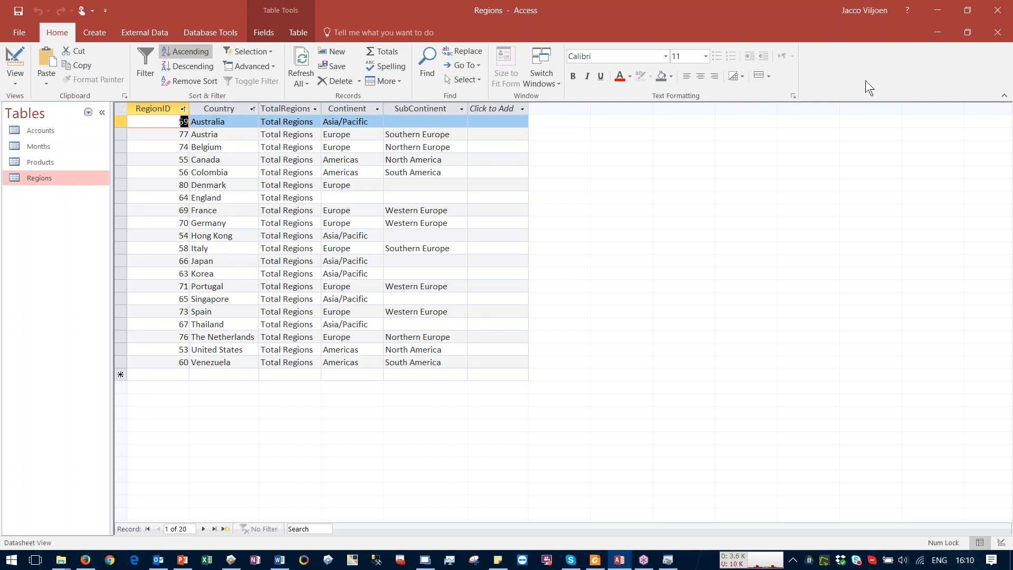
{"action": "left_click", "coordinate": [936, 10]}
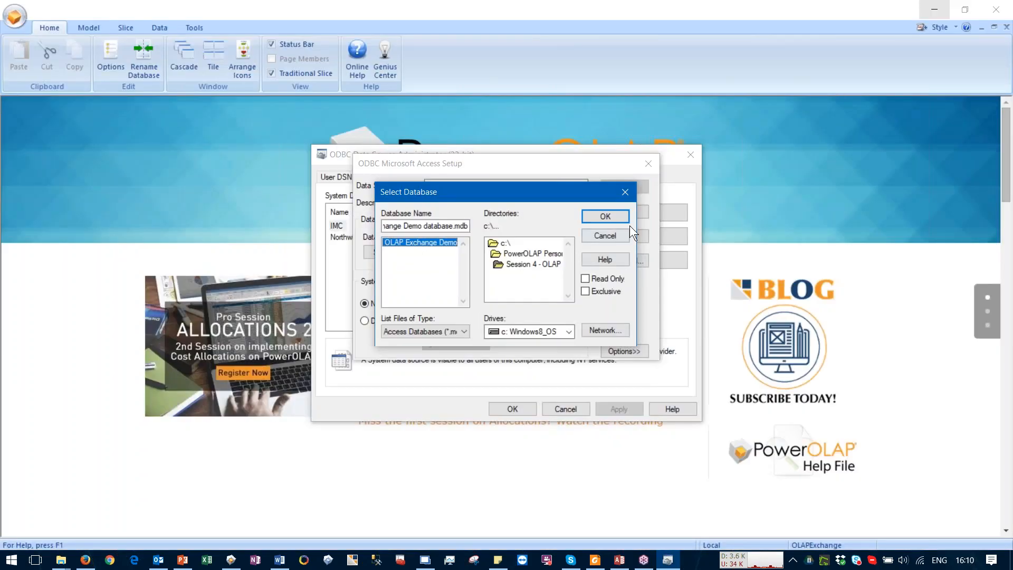
Step: Confirm the database selection, name the data source OLAPExchangeDemo, save it and close the ODBC administrator
{"action": "left_click", "coordinate": [605, 216]}
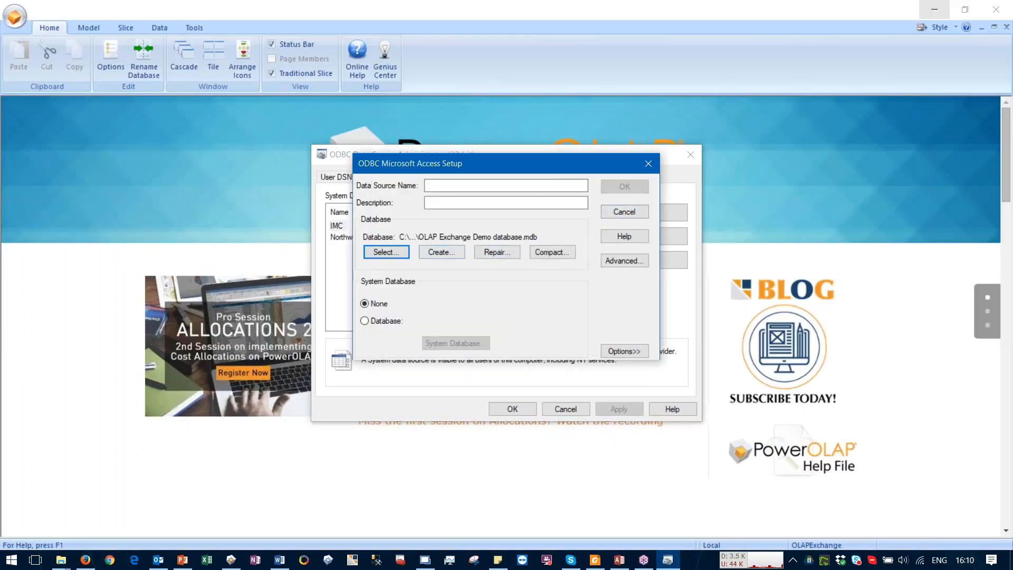
{"action": "left_click", "coordinate": [445, 184]}
{"action": "type", "text": "OLA"}
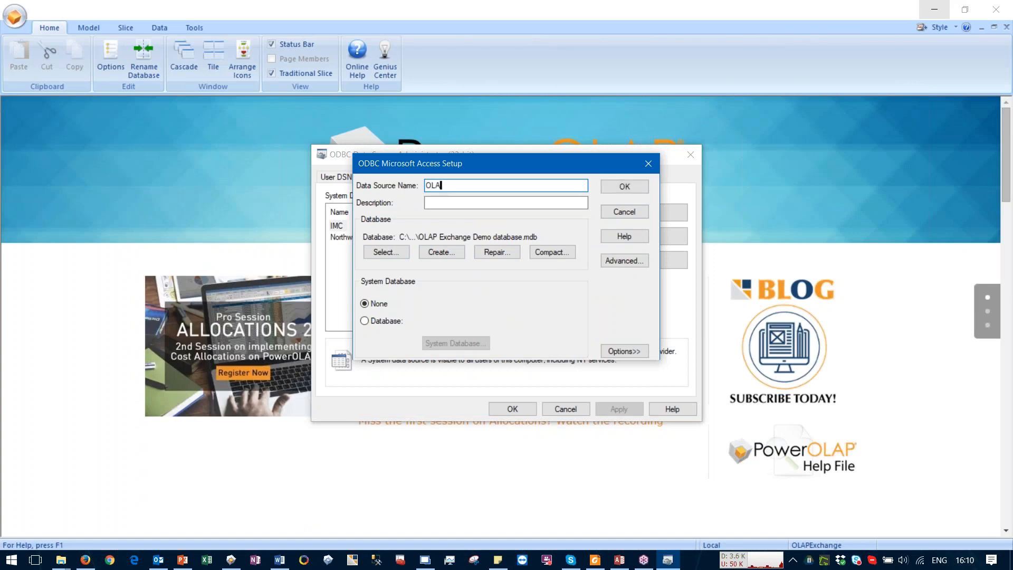
{"action": "type", "text": "PExchangeDemo"}
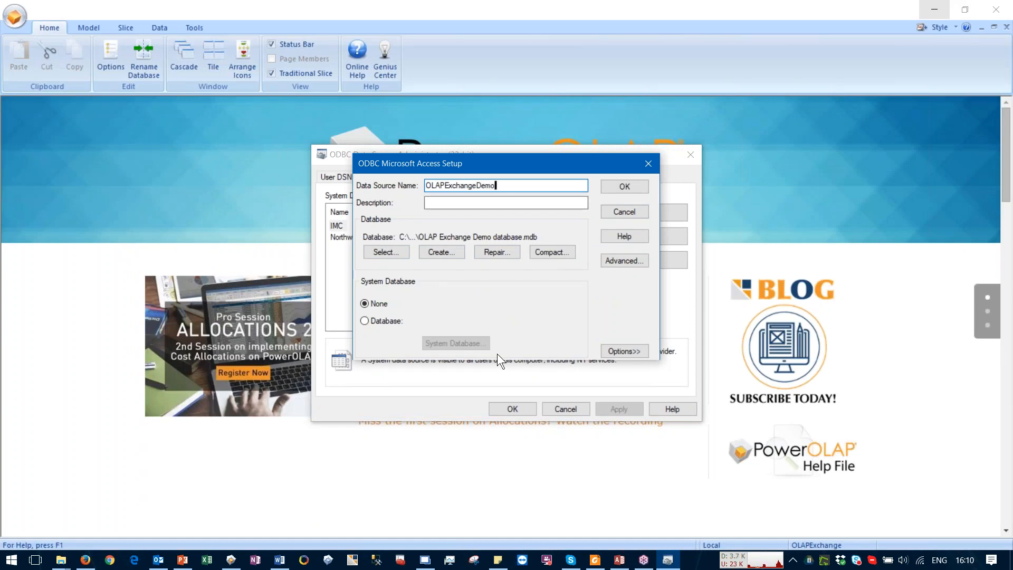
{"action": "left_click", "coordinate": [616, 192]}
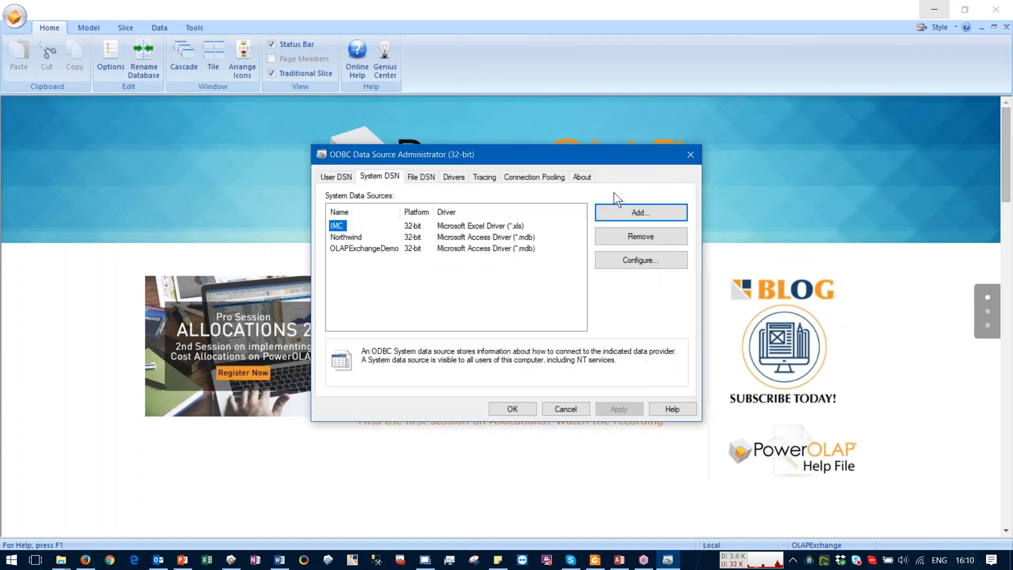
{"action": "left_click", "coordinate": [357, 250]}
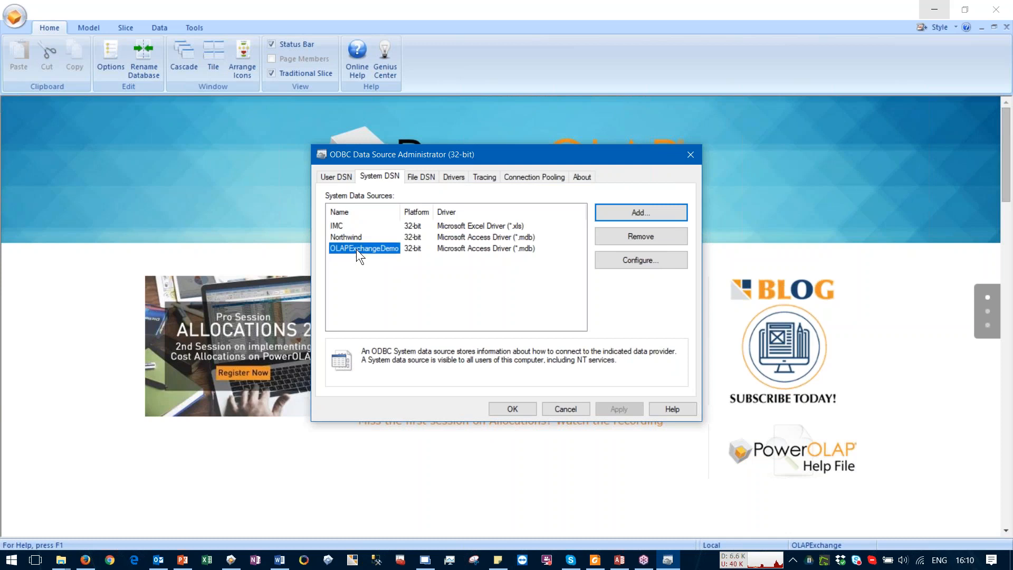
{"action": "left_click", "coordinate": [517, 411]}
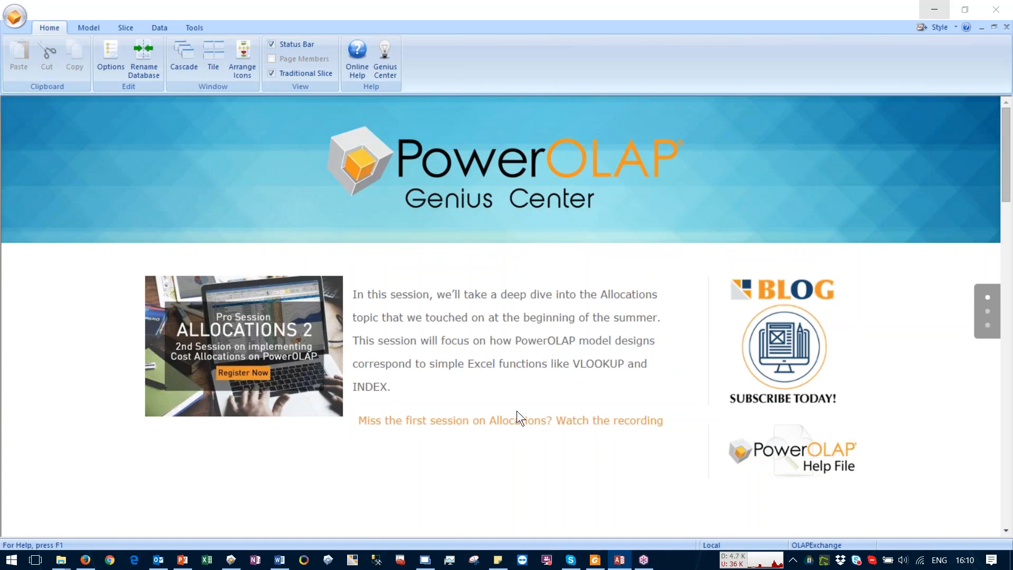
Step: Check which dimensions exist in the PowerOLAP model and leave the dimension list without changes
{"action": "left_click", "coordinate": [324, 15]}
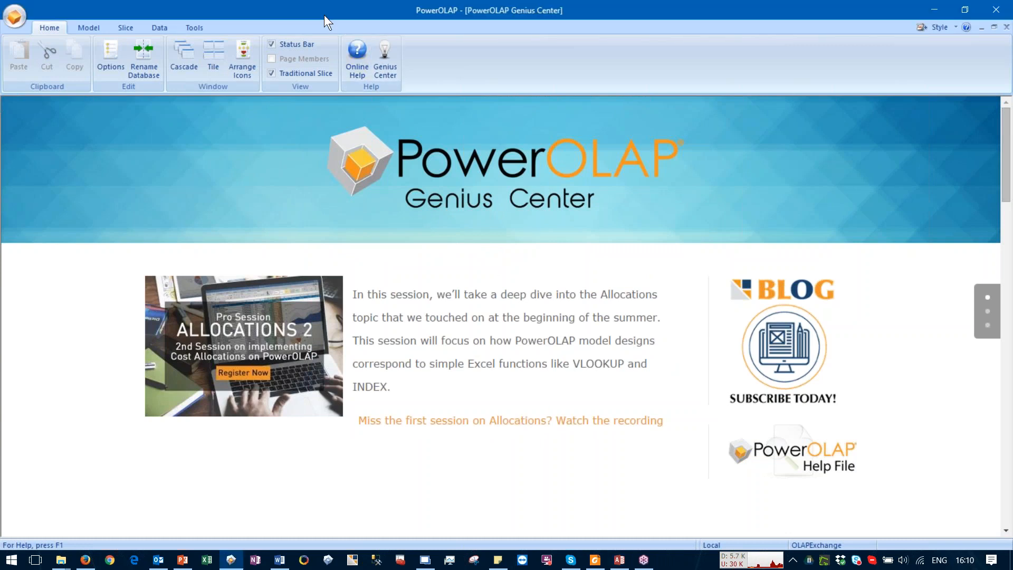
{"action": "left_click", "coordinate": [79, 29]}
{"action": "left_click", "coordinate": [24, 52]}
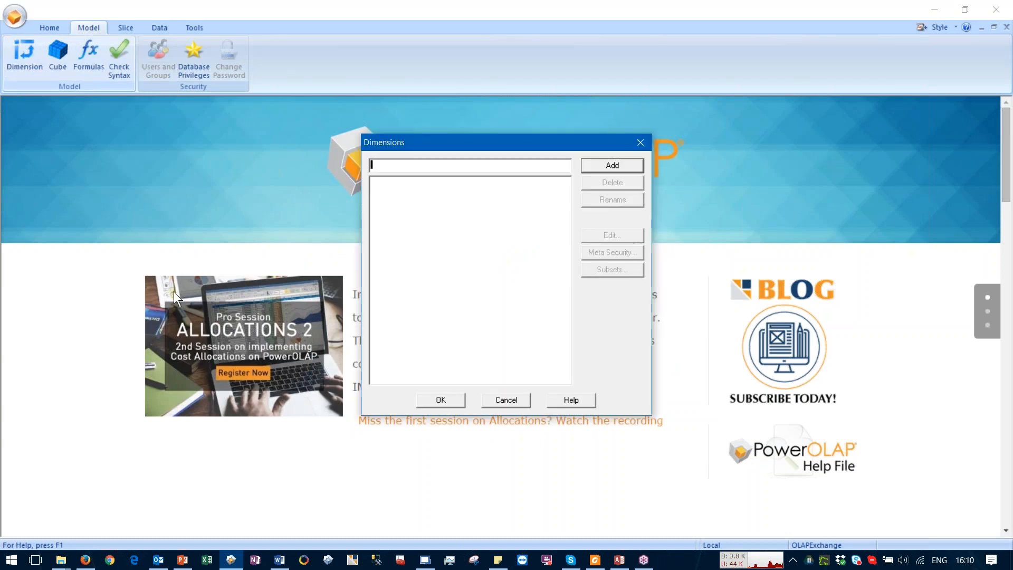
{"action": "left_click", "coordinate": [505, 400]}
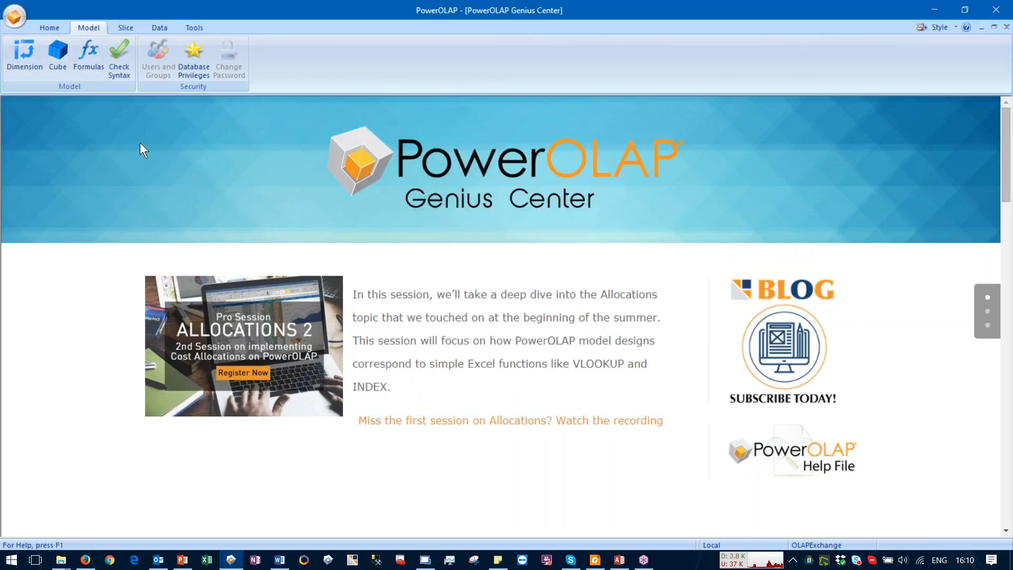
Step: Start creating a cube from a relational source, using the Microsoft Access Driver (*.mdb) and the OLAPExchangeDemo data source
{"action": "left_click", "coordinate": [154, 28]}
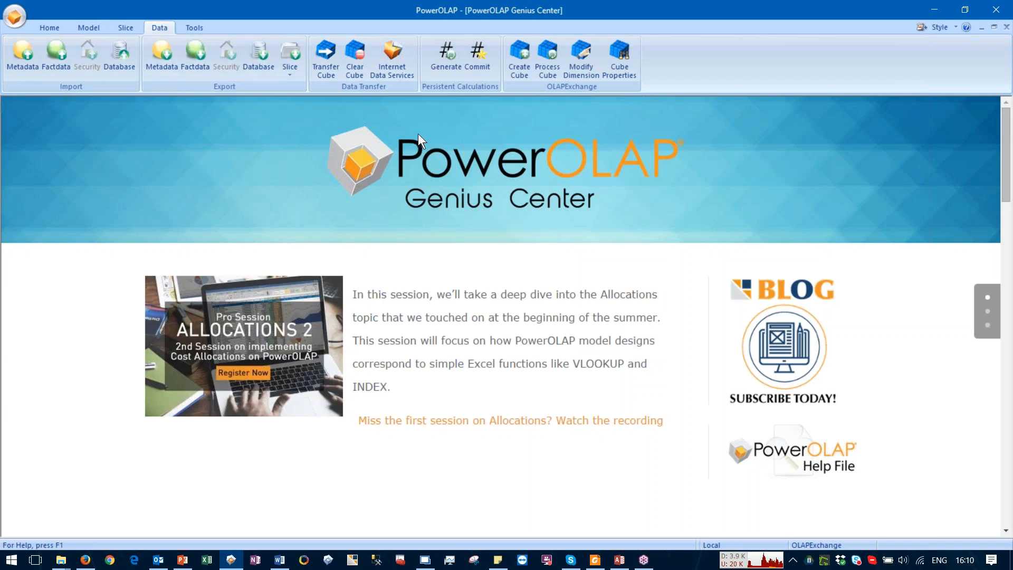
{"action": "left_click", "coordinate": [518, 59]}
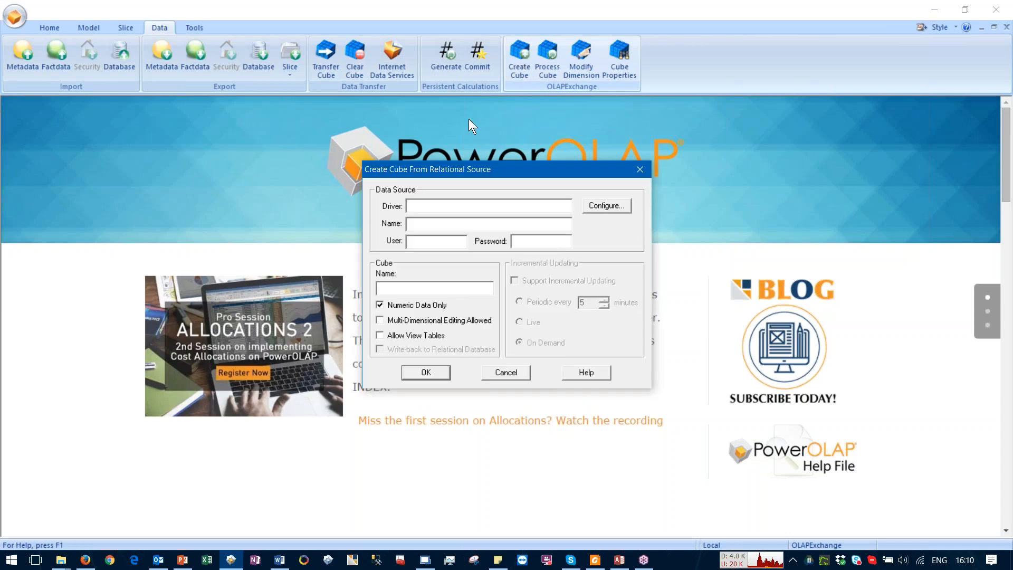
{"action": "left_click", "coordinate": [618, 207]}
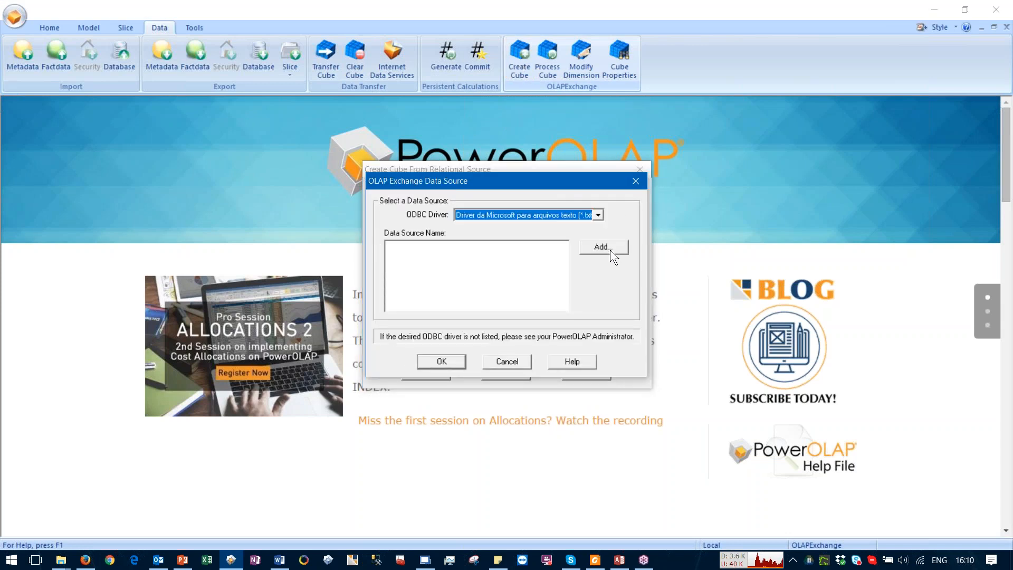
{"action": "left_click", "coordinate": [598, 213]}
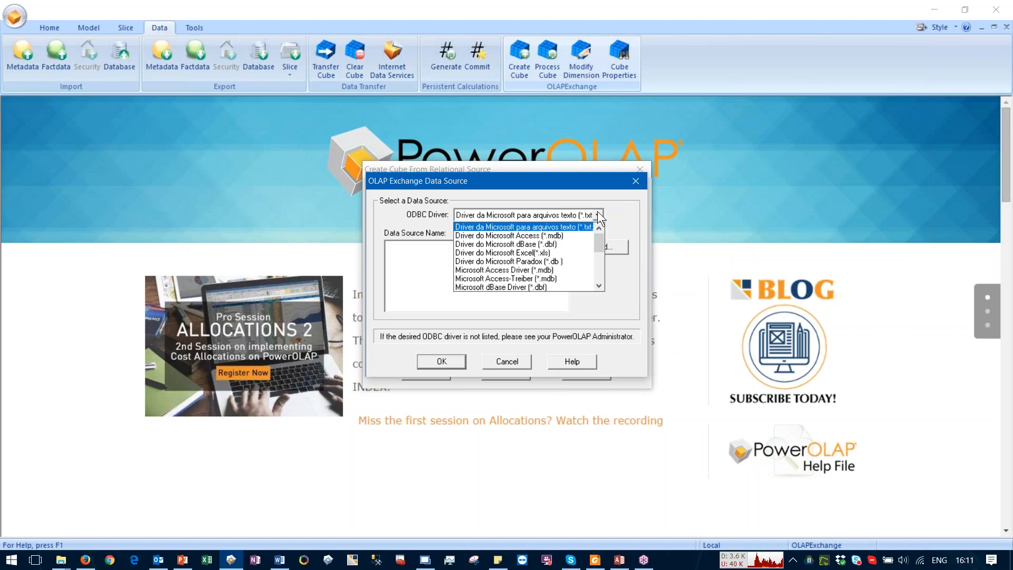
{"action": "left_click", "coordinate": [548, 269]}
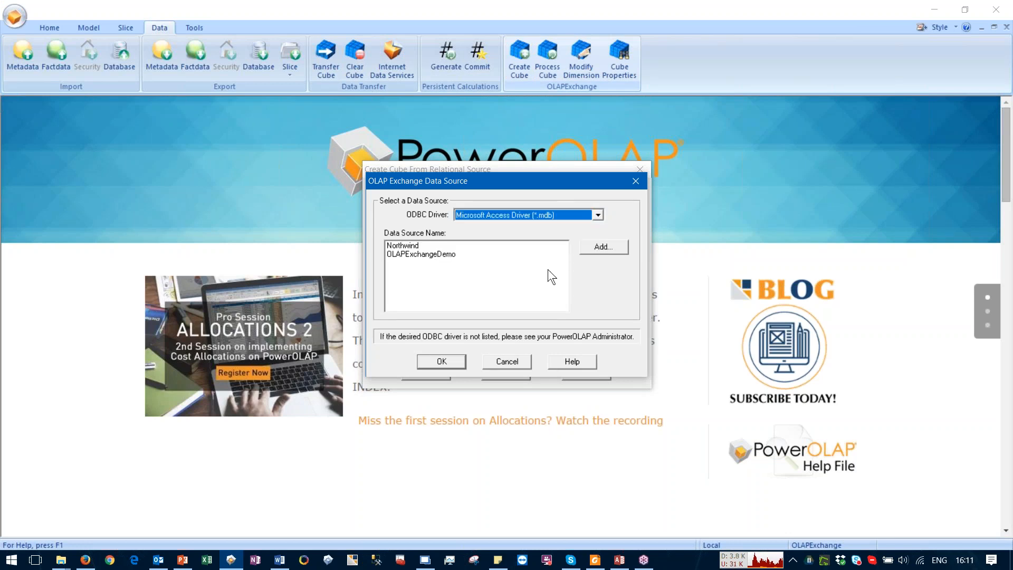
{"action": "left_click", "coordinate": [407, 254]}
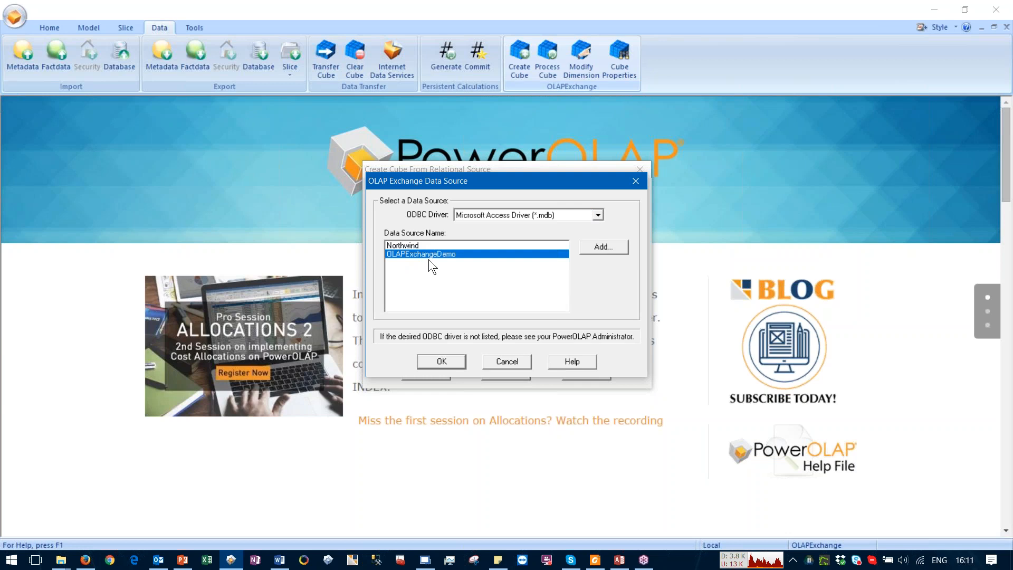
{"action": "left_click", "coordinate": [432, 361]}
Step: Name the new cube Sales and confirm its settings to proceed to defining dimensions
{"action": "left_click", "coordinate": [412, 287]}
{"action": "type", "text": "Sales"}
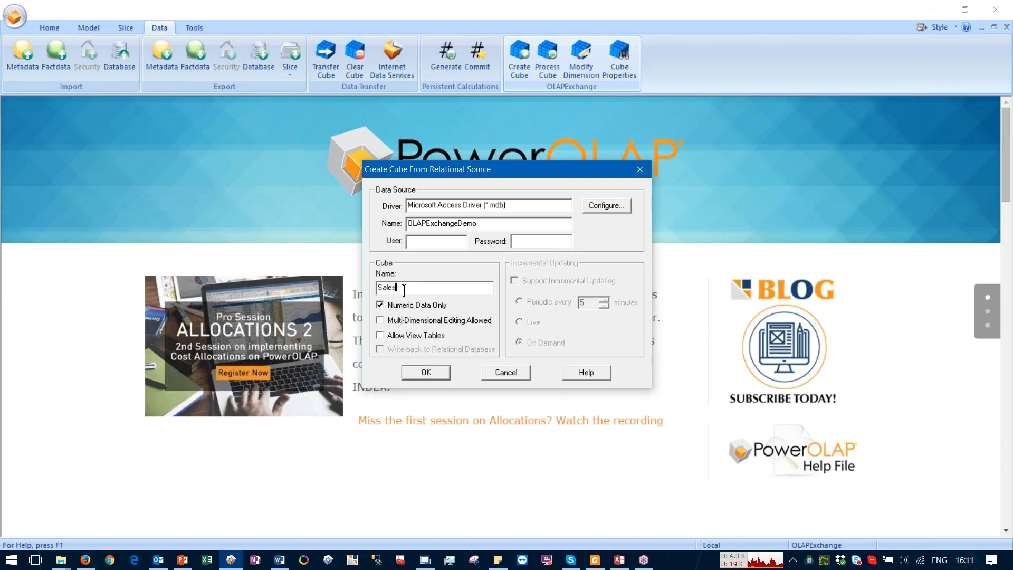
{"action": "left_click", "coordinate": [431, 375]}
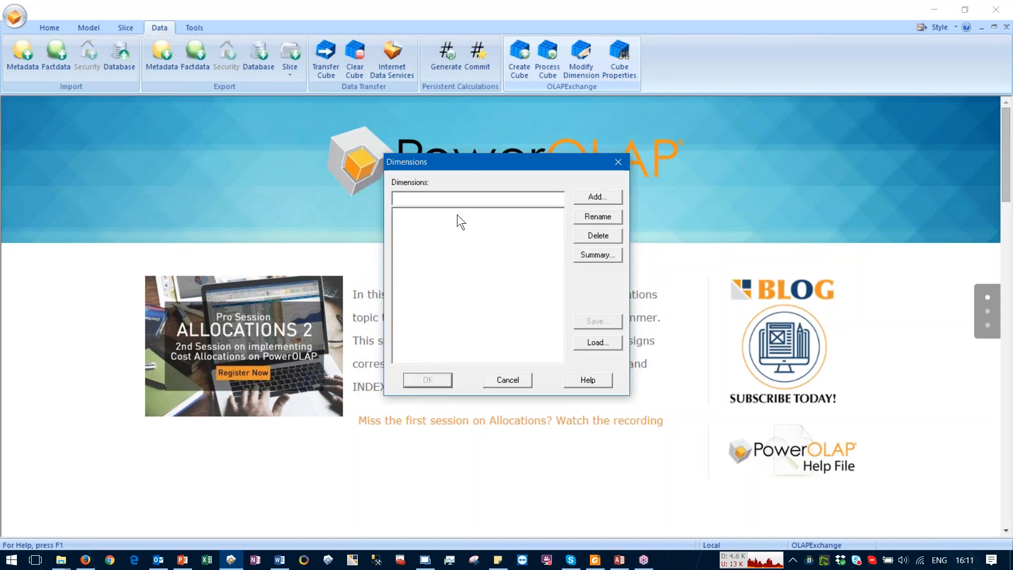
Step: Add a measure dimension to the cube with Accounts as its source table
{"action": "left_click", "coordinate": [597, 196]}
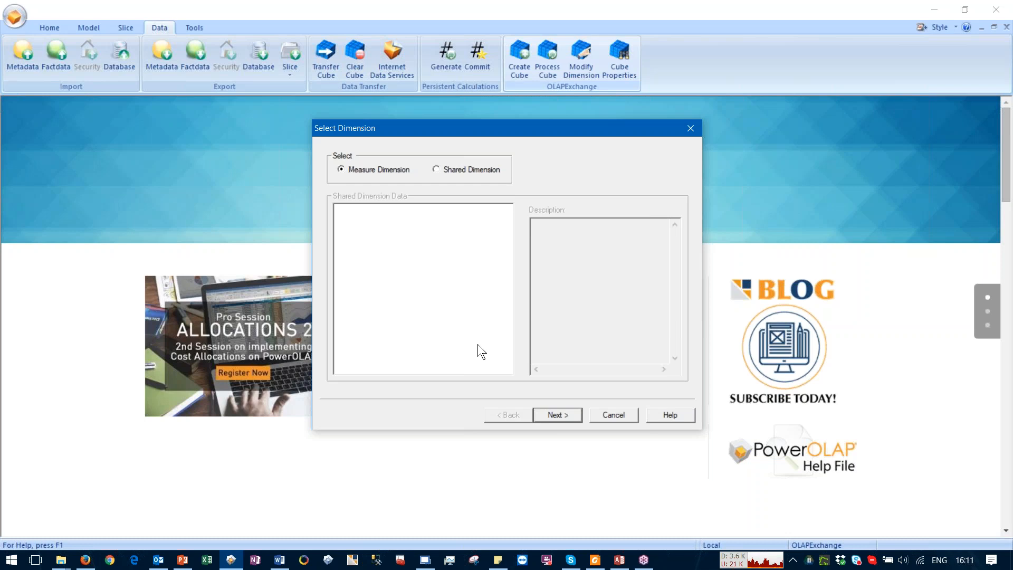
{"action": "left_click", "coordinate": [558, 415]}
{"action": "left_click", "coordinate": [352, 173]}
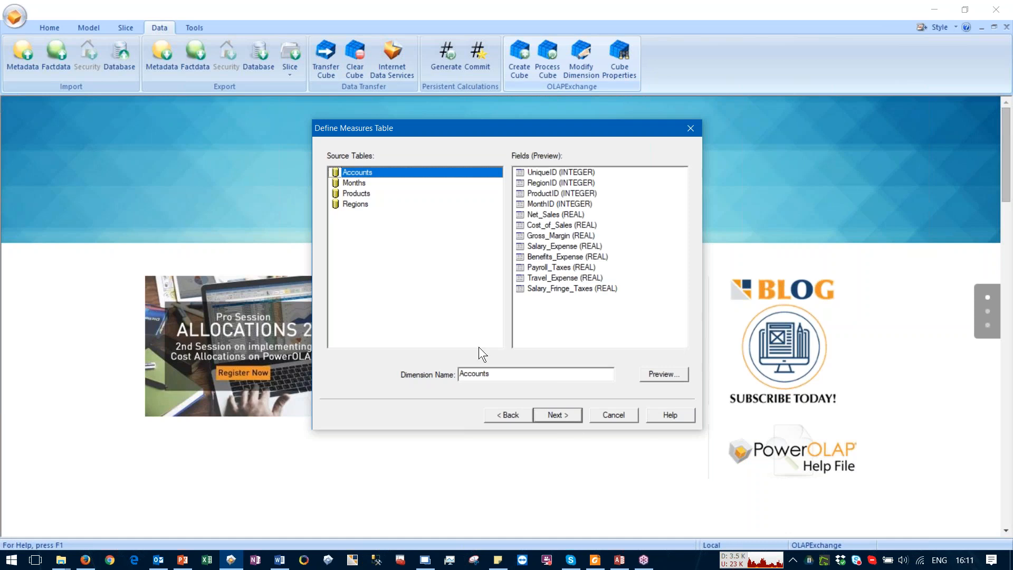
Step: Preview the Accounts table's records across its columns and close the preview
{"action": "left_click", "coordinate": [655, 376]}
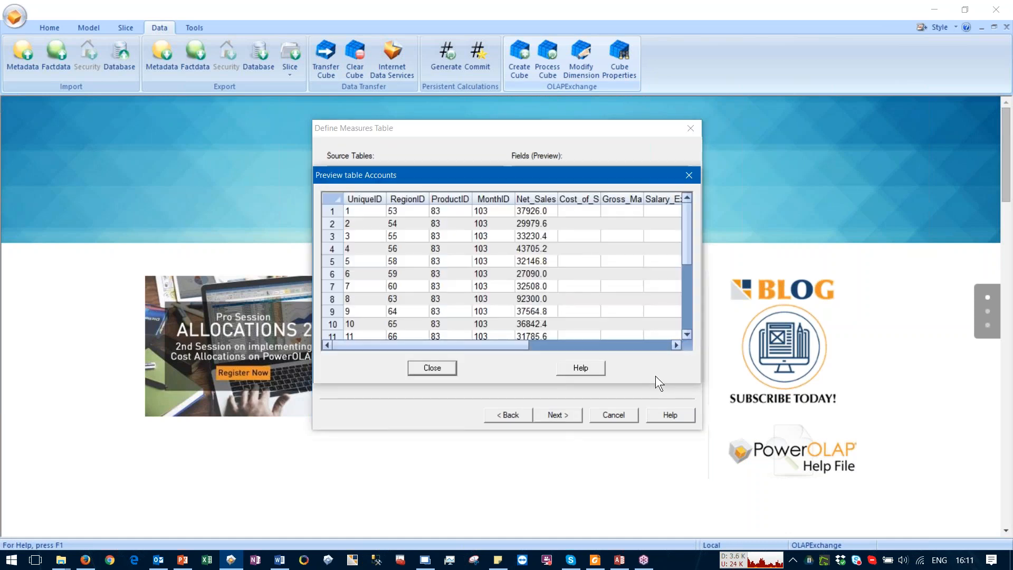
{"action": "left_click_drag", "start_coordinate": [496, 347], "coordinate": [628, 353]}
{"action": "left_click", "coordinate": [378, 342]}
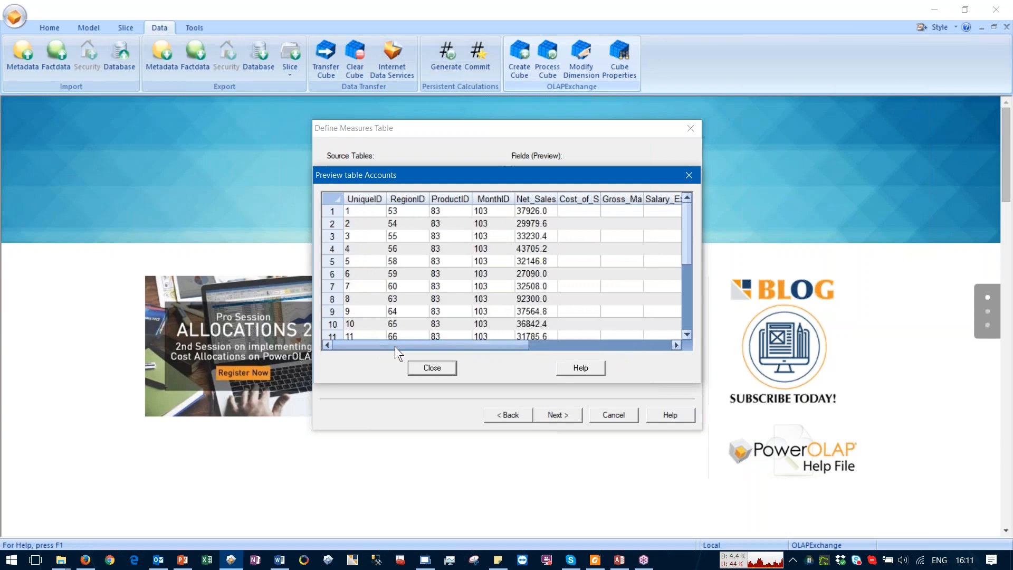
{"action": "left_click", "coordinate": [439, 368]}
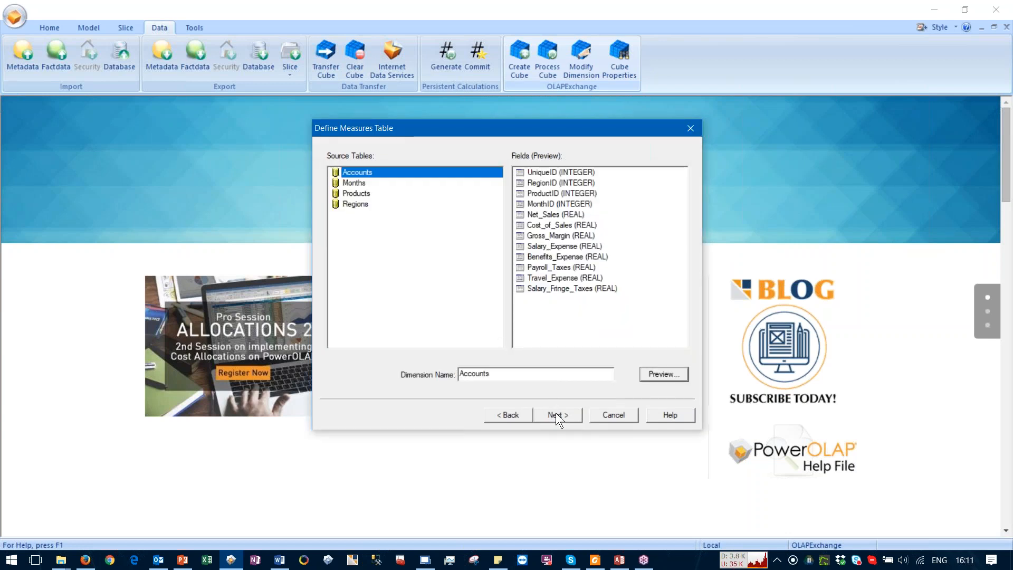
Step: Keep the dimension name Accounts, assign the fields from Net_Sales through Salary_Fringe_Taxes as its members, and finish the measure dimension
{"action": "left_click_drag", "start_coordinate": [495, 373], "coordinate": [421, 375]}
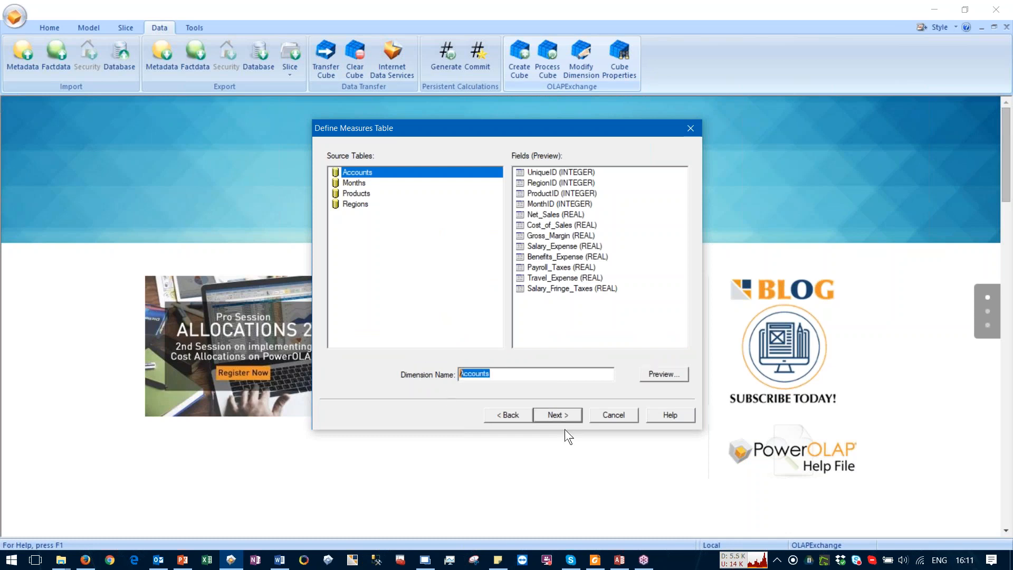
{"action": "left_click", "coordinate": [558, 417]}
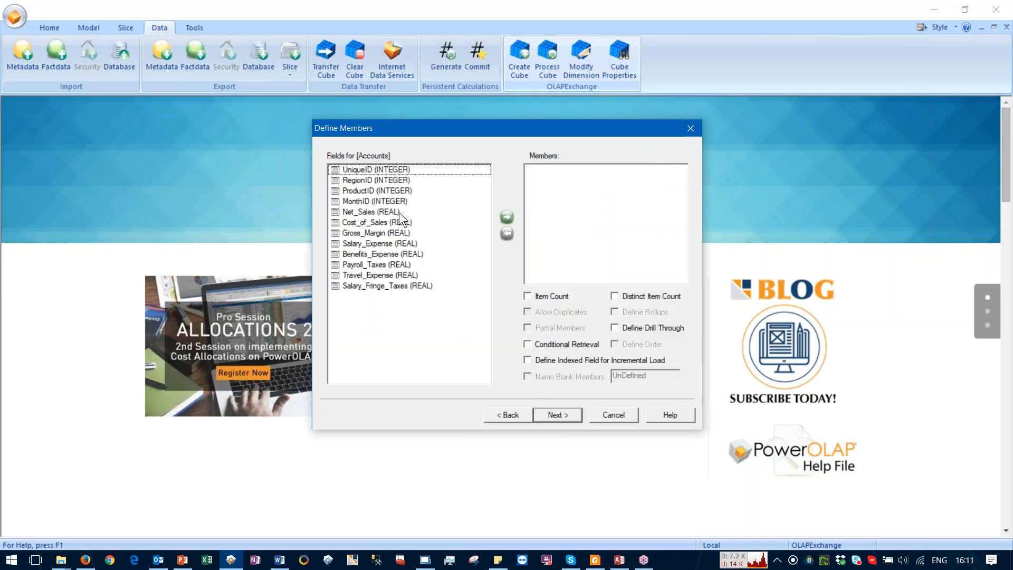
{"action": "left_click", "coordinate": [379, 210]}
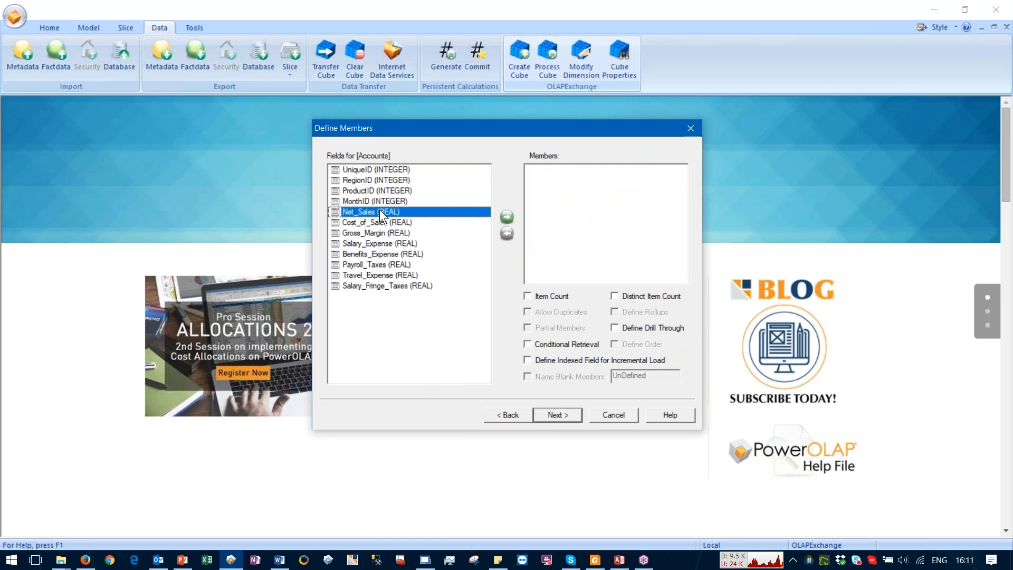
{"action": "left_click", "coordinate": [366, 289], "text": "shift"}
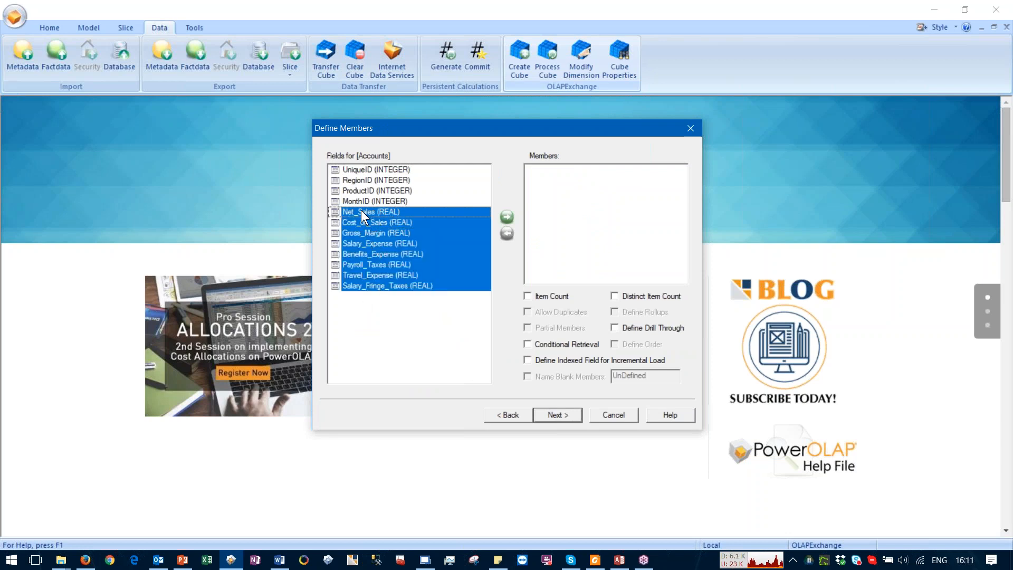
{"action": "left_click", "coordinate": [509, 216]}
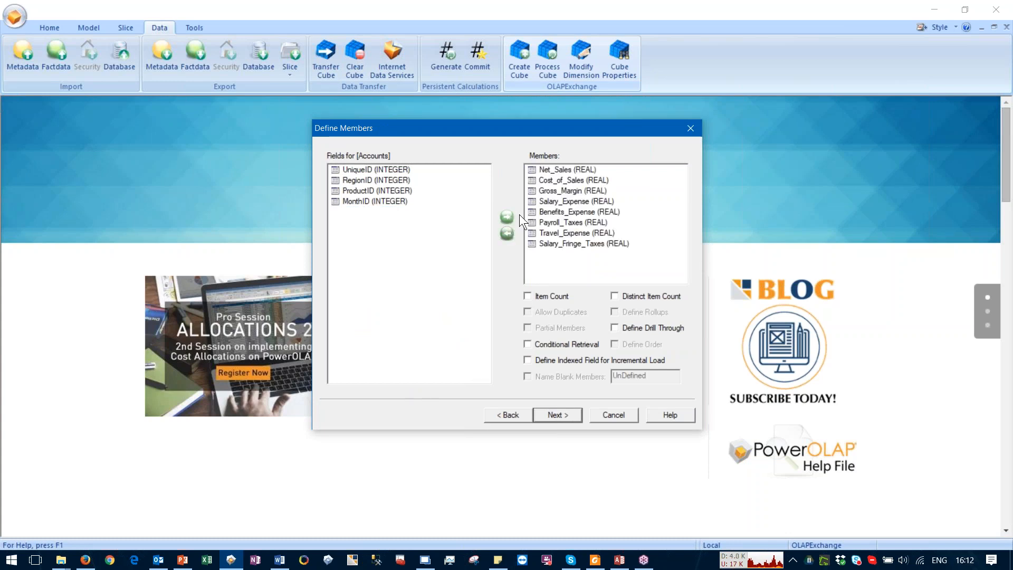
{"action": "left_click", "coordinate": [557, 414]}
{"action": "left_click", "coordinate": [557, 415]}
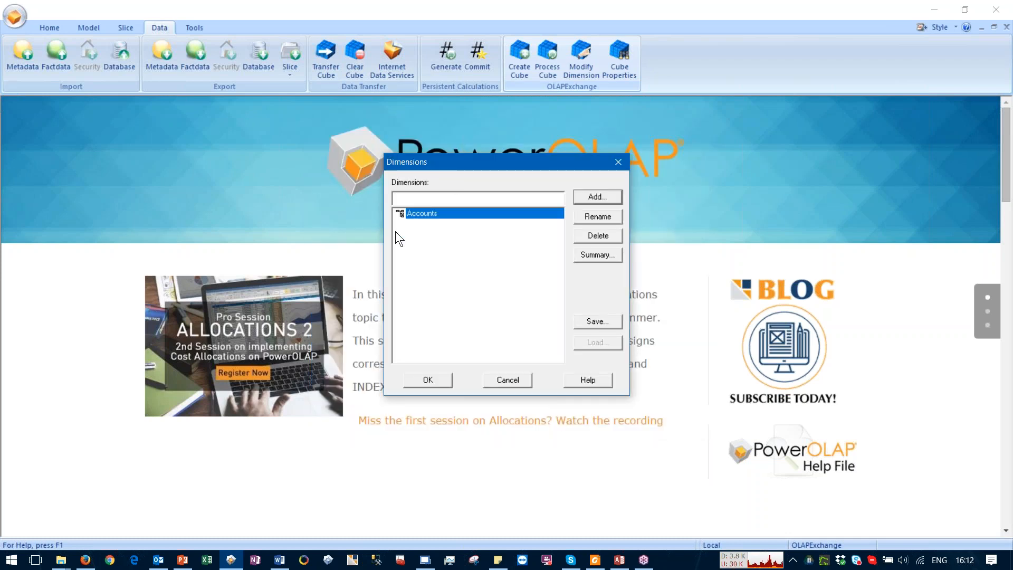
Step: Begin a new dimension and add the Months table to its link definition beside Accounts
{"action": "left_click", "coordinate": [412, 213]}
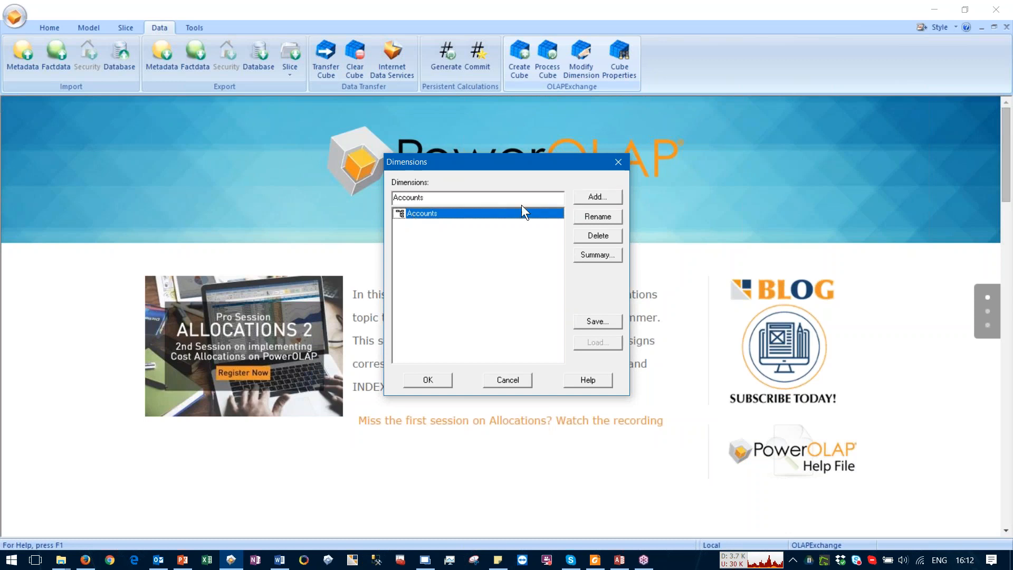
{"action": "left_click", "coordinate": [594, 195]}
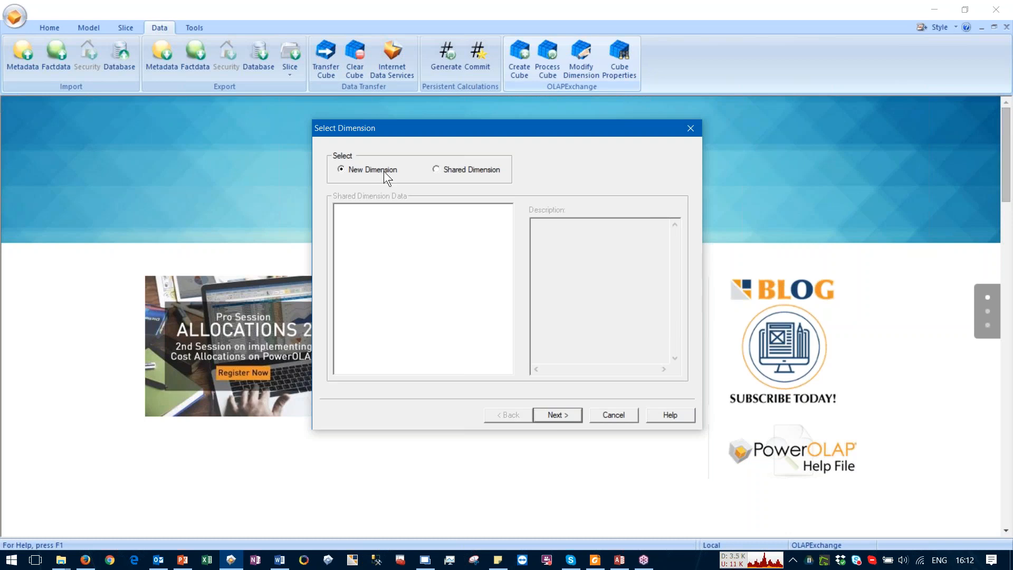
{"action": "left_click", "coordinate": [559, 414]}
{"action": "left_click", "coordinate": [559, 413]}
{"action": "left_click", "coordinate": [509, 416]}
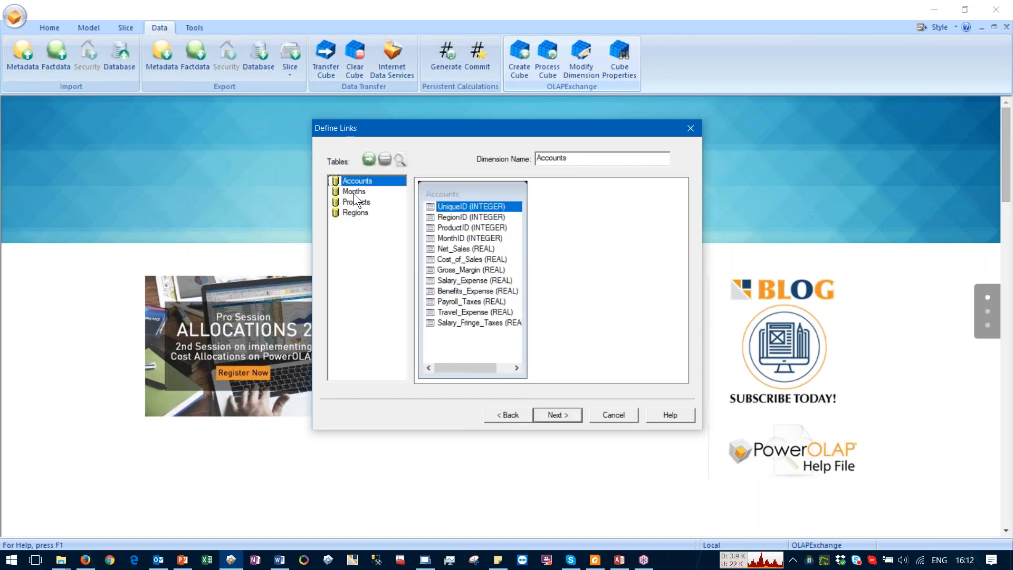
{"action": "left_click", "coordinate": [349, 193]}
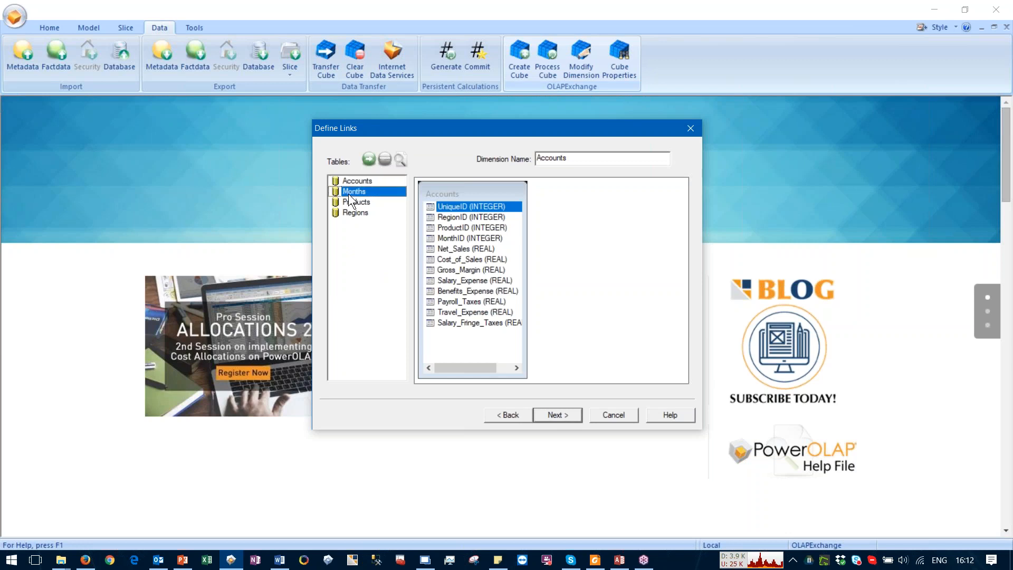
{"action": "double_click", "coordinate": [348, 193]}
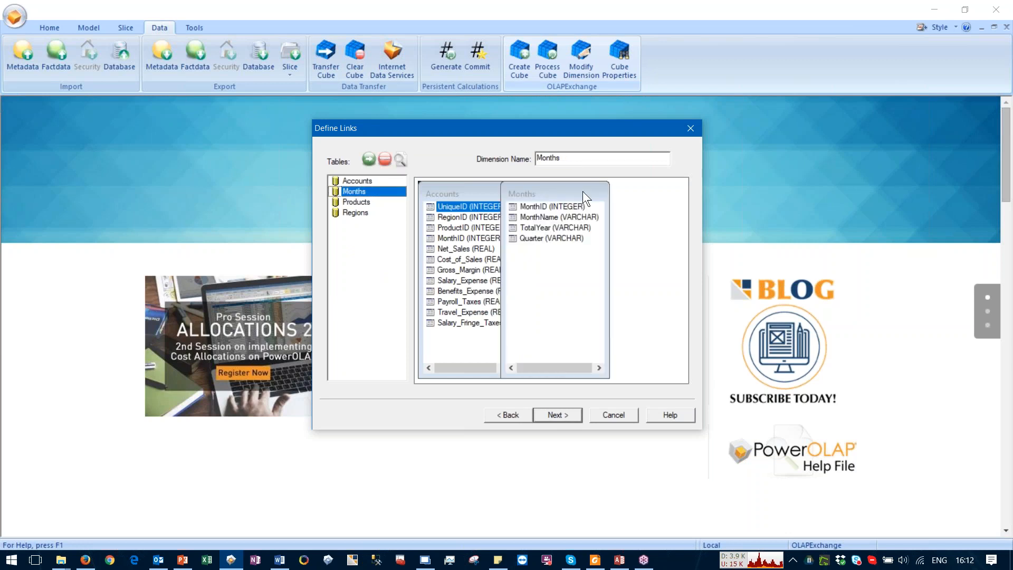
Step: Separate the two table boxes, link MonthID in Accounts to MonthID in Months, and proceed to the member definition
{"action": "left_click_drag", "start_coordinate": [572, 191], "coordinate": [613, 195]}
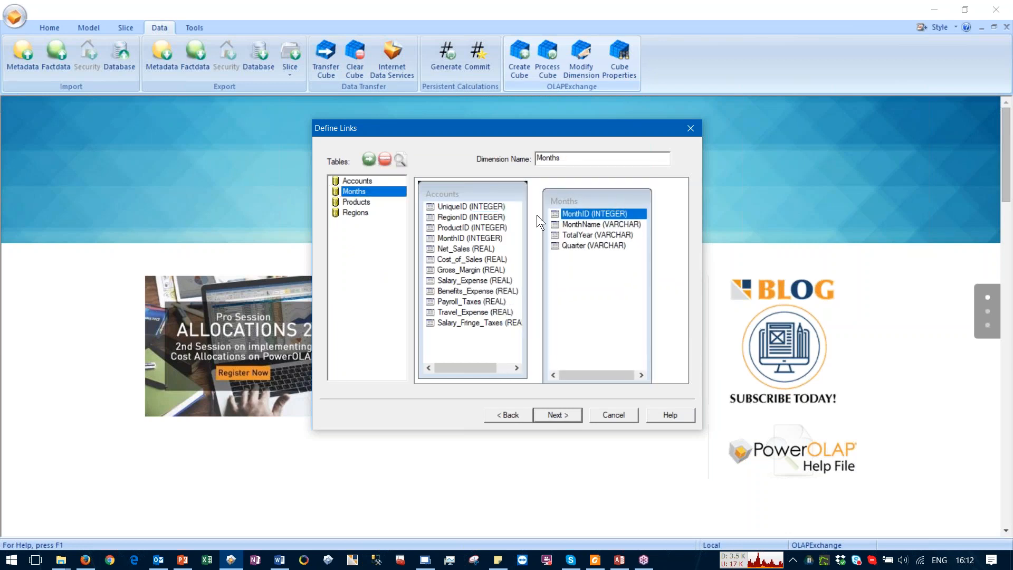
{"action": "left_click", "coordinate": [453, 241]}
{"action": "left_click_drag", "start_coordinate": [454, 241], "coordinate": [564, 215]}
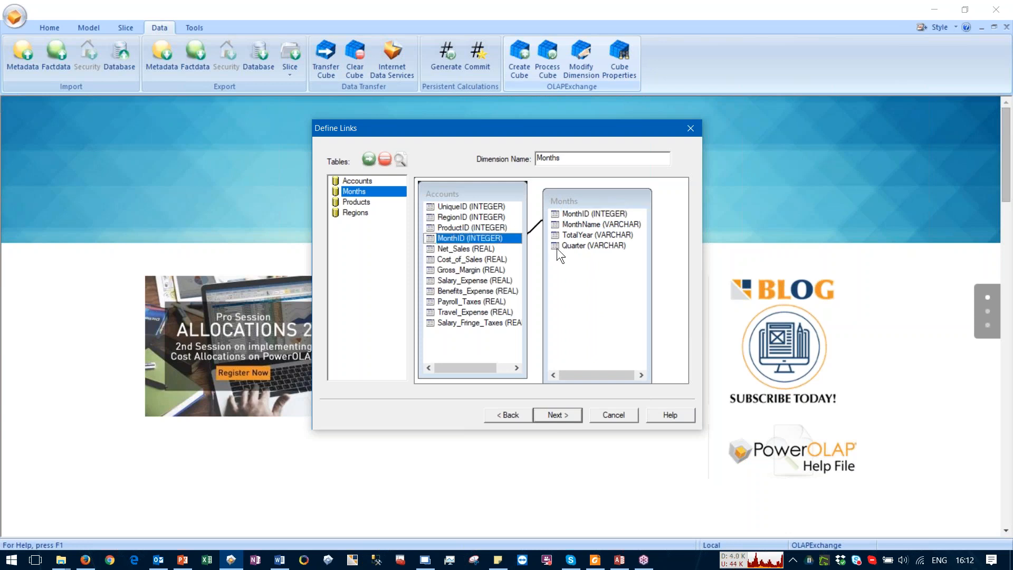
{"action": "left_click", "coordinate": [577, 223]}
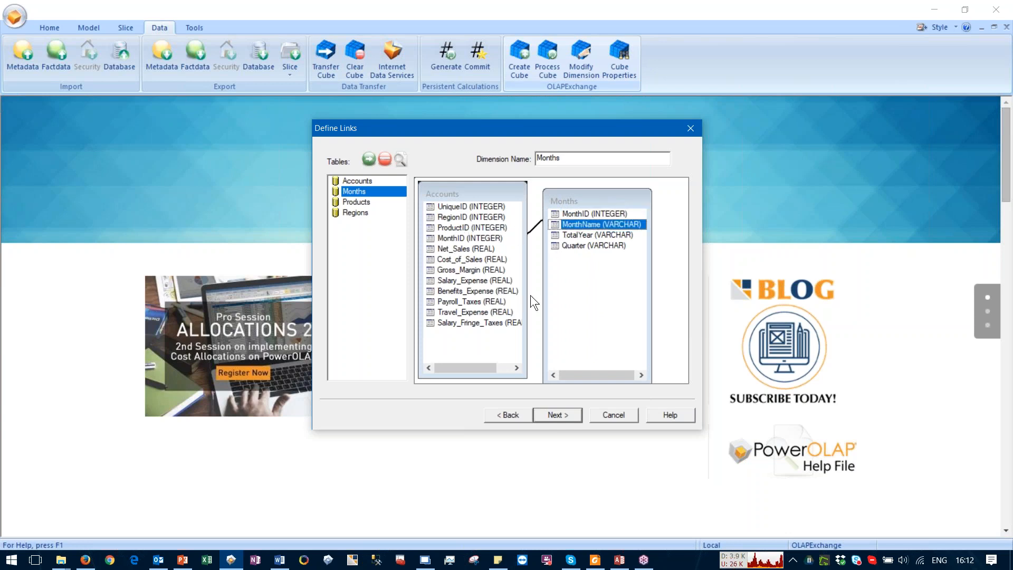
{"action": "left_click", "coordinate": [547, 411]}
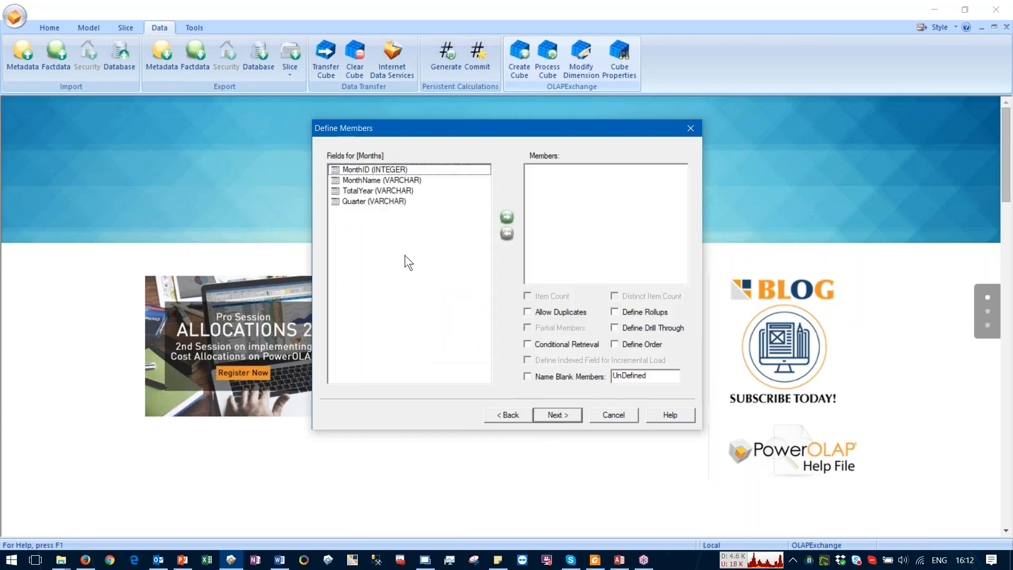
Step: Assign MonthName as the member field of the Months dimension and continue without defining aliases
{"action": "left_click", "coordinate": [363, 180]}
{"action": "double_click", "coordinate": [363, 179]}
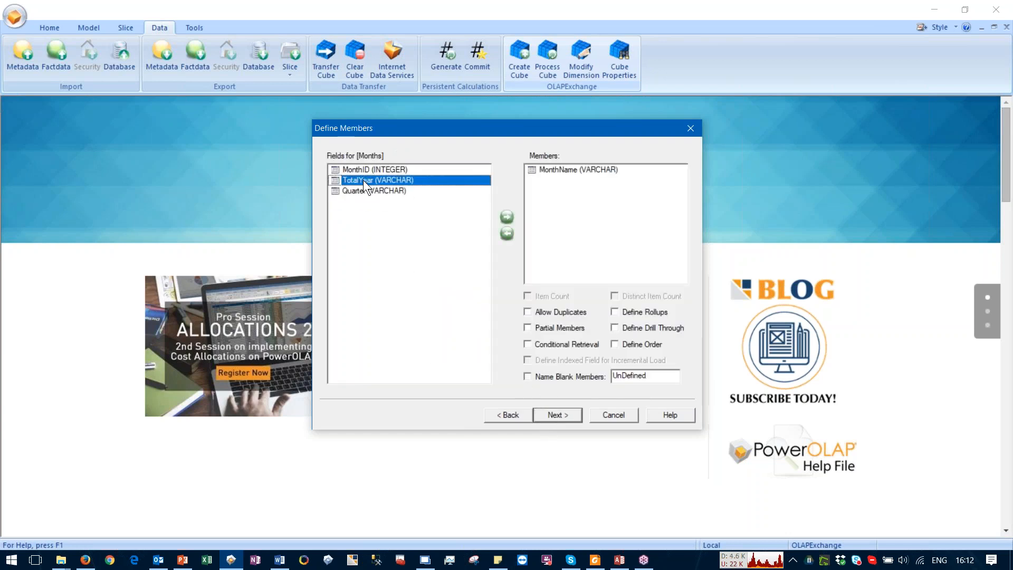
{"action": "left_click", "coordinate": [562, 169]}
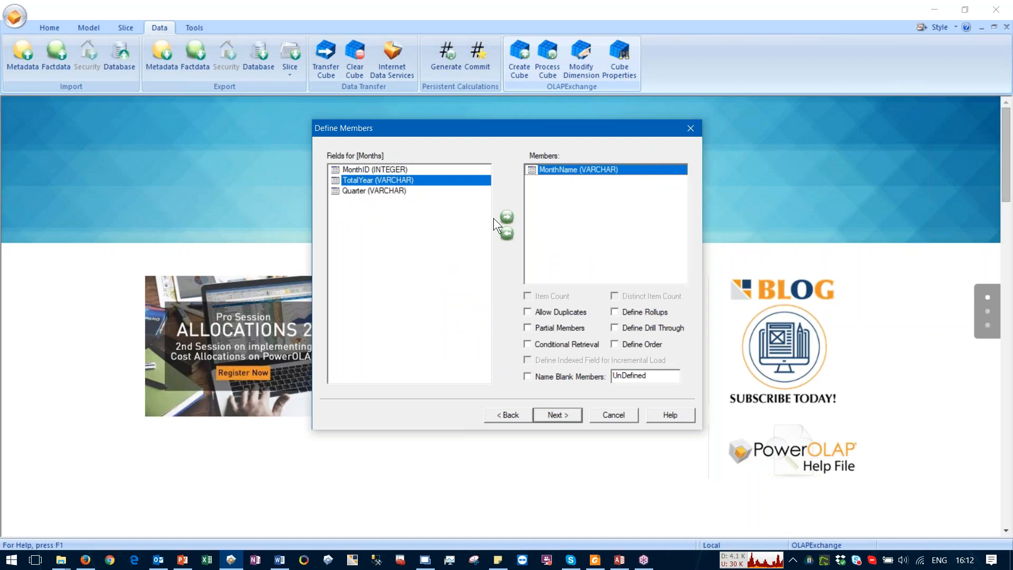
{"action": "left_click", "coordinate": [547, 416]}
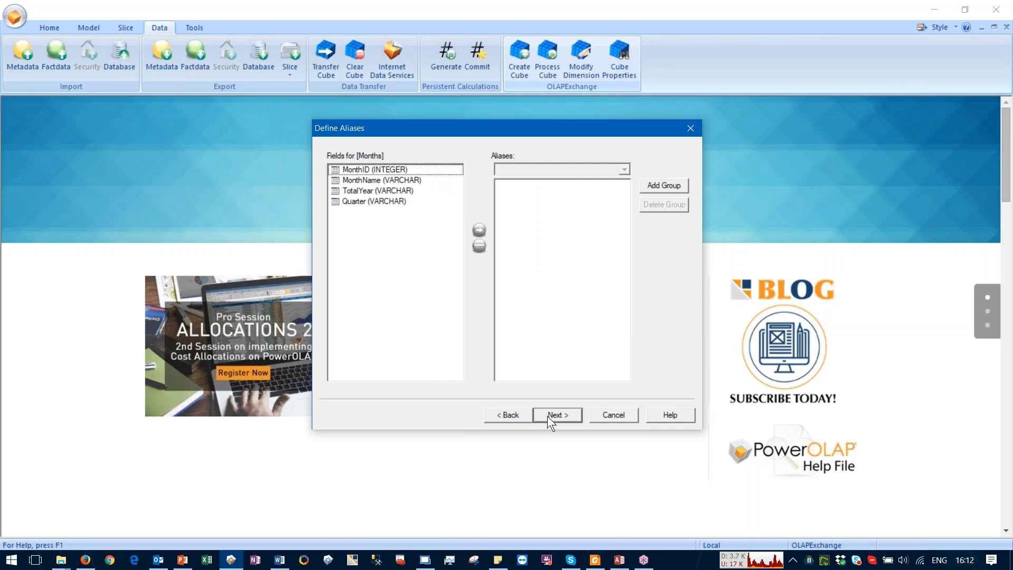
{"action": "left_click", "coordinate": [547, 416]}
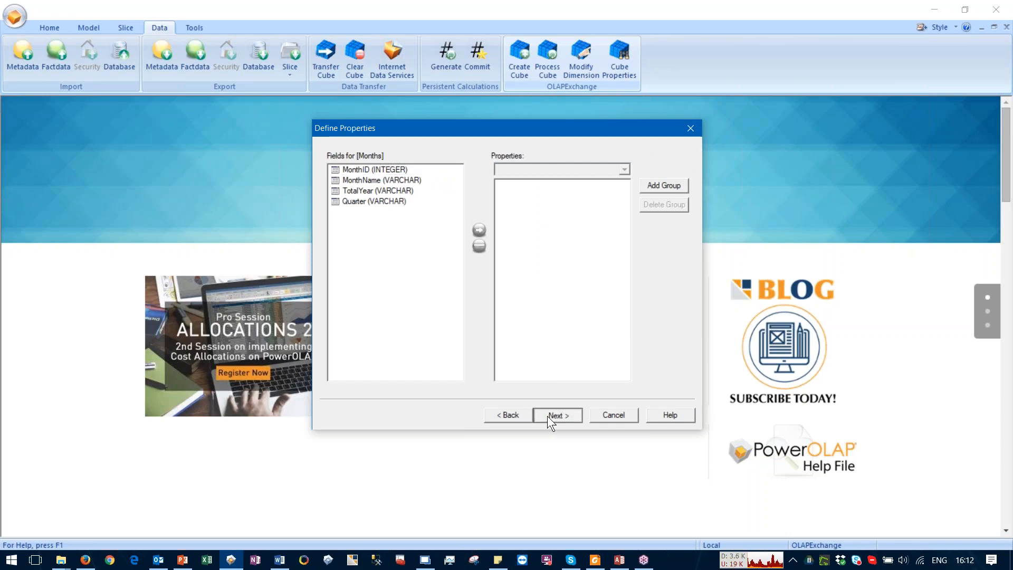
Step: Add a property group containing the Quarter field to the Months dimension and proceed to the hierarchy definition
{"action": "left_click", "coordinate": [656, 187]}
{"action": "double_click", "coordinate": [353, 201]}
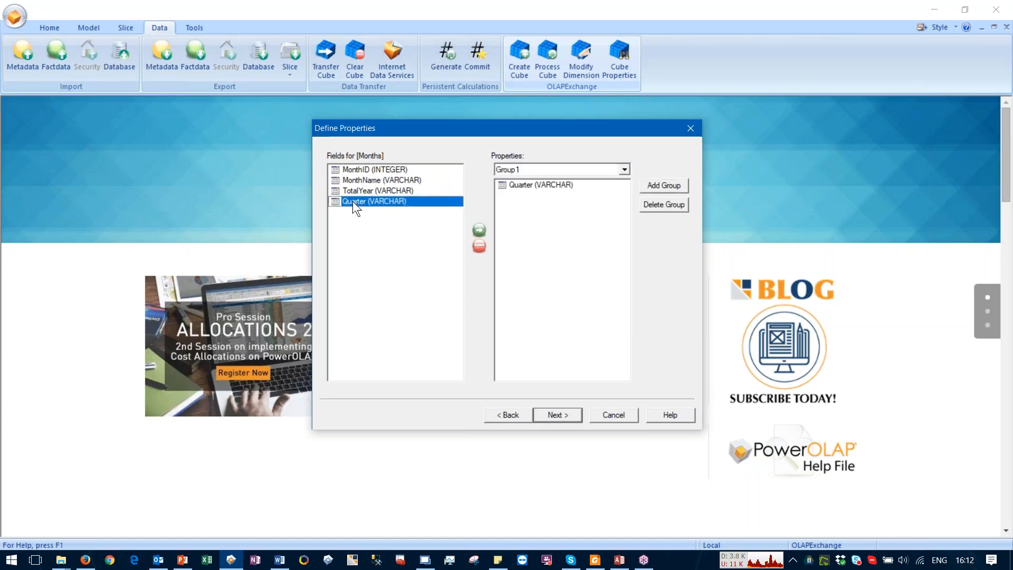
{"action": "left_click", "coordinate": [525, 185]}
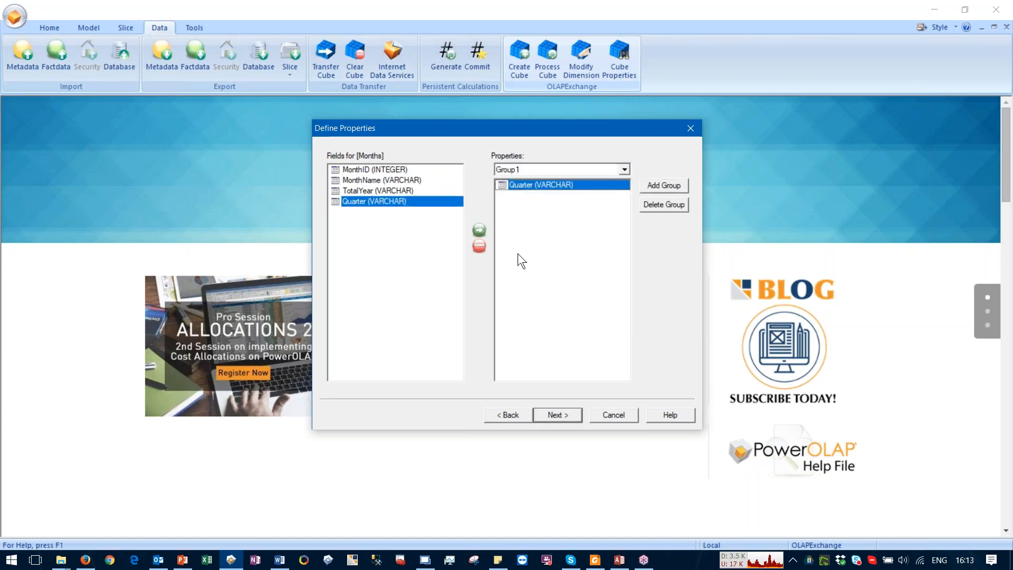
{"action": "left_click", "coordinate": [549, 415]}
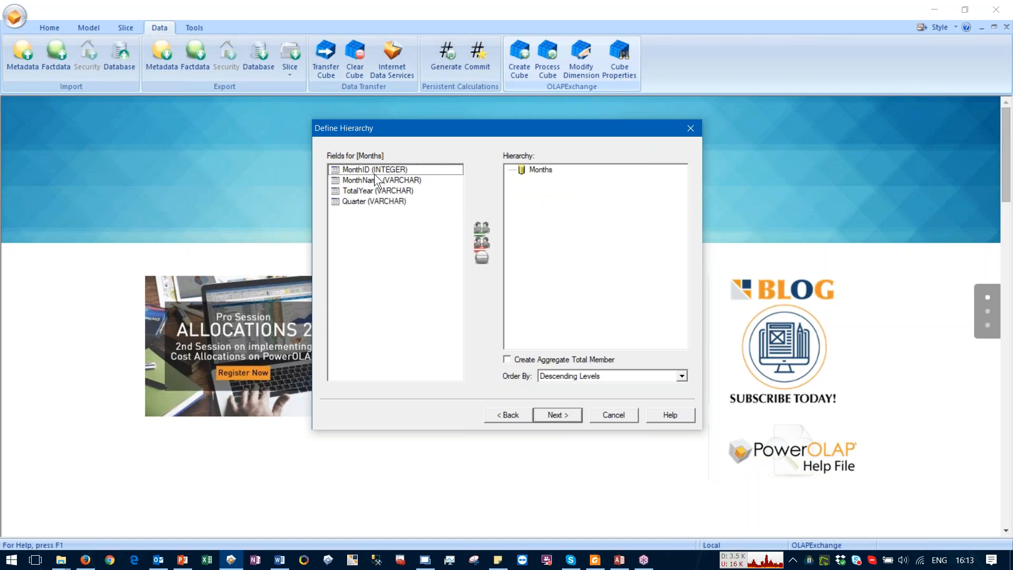
Step: Build the Months hierarchy with TotalYear as the parent of Quarter, and finish the dimension
{"action": "left_click_drag", "start_coordinate": [381, 189], "coordinate": [541, 176]}
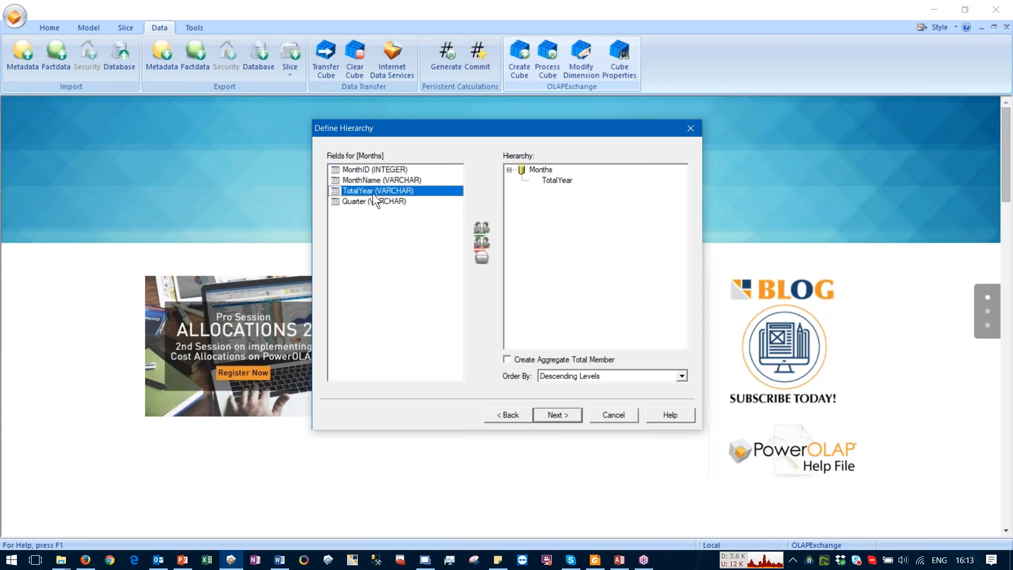
{"action": "left_click", "coordinate": [559, 180]}
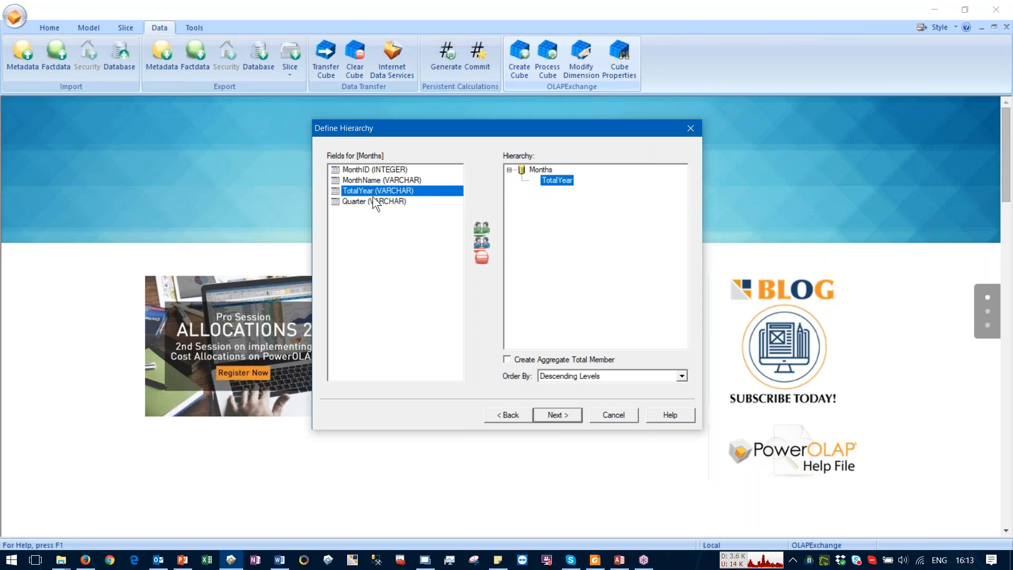
{"action": "left_click_drag", "start_coordinate": [363, 202], "coordinate": [564, 191]}
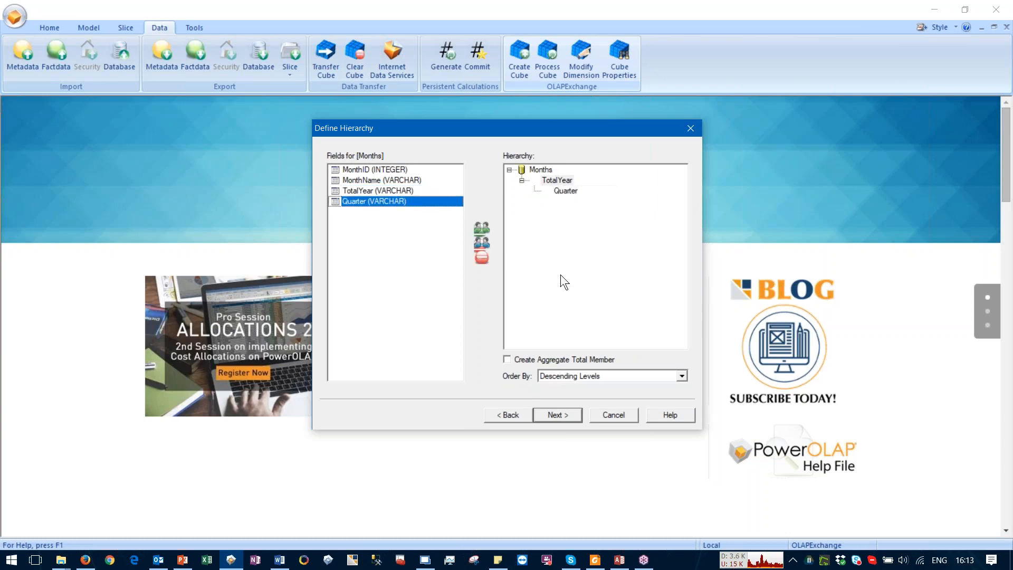
{"action": "left_click", "coordinate": [561, 414]}
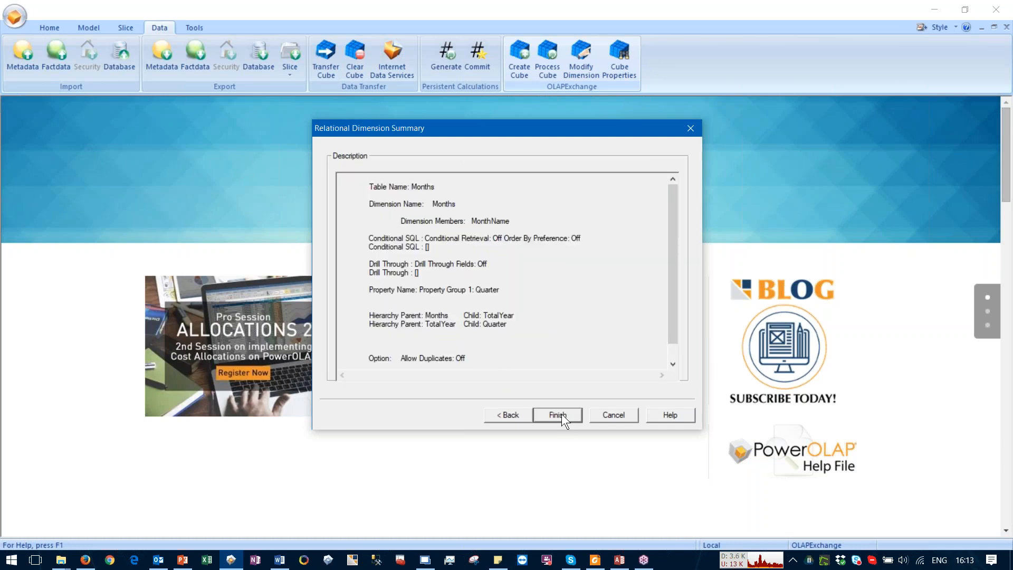
{"action": "left_click", "coordinate": [561, 413]}
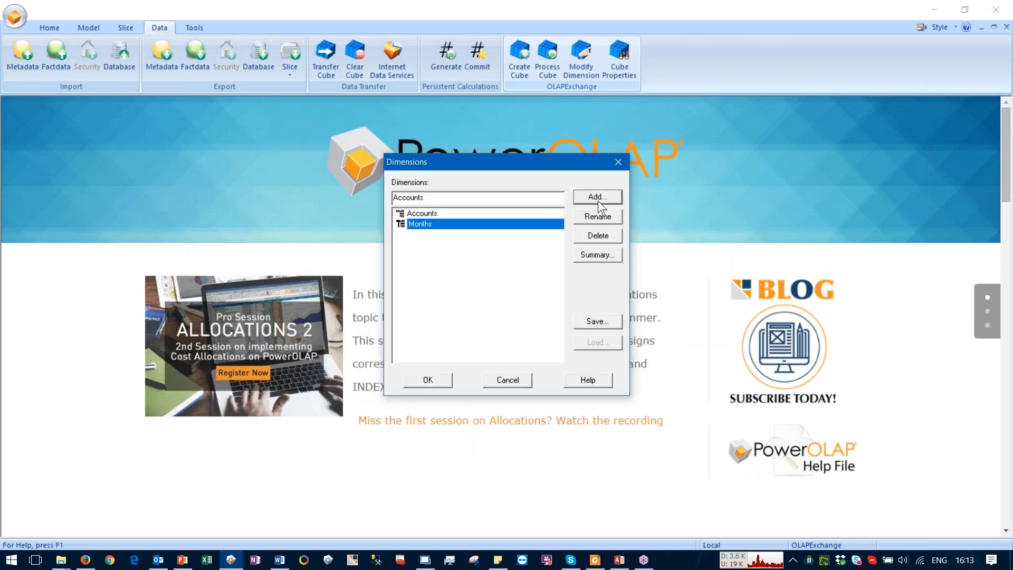
Step: Begin a new dimension from the Products table, link ProductID in Accounts to ProductID in Products, and proceed to the member definition
{"action": "left_click", "coordinate": [598, 199]}
{"action": "left_click", "coordinate": [549, 413]}
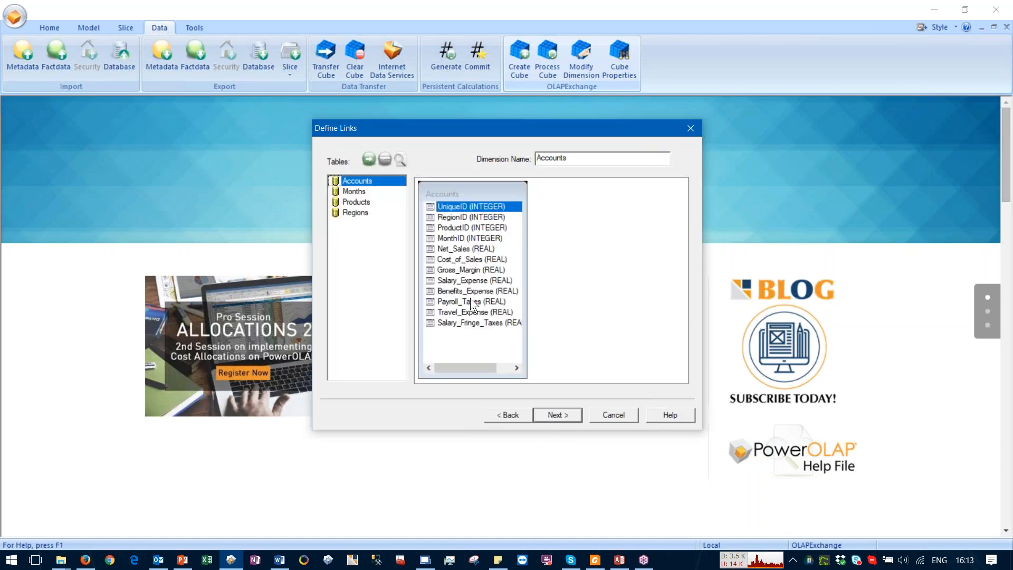
{"action": "left_click_drag", "start_coordinate": [345, 202], "coordinate": [626, 196]}
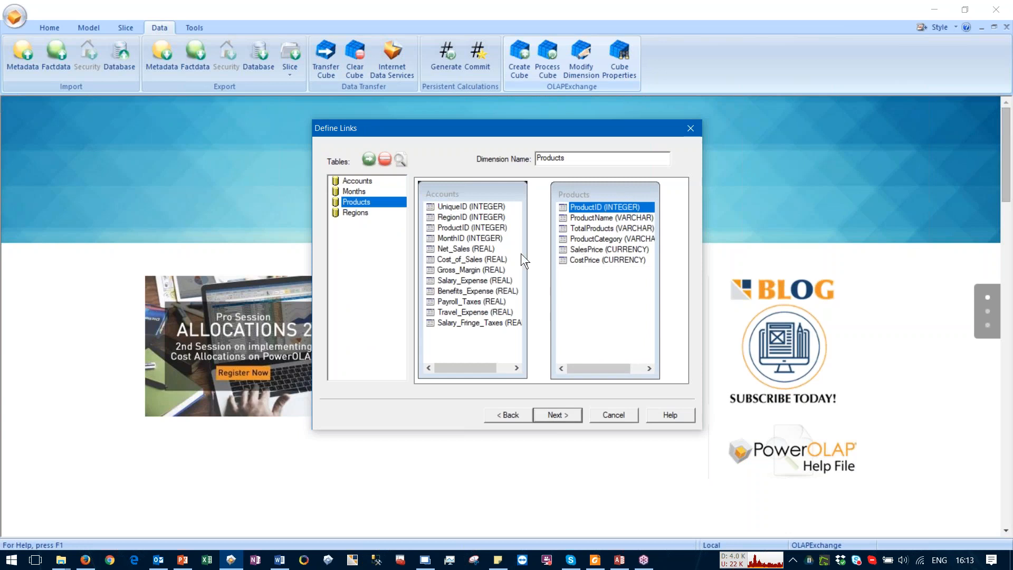
{"action": "left_click", "coordinate": [450, 231]}
{"action": "left_click_drag", "start_coordinate": [449, 230], "coordinate": [580, 207]}
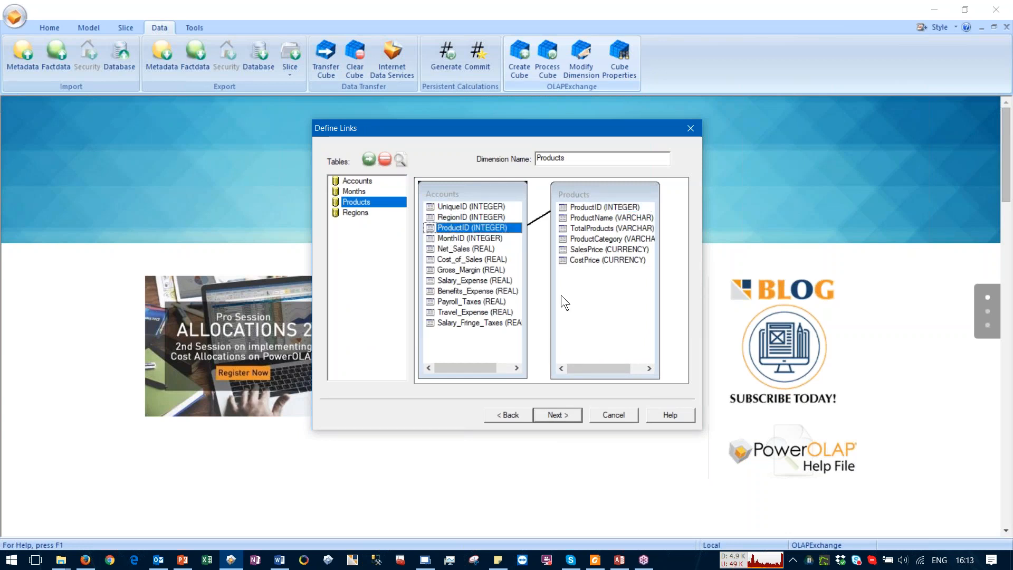
{"action": "left_click", "coordinate": [559, 414]}
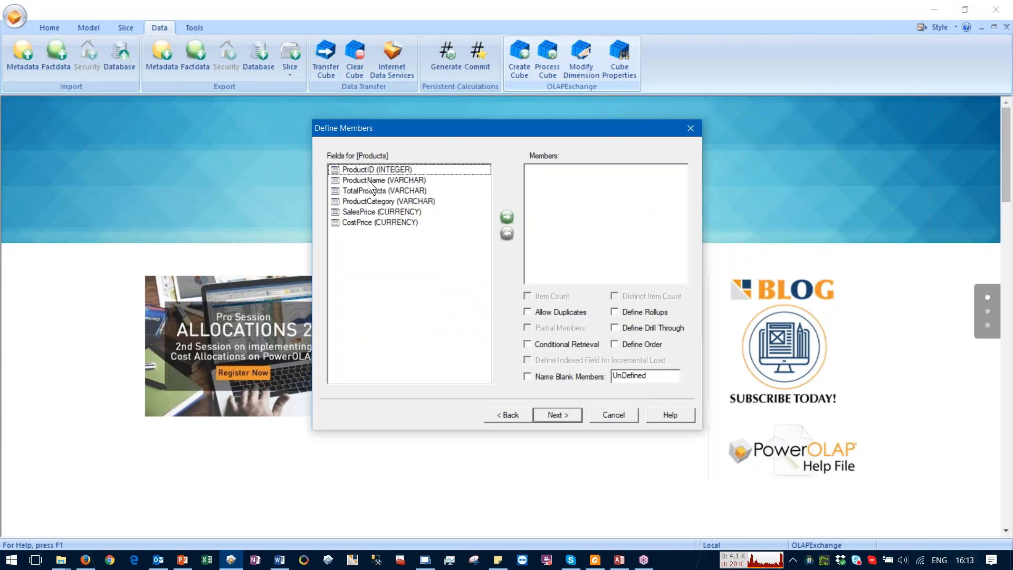
Step: Assign ProductName as the member field of the Products dimension, enable drill-through definition and continue
{"action": "double_click", "coordinate": [366, 180]}
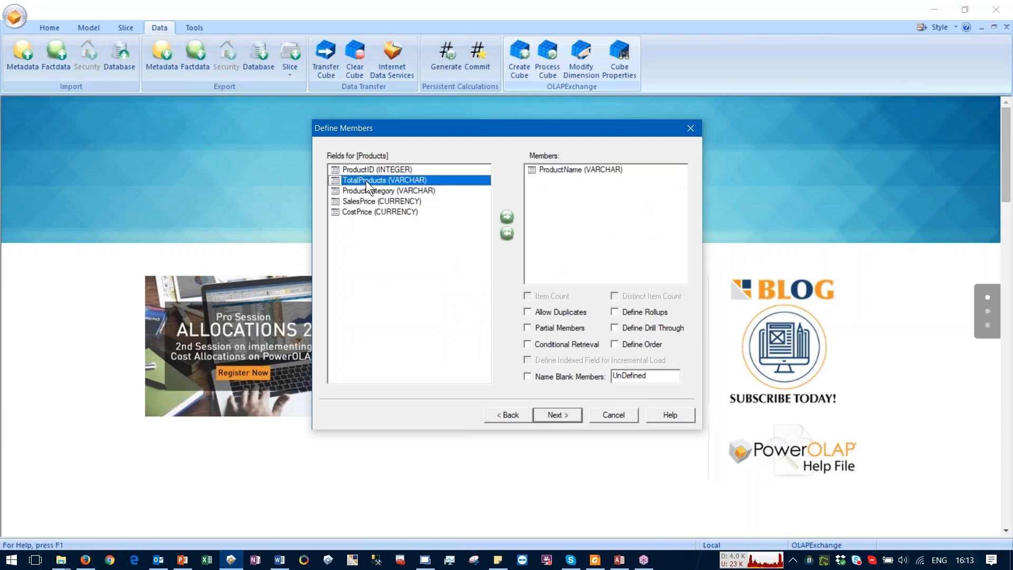
{"action": "left_click", "coordinate": [560, 414]}
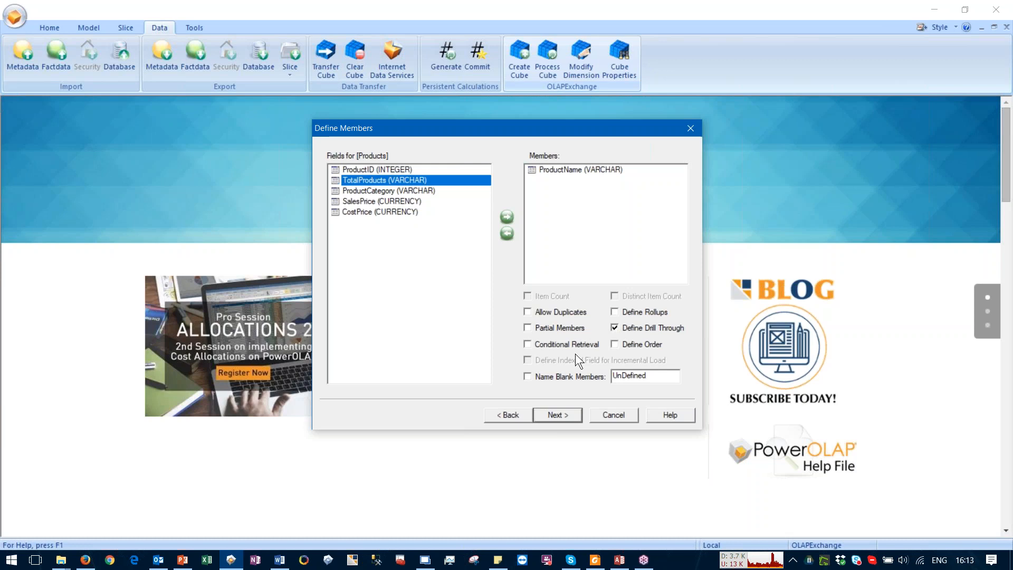
{"action": "left_click", "coordinate": [554, 413]}
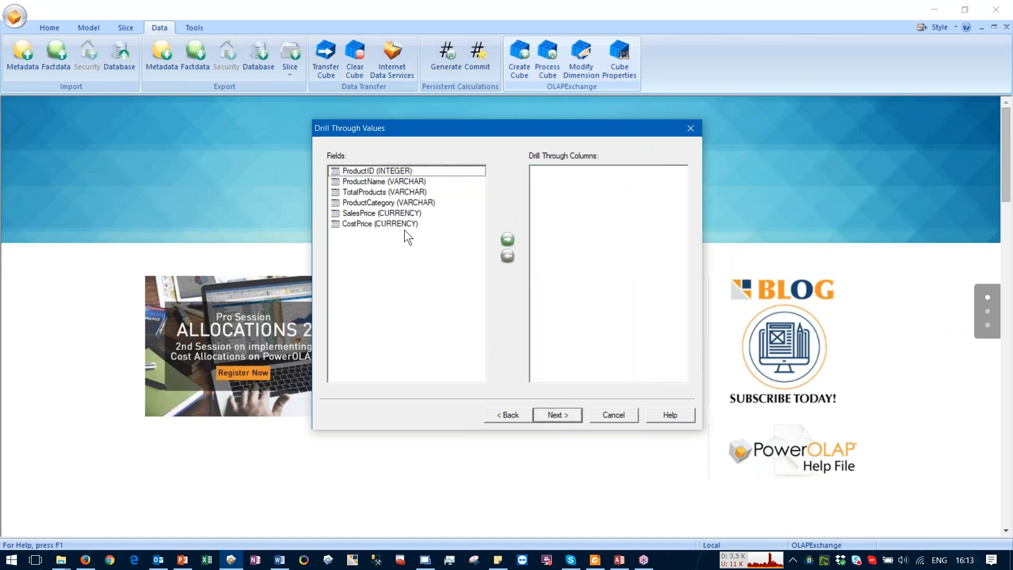
Step: Set SalesPrice and CostPrice as the drill-through columns of the Products dimension and proceed to the hierarchy definition
{"action": "left_click", "coordinate": [362, 214]}
{"action": "left_click", "coordinate": [359, 224], "text": "shift"}
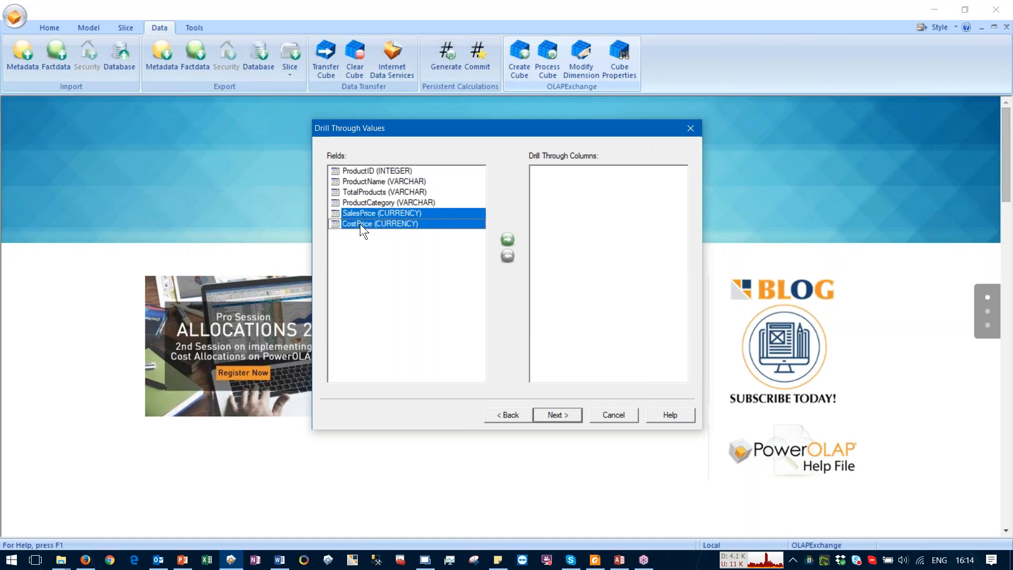
{"action": "left_click", "coordinate": [508, 240]}
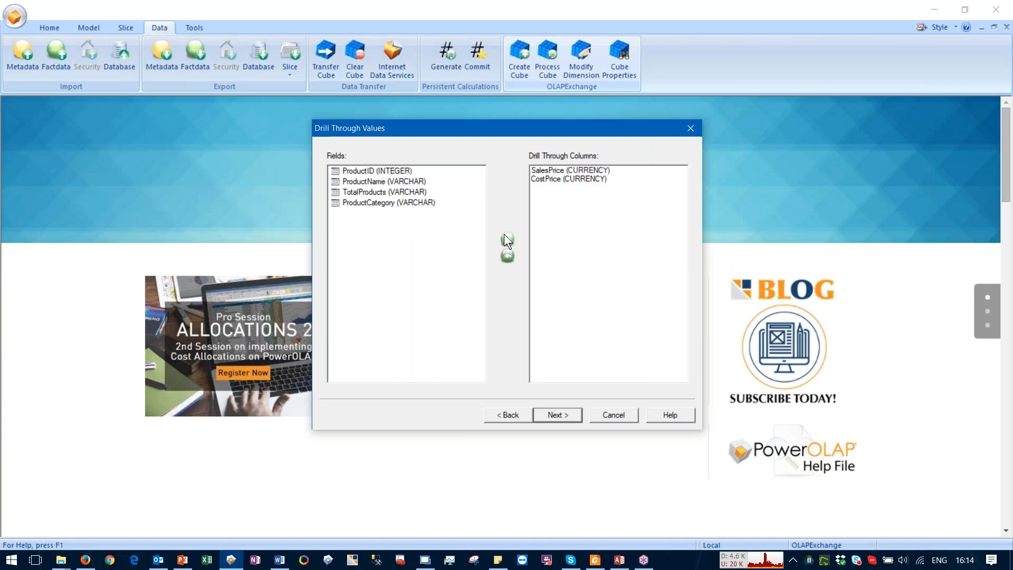
{"action": "left_click", "coordinate": [553, 416]}
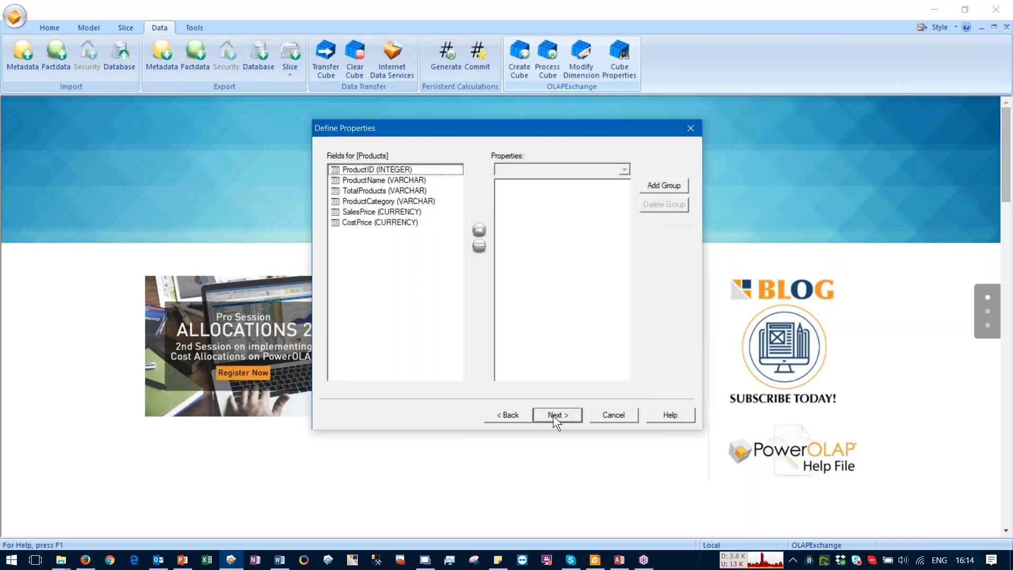
{"action": "left_click", "coordinate": [553, 416]}
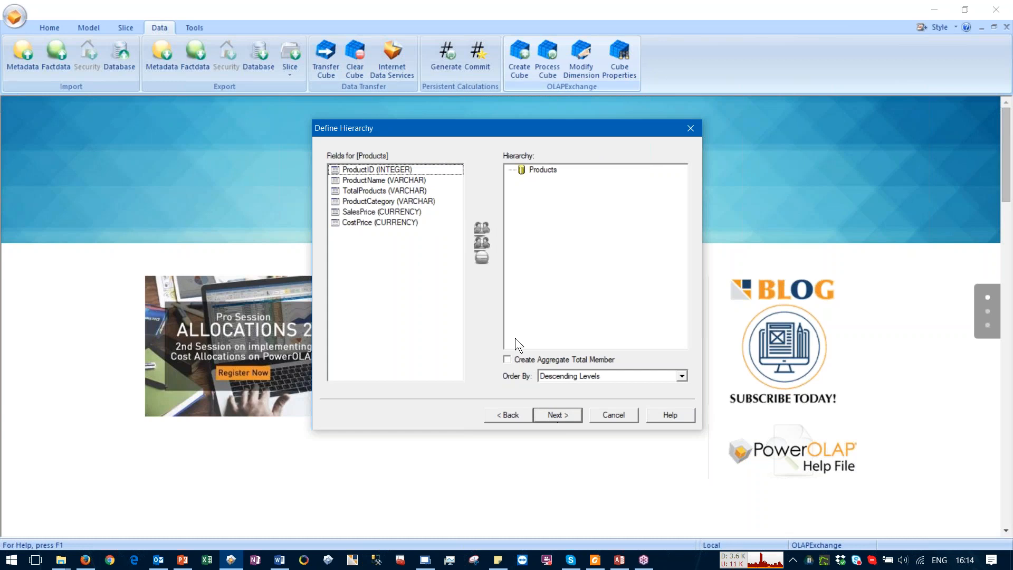
Step: Return to the alias definition, add an alias group containing ProductName and ProductID, and continue without adding properties
{"action": "left_click", "coordinate": [500, 411]}
{"action": "left_click", "coordinate": [500, 410]}
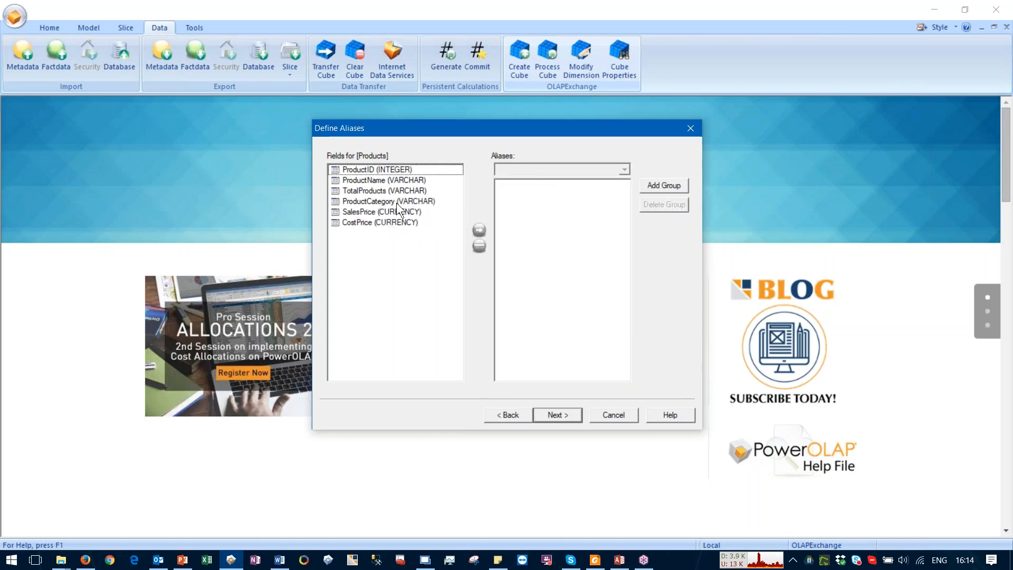
{"action": "left_click", "coordinate": [653, 188]}
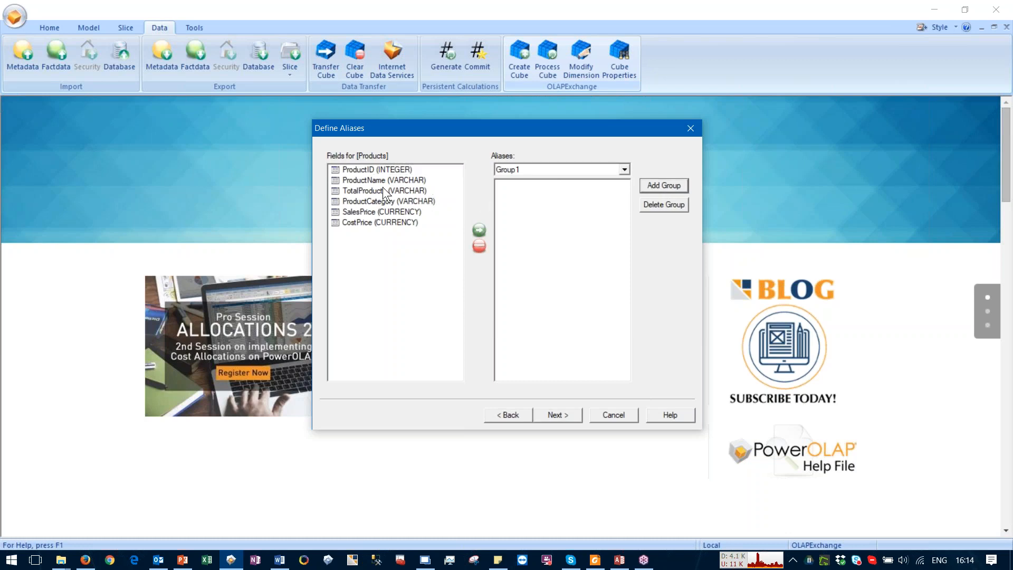
{"action": "double_click", "coordinate": [356, 182]}
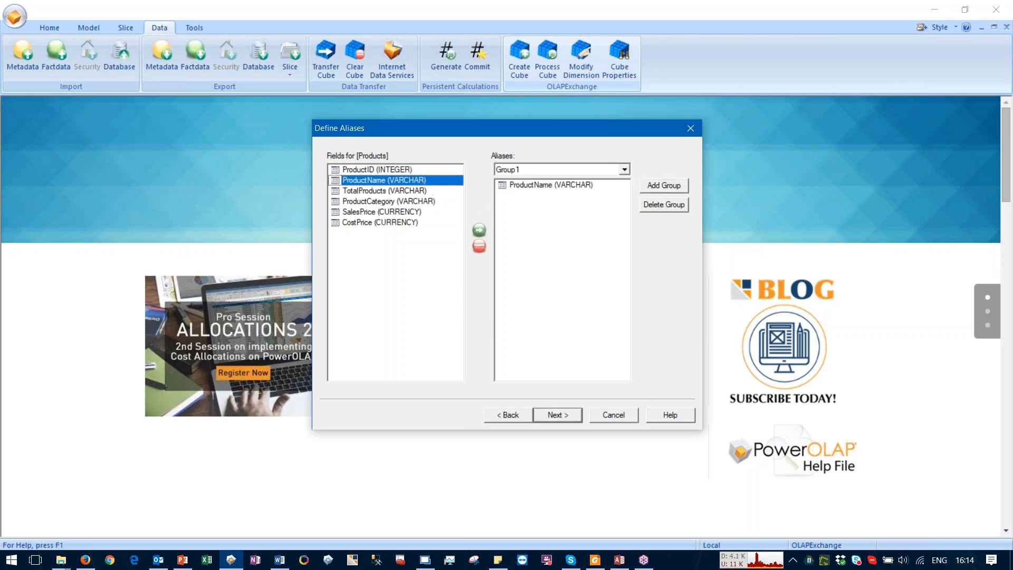
{"action": "left_click_drag", "start_coordinate": [376, 170], "coordinate": [546, 213]}
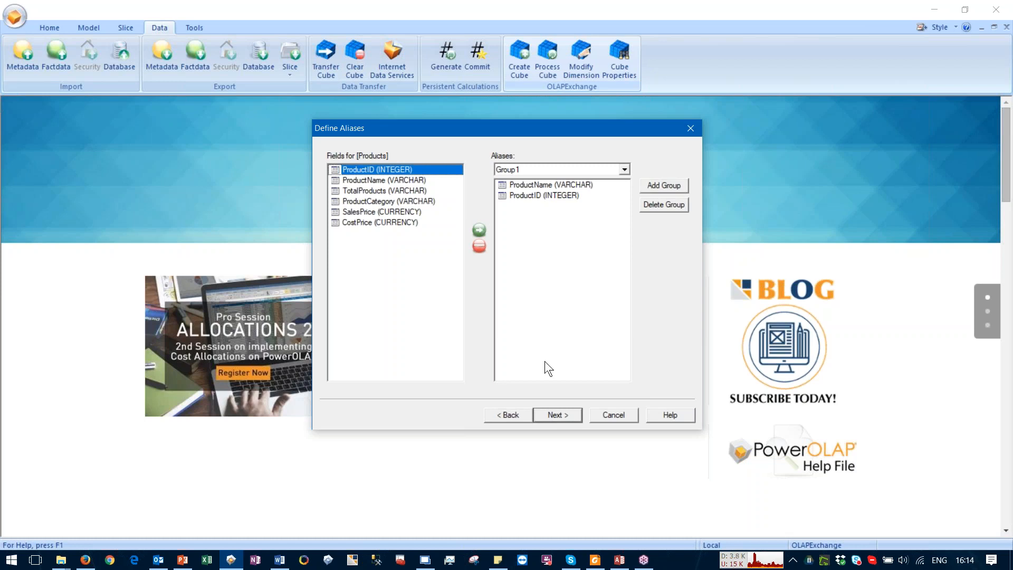
{"action": "left_click", "coordinate": [555, 414]}
{"action": "left_click", "coordinate": [556, 410]}
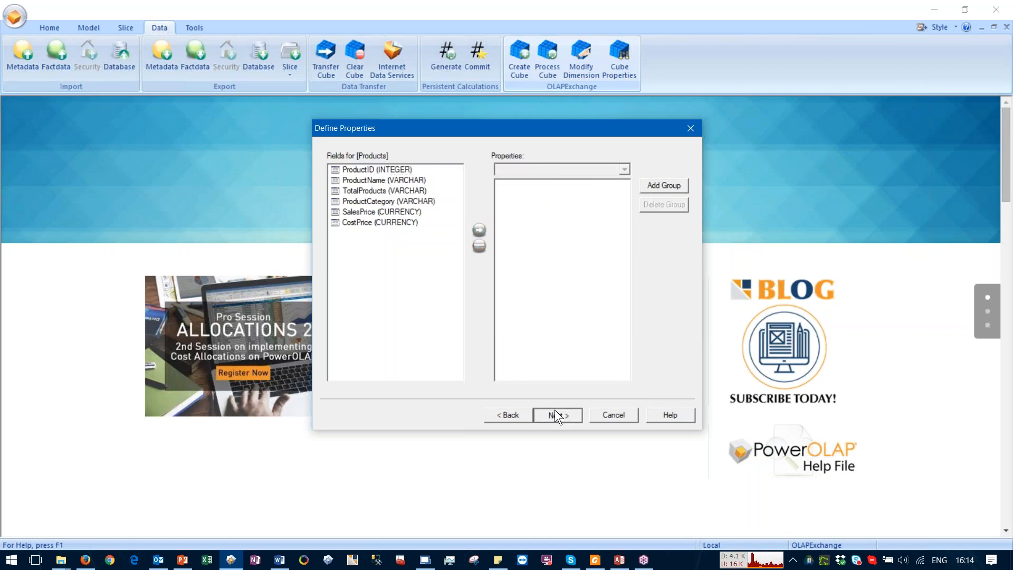
Step: Build the Products hierarchy with TotalProducts as the parent of ProductCategory, and finish the dimension
{"action": "left_click_drag", "start_coordinate": [362, 192], "coordinate": [536, 180]}
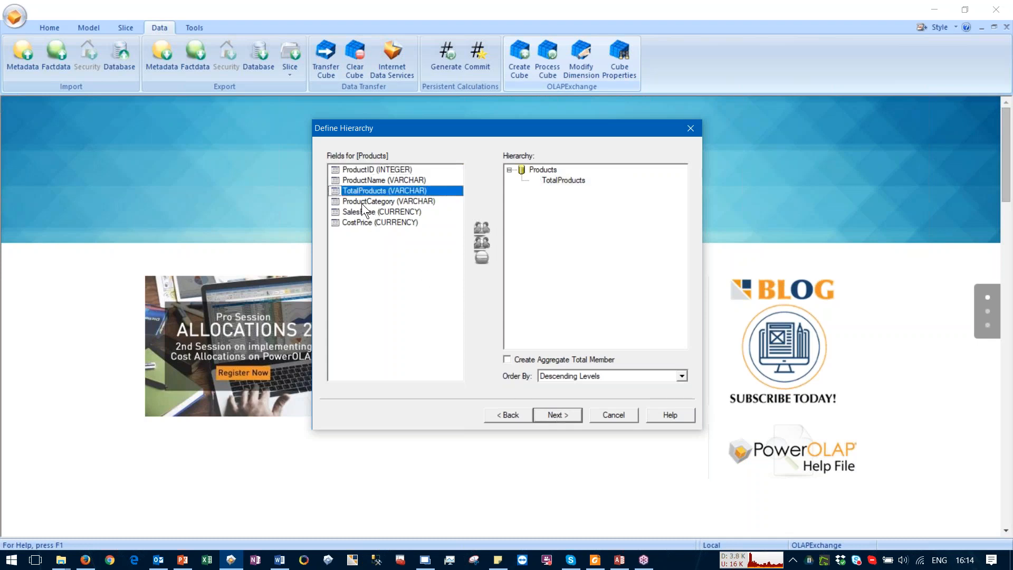
{"action": "left_click_drag", "start_coordinate": [361, 204], "coordinate": [571, 196]}
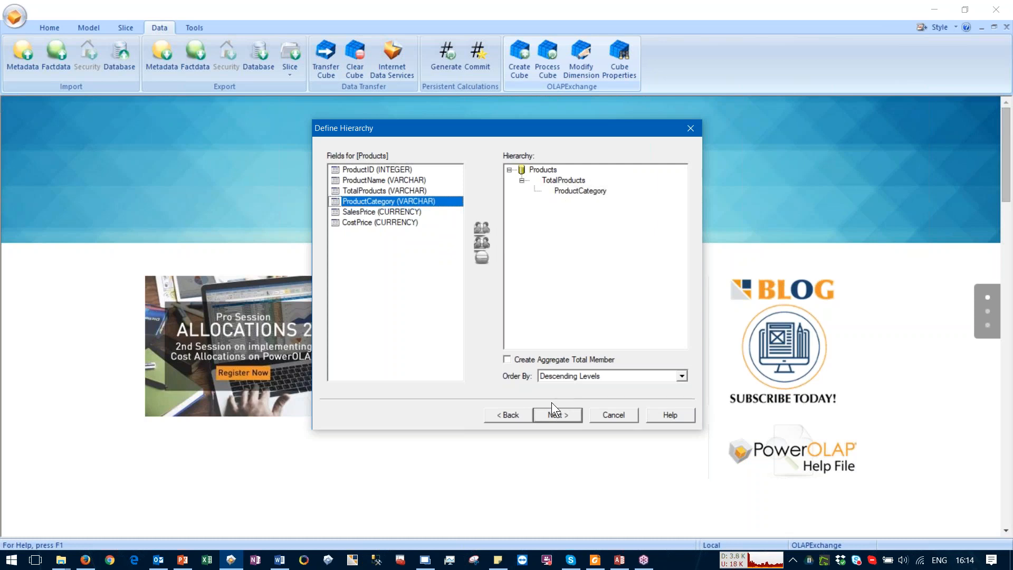
{"action": "left_click", "coordinate": [365, 185]}
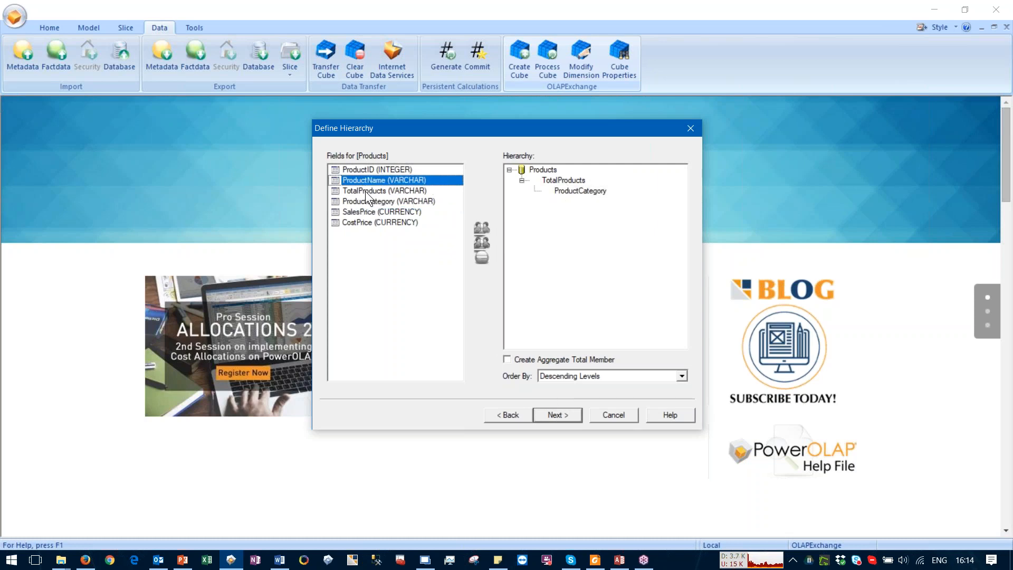
{"action": "left_click", "coordinate": [561, 413]}
{"action": "left_click", "coordinate": [559, 414]}
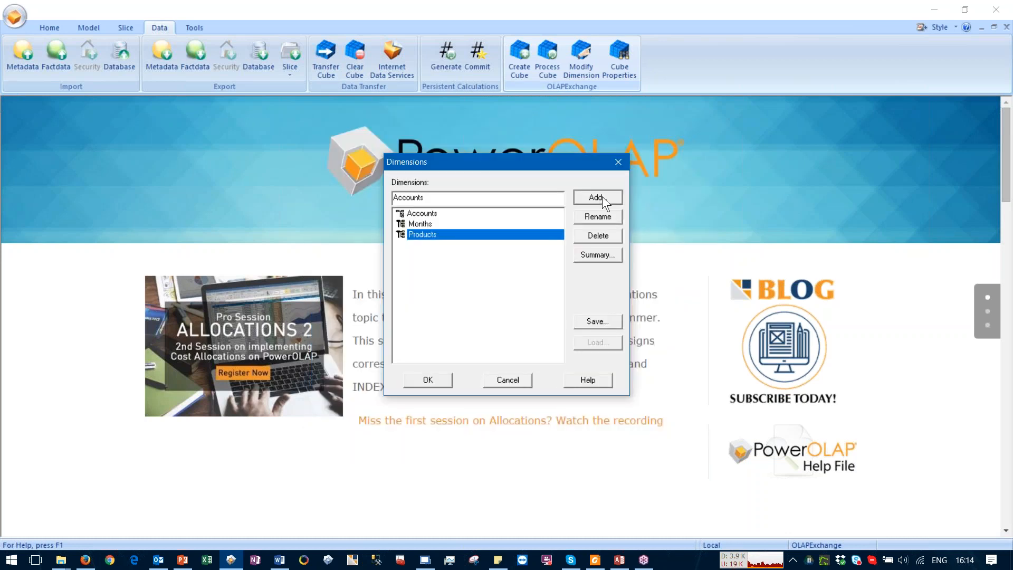
Step: Begin a new dimension from the Regions table, link RegionID in Accounts to RegionID in Regions, and proceed to the member definition
{"action": "left_click", "coordinate": [603, 196]}
{"action": "left_click", "coordinate": [558, 415]}
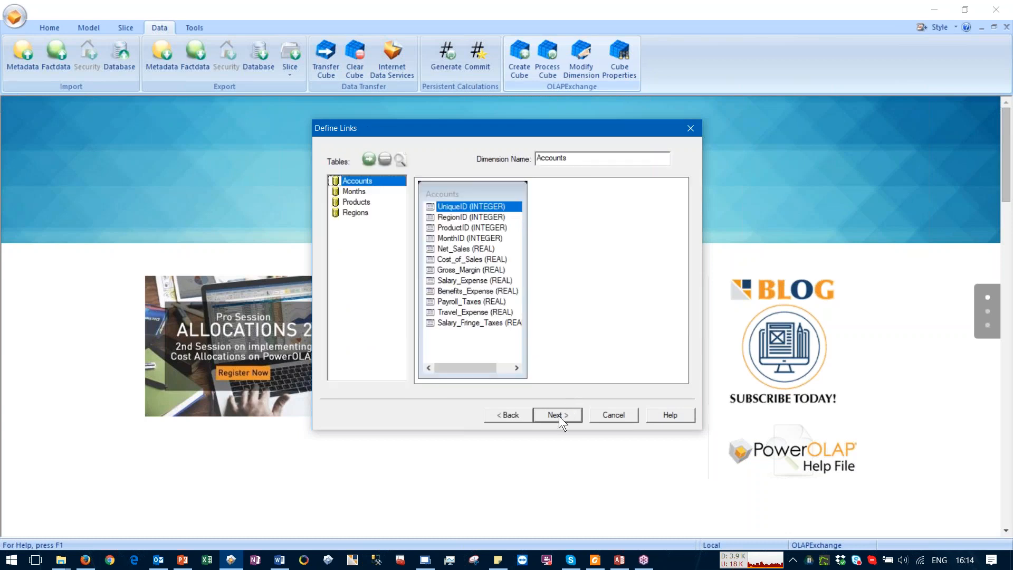
{"action": "left_click", "coordinate": [346, 211]}
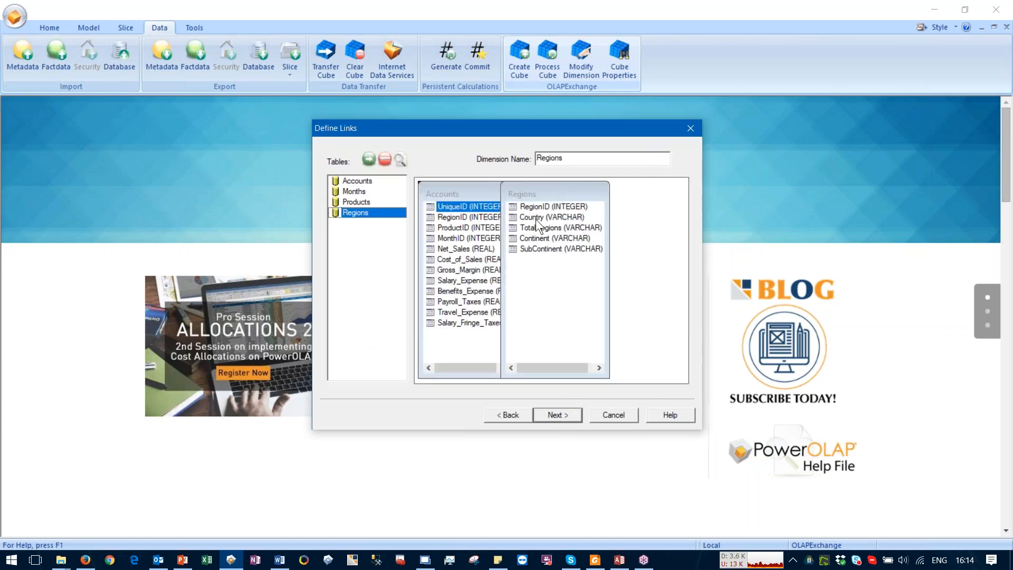
{"action": "left_click_drag", "start_coordinate": [532, 192], "coordinate": [606, 229]}
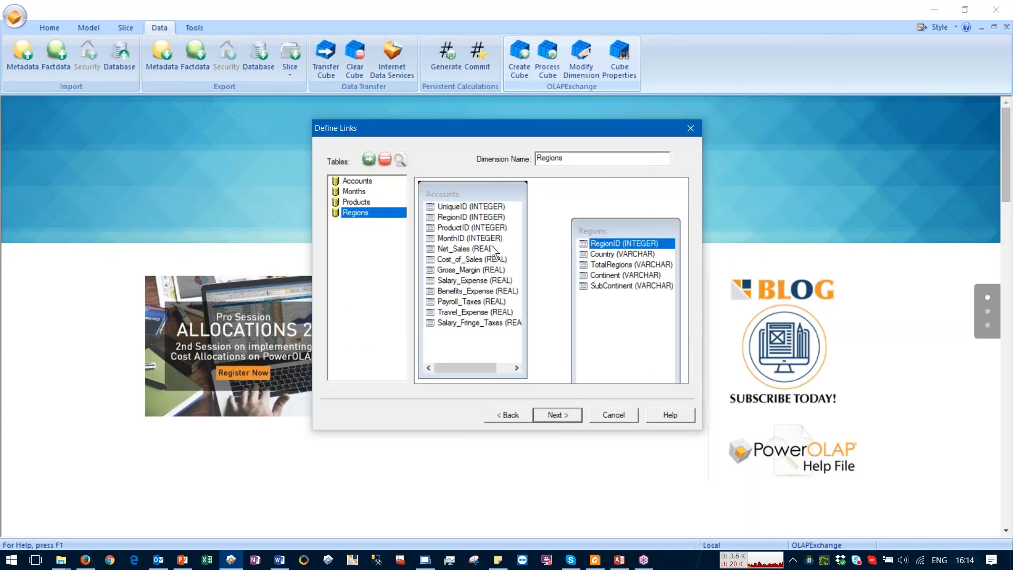
{"action": "left_click_drag", "start_coordinate": [463, 220], "coordinate": [590, 247]}
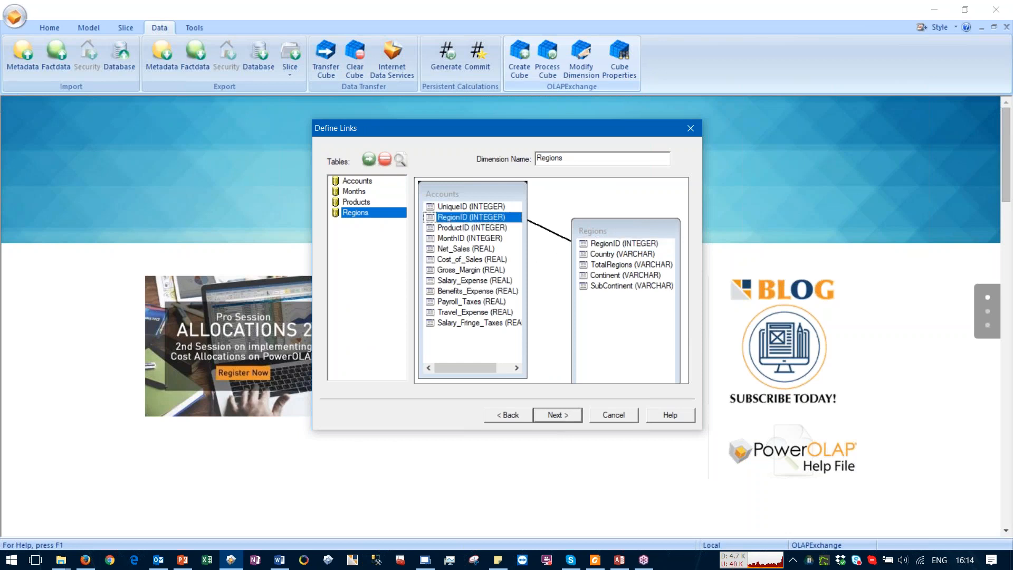
{"action": "left_click", "coordinate": [560, 415]}
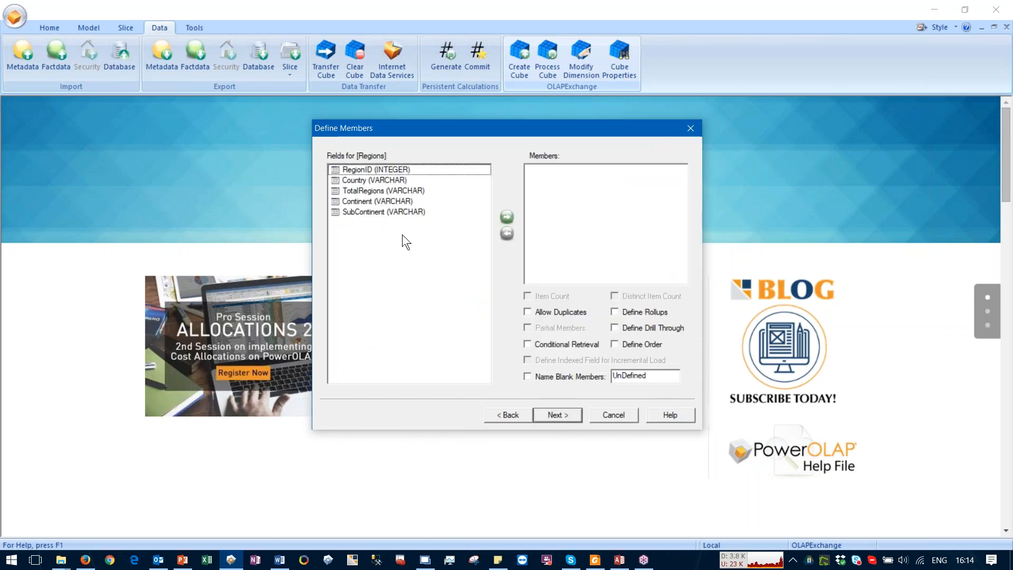
Step: Assign Country as the member field of the Regions dimension and continue to the hierarchy without defining aliases or properties
{"action": "double_click", "coordinate": [371, 180]}
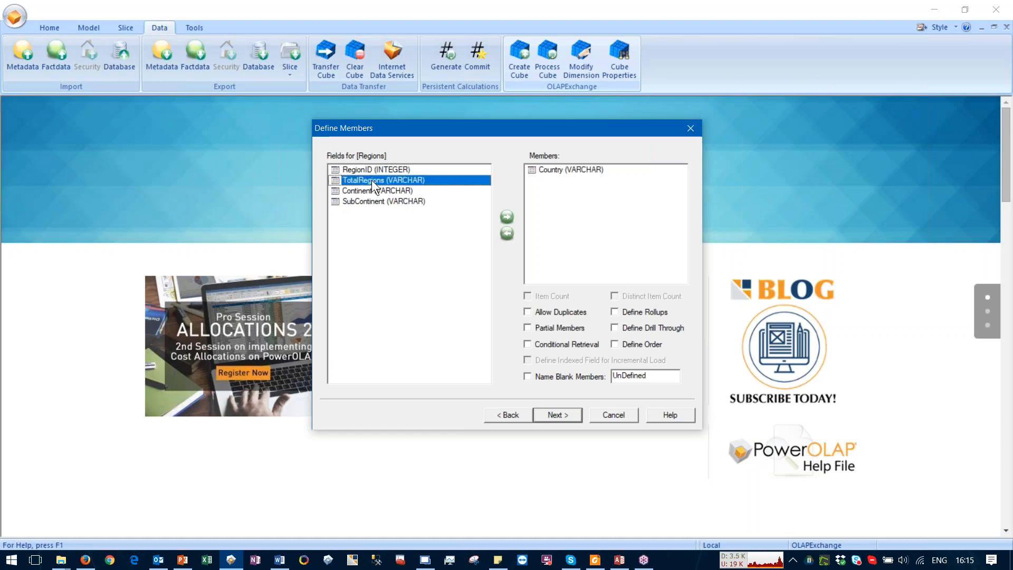
{"action": "left_click", "coordinate": [545, 171]}
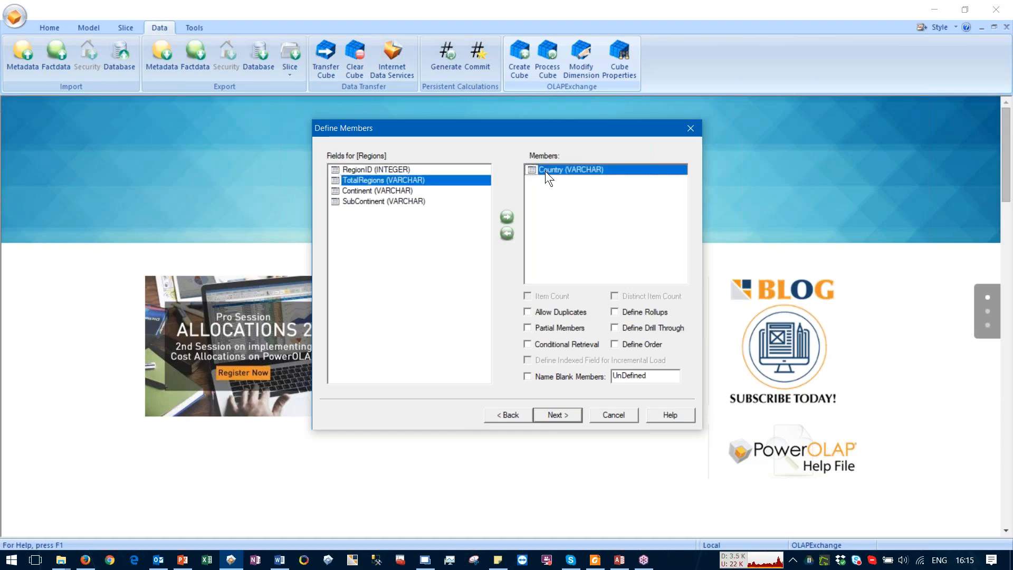
{"action": "left_click", "coordinate": [558, 413]}
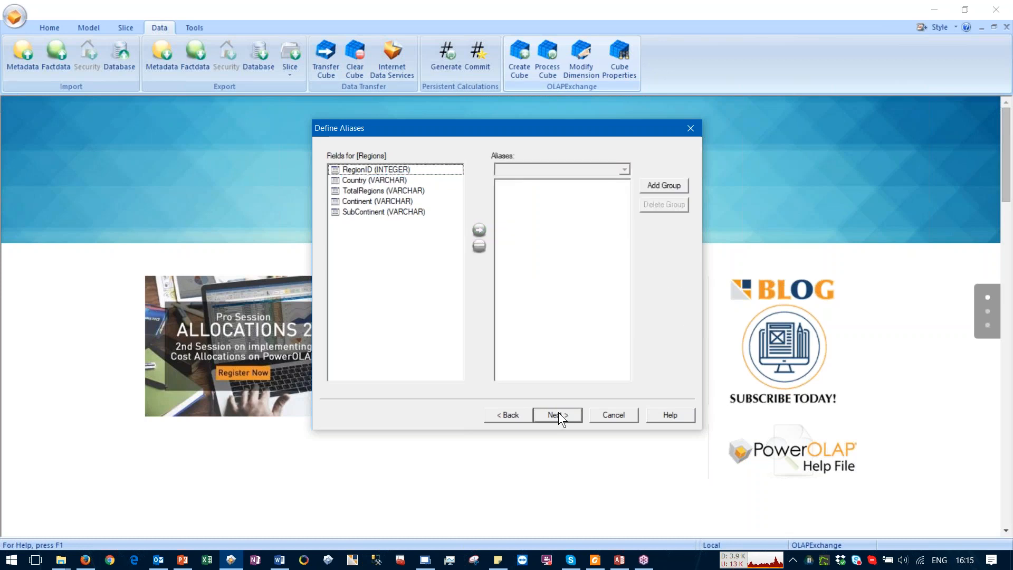
{"action": "left_click", "coordinate": [559, 413]}
{"action": "left_click", "coordinate": [558, 413]}
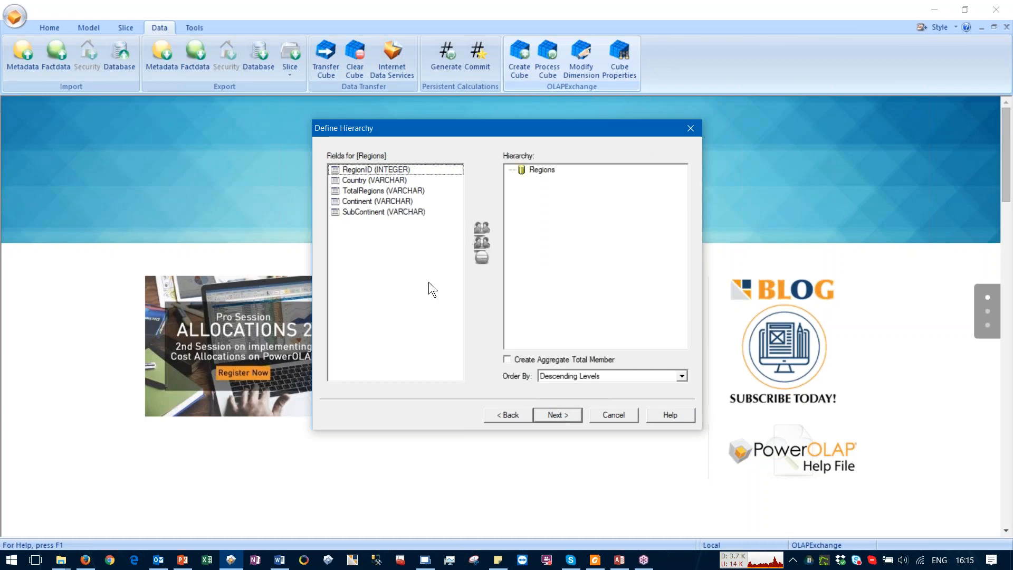
Step: Build the Regions hierarchy as TotalRegions, Continent and SubContinent in descending levels, and finish the dimension
{"action": "left_click", "coordinate": [353, 192]}
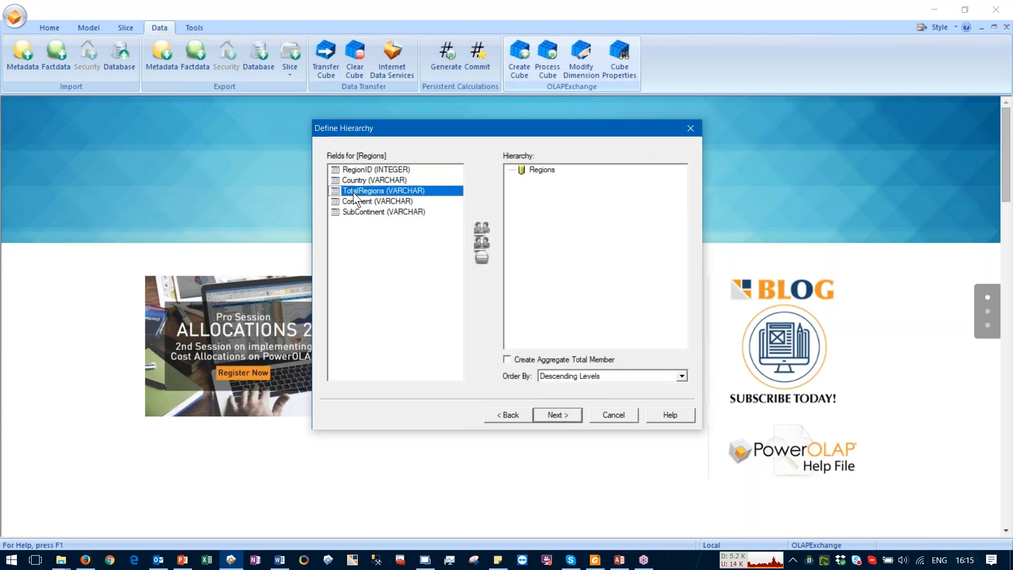
{"action": "left_click", "coordinate": [542, 171]}
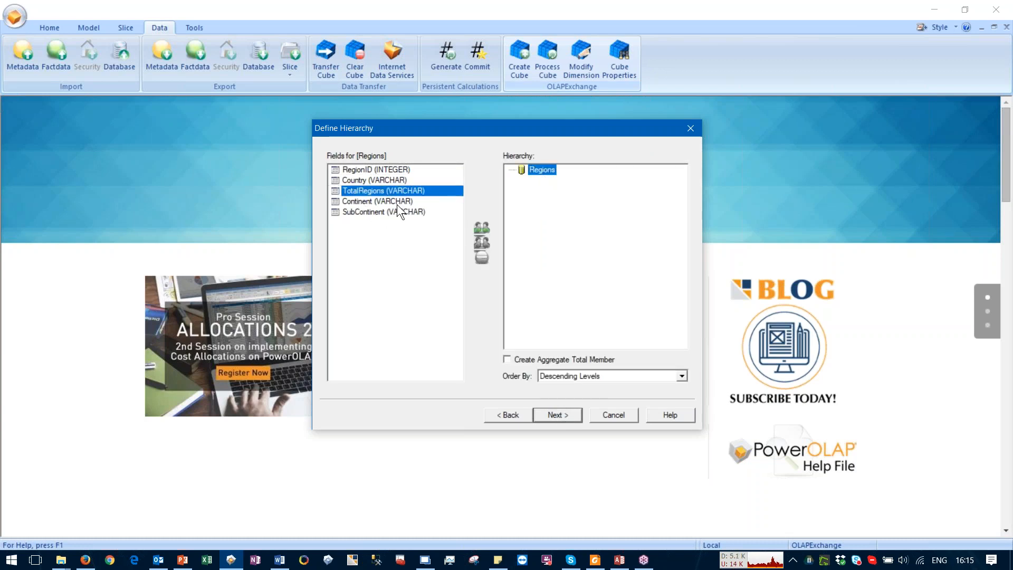
{"action": "left_click", "coordinate": [357, 203]}
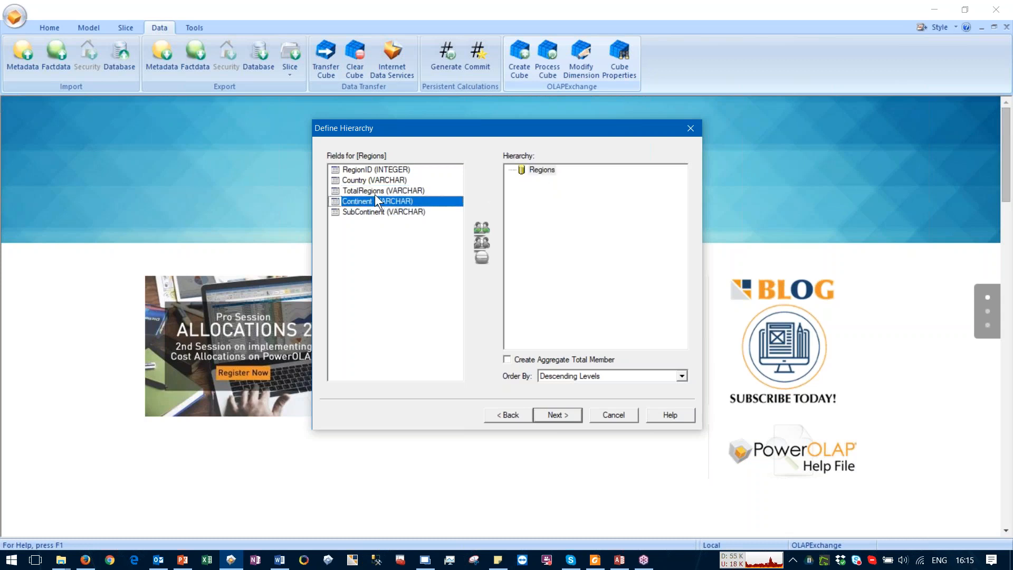
{"action": "left_click_drag", "start_coordinate": [368, 192], "coordinate": [528, 182]}
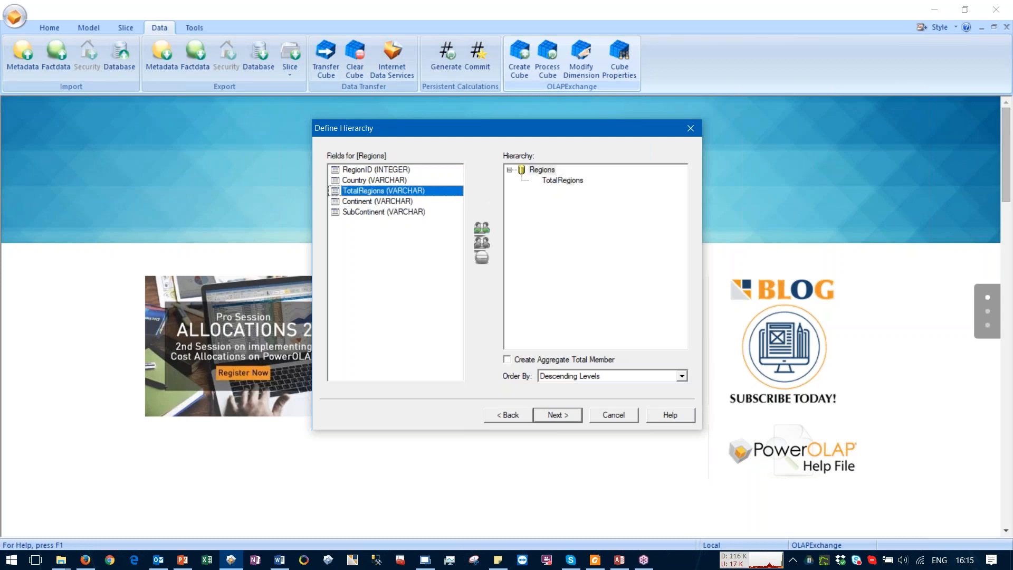
{"action": "left_click_drag", "start_coordinate": [353, 204], "coordinate": [559, 192]}
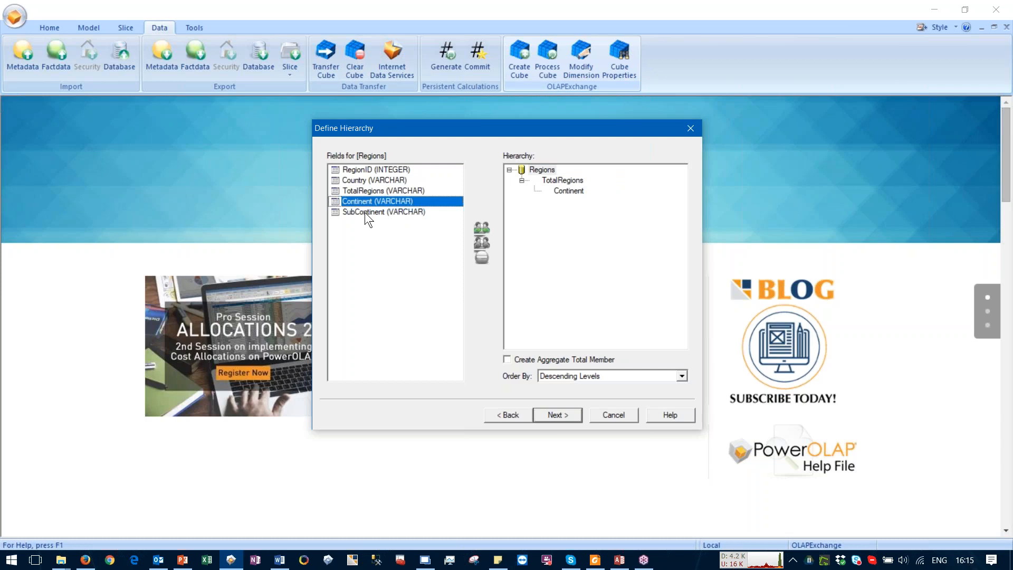
{"action": "left_click_drag", "start_coordinate": [359, 212], "coordinate": [568, 192]}
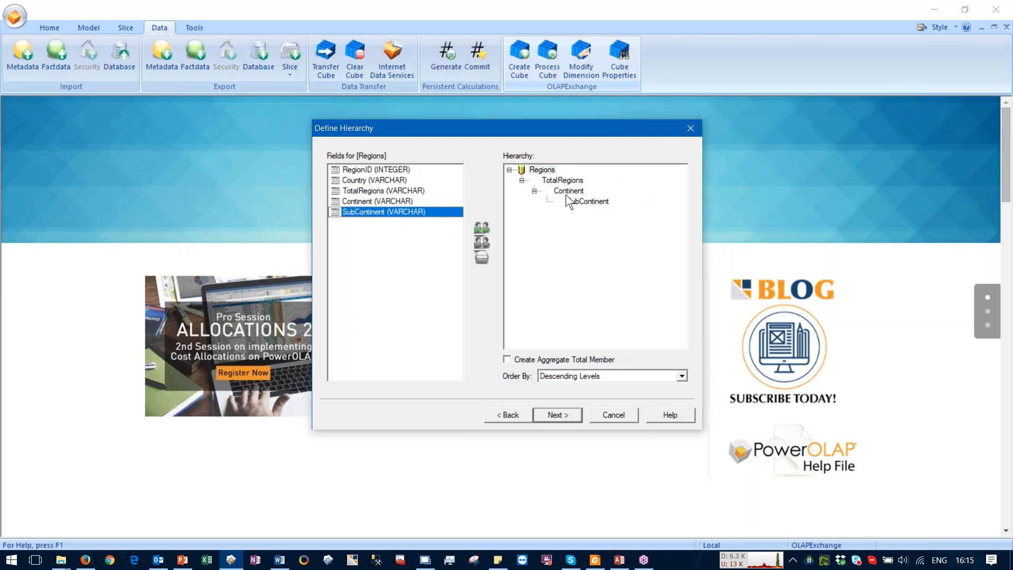
{"action": "left_click", "coordinate": [553, 415]}
{"action": "left_click", "coordinate": [552, 414]}
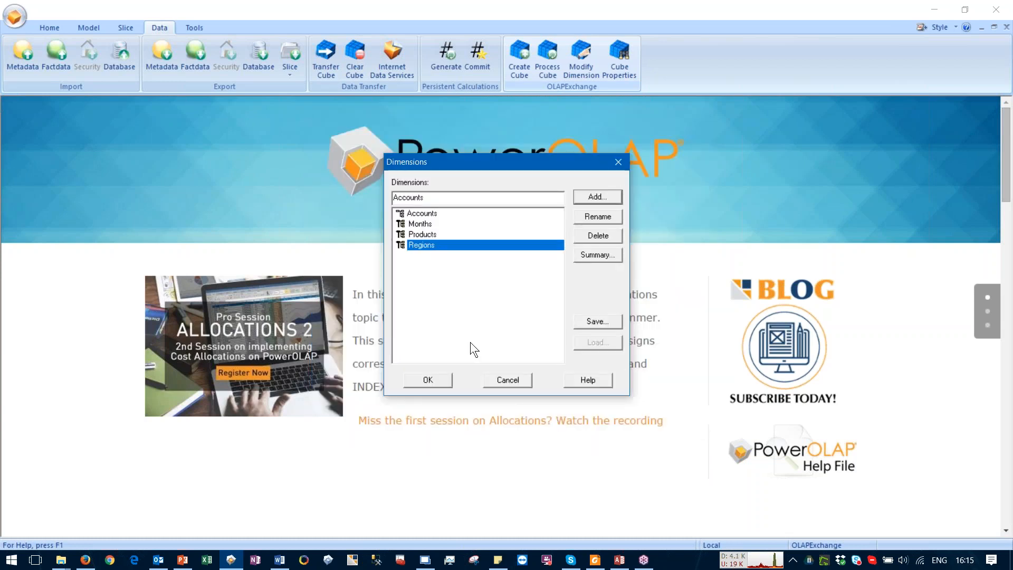
Step: Accept the four defined dimensions and build the cube without saving the template
{"action": "left_click", "coordinate": [428, 380]}
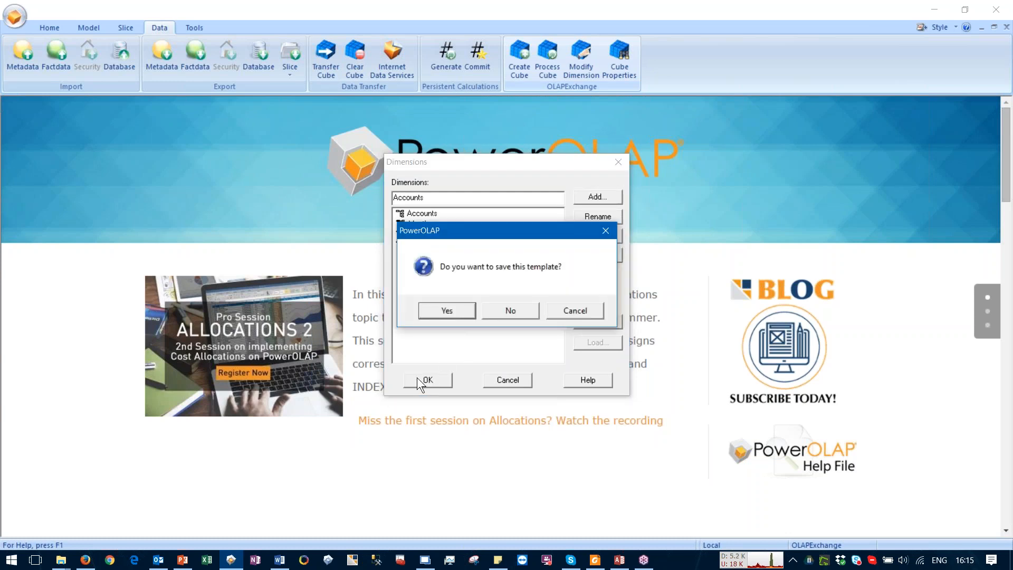
{"action": "left_click_drag", "start_coordinate": [427, 233], "coordinate": [493, 237]}
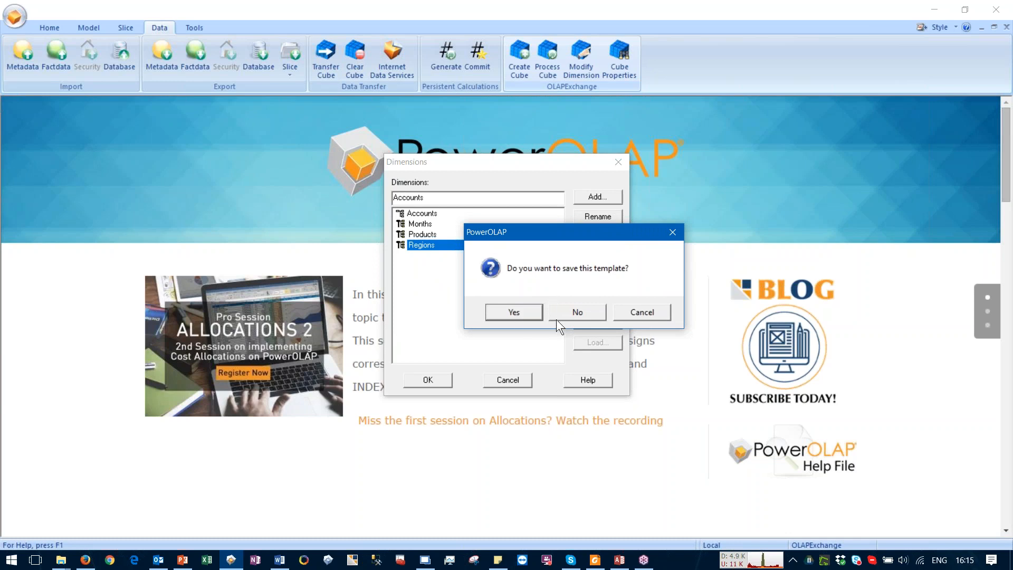
{"action": "left_click", "coordinate": [585, 310]}
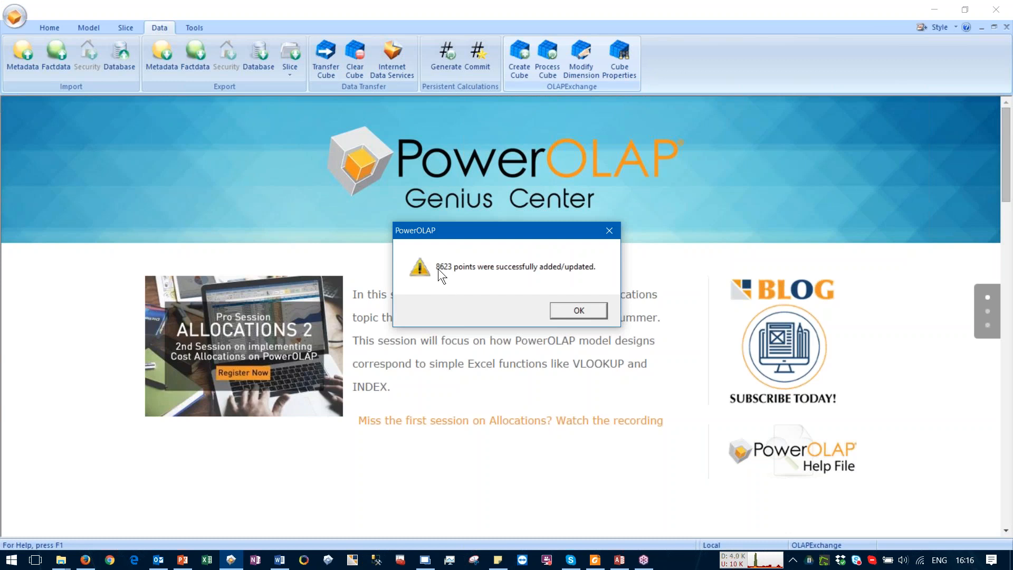
{"action": "left_click", "coordinate": [579, 310]}
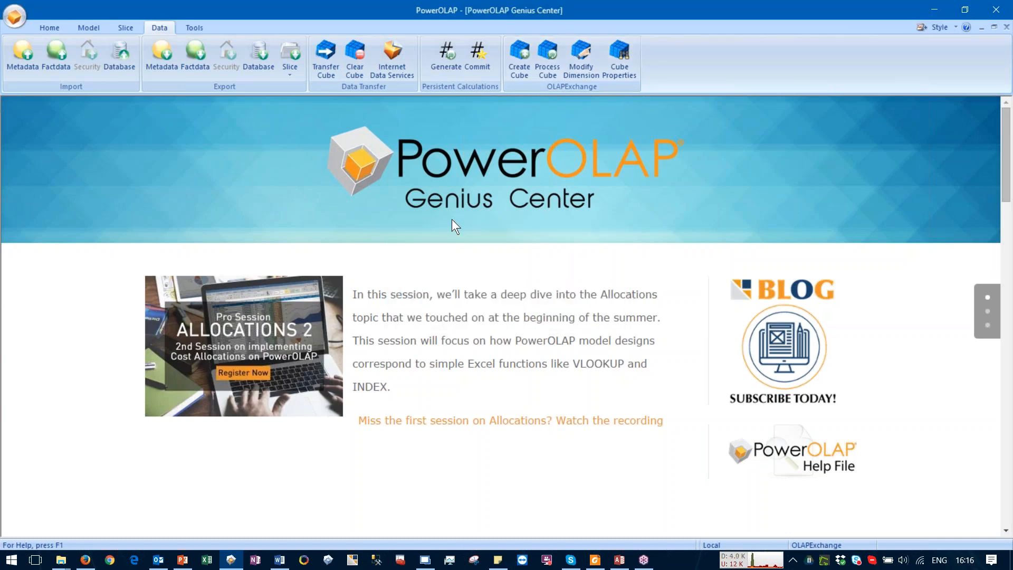
Step: Create a new slice from the Sales cube
{"action": "left_click", "coordinate": [125, 27]}
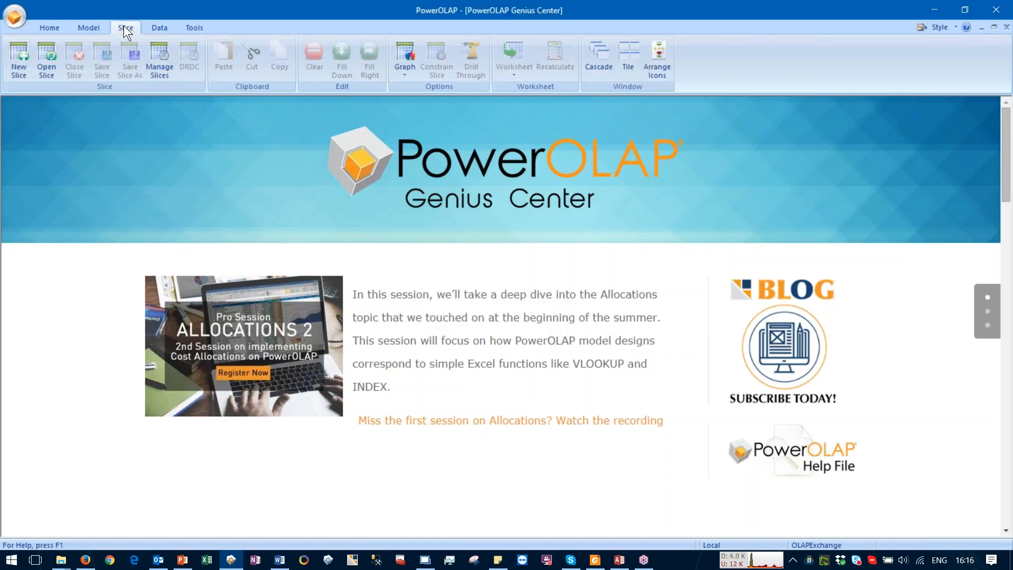
{"action": "left_click", "coordinate": [17, 61]}
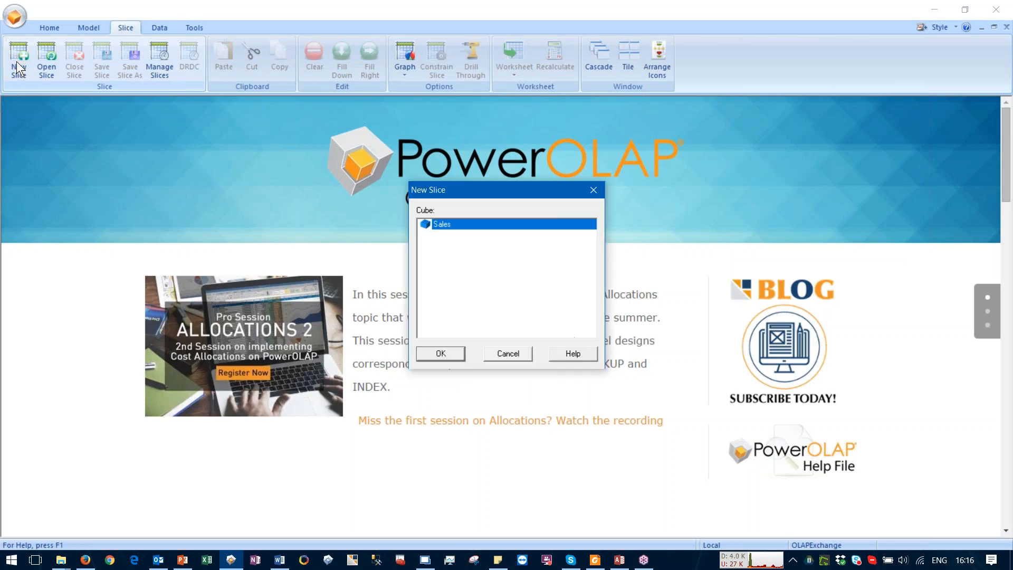
{"action": "left_click", "coordinate": [458, 356]}
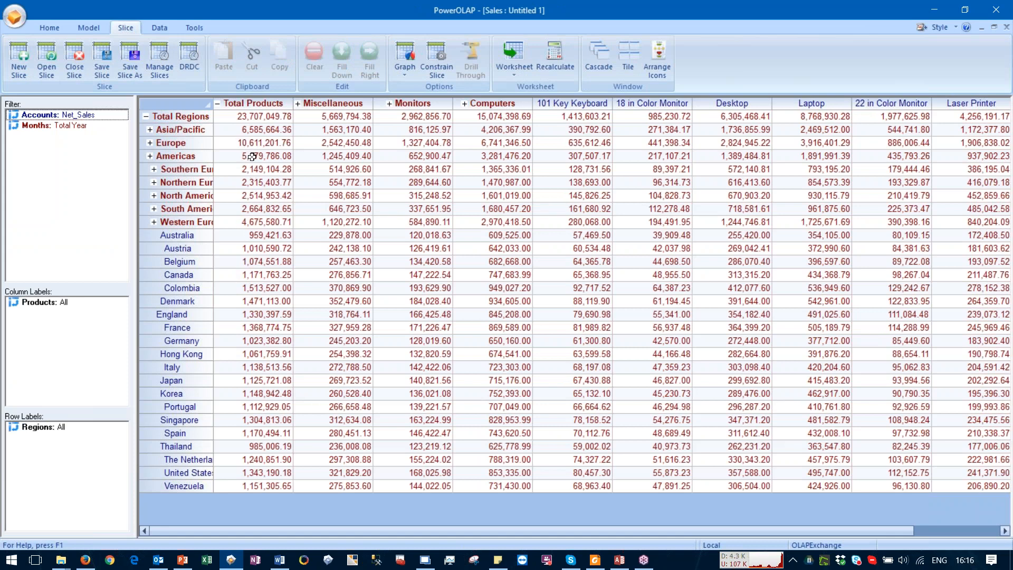
Step: Examine the fully expanded Products hierarchy in the slice's member editor, and return to the slice
{"action": "double_click", "coordinate": [39, 302]}
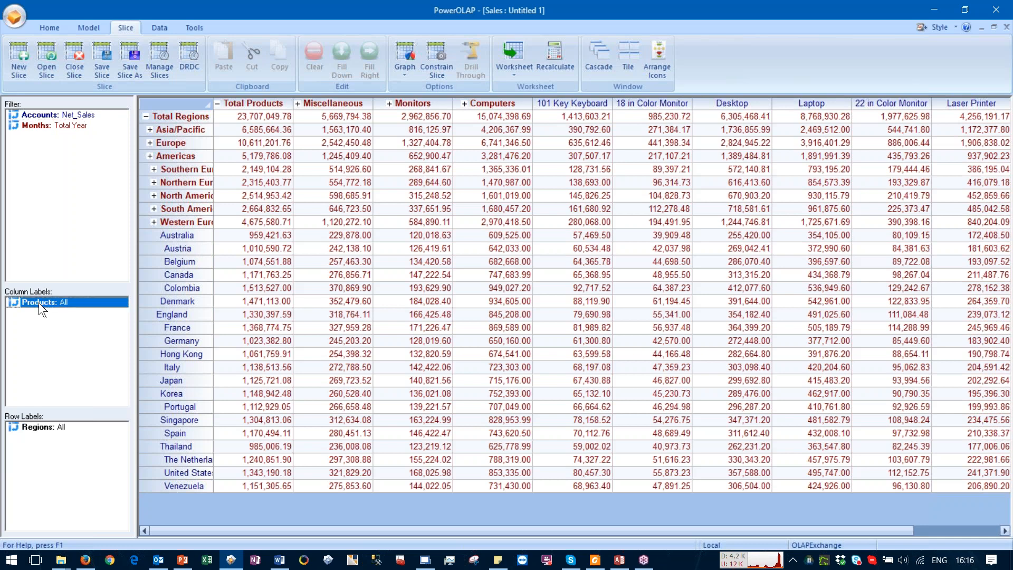
{"action": "left_click", "coordinate": [375, 166]}
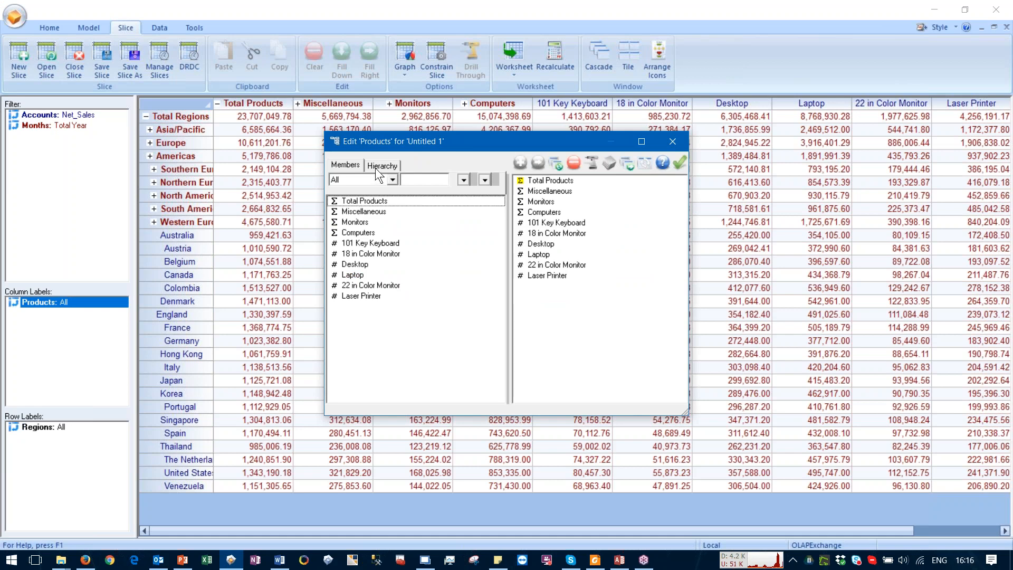
{"action": "left_click", "coordinate": [334, 182]}
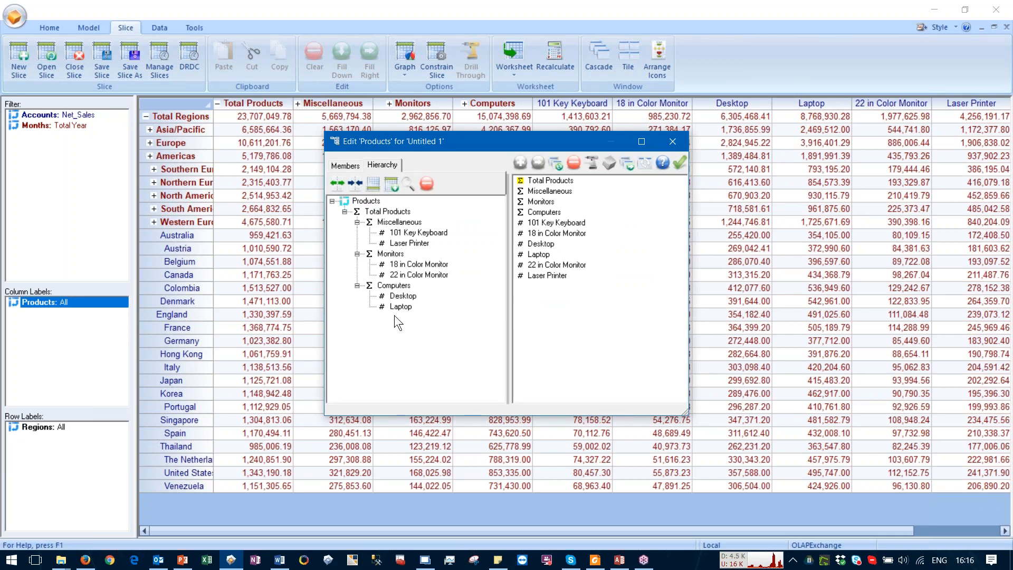
{"action": "left_click", "coordinate": [679, 161]}
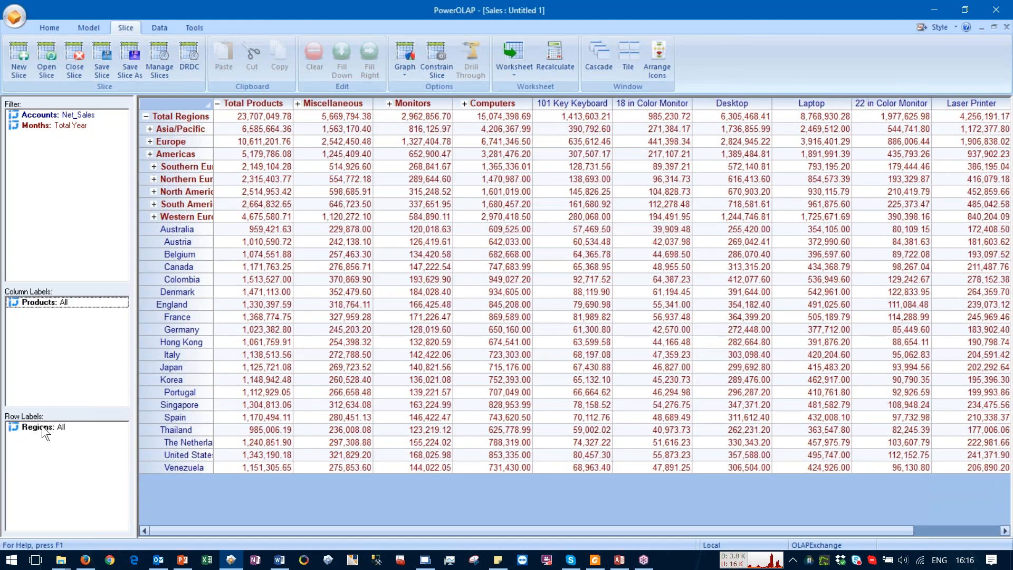
Step: Open the Regions dimension for editing in the slice, fully expand its hierarchy and maximize the editor window
{"action": "double_click", "coordinate": [42, 426]}
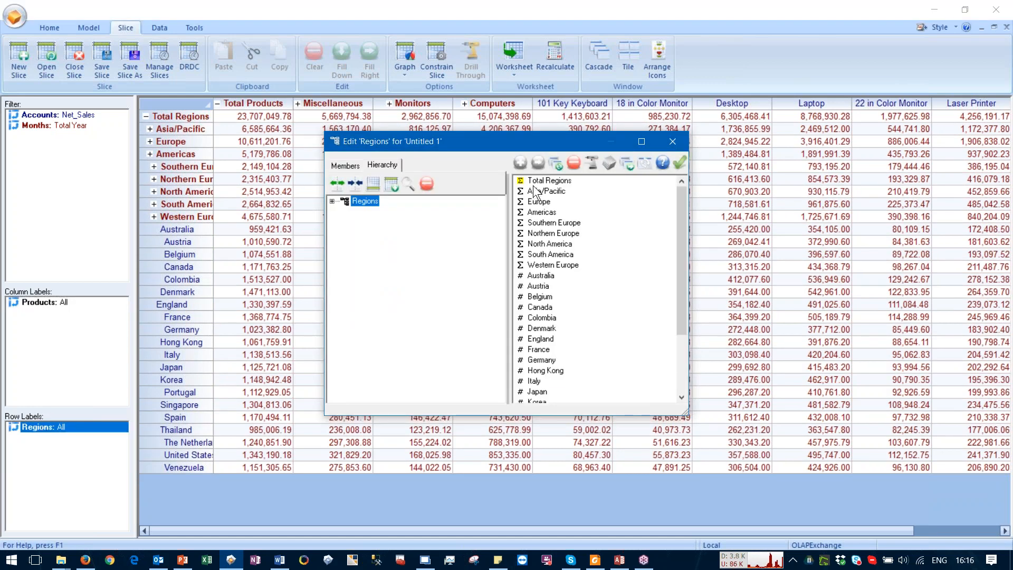
{"action": "left_click", "coordinate": [337, 183]}
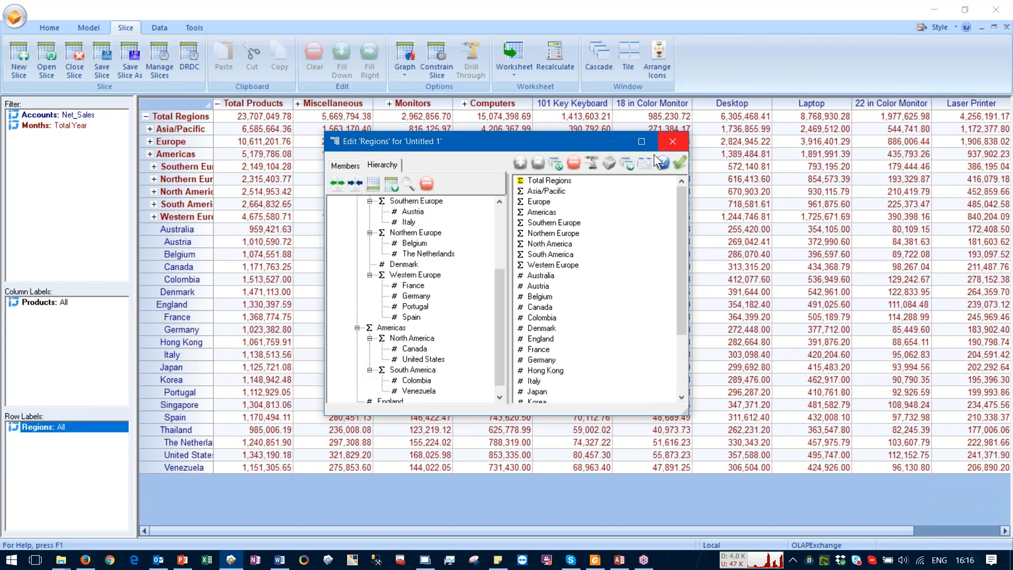
{"action": "left_click", "coordinate": [644, 142]}
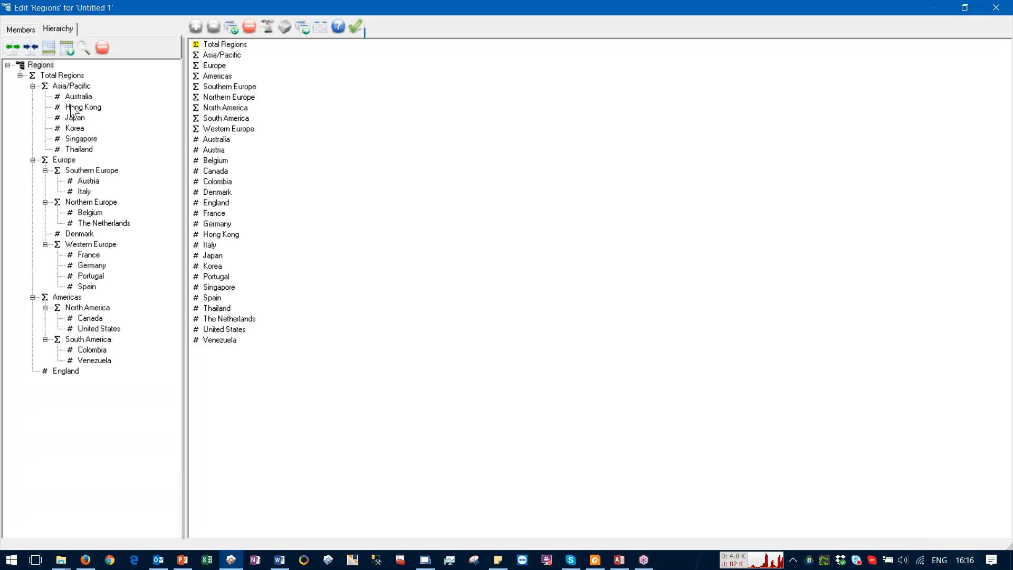
Step: Review the continents and subcontinents in the Regions hierarchy, check its available alias groups, and return to the slice
{"action": "left_click", "coordinate": [64, 86]}
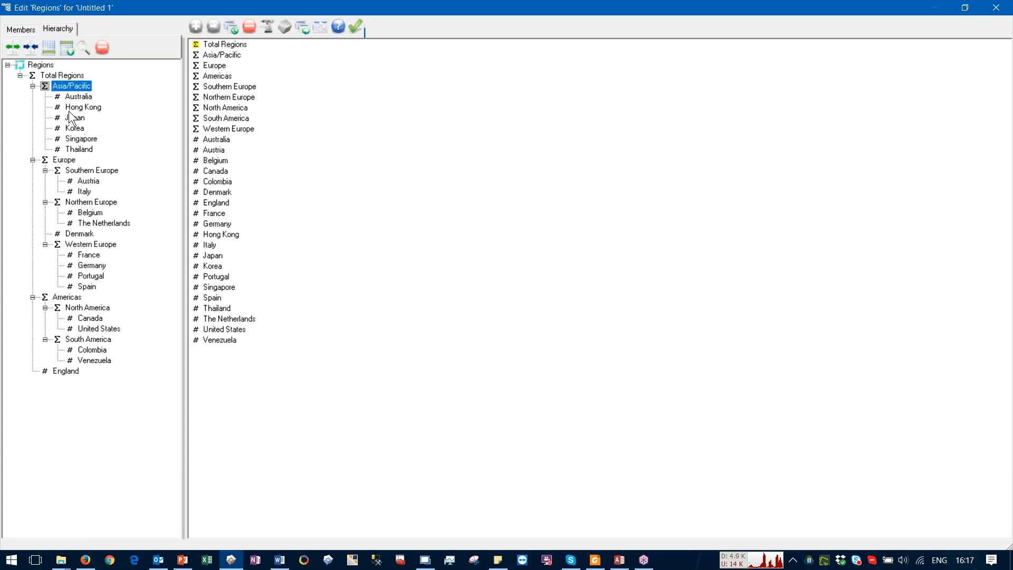
{"action": "left_click", "coordinate": [59, 162]}
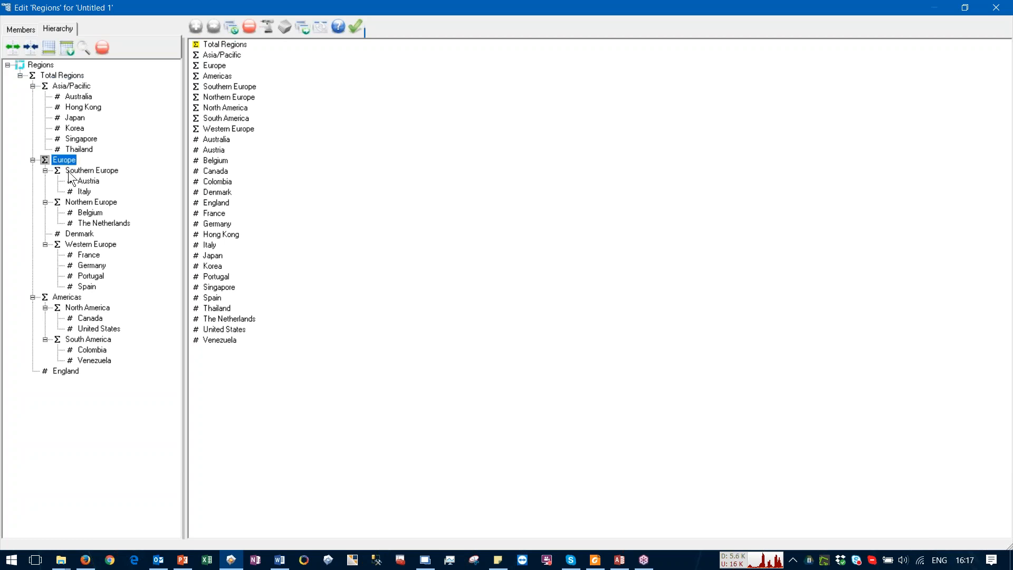
{"action": "left_click", "coordinate": [58, 299]}
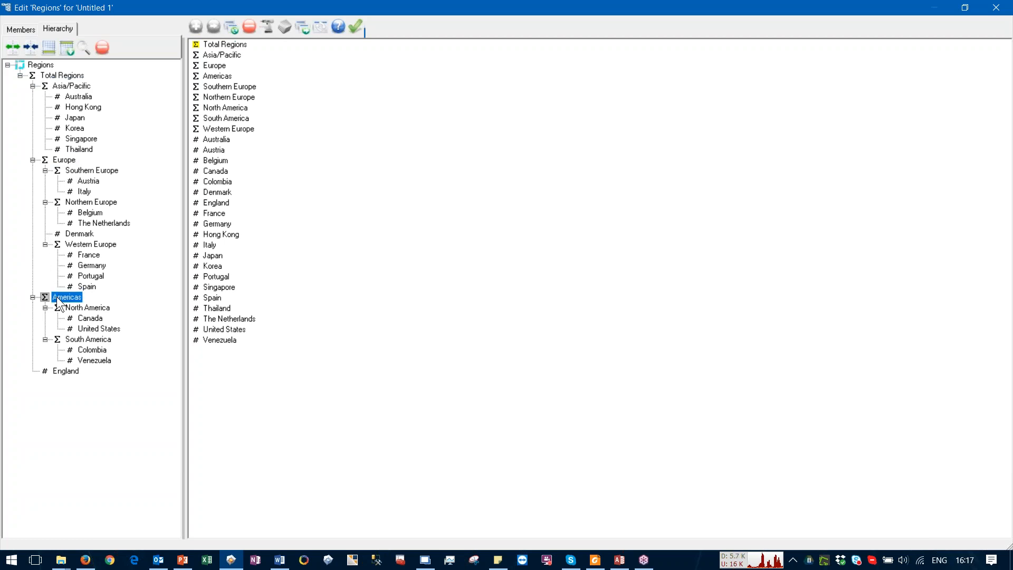
{"action": "left_click", "coordinate": [80, 171]}
{"action": "left_click", "coordinate": [81, 203]}
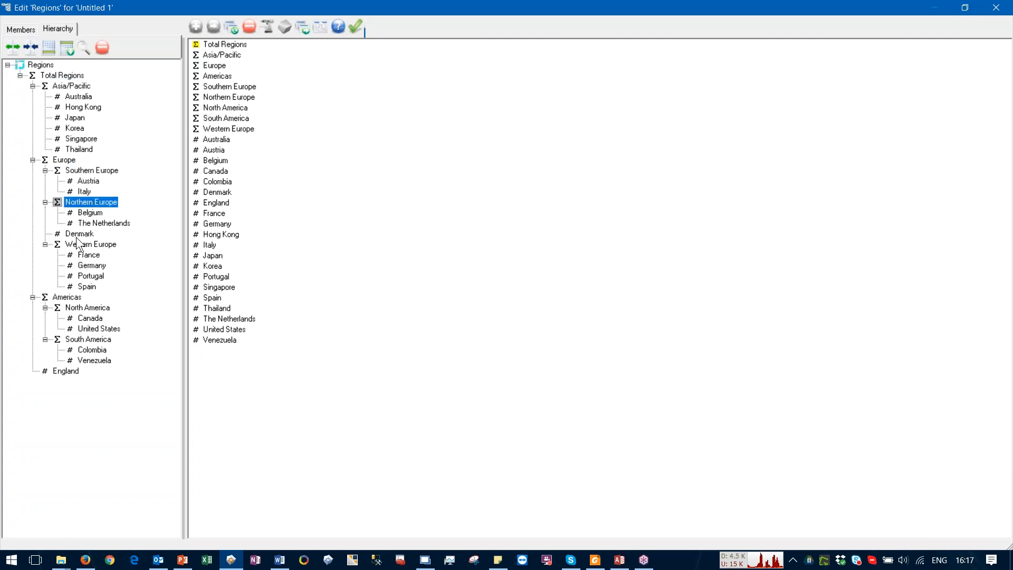
{"action": "left_click", "coordinate": [78, 245]}
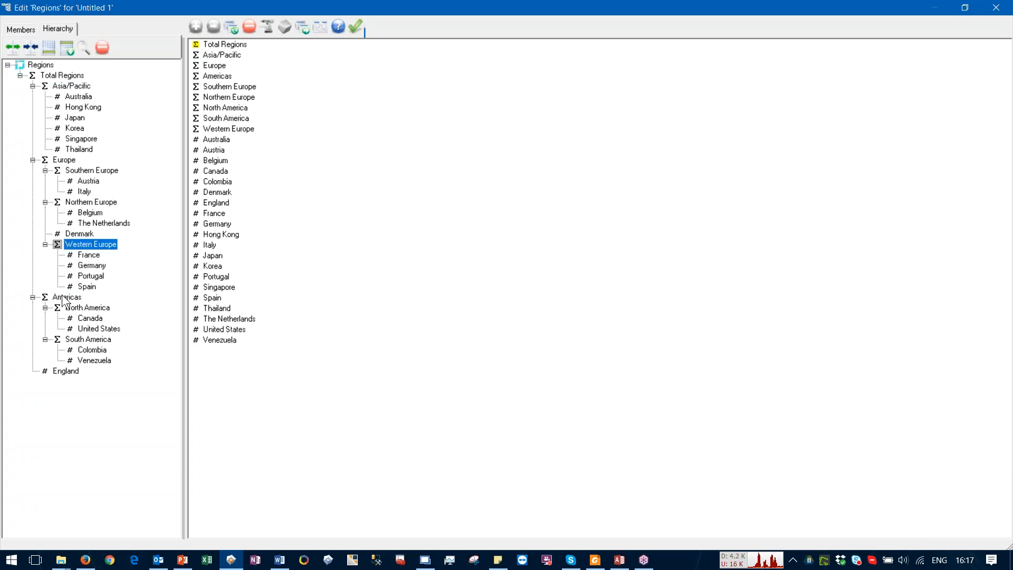
{"action": "left_click", "coordinate": [84, 309]}
{"action": "left_click", "coordinate": [75, 342]}
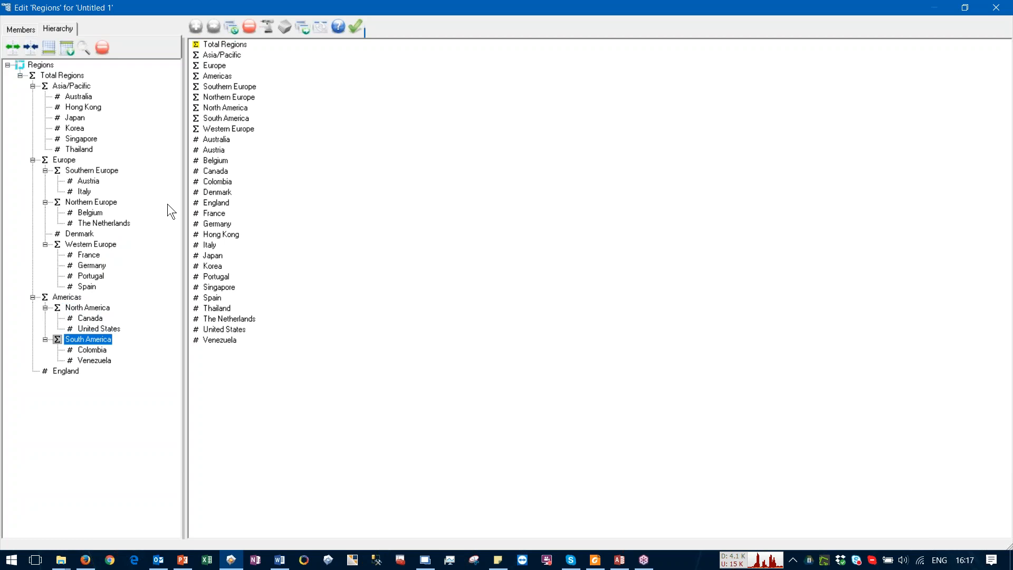
{"action": "left_click", "coordinate": [302, 30]}
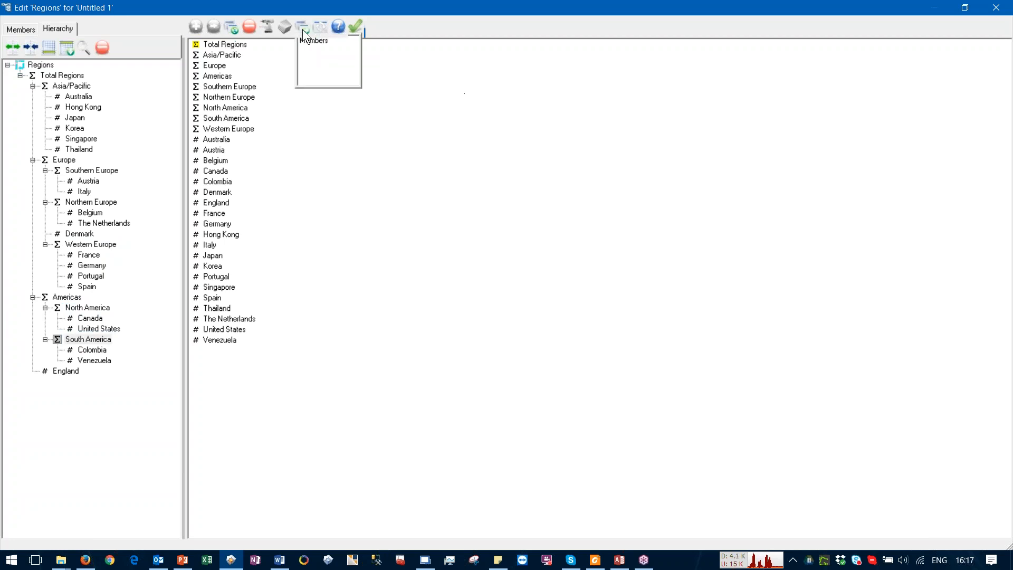
{"action": "left_click", "coordinate": [351, 23]}
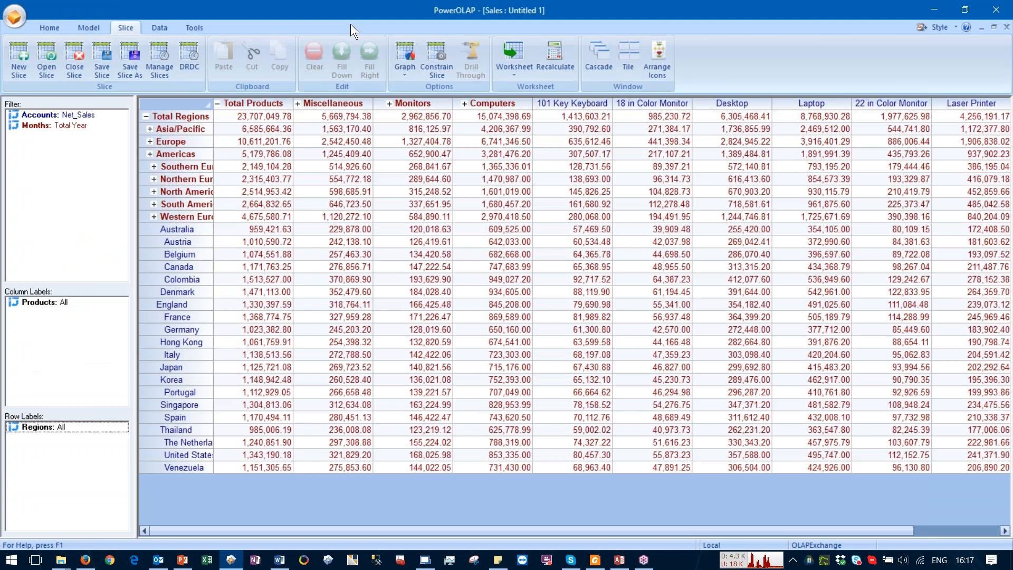
Step: Display the slice's Products members by the alias group combining ProductName and ProductID
{"action": "double_click", "coordinate": [38, 305]}
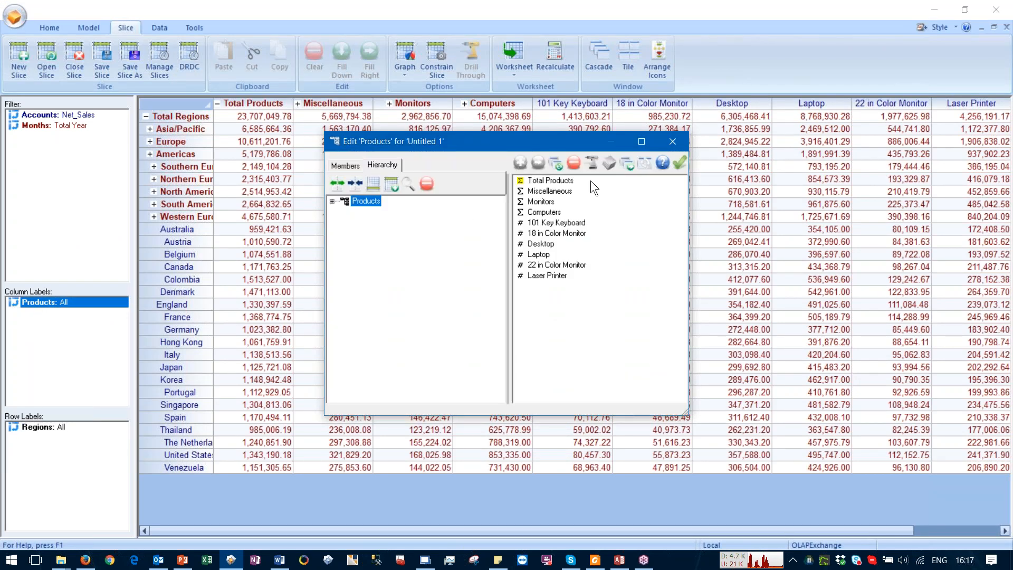
{"action": "left_click", "coordinate": [626, 167]}
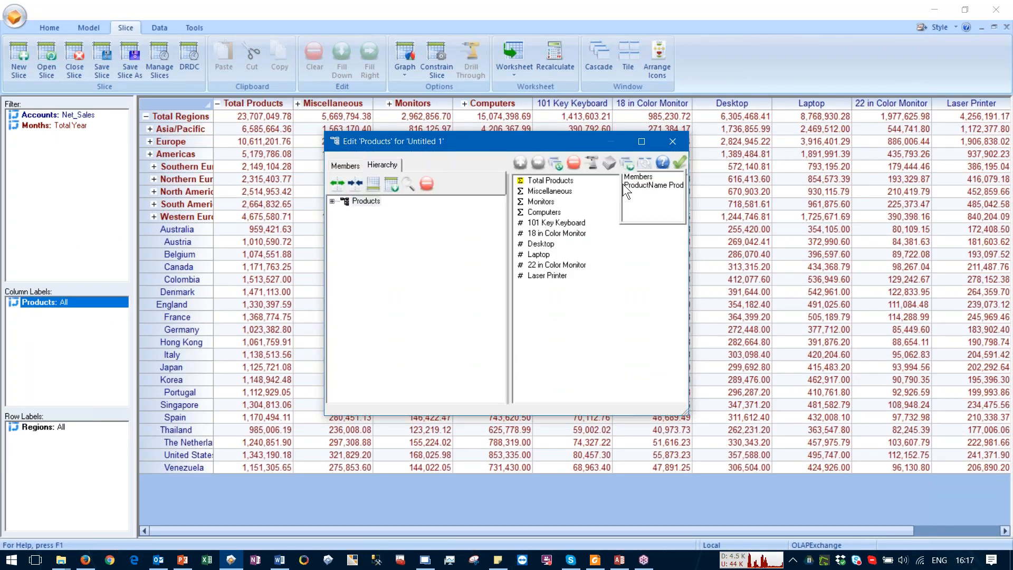
{"action": "left_click", "coordinate": [632, 187]}
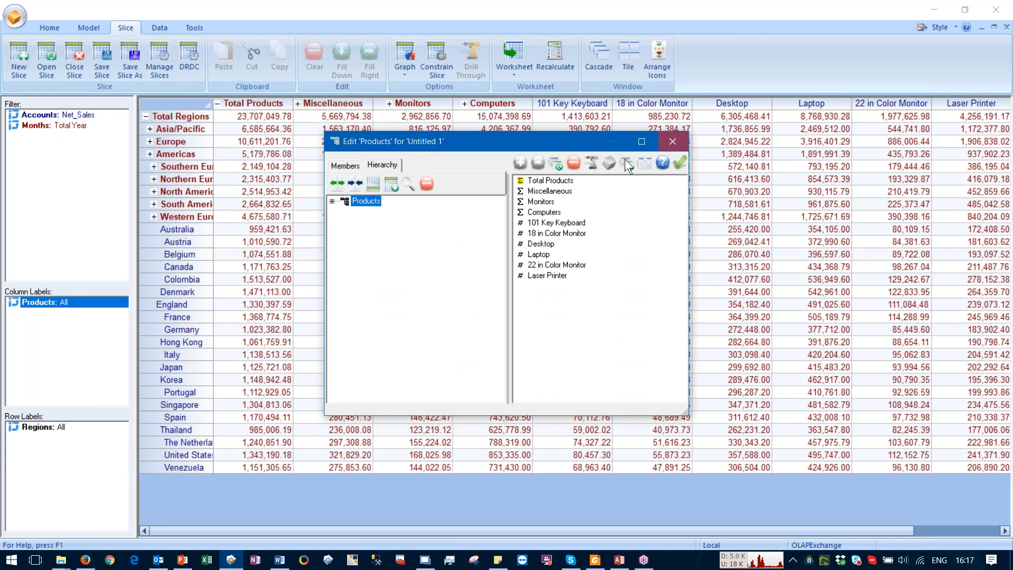
{"action": "left_click", "coordinate": [677, 162]}
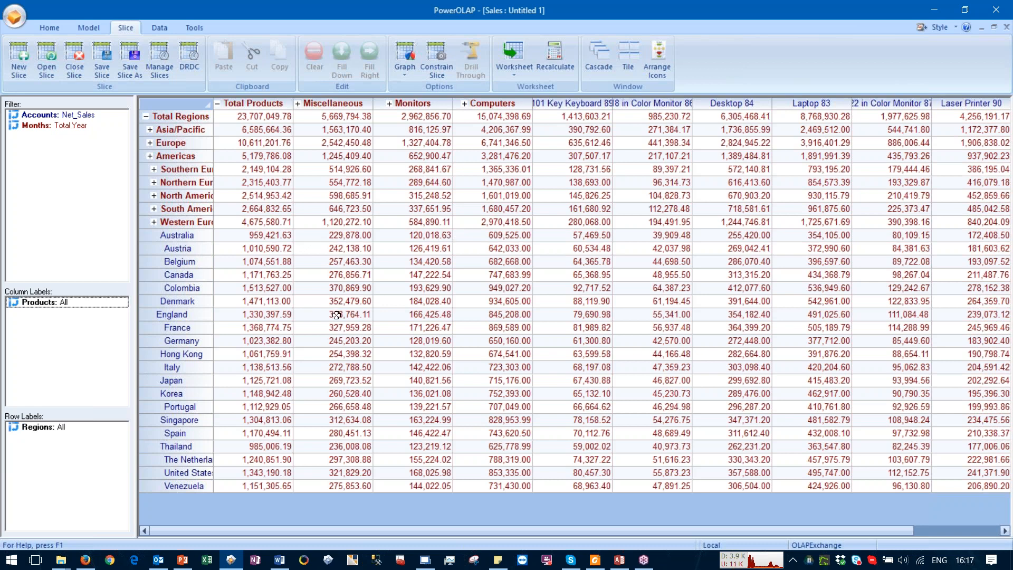
Step: Rearrange the slice so that Products becomes the row labels and Regions becomes a filter
{"action": "left_click_drag", "start_coordinate": [54, 302], "coordinate": [49, 437]}
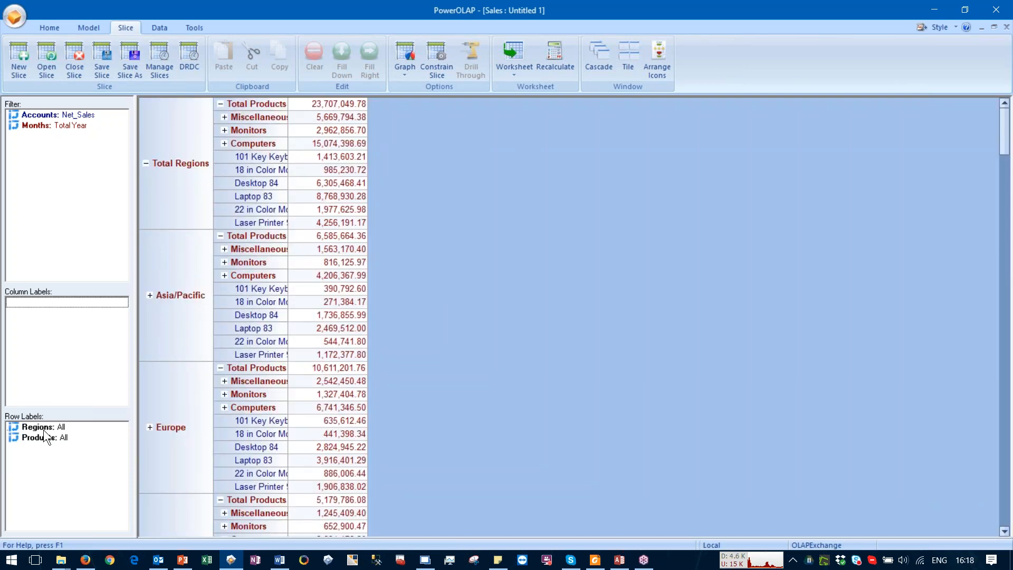
{"action": "left_click", "coordinate": [43, 429]}
{"action": "left_click_drag", "start_coordinate": [44, 284], "coordinate": [47, 219]}
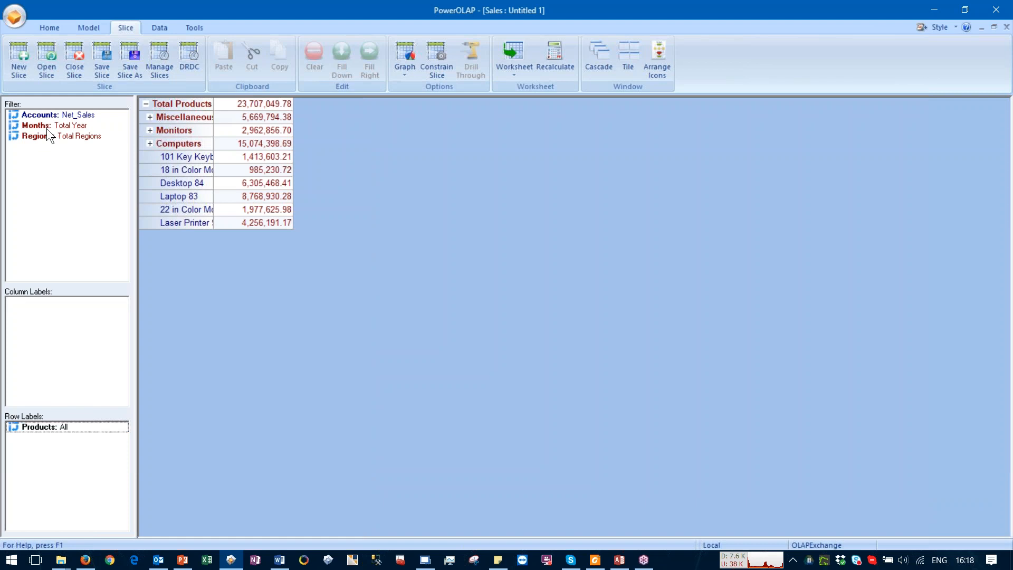
Step: Move the Accounts dimension from the slice's filters to its column labels
{"action": "left_click_drag", "start_coordinate": [44, 118], "coordinate": [60, 327]}
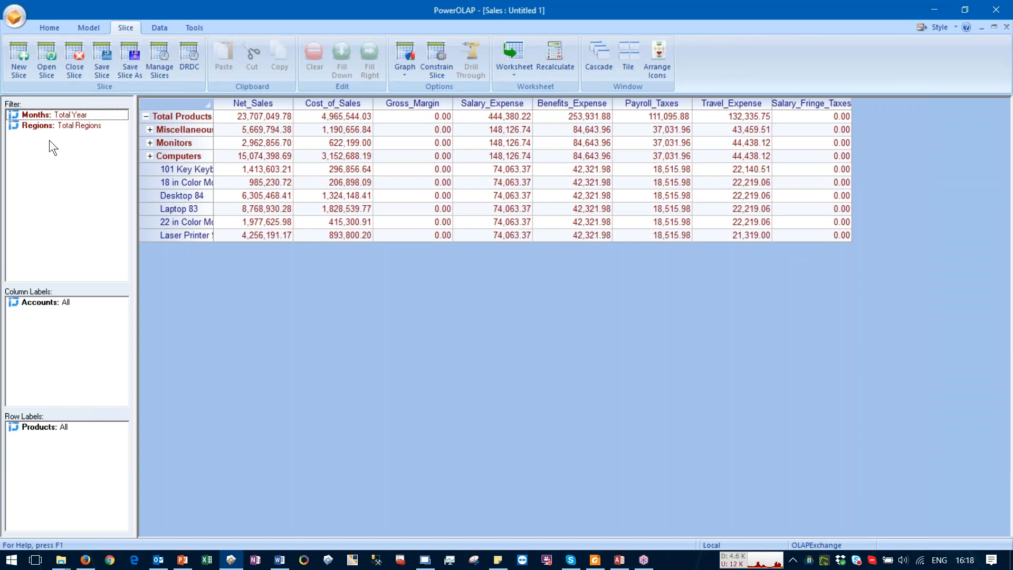
Step: Open the Months dimension in the slice, fully expand its hierarchy, check the order of quarters and months, and return to the slice
{"action": "double_click", "coordinate": [47, 115]}
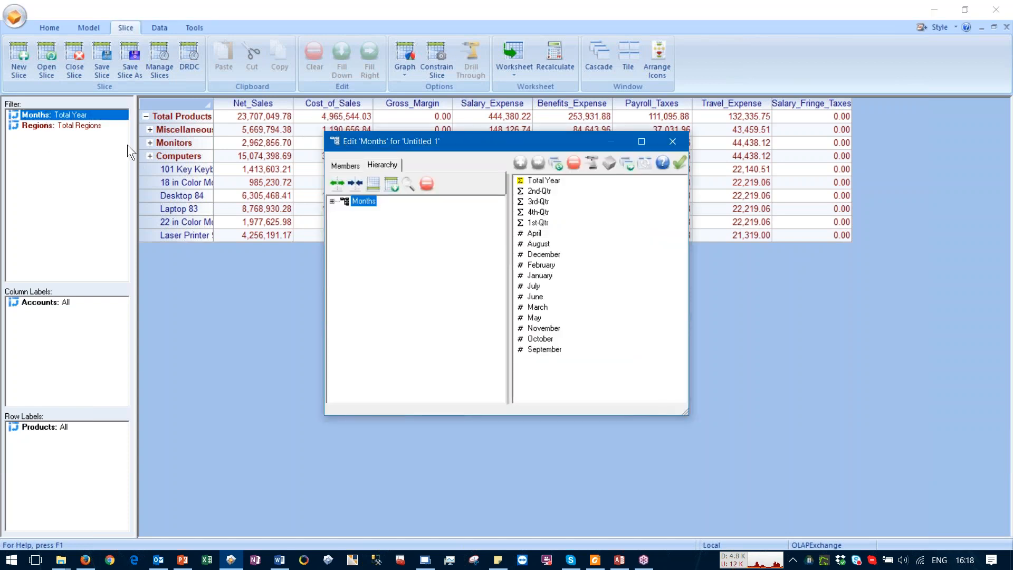
{"action": "left_click", "coordinate": [347, 165]}
{"action": "left_click", "coordinate": [371, 167]}
{"action": "left_click", "coordinate": [337, 184]}
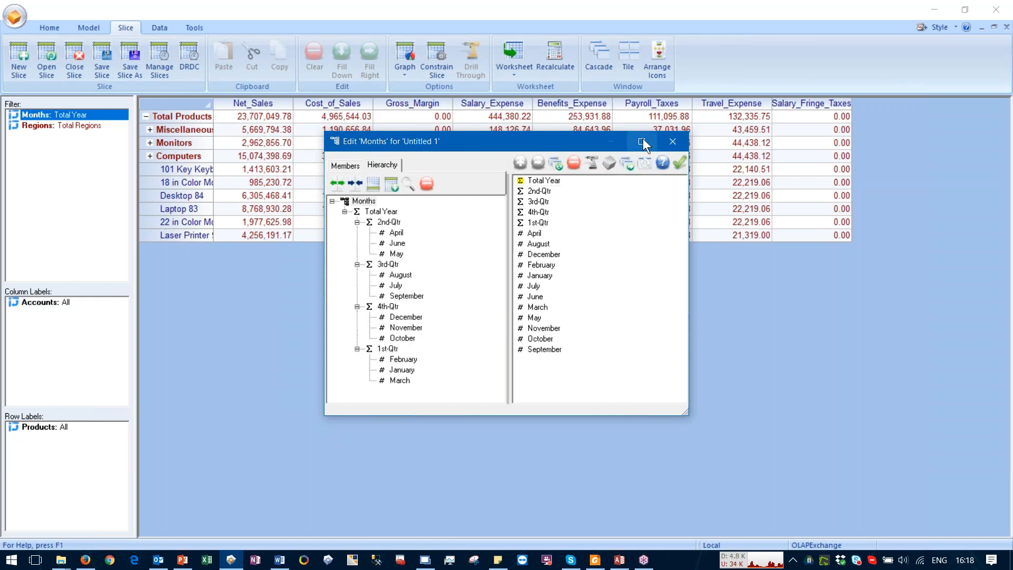
{"action": "left_click", "coordinate": [641, 142]}
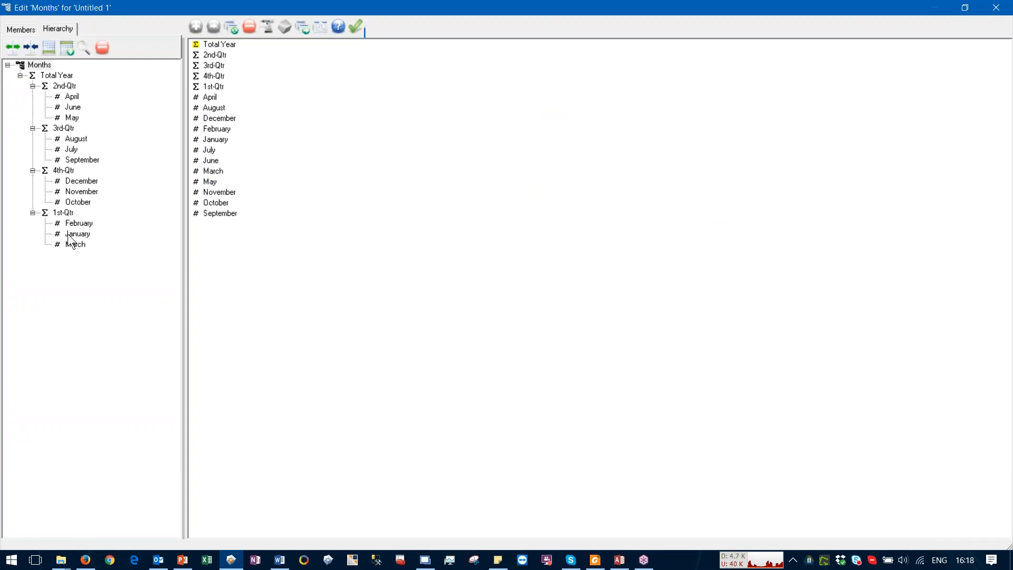
{"action": "left_click", "coordinate": [67, 214]}
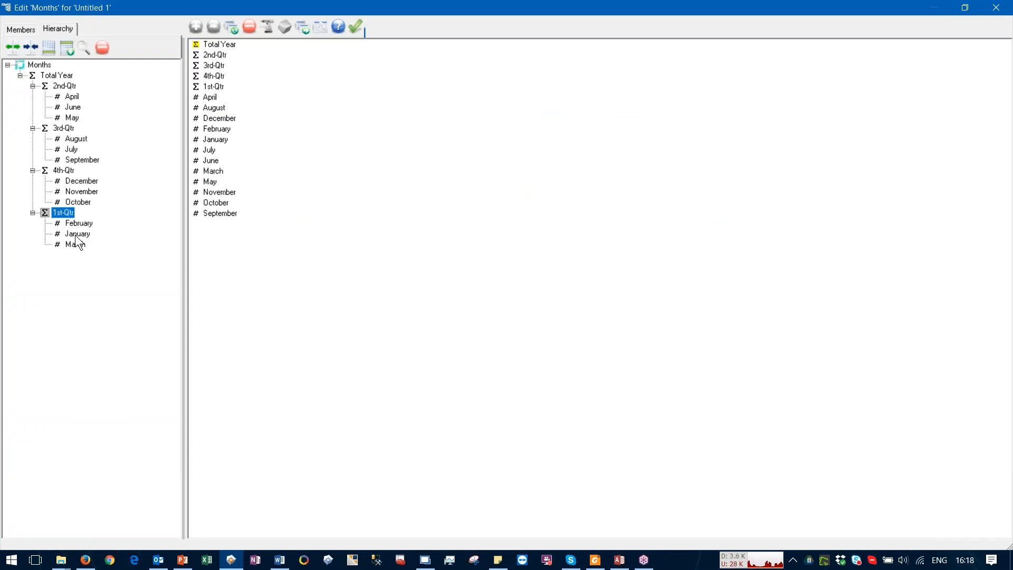
{"action": "left_click", "coordinate": [76, 233]}
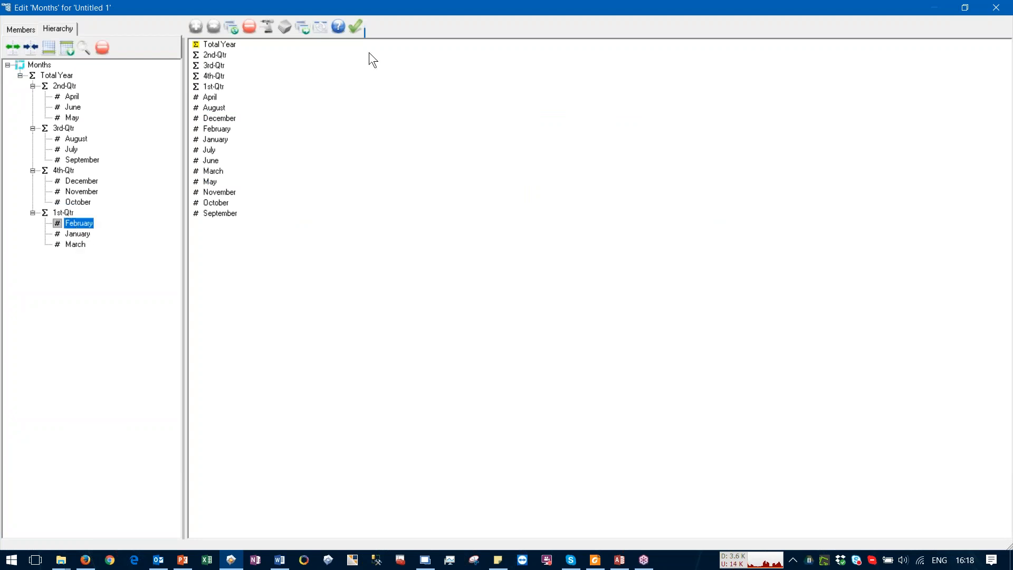
{"action": "left_click", "coordinate": [361, 30]}
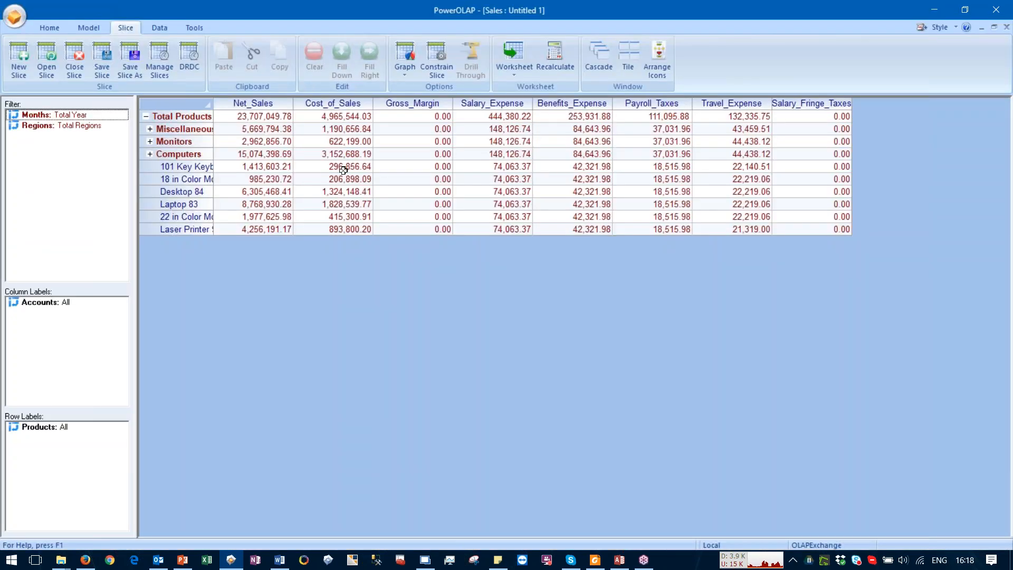
{"action": "left_click", "coordinate": [343, 169]}
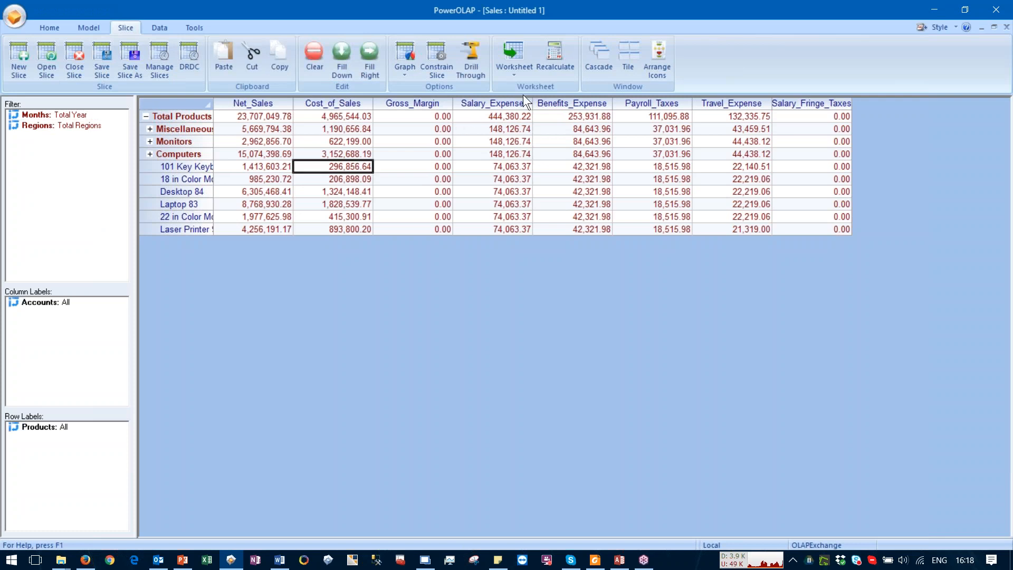
Step: Start modifying the Sales cube's Months dimension from its relational source and accept the rebuild warning
{"action": "left_click", "coordinate": [158, 27]}
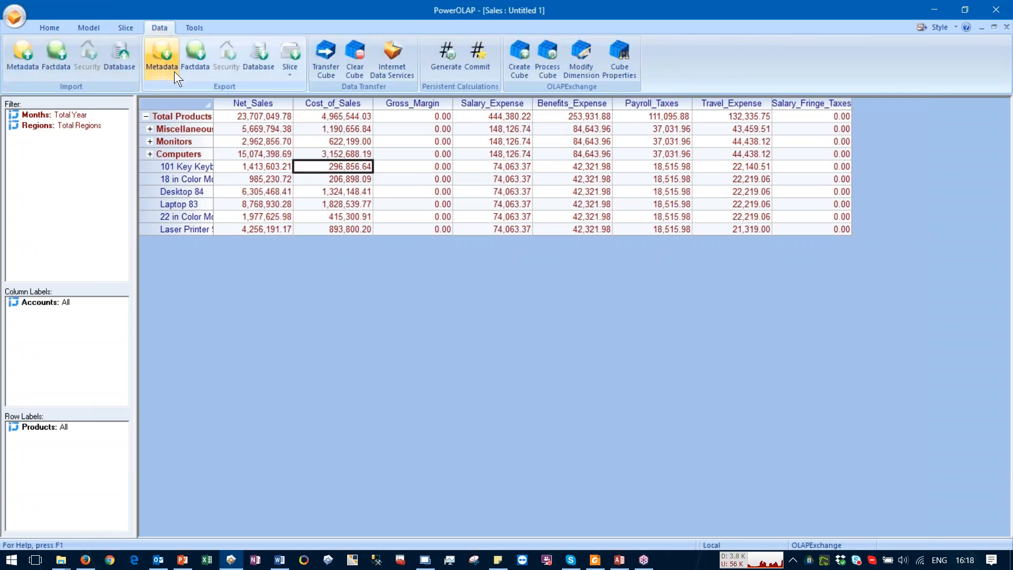
{"action": "left_click", "coordinate": [579, 52]}
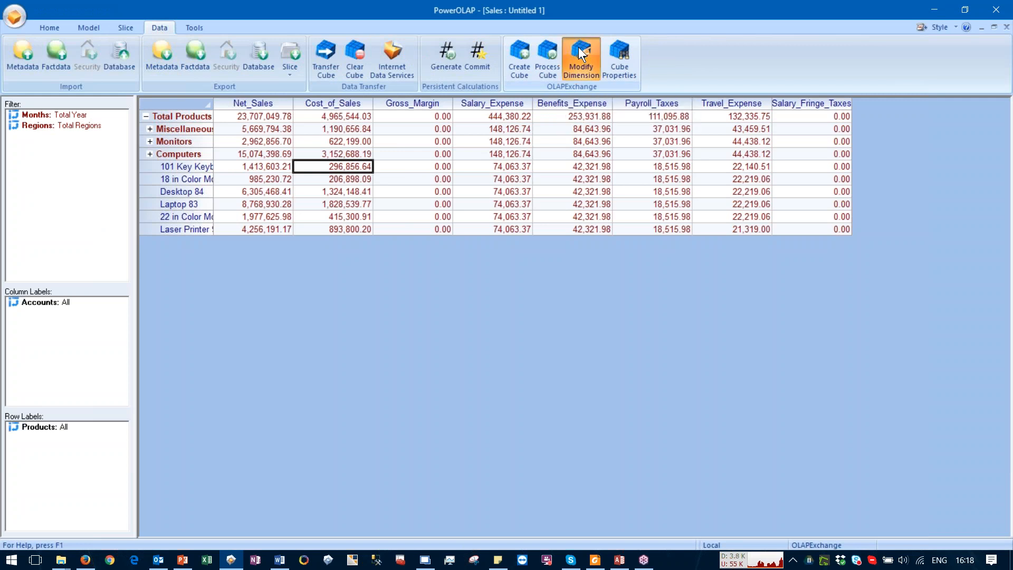
{"action": "left_click", "coordinate": [538, 203]}
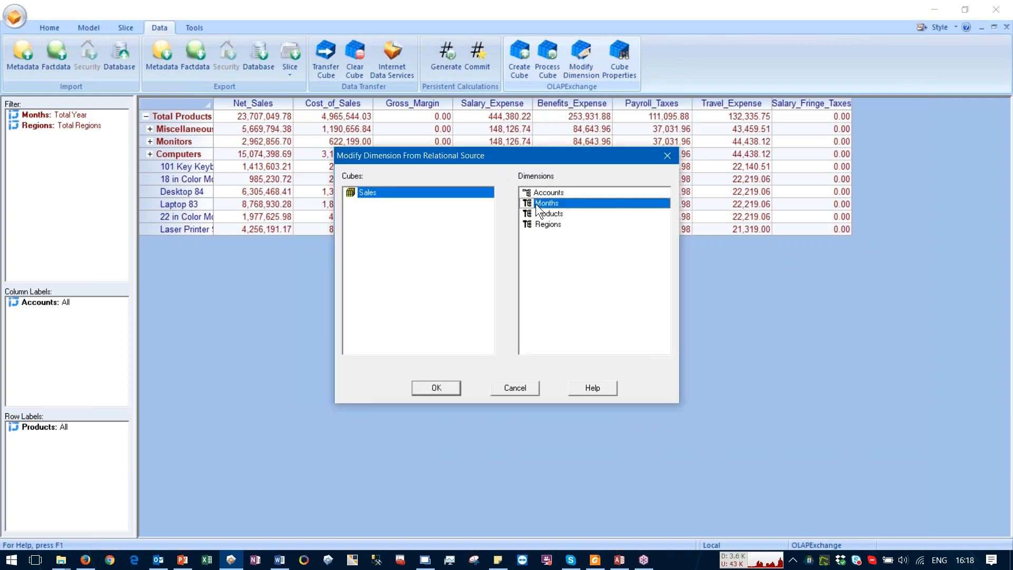
{"action": "left_click", "coordinate": [433, 386]}
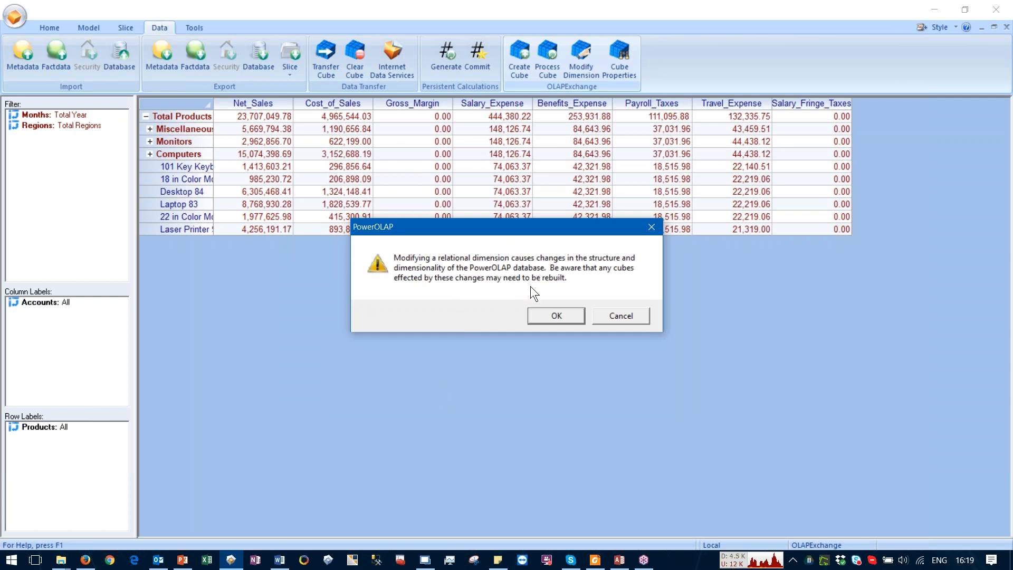
{"action": "left_click", "coordinate": [553, 316]}
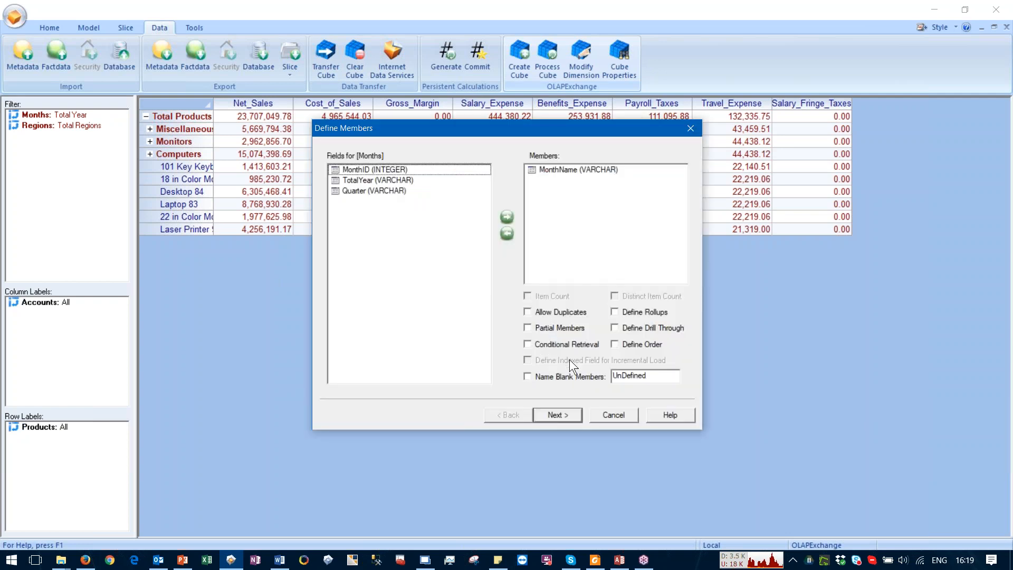
Step: Enable a defined order for the Months members and order them by MonthID ASC
{"action": "left_click", "coordinate": [616, 344]}
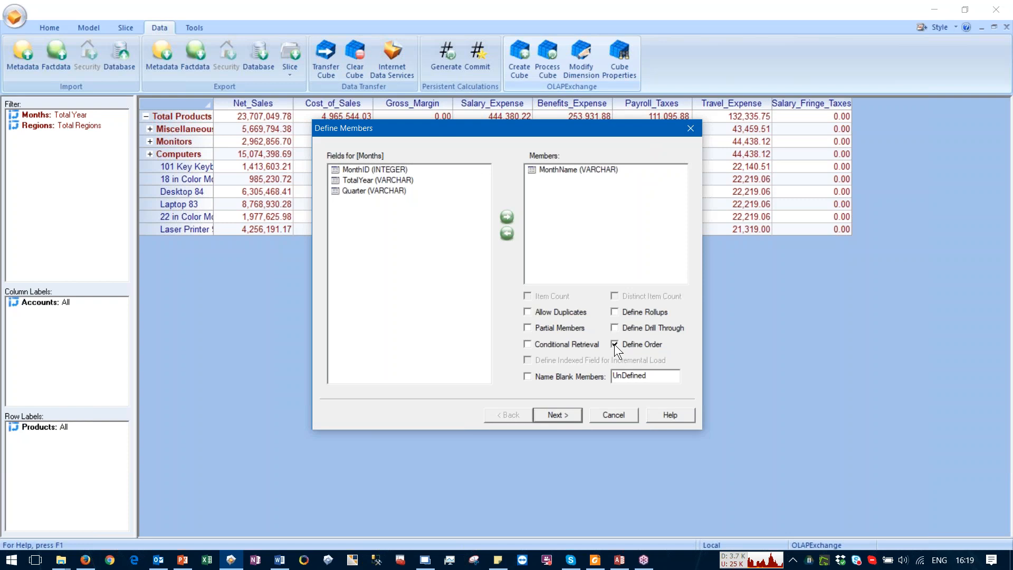
{"action": "left_click", "coordinate": [551, 415]}
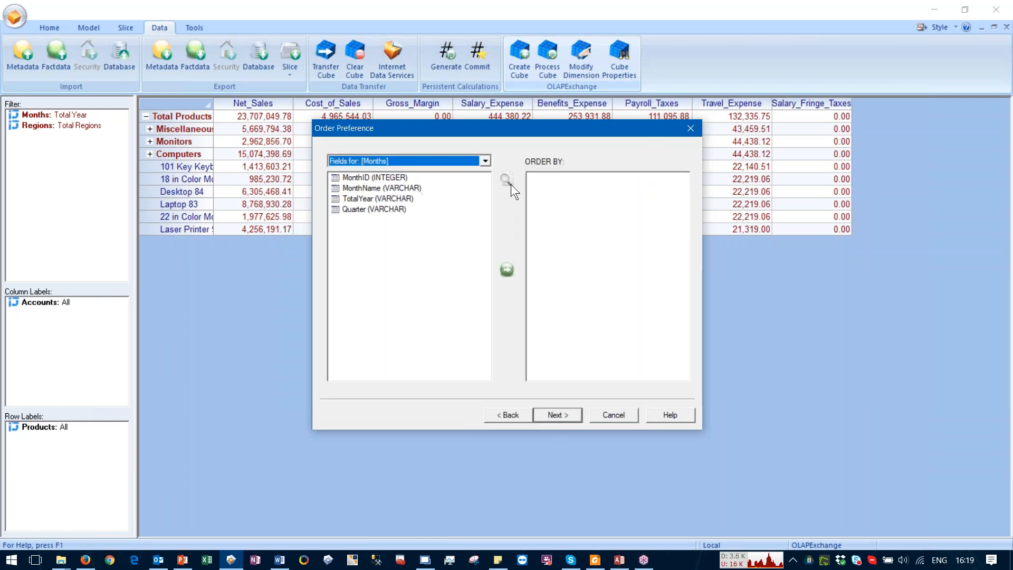
{"action": "left_click", "coordinate": [539, 183]}
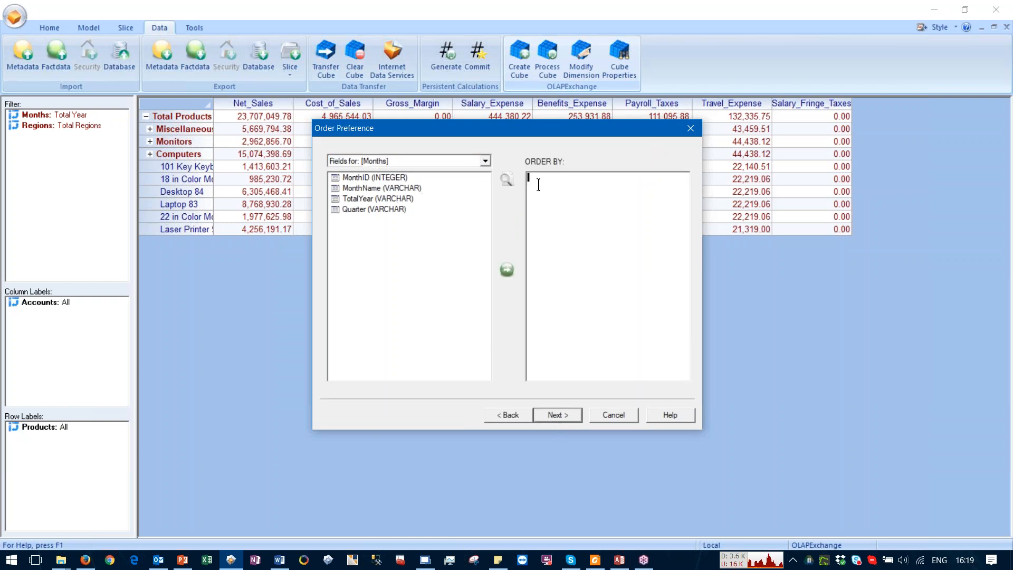
{"action": "double_click", "coordinate": [353, 178]}
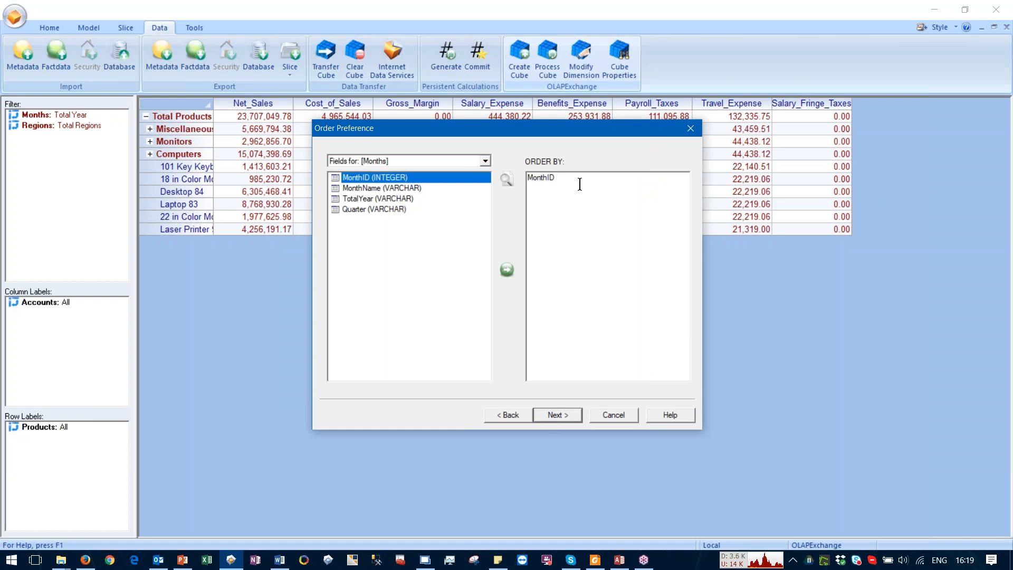
{"action": "type", "text": "ASC"}
{"action": "left_click", "coordinate": [550, 416]}
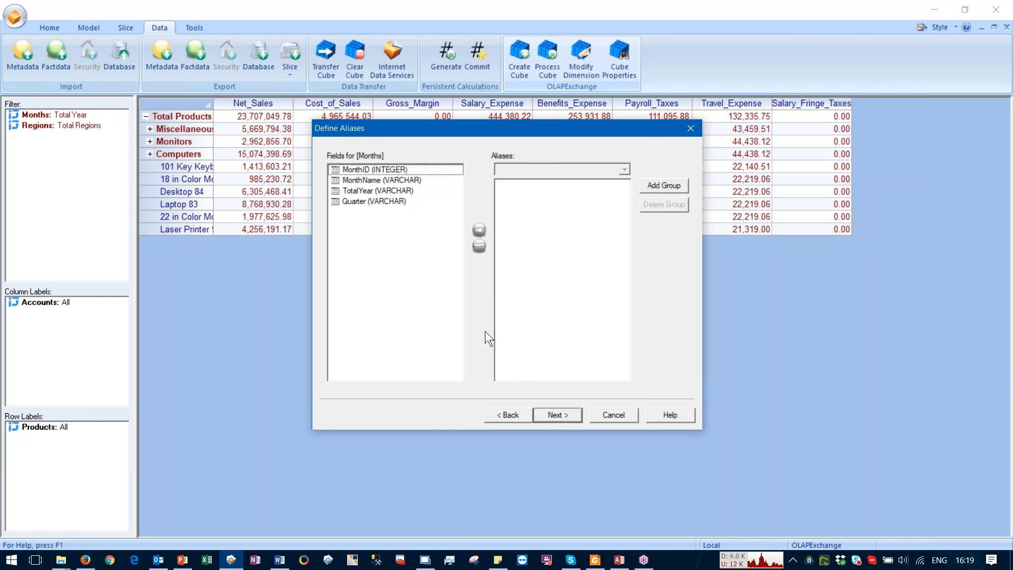
Step: Finish the Months modification with the remaining settings as they are, decline saving the template, and reload the cube data
{"action": "left_click", "coordinate": [550, 412]}
{"action": "left_click", "coordinate": [549, 412]}
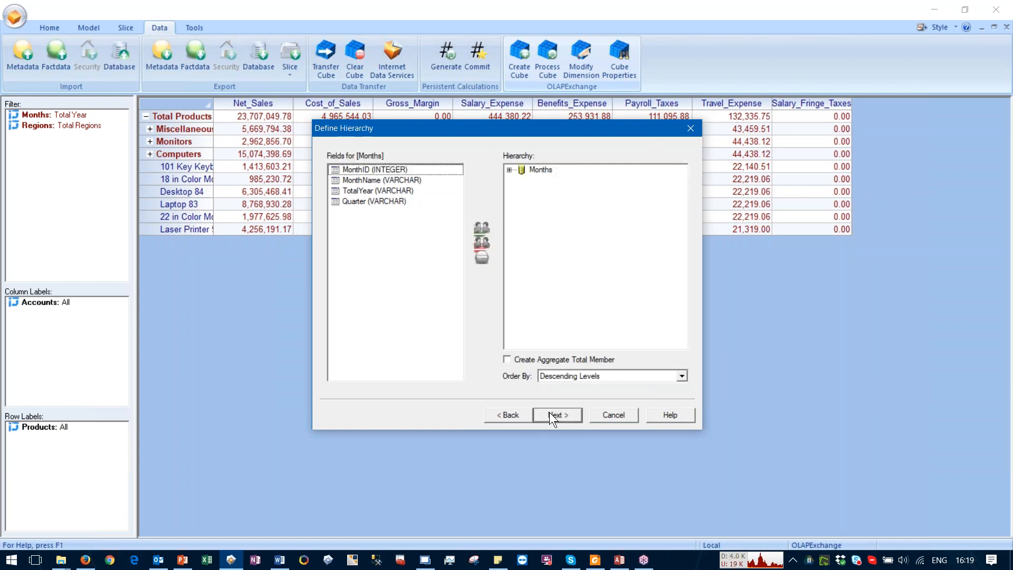
{"action": "left_click", "coordinate": [549, 414]}
{"action": "left_click", "coordinate": [550, 415]}
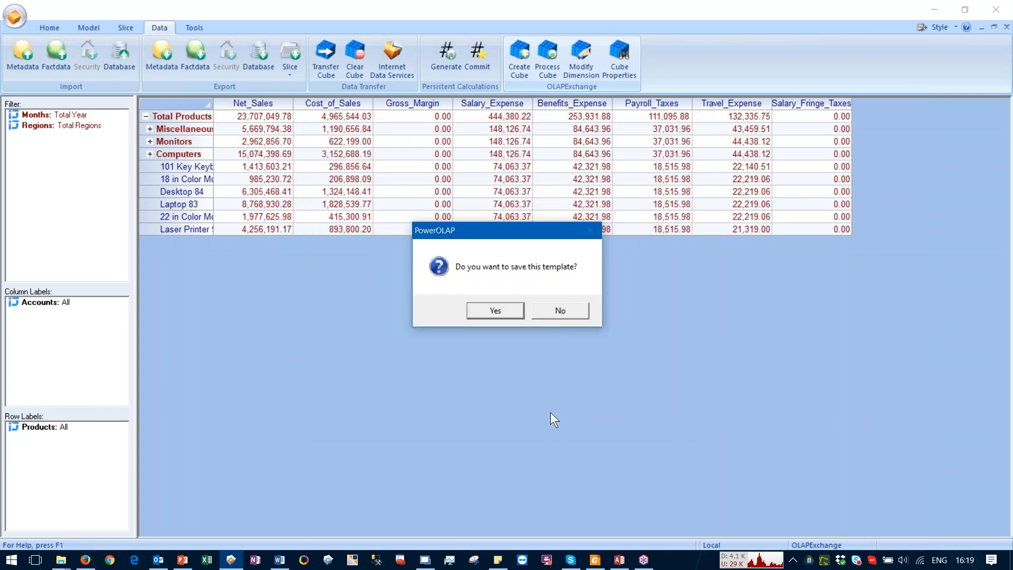
{"action": "left_click", "coordinate": [555, 312]}
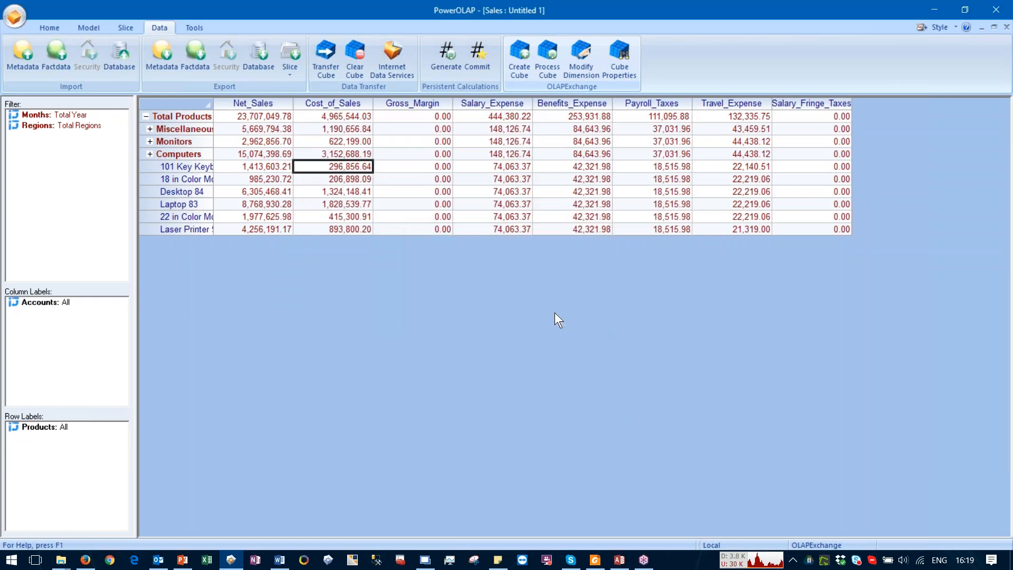
{"action": "left_click", "coordinate": [549, 321]}
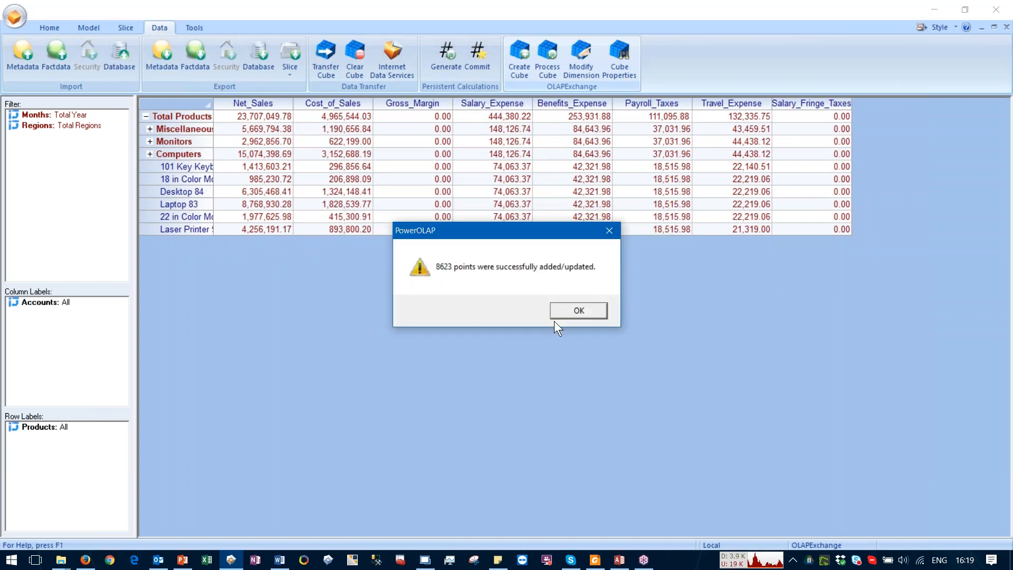
{"action": "left_click", "coordinate": [574, 310]}
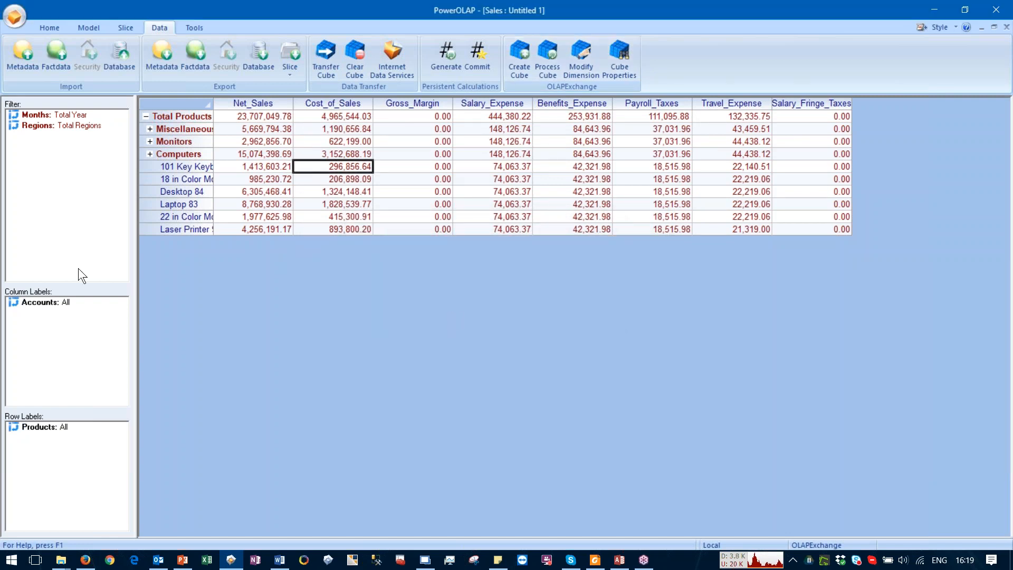
Step: Reopen Months in the slice, expand Total Year and 1st-Qtr to check the member order, and return to the slice
{"action": "double_click", "coordinate": [39, 114]}
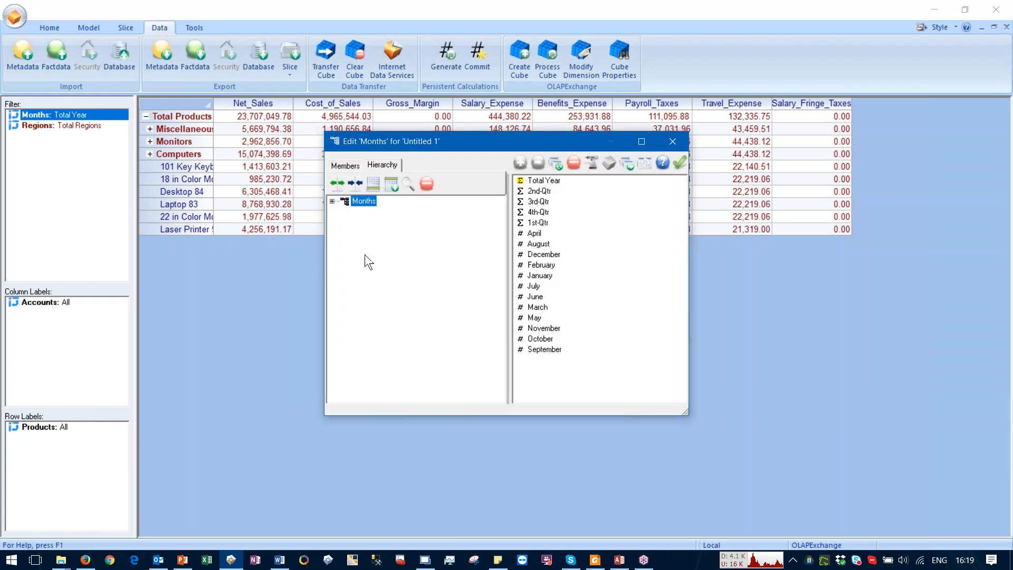
{"action": "left_click", "coordinate": [332, 202]}
{"action": "left_click", "coordinate": [344, 211]}
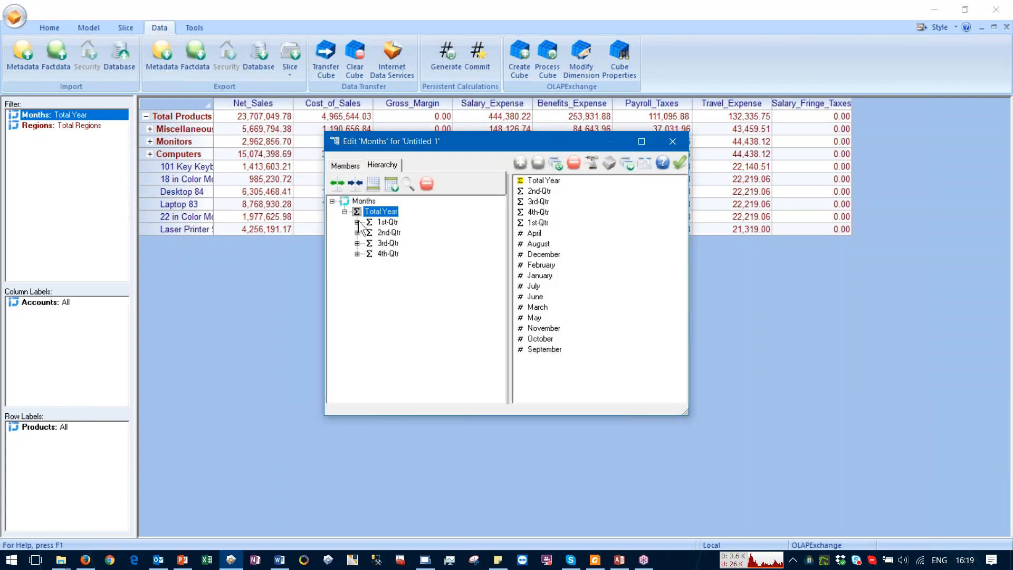
{"action": "left_click", "coordinate": [357, 222]}
{"action": "left_click", "coordinate": [400, 234]}
{"action": "left_click", "coordinate": [401, 244]}
{"action": "left_click", "coordinate": [400, 254]}
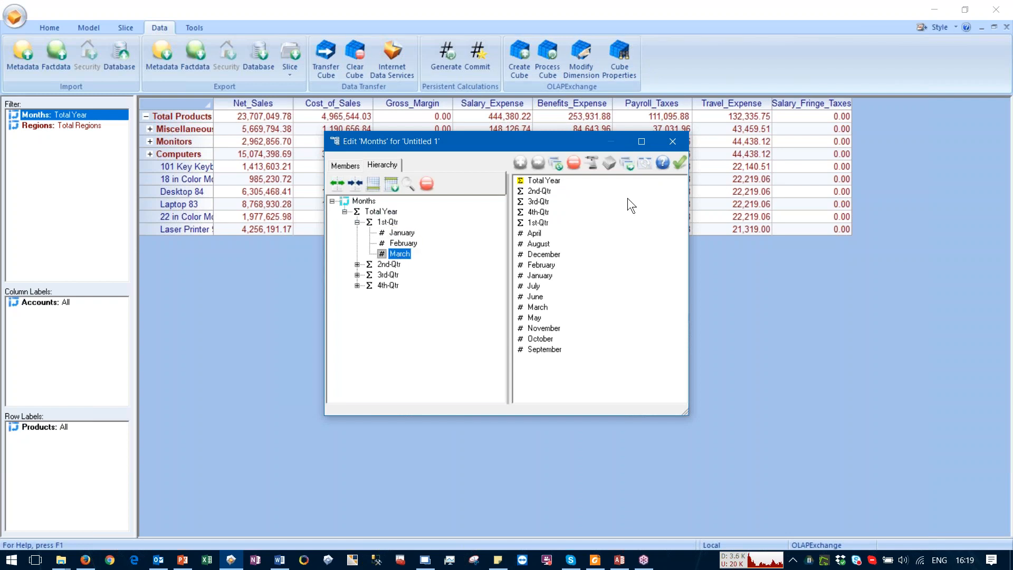
{"action": "left_click", "coordinate": [679, 165]}
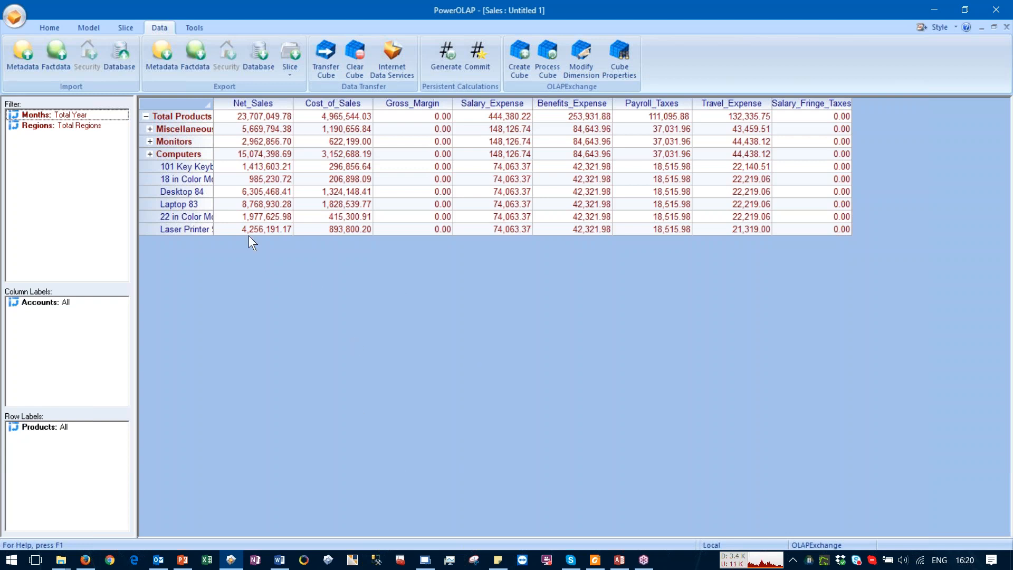
Step: Widen the slice's row label column so the full product names fit
{"action": "left_click", "coordinate": [237, 228]}
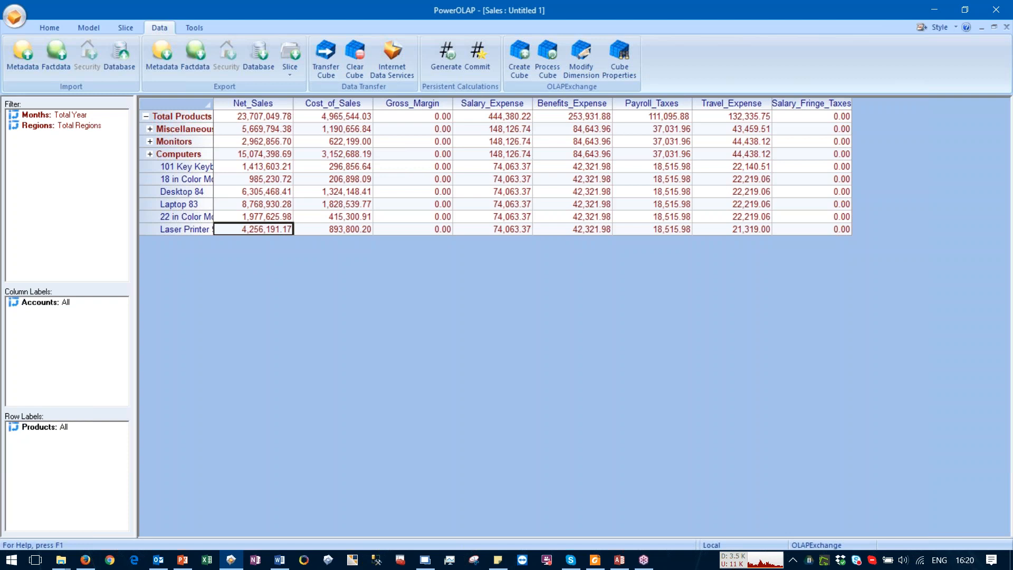
{"action": "left_click_drag", "start_coordinate": [213, 104], "coordinate": [276, 103]}
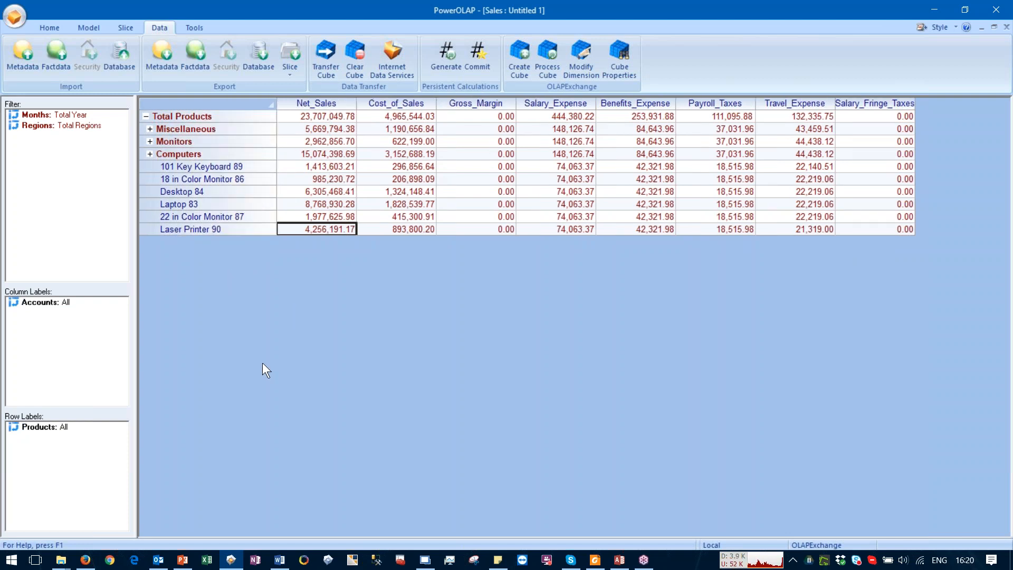
Step: Switch to Access, open the Accounts table and go to its last record
{"action": "left_click", "coordinate": [617, 559]}
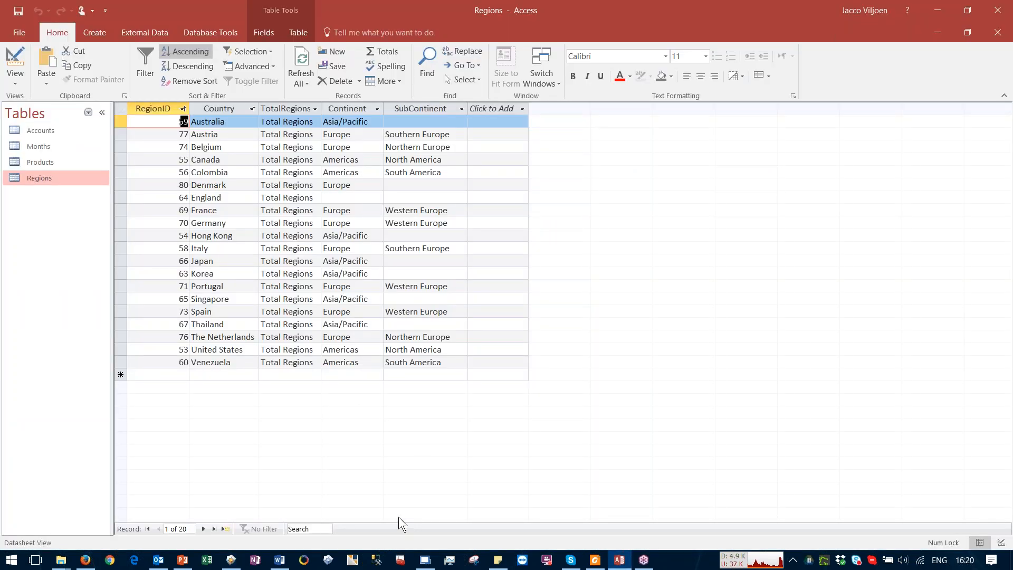
{"action": "double_click", "coordinate": [64, 129]}
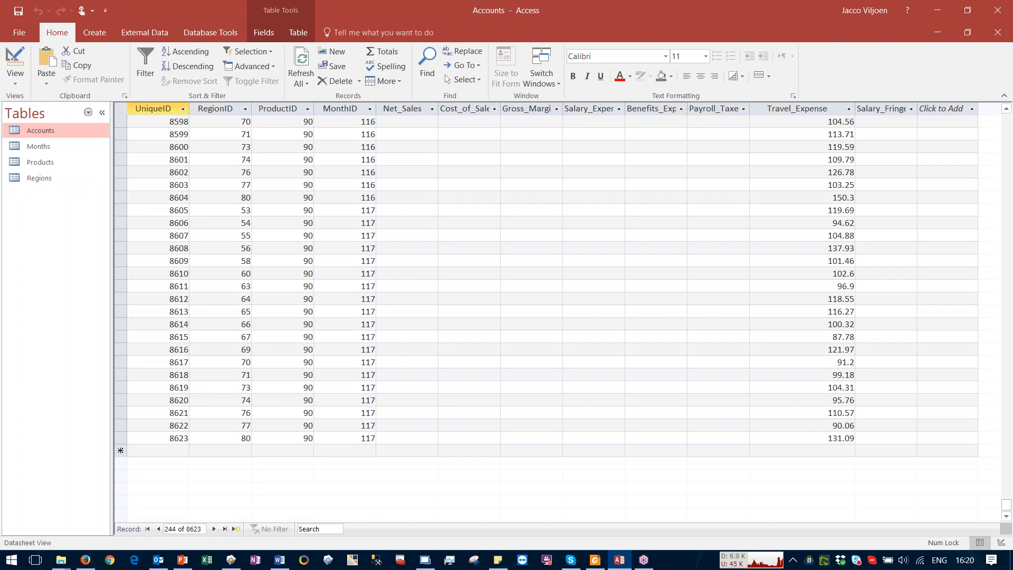
{"action": "left_click", "coordinate": [285, 438]}
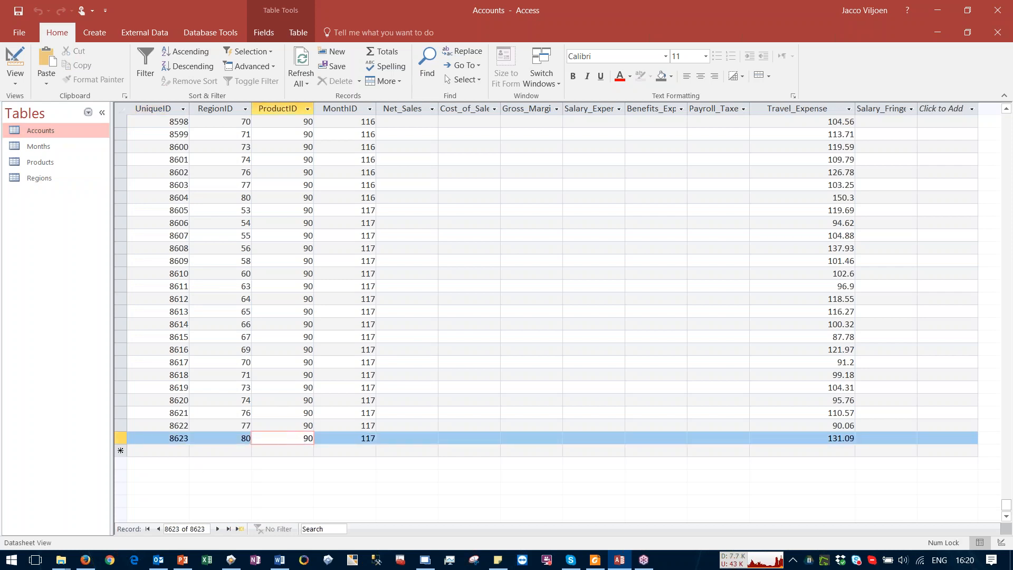
Step: Add a new record to the Accounts table with UniqueID 8624, RegionID 80, ProductID 90 and MonthID 117
{"action": "key", "text": "ctrl+plus"}
{"action": "type", "text": "8"}
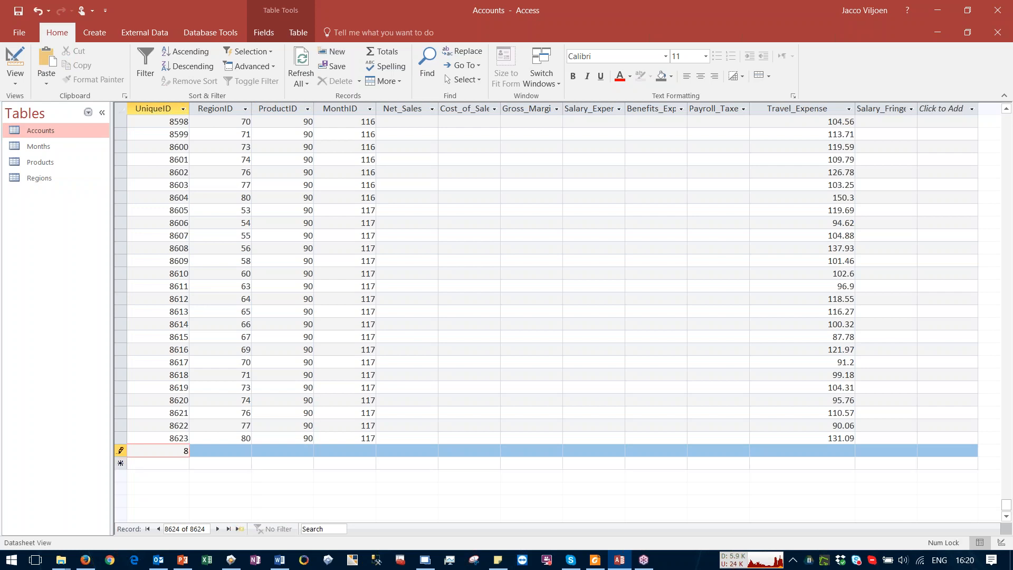
{"action": "type", "text": "624"}
{"action": "left_click", "coordinate": [245, 453]}
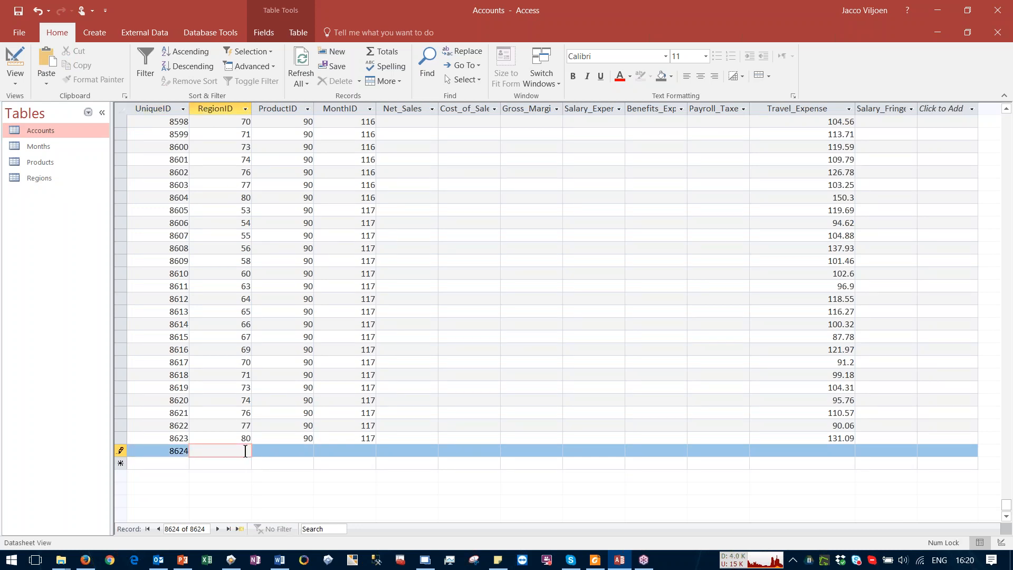
{"action": "type", "text": "80"}
{"action": "left_click", "coordinate": [282, 451]}
{"action": "type", "text": "90"}
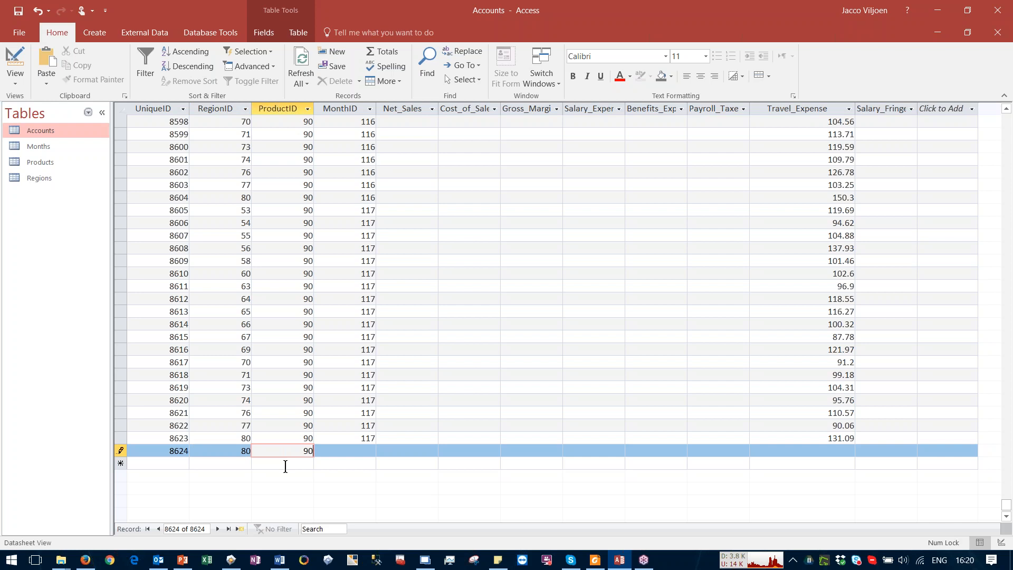
{"action": "left_click", "coordinate": [342, 454]}
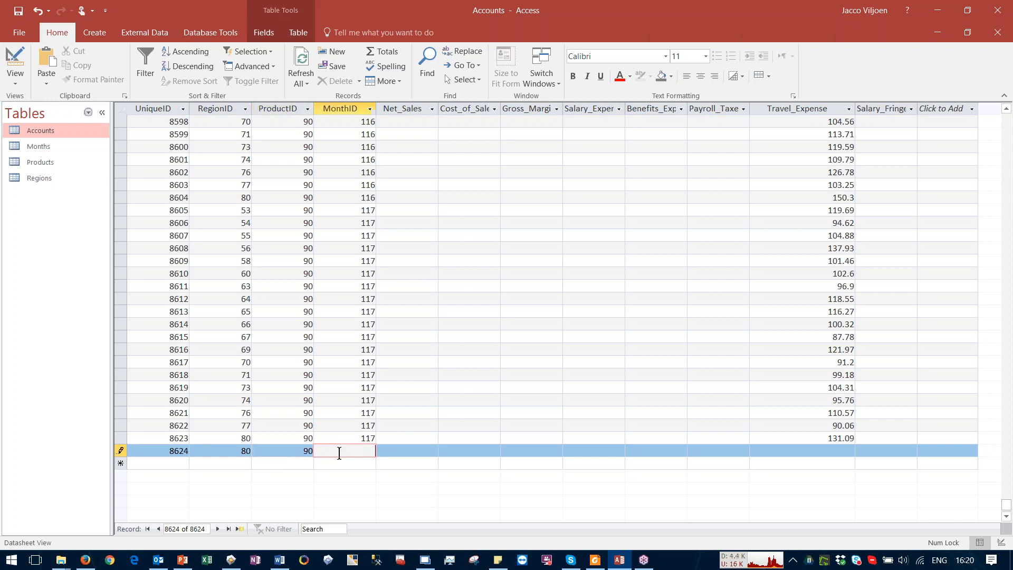
{"action": "type", "text": "117"}
Step: Set the Travel_Expense of record 8624 to 2000000
{"action": "left_click", "coordinate": [805, 452]}
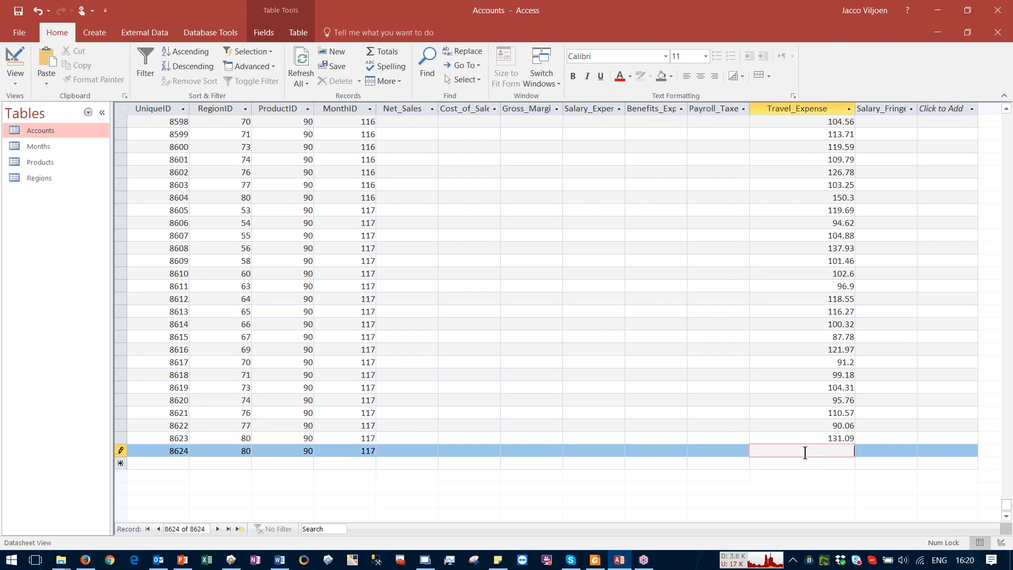
{"action": "type", "text": "000000"}
{"action": "key", "text": "Tab"}
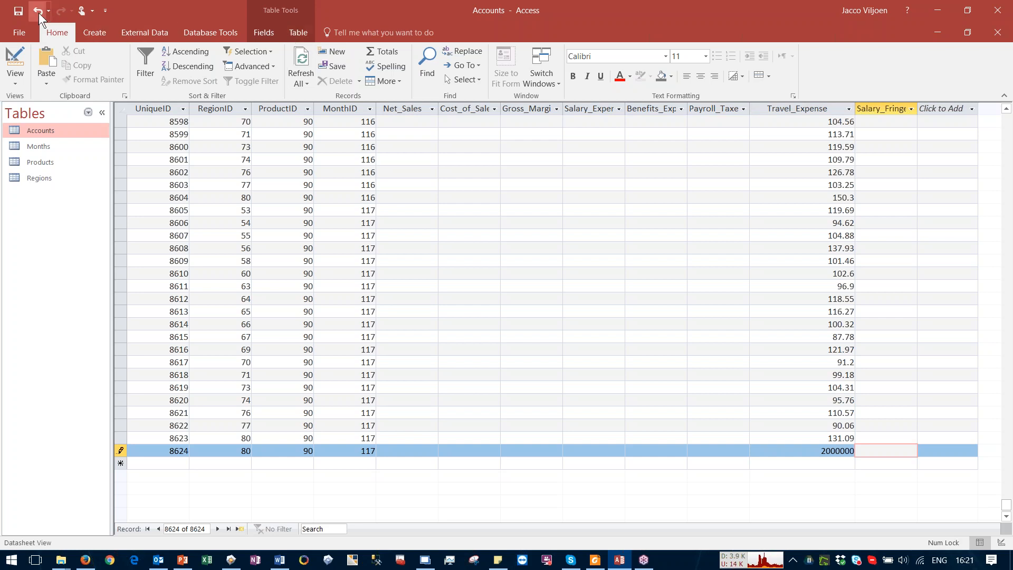
Step: Save and close the Accounts table, and switch back to the Sales slice in PowerOLAP
{"action": "left_click", "coordinate": [18, 10]}
{"action": "left_click", "coordinate": [998, 33]}
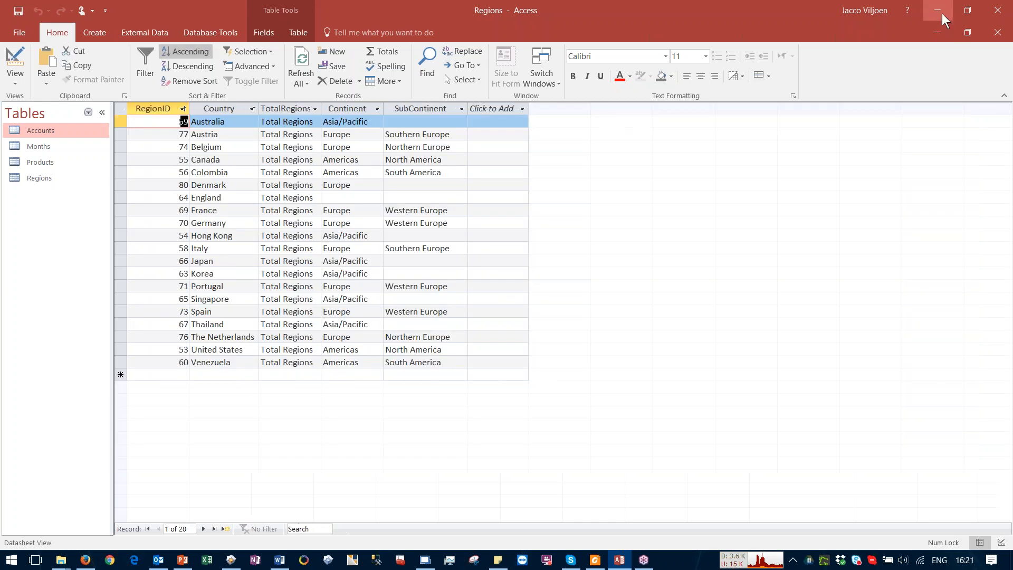
{"action": "left_click", "coordinate": [942, 14]}
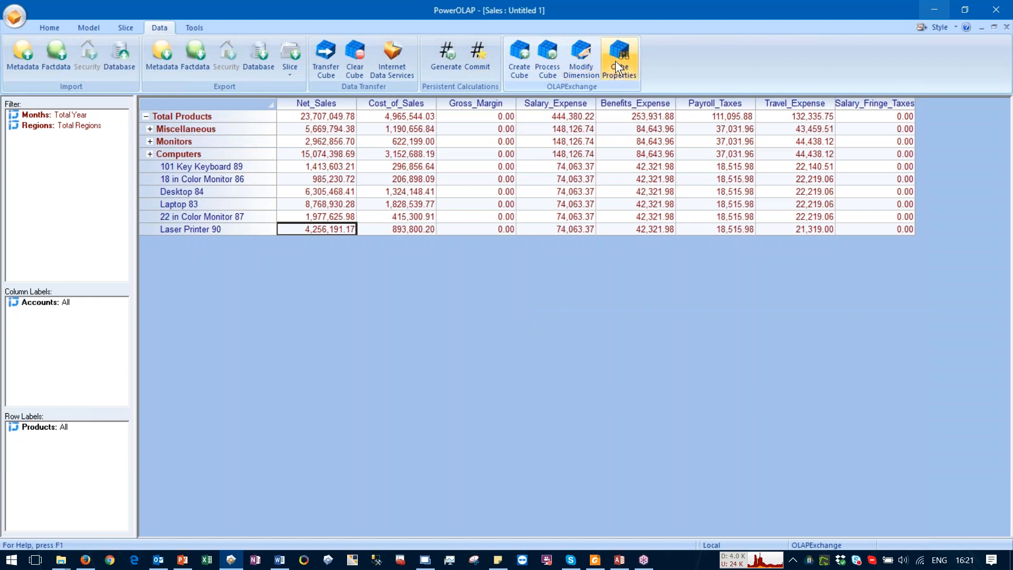
Step: Process the Sales cube with no metadata updates and a full fact data rebuild, and check Laser Printer 90's Travel_Expense in the slice
{"action": "left_click", "coordinate": [545, 67]}
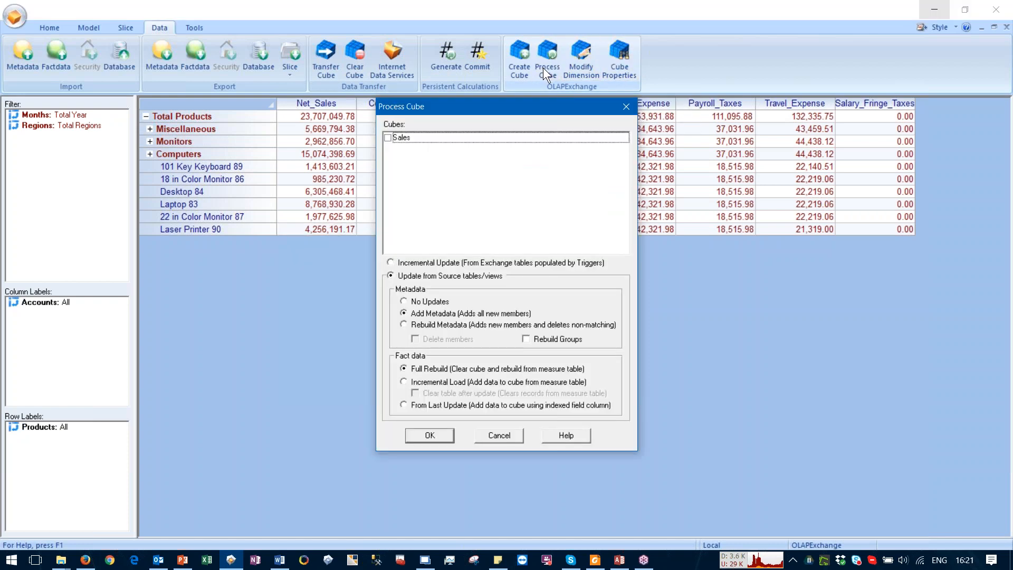
{"action": "left_click", "coordinate": [386, 137]}
{"action": "left_click_drag", "start_coordinate": [487, 105], "coordinate": [684, 153]}
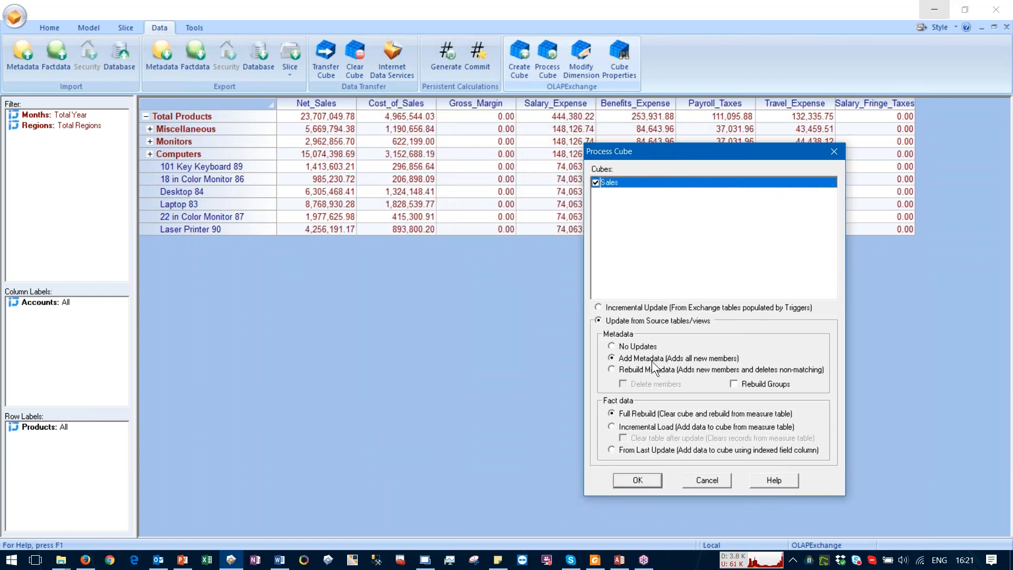
{"action": "left_click", "coordinate": [611, 355]}
{"action": "left_click", "coordinate": [612, 346]}
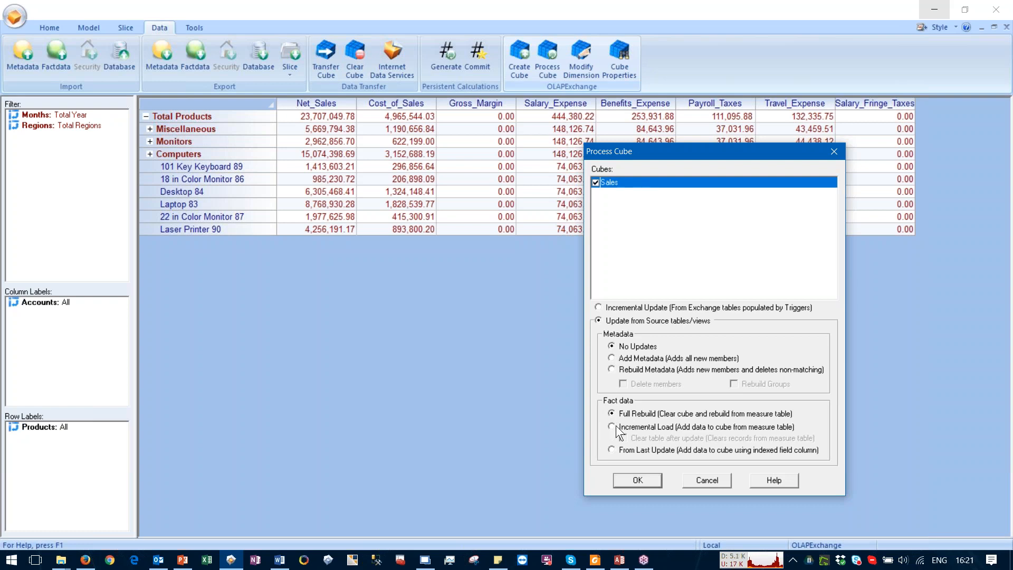
{"action": "left_click", "coordinate": [636, 481]}
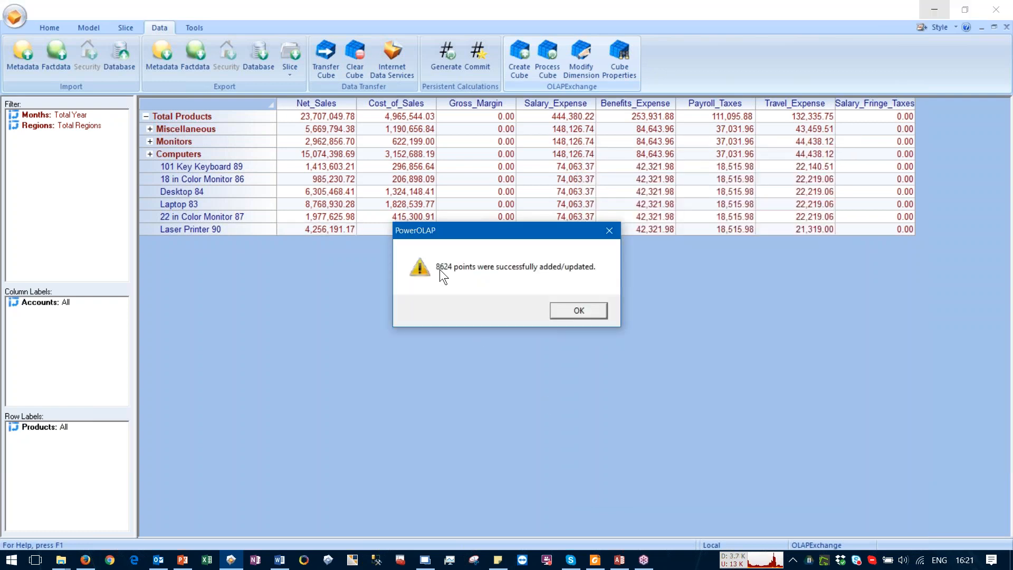
{"action": "left_click", "coordinate": [578, 312]}
{"action": "left_click", "coordinate": [447, 199]}
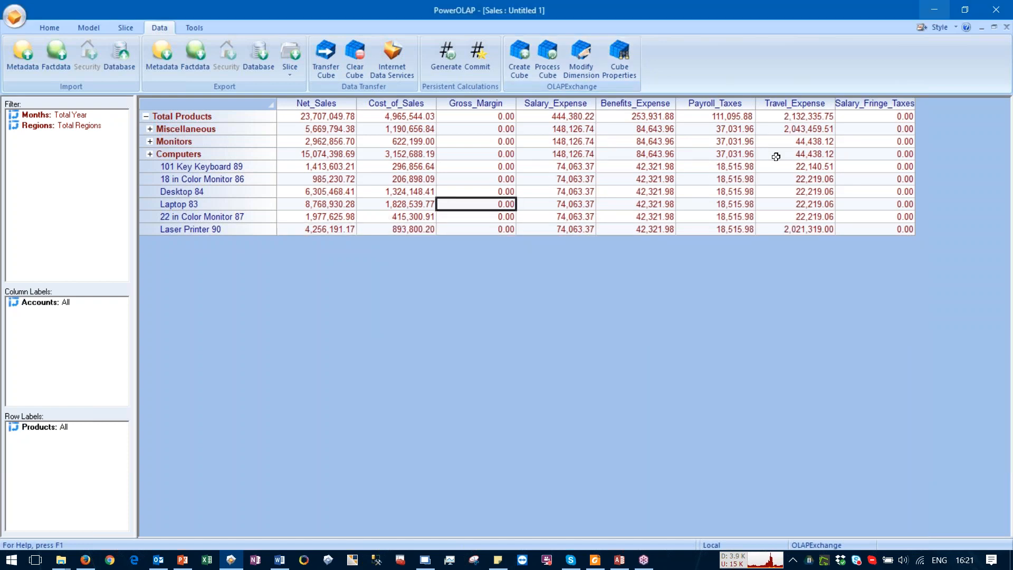
{"action": "left_click", "coordinate": [787, 229]}
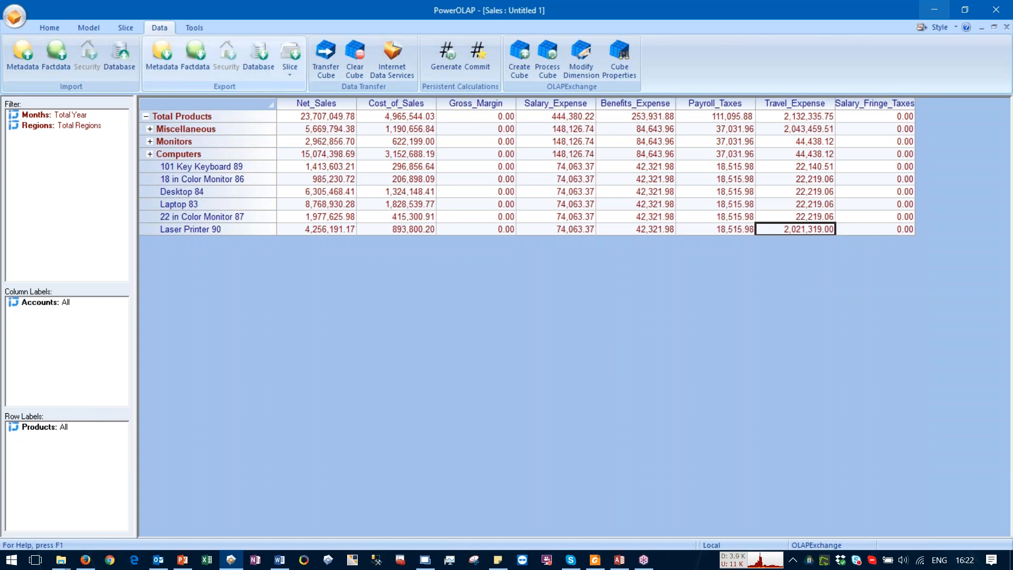
Step: Open the formula editor of the Sales cube and place it clear of the slice's row labels
{"action": "left_click", "coordinate": [89, 30]}
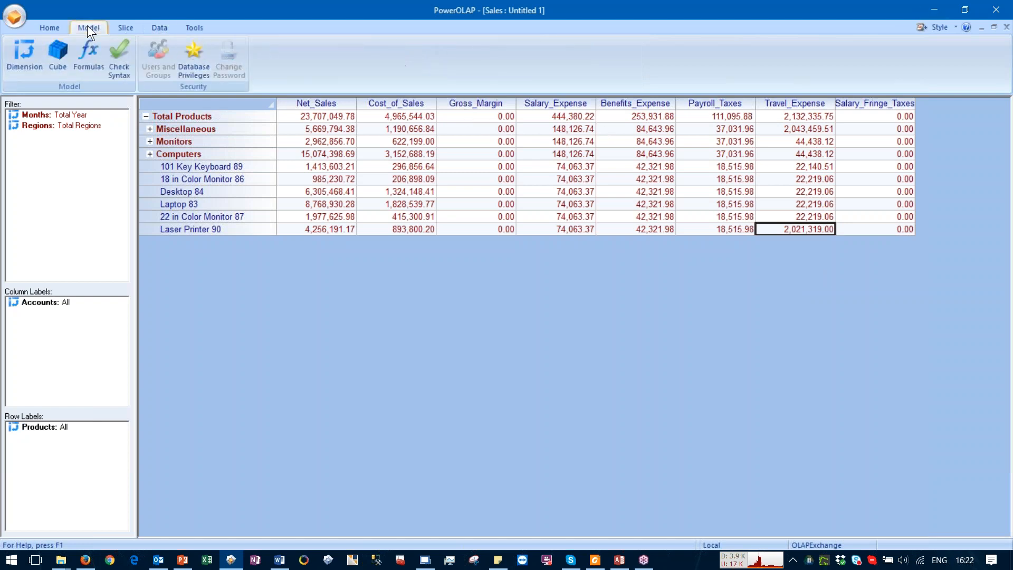
{"action": "left_click", "coordinate": [57, 54]}
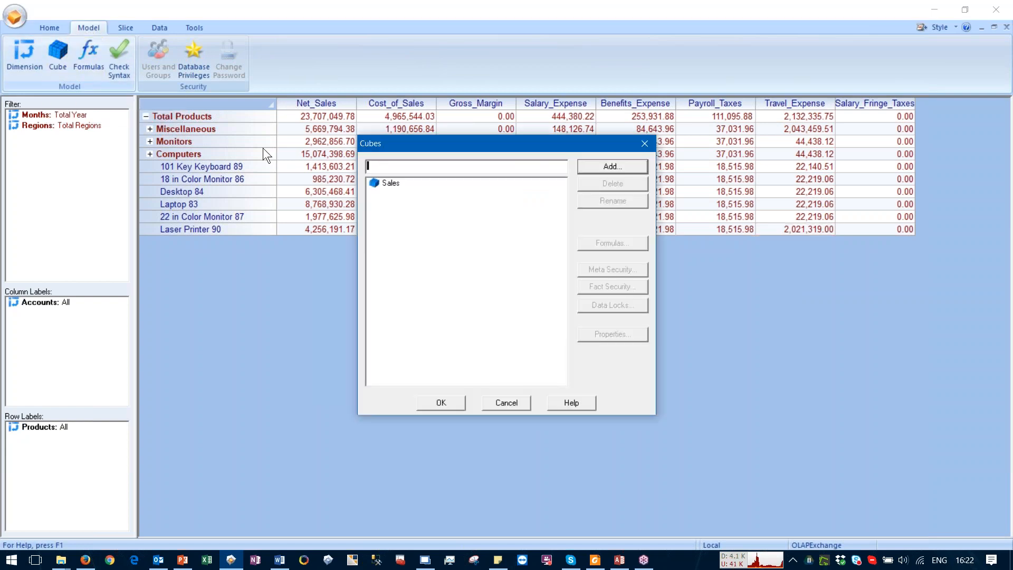
{"action": "left_click", "coordinate": [371, 184]}
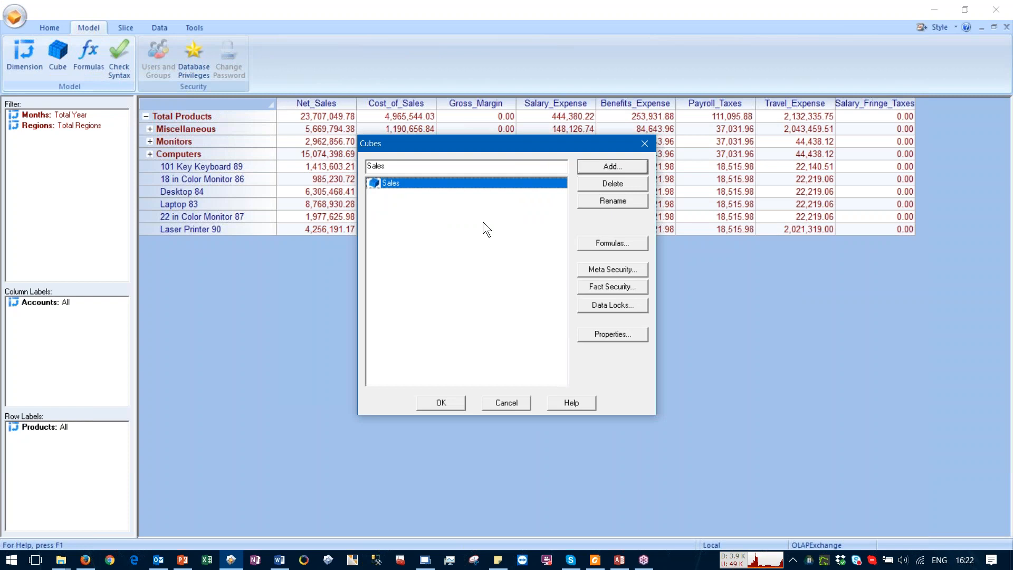
{"action": "left_click", "coordinate": [593, 242]}
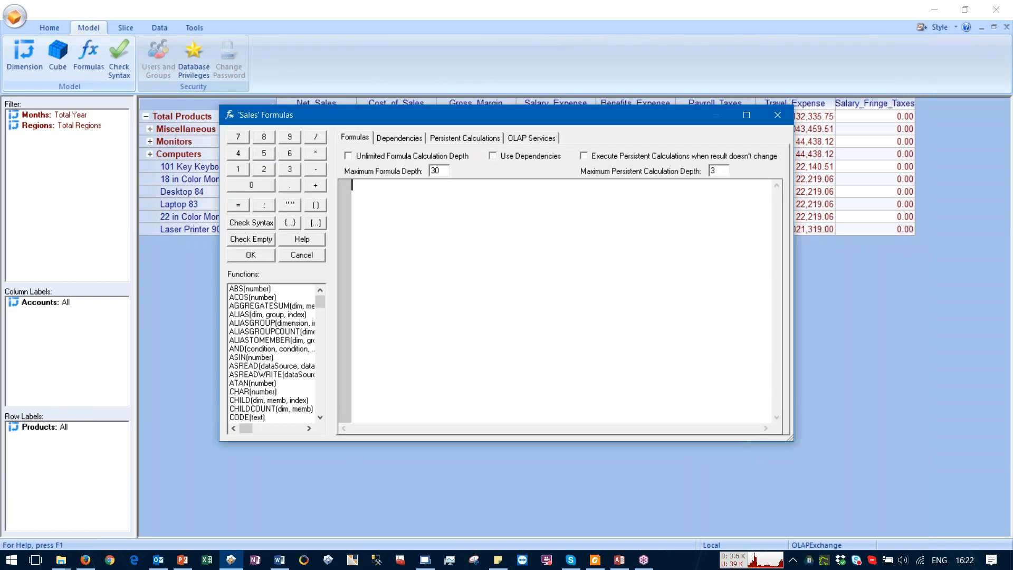
{"action": "left_click_drag", "start_coordinate": [316, 113], "coordinate": [455, 123]}
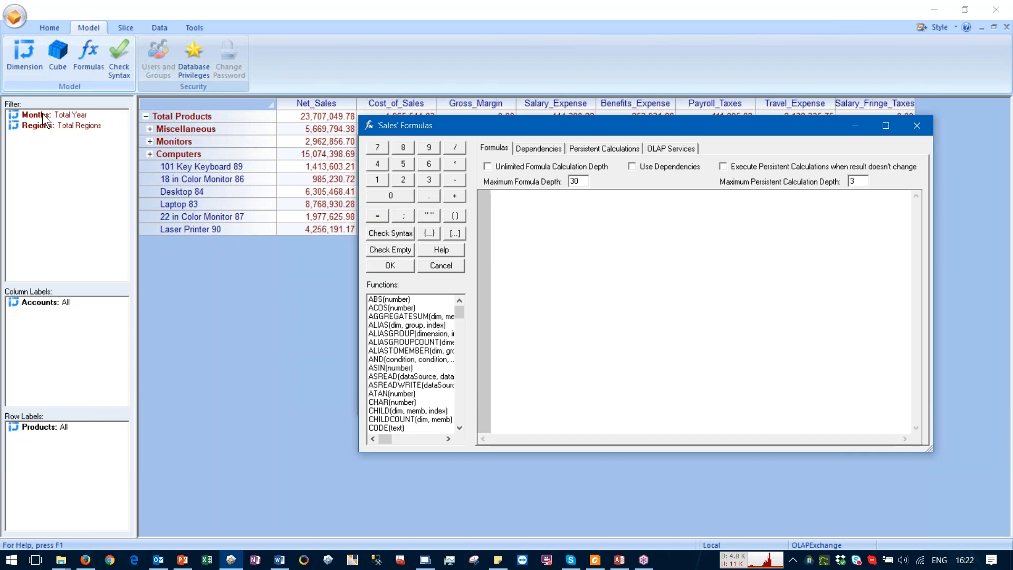
Step: Start a range reference in the Sales formula restricted to the Gross_Margin member of the Accounts dimension
{"action": "left_click", "coordinate": [424, 232]}
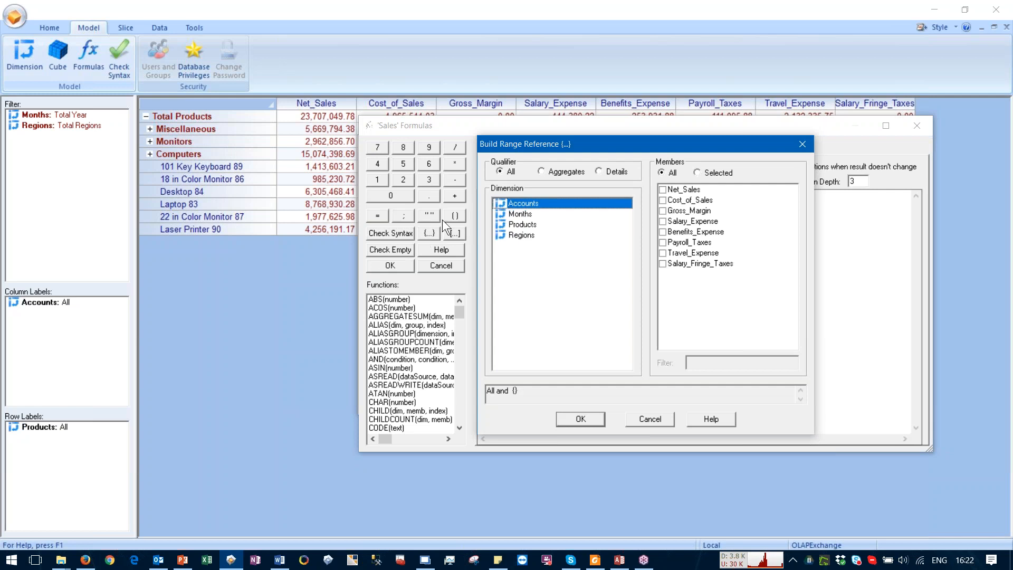
{"action": "left_click", "coordinate": [662, 213]}
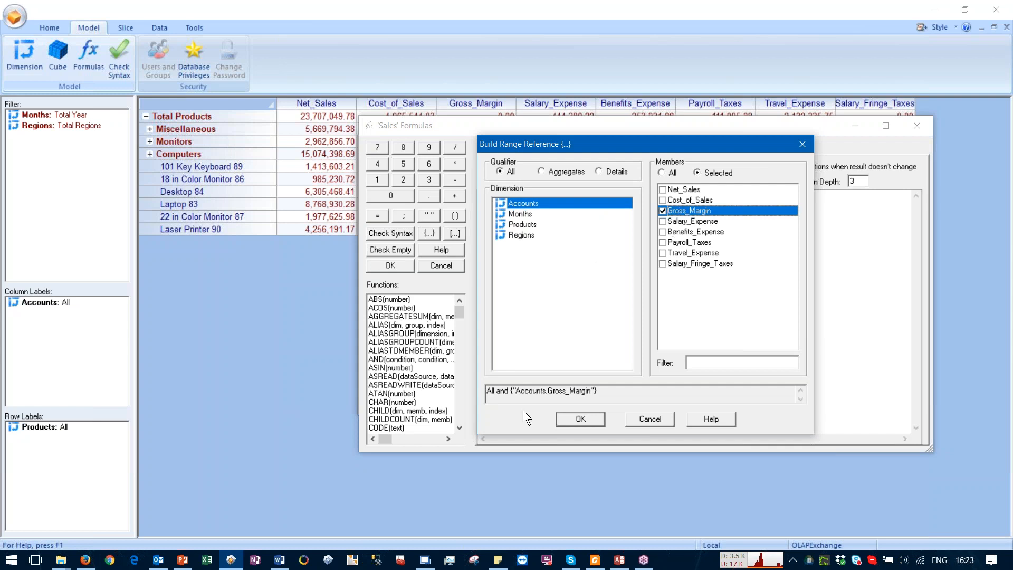
{"action": "left_click_drag", "start_coordinate": [612, 394], "coordinate": [482, 395]}
{"action": "key", "text": "ctrl+c"}
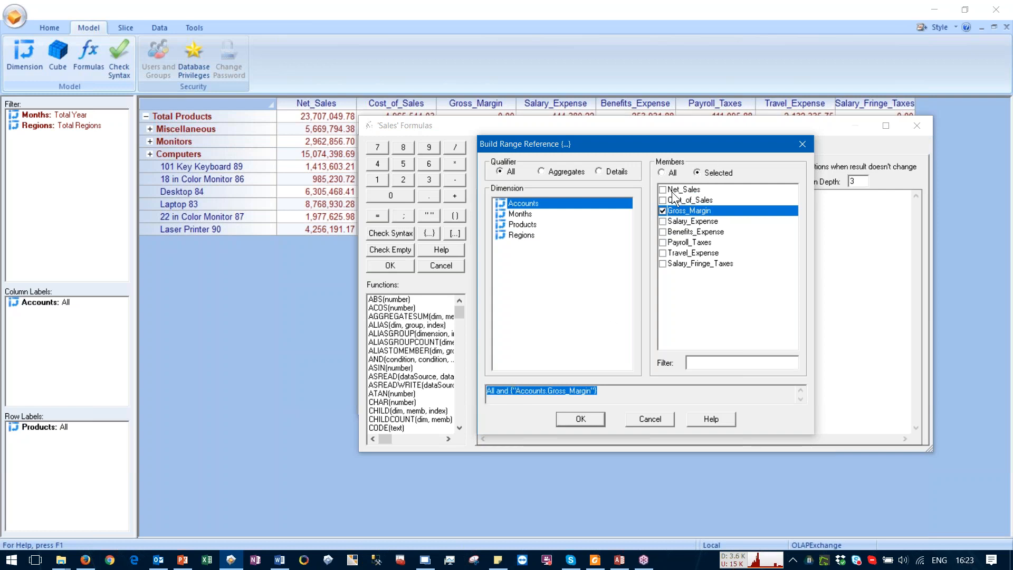
{"action": "left_click", "coordinate": [661, 173]}
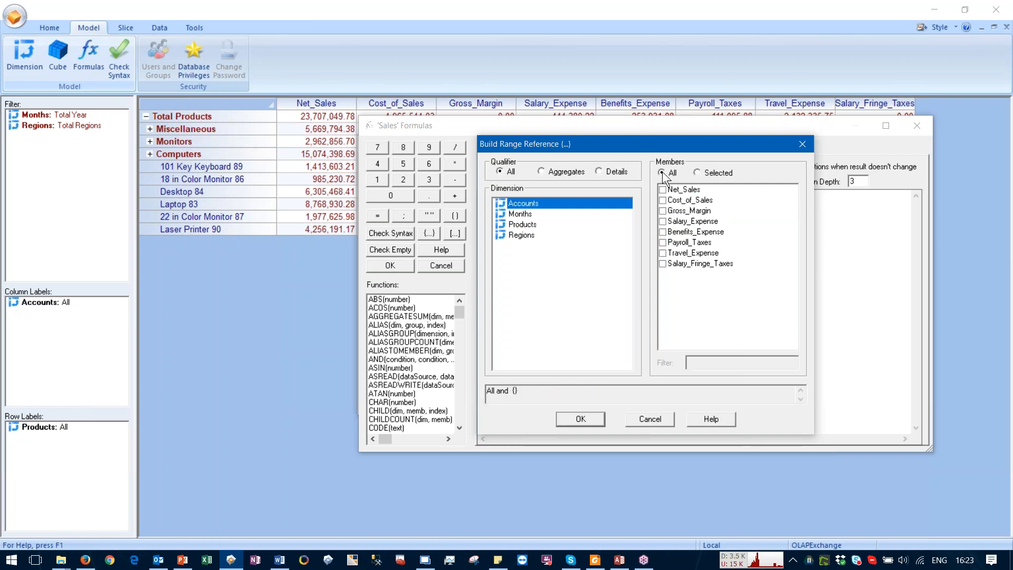
{"action": "left_click", "coordinate": [696, 173]}
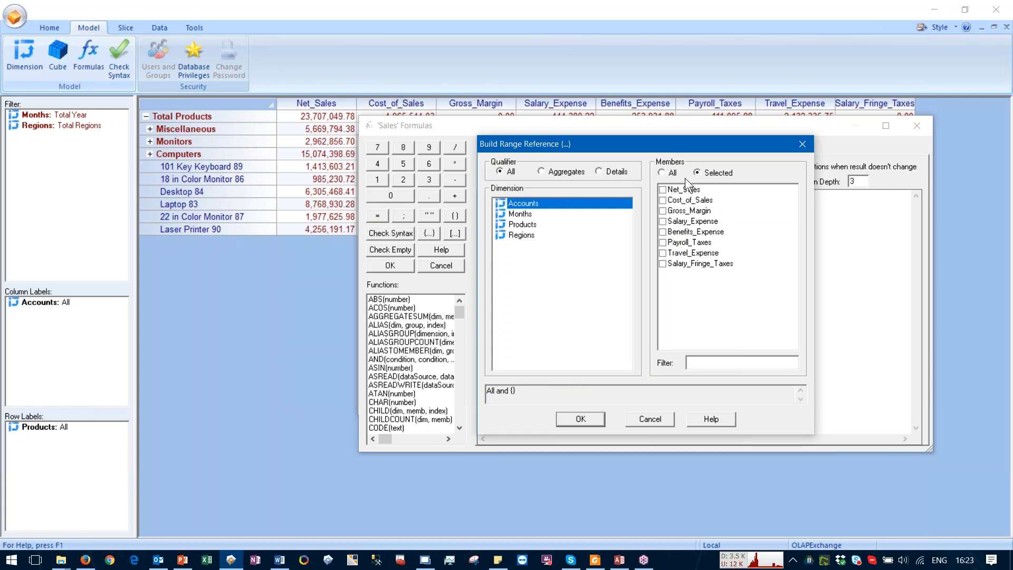
{"action": "left_click", "coordinate": [662, 211]}
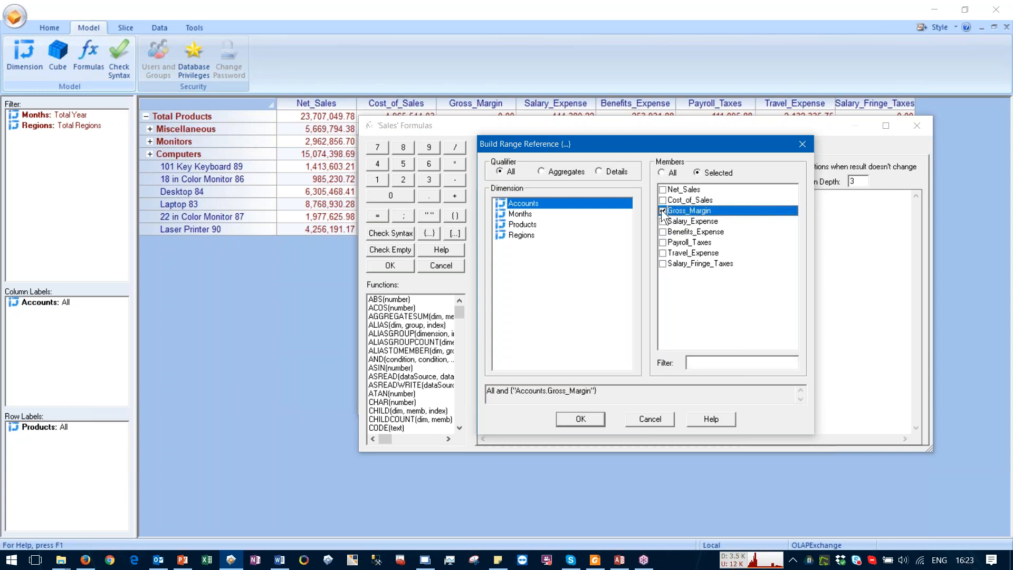
Step: Try restricting the range reference to April, reset Months to all members, and view the Products and Regions members
{"action": "left_click", "coordinate": [515, 216]}
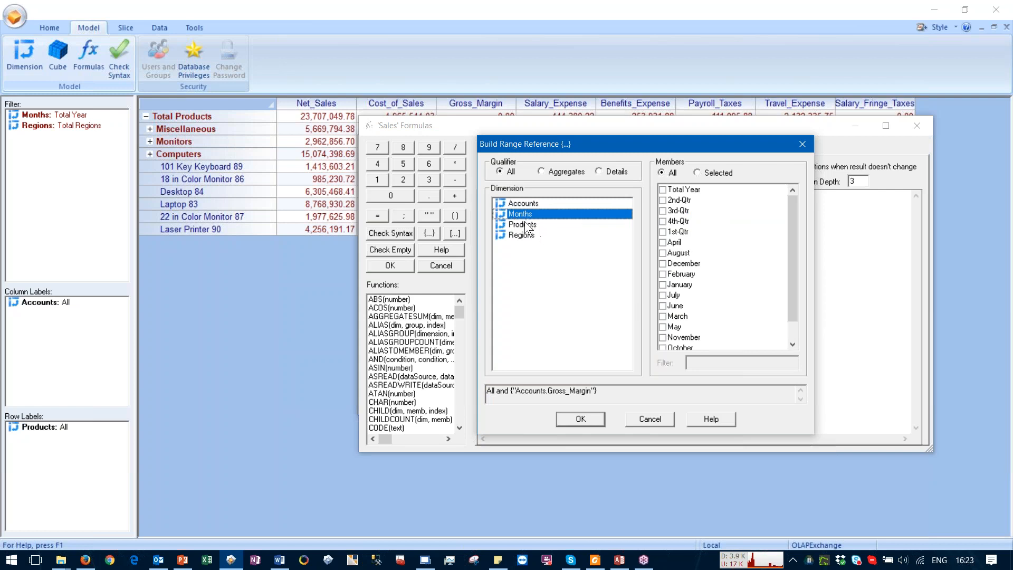
{"action": "left_click", "coordinate": [663, 242]}
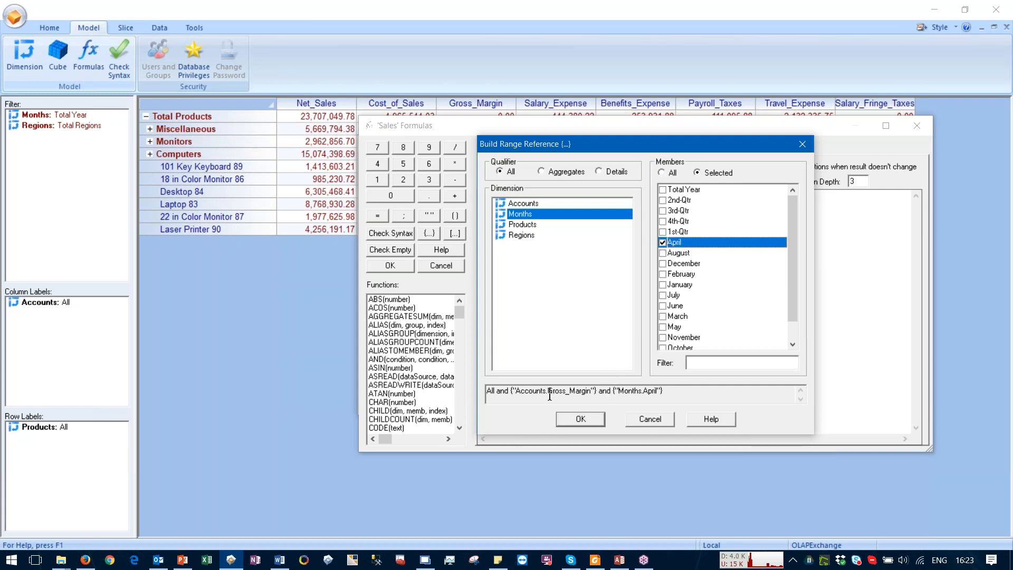
{"action": "left_click", "coordinate": [662, 173]}
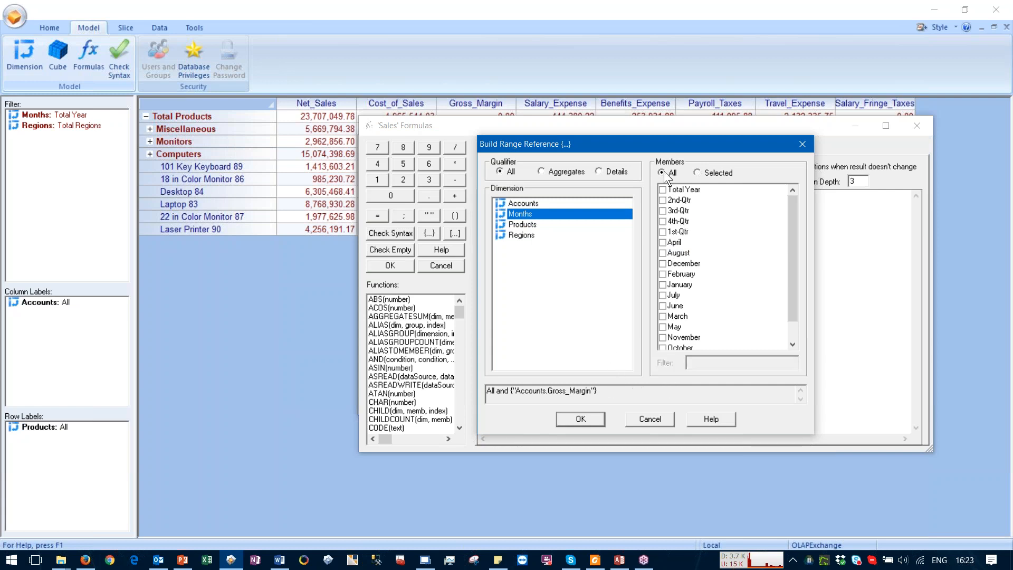
{"action": "left_click", "coordinate": [517, 225]}
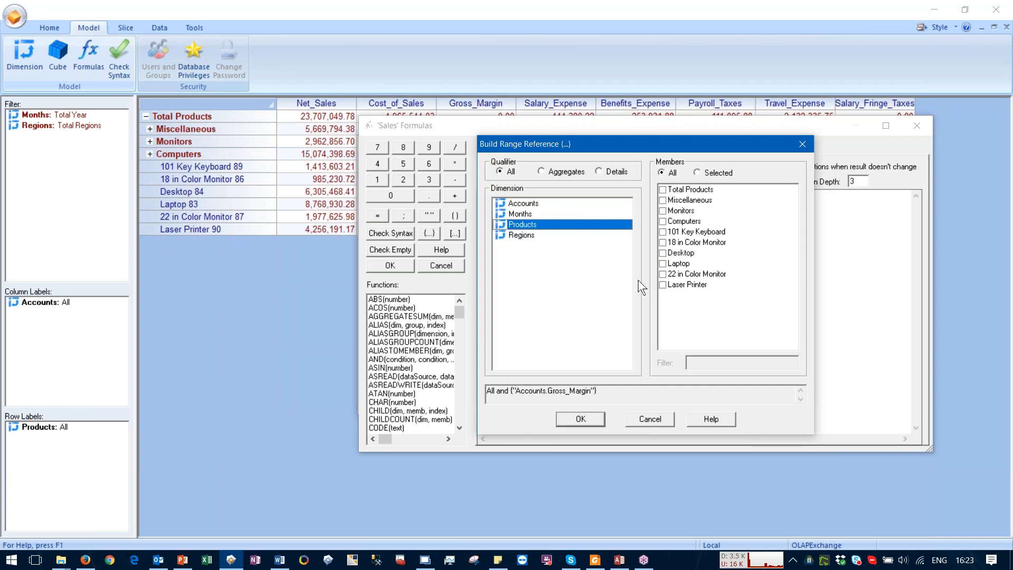
{"action": "left_click", "coordinate": [519, 237]}
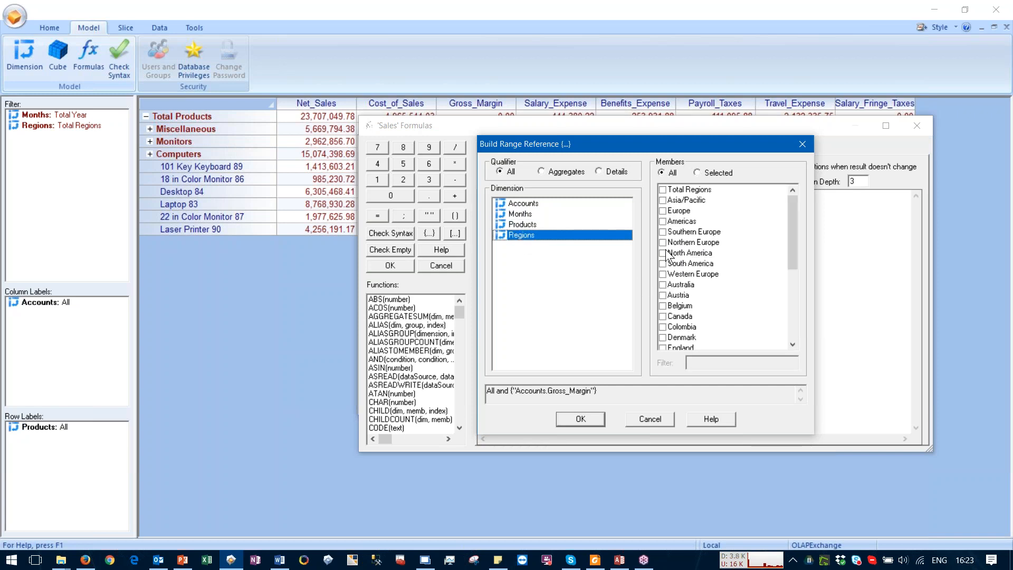
Step: Insert the Gross_Margin range reference into the formula and follow it with an equals sign and a new line
{"action": "left_click", "coordinate": [580, 419]}
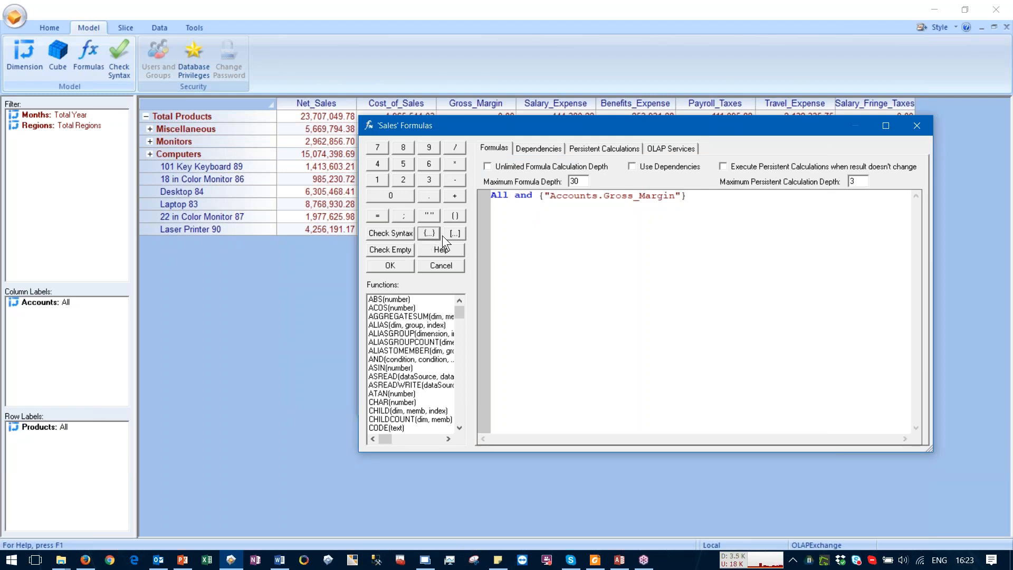
{"action": "left_click_drag", "start_coordinate": [688, 196], "coordinate": [488, 209]}
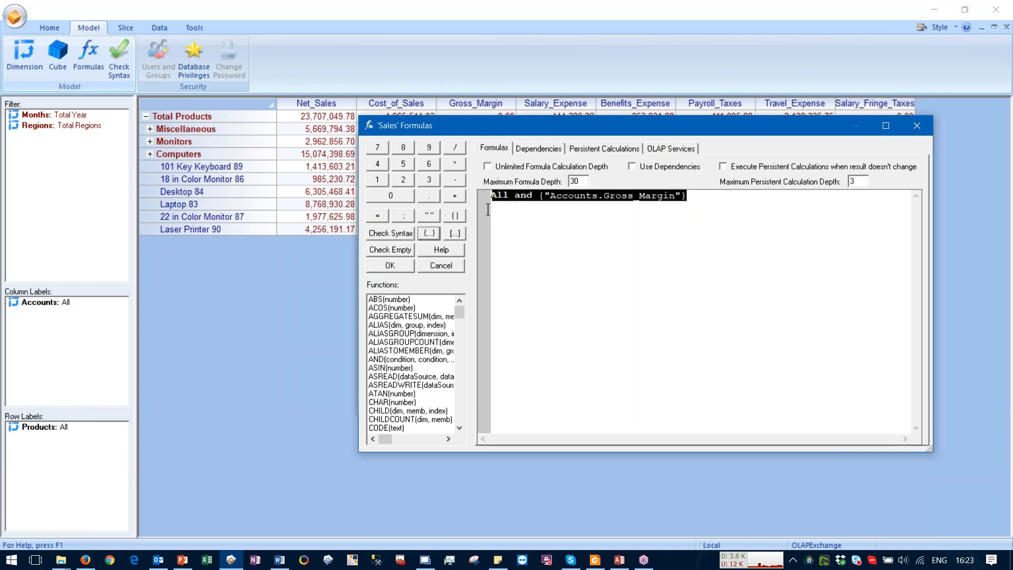
{"action": "left_click", "coordinate": [659, 211]}
{"action": "left_click", "coordinate": [694, 203]}
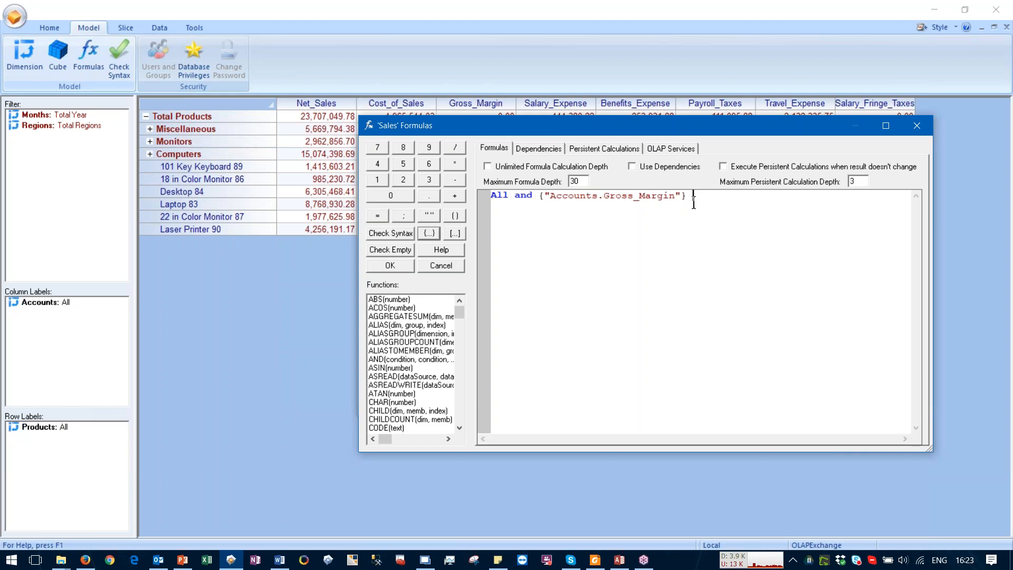
{"action": "type", "text": "="}
{"action": "key", "text": "Return"}
Step: Add the Sales cube's Net_Sales member of Accounts as the first term of the Gross_Margin formula
{"action": "left_click_drag", "start_coordinate": [467, 122], "coordinate": [456, 182]}
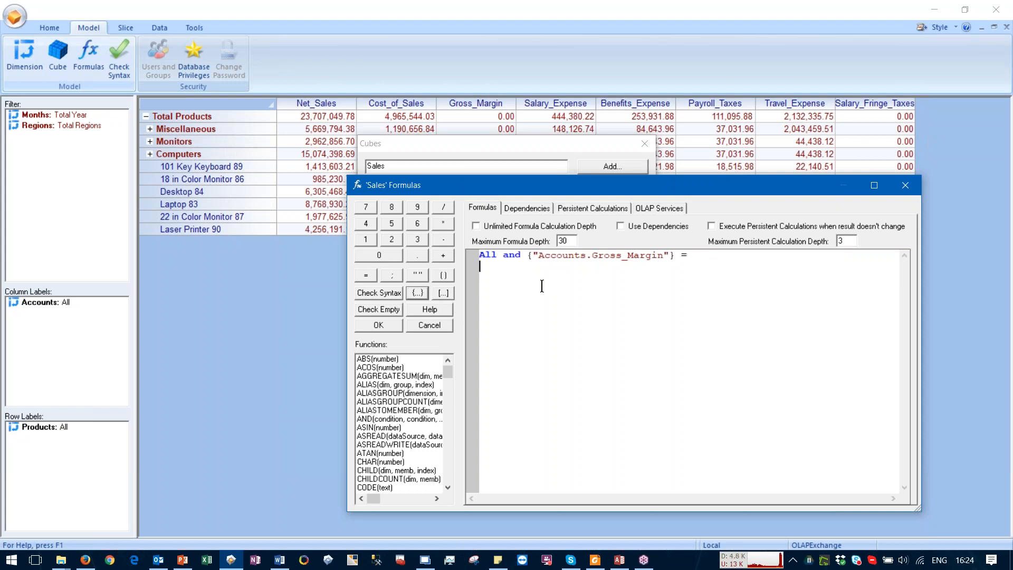
{"action": "left_click", "coordinate": [443, 294]}
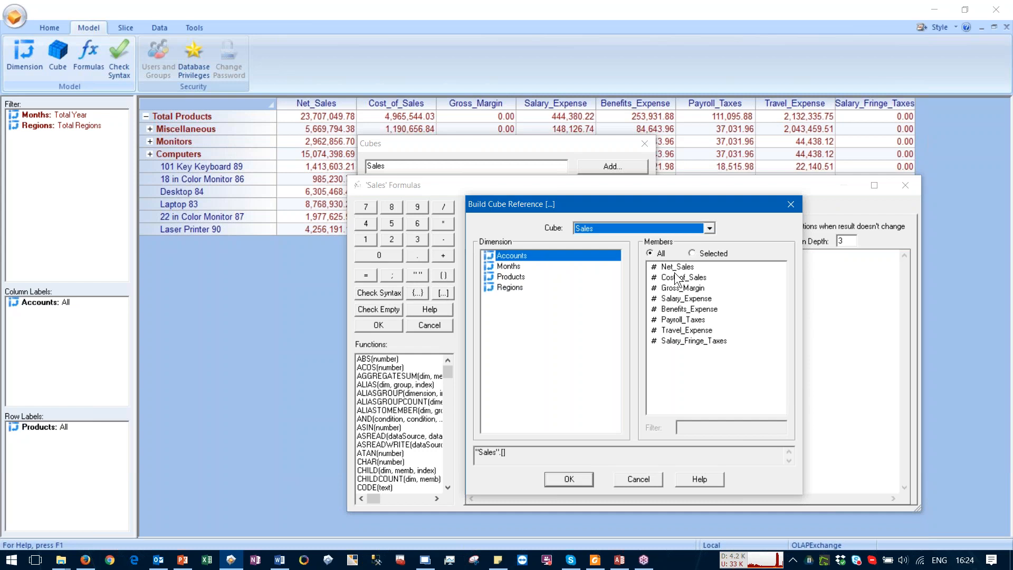
{"action": "left_click", "coordinate": [673, 267]}
{"action": "left_click", "coordinate": [648, 226]}
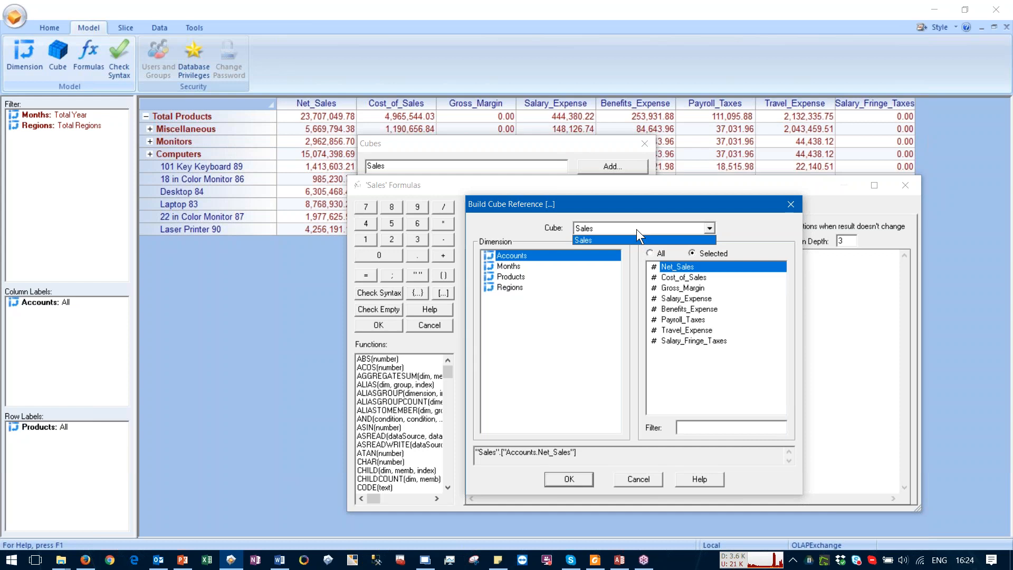
{"action": "left_click", "coordinate": [636, 229]}
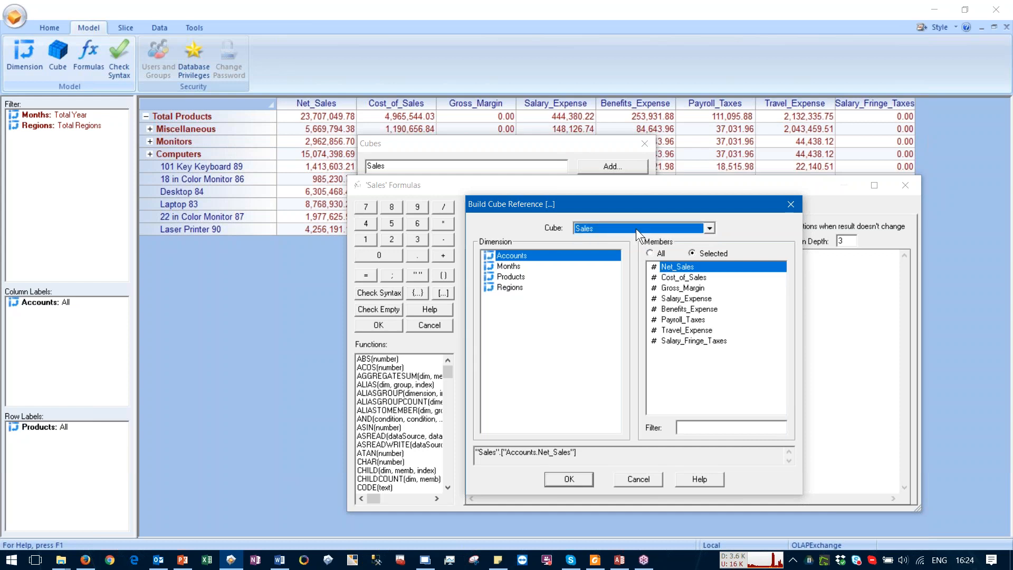
{"action": "left_click", "coordinate": [651, 267]}
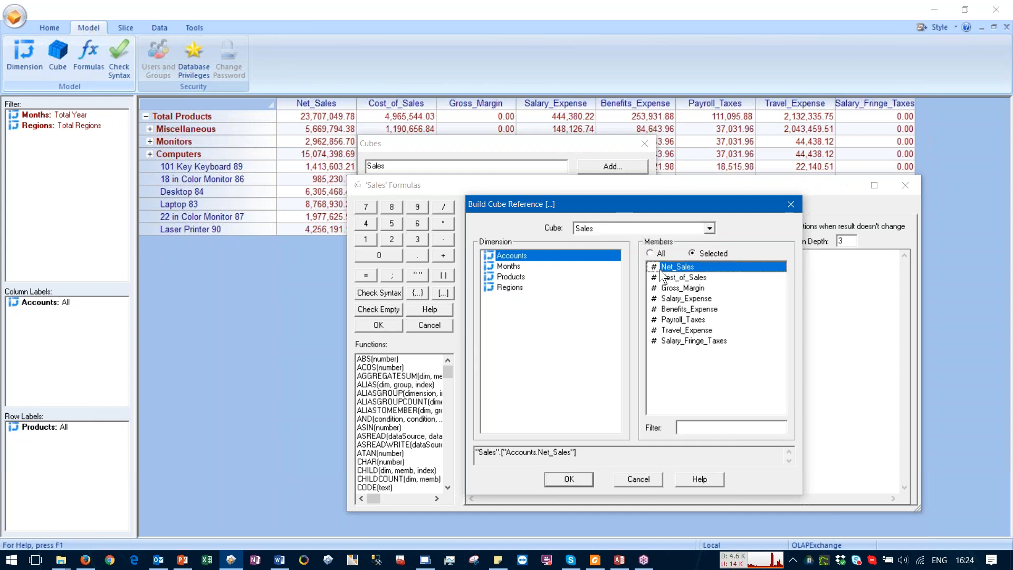
{"action": "left_click", "coordinate": [570, 478]}
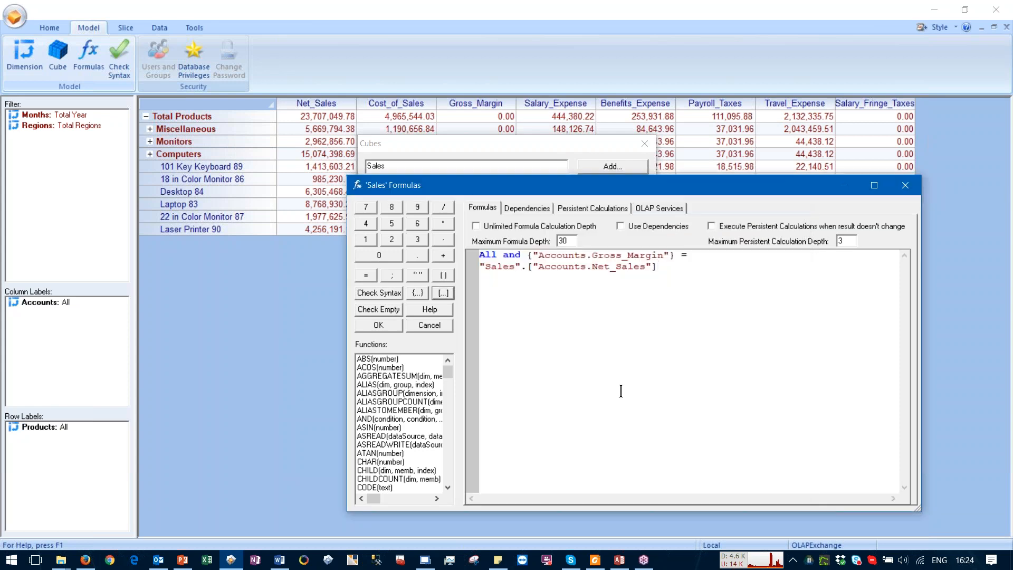
Step: Subtract a Sales cube reference to the Cost_of_Sales member and end the Gross_Margin formula with a semicolon
{"action": "type", "text": "-"}
{"action": "left_click", "coordinate": [443, 293]}
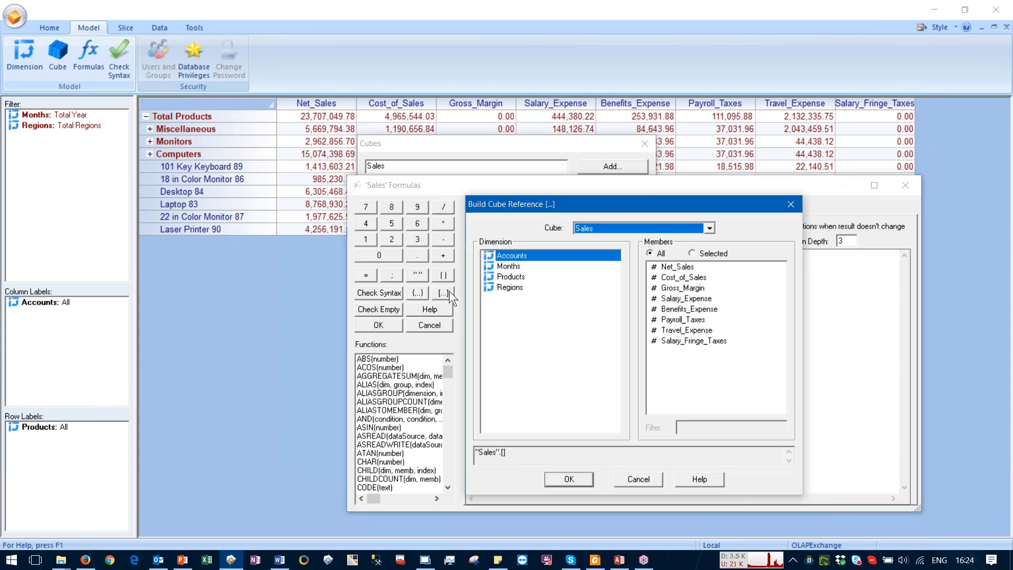
{"action": "left_click", "coordinate": [667, 278]}
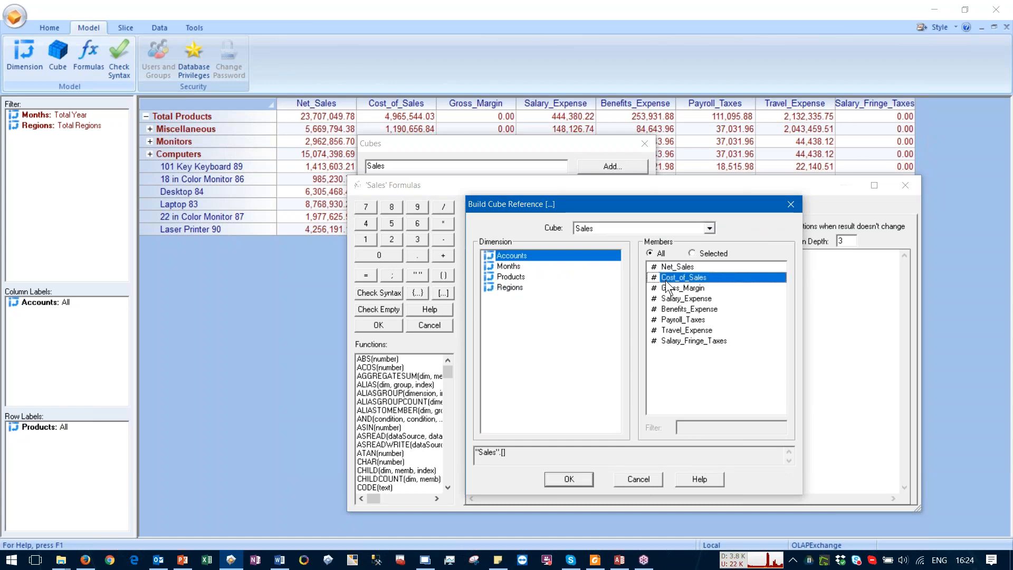
{"action": "left_click", "coordinate": [568, 479]}
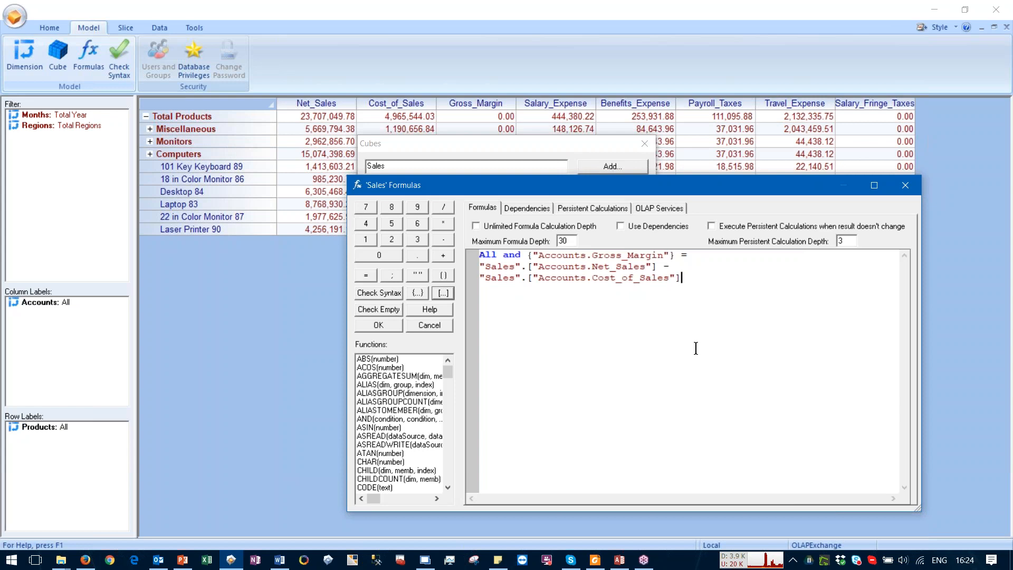
{"action": "type", "text": ";"}
Step: Check the syntax of the Gross_Margin formula and save it to the Sales cube
{"action": "left_click", "coordinate": [380, 292]}
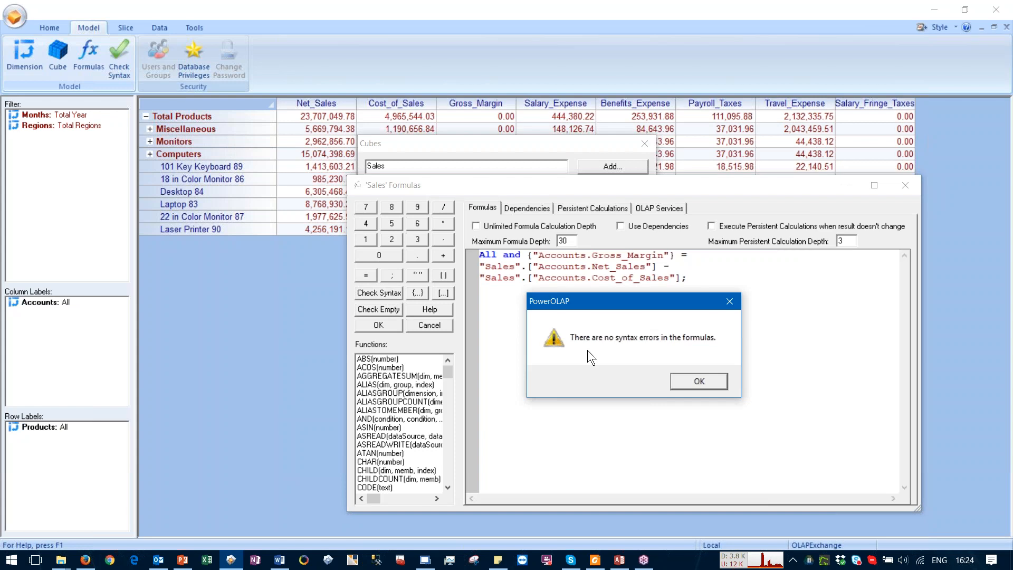
{"action": "left_click", "coordinate": [699, 382]}
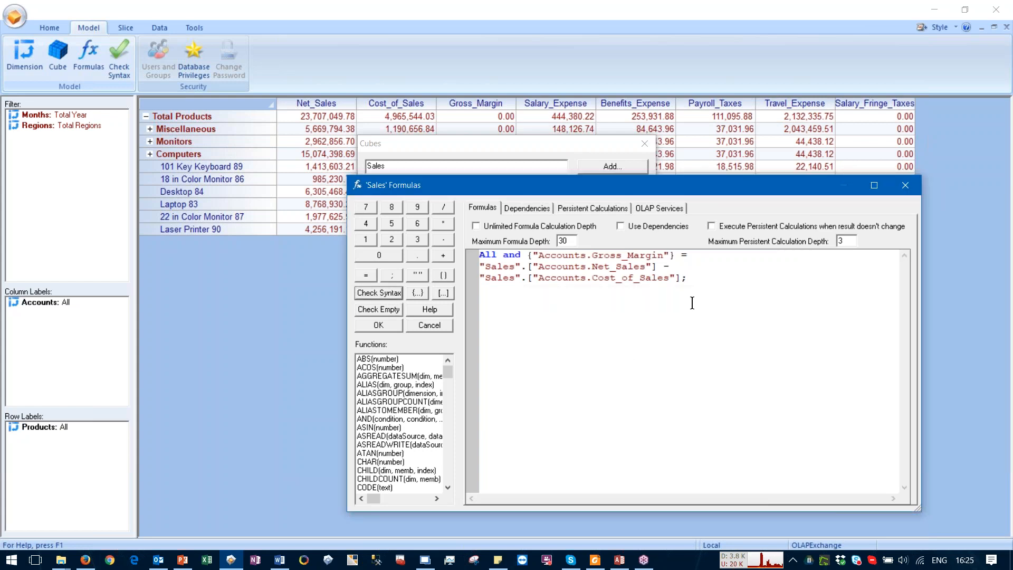
{"action": "left_click", "coordinate": [696, 283]}
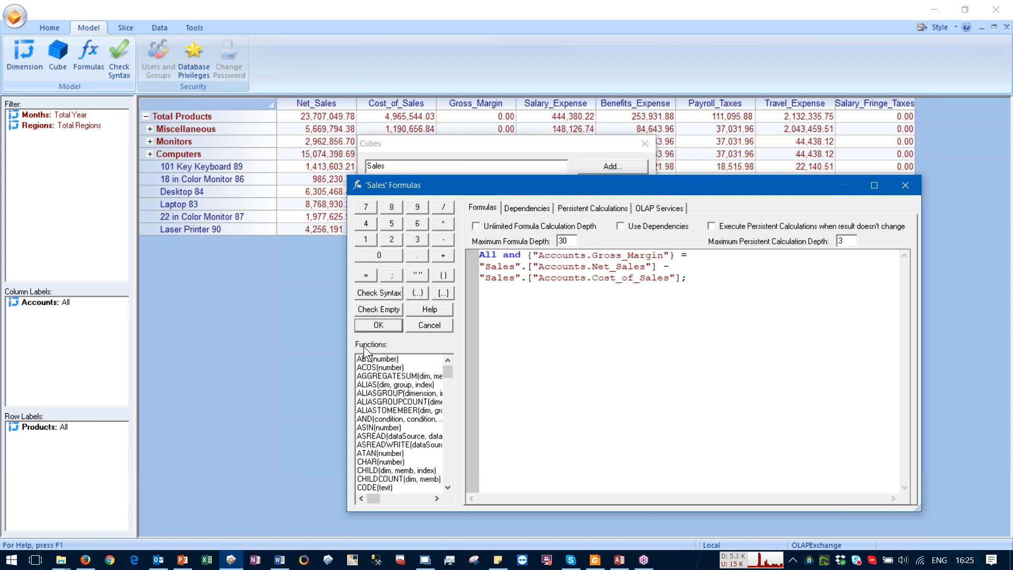
{"action": "left_click", "coordinate": [370, 326]}
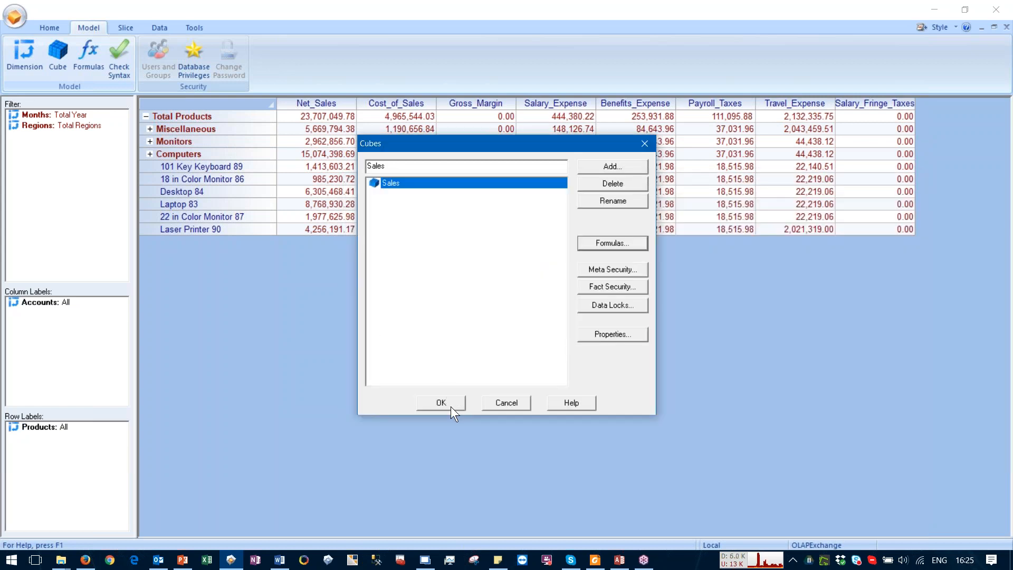
{"action": "left_click", "coordinate": [441, 403]}
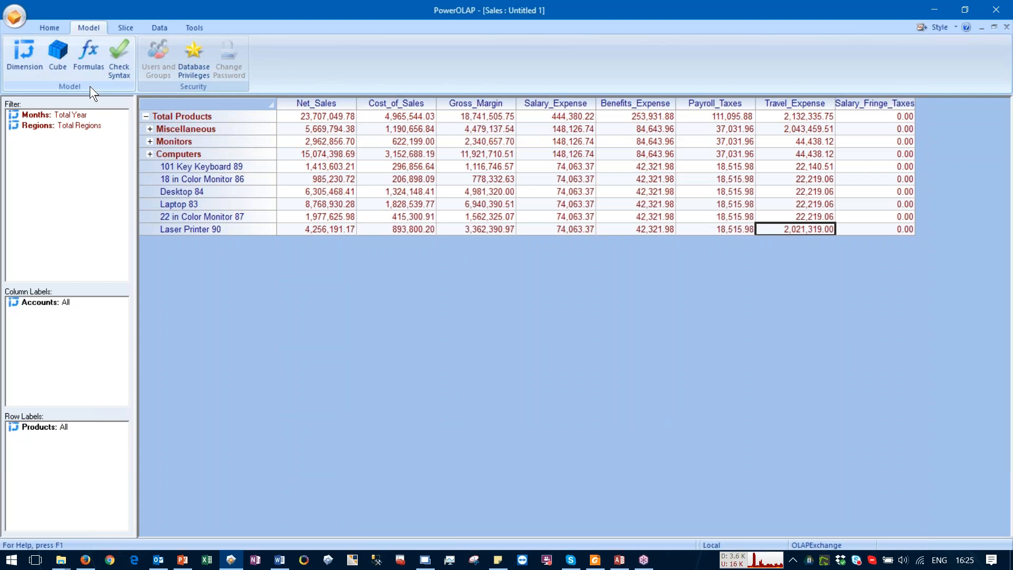
Step: Add a GM% member to the Accounts dimension and place it after Salary_Fringe_Taxes
{"action": "left_click", "coordinate": [61, 51]}
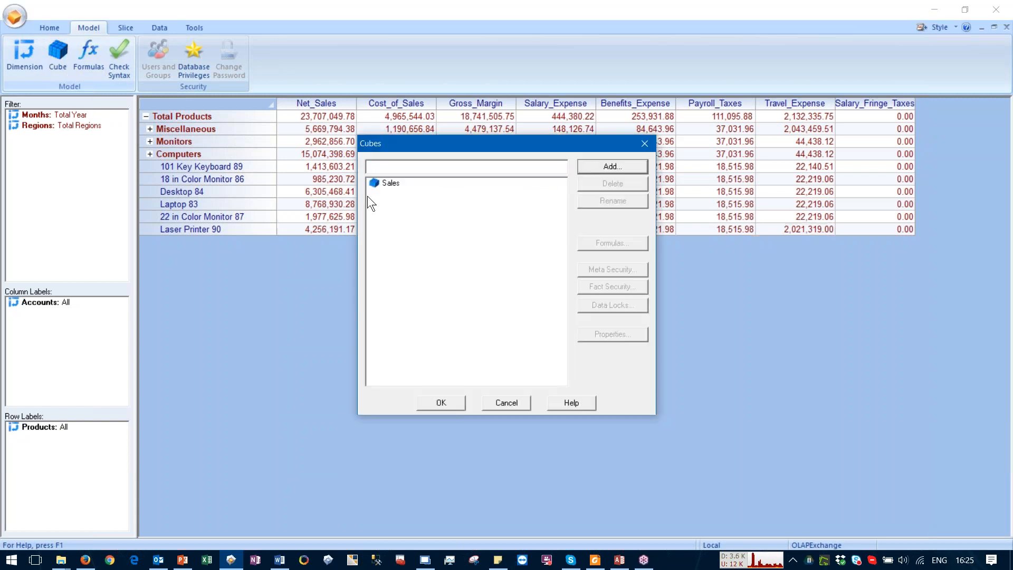
{"action": "left_click", "coordinate": [486, 403]}
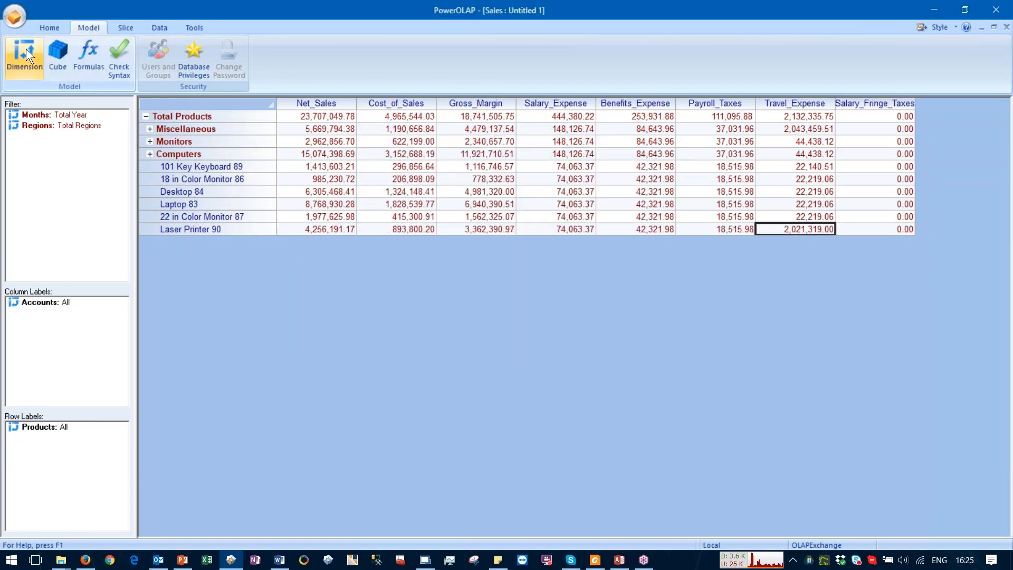
{"action": "left_click", "coordinate": [27, 49]}
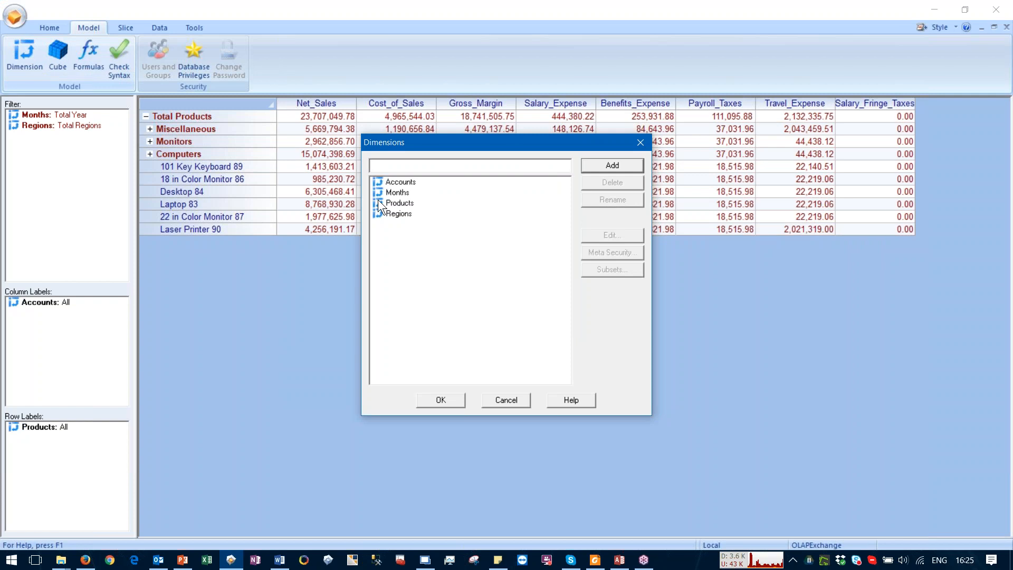
{"action": "left_click", "coordinate": [392, 183]}
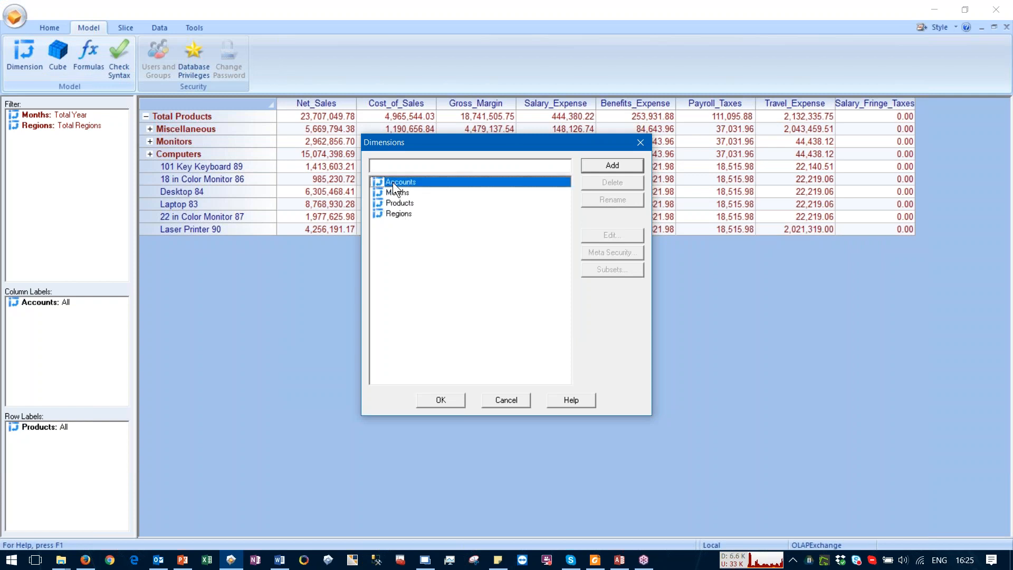
{"action": "double_click", "coordinate": [393, 182]}
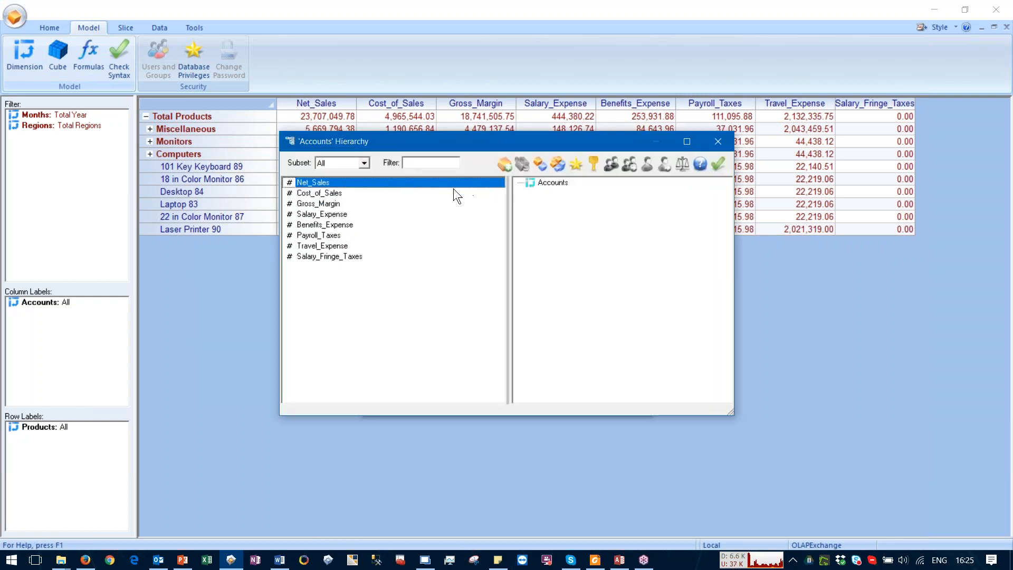
{"action": "left_click", "coordinate": [438, 180]}
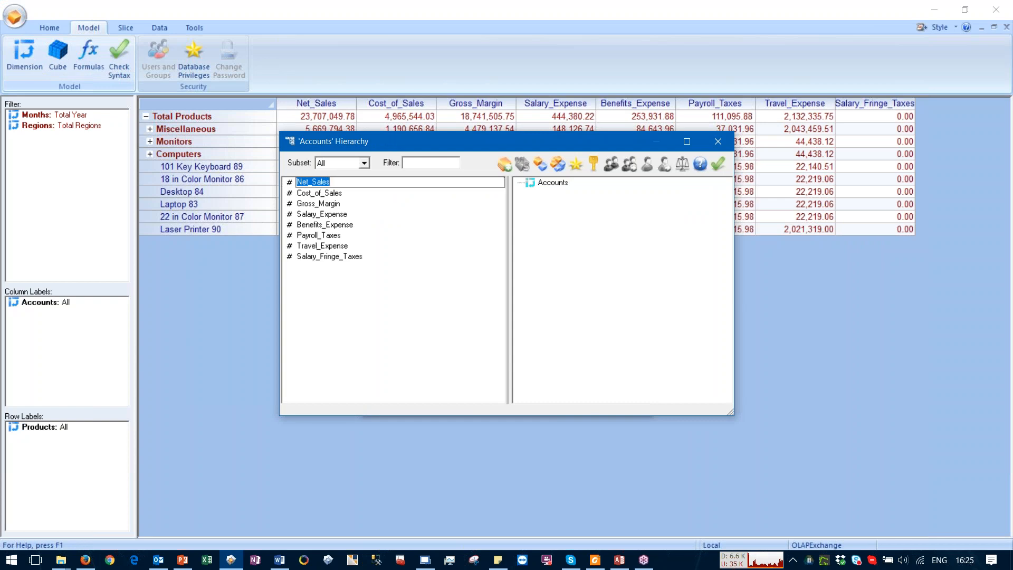
{"action": "key", "text": "Return"}
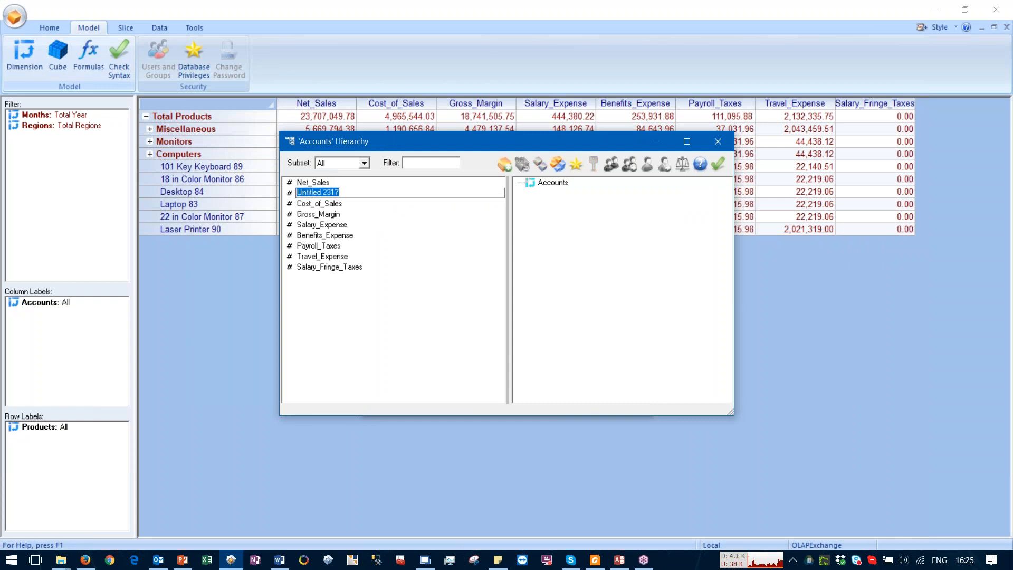
{"action": "type", "text": "GM%"}
{"action": "left_click", "coordinate": [410, 305]}
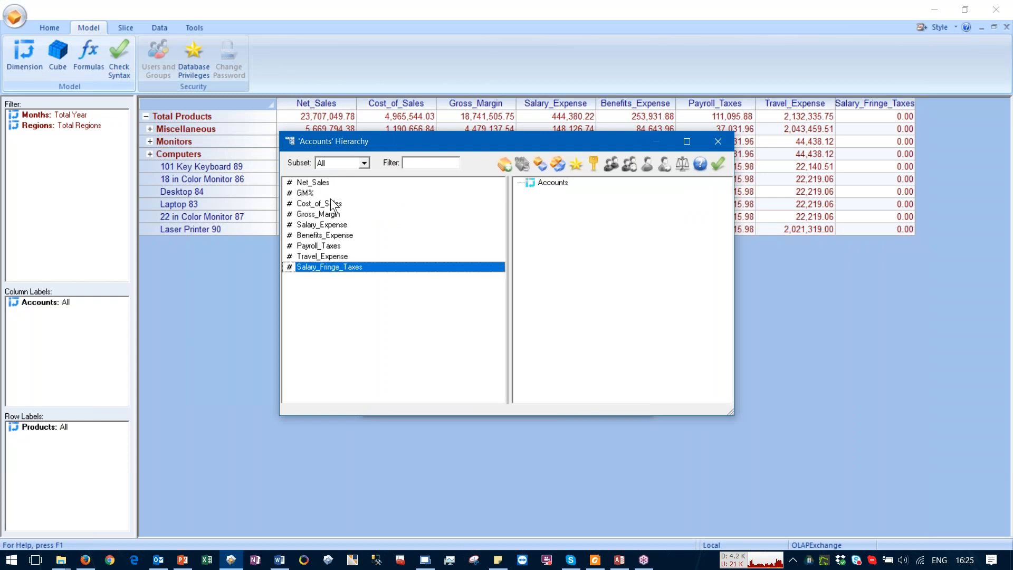
{"action": "left_click_drag", "start_coordinate": [318, 192], "coordinate": [305, 271]}
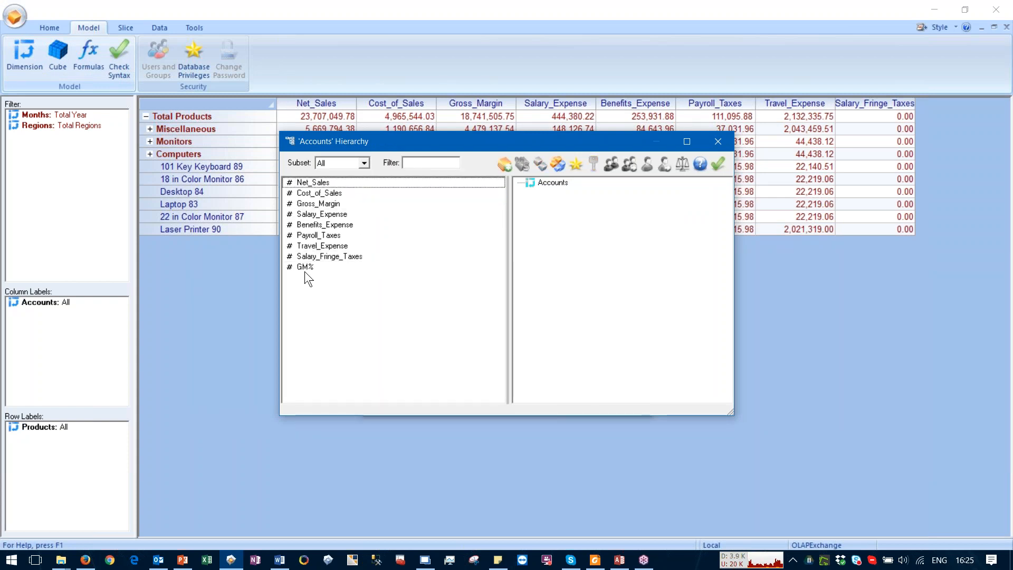
Step: Set the key flag on the new GM% member and save the changes to the Accounts dimension
{"action": "left_click", "coordinate": [716, 164]}
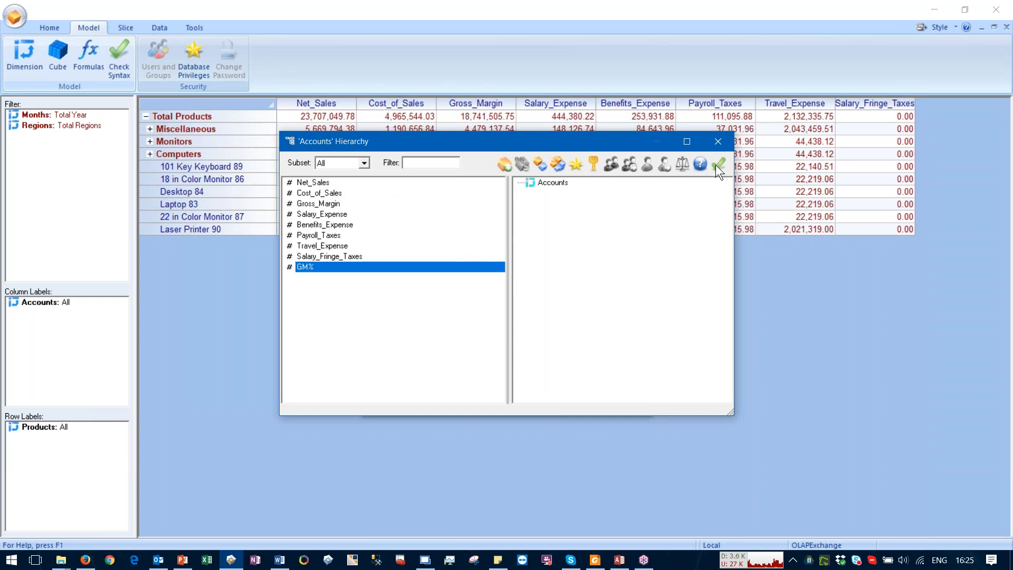
{"action": "left_click", "coordinate": [593, 158]}
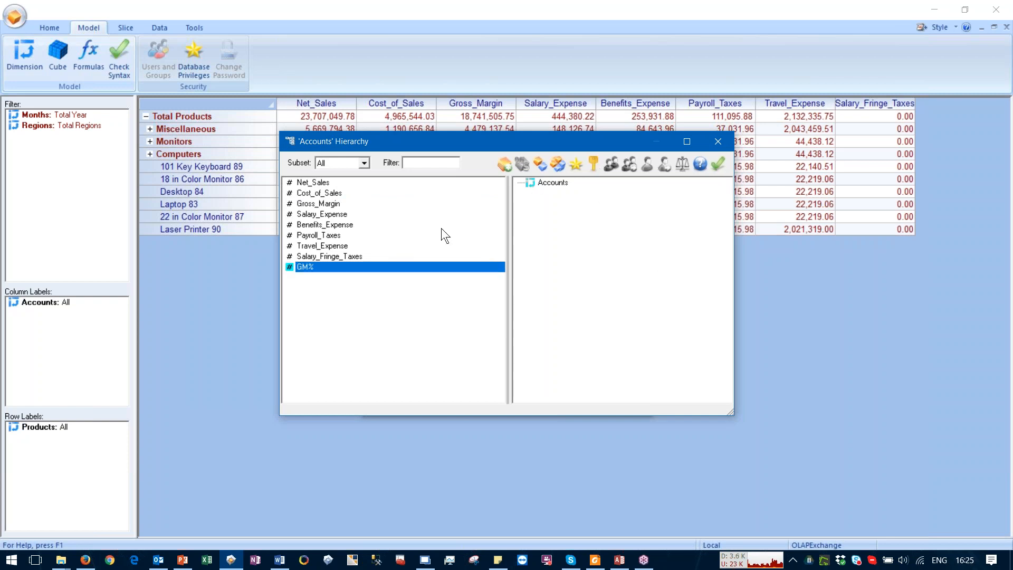
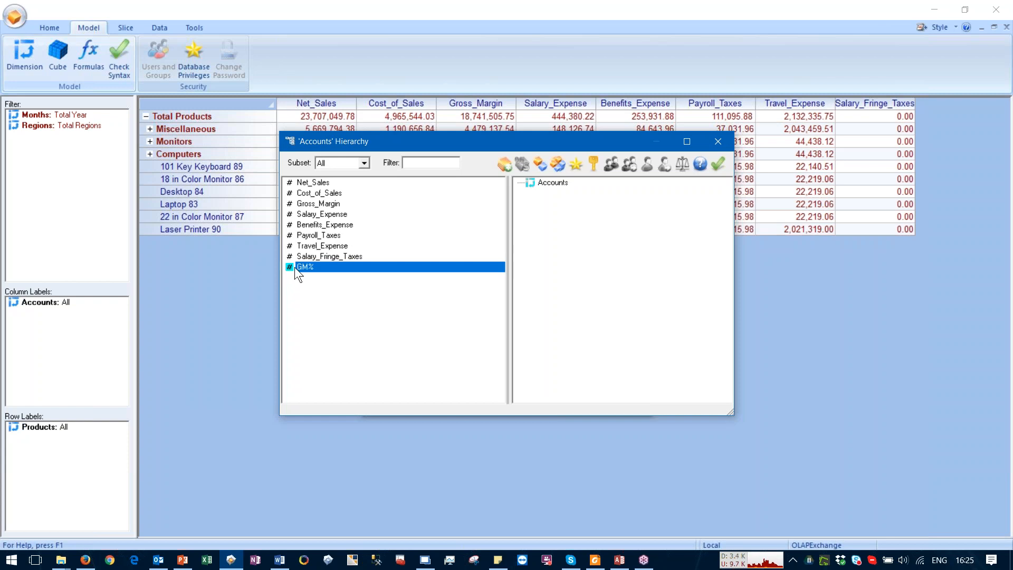
{"action": "left_click", "coordinate": [718, 161]}
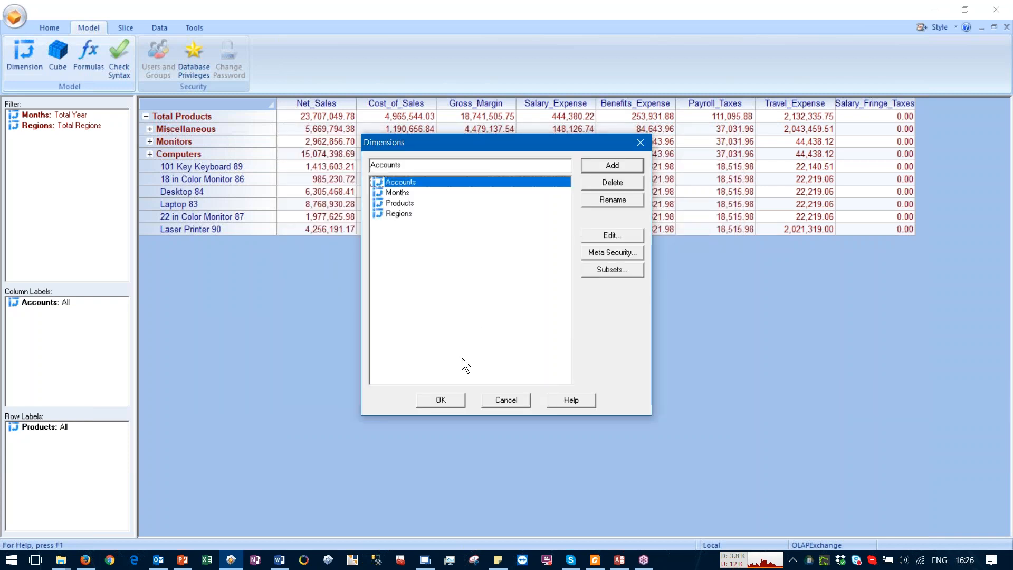
{"action": "left_click", "coordinate": [451, 401]}
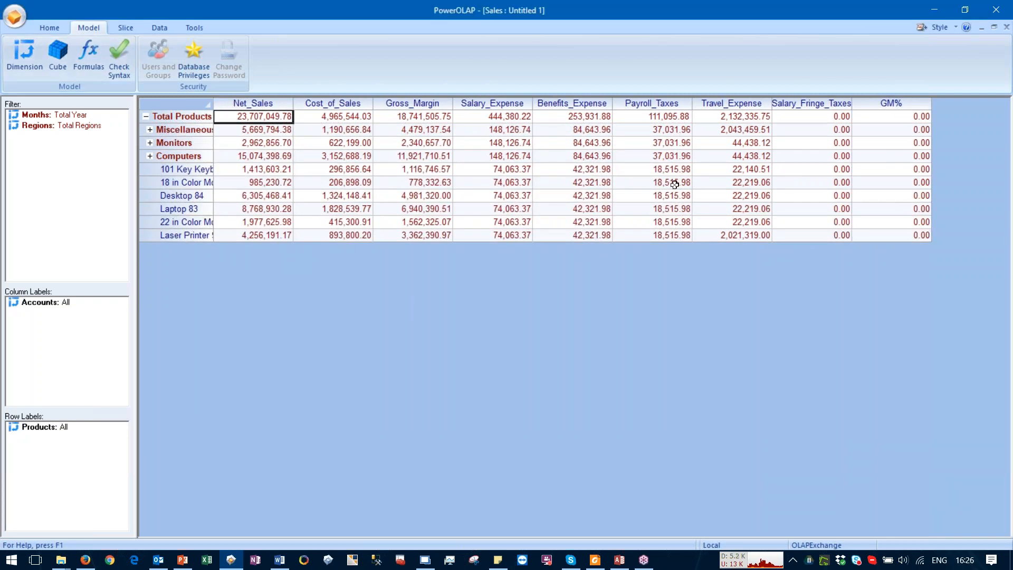
Step: Reorder the slice's Accounts column members so that GM% directly follows Gross_Margin
{"action": "double_click", "coordinate": [66, 303]}
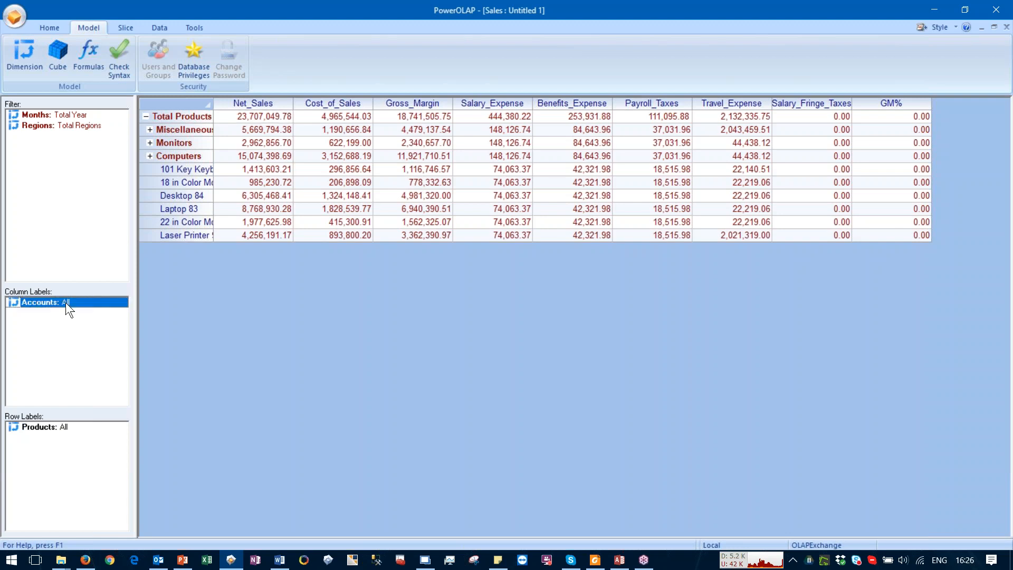
{"action": "left_click_drag", "start_coordinate": [533, 265], "coordinate": [533, 213]}
{"action": "left_click", "coordinate": [680, 163]}
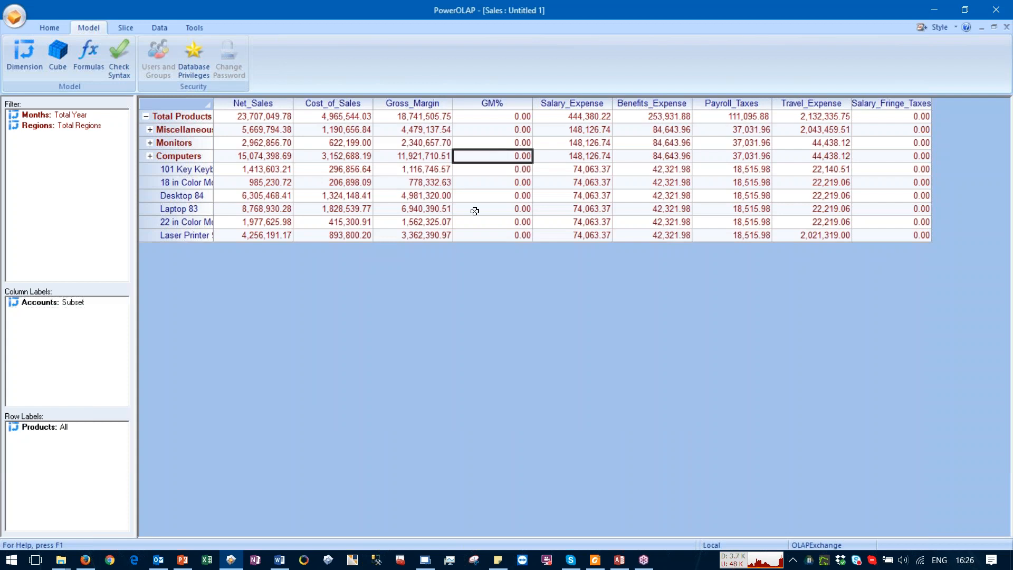
Step: Reopen the Sales cube's formulas and insert a range reference for the GM% member of Accounts, followed by an equals sign and a new line
{"action": "left_click", "coordinate": [53, 53]}
{"action": "double_click", "coordinate": [391, 182]}
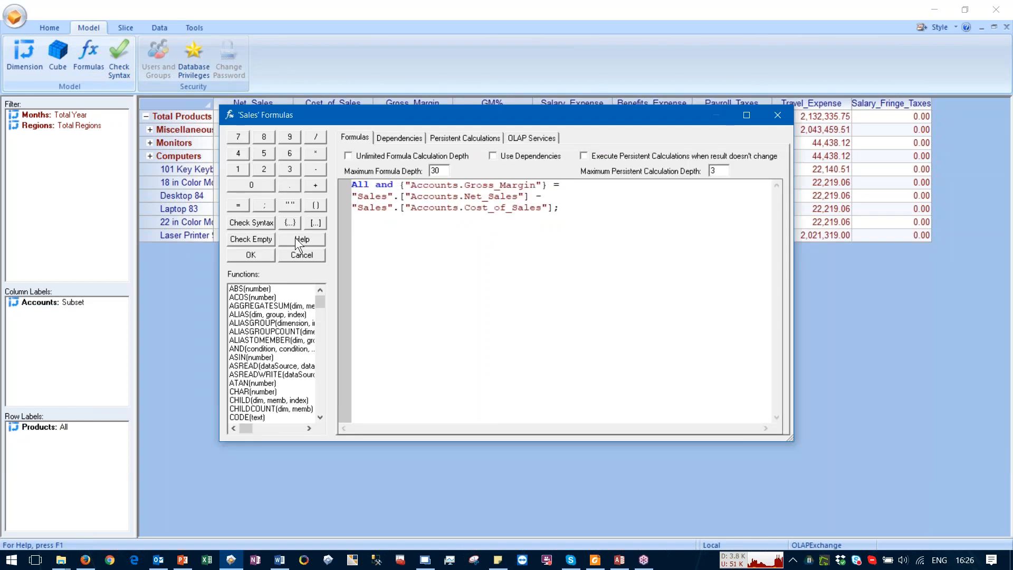
{"action": "left_click", "coordinate": [289, 222]}
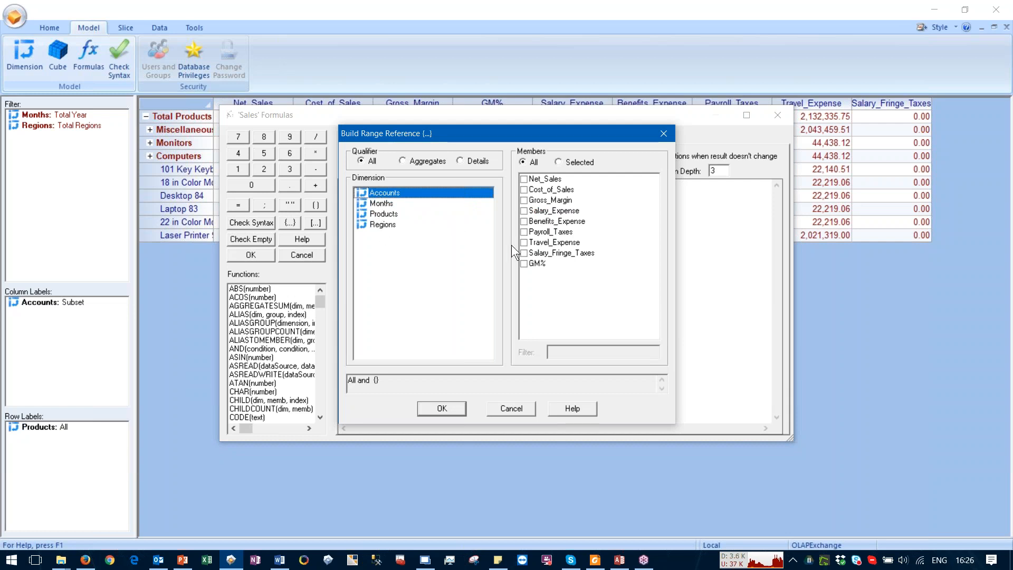
{"action": "left_click", "coordinate": [524, 263]}
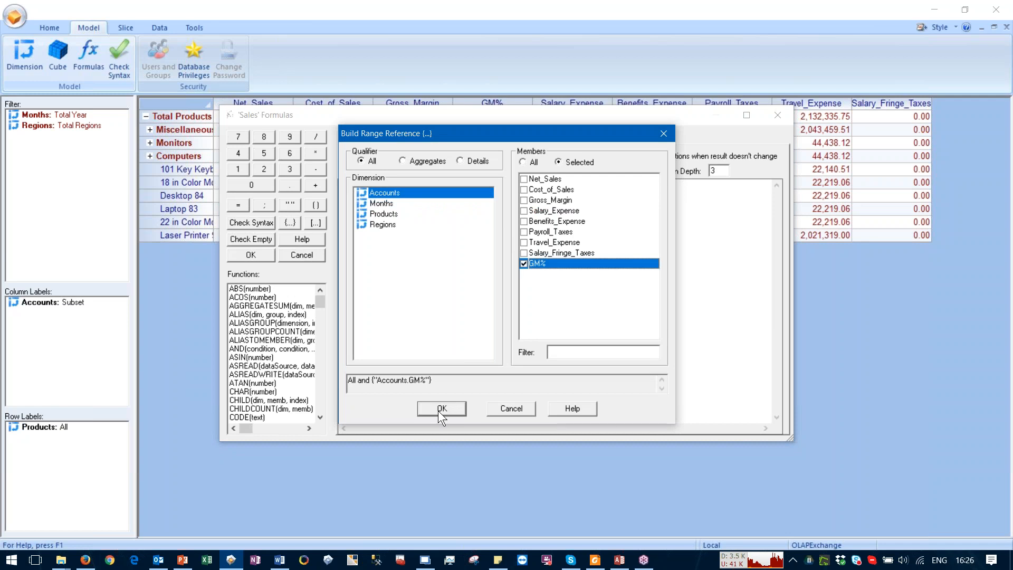
{"action": "left_click", "coordinate": [380, 204]}
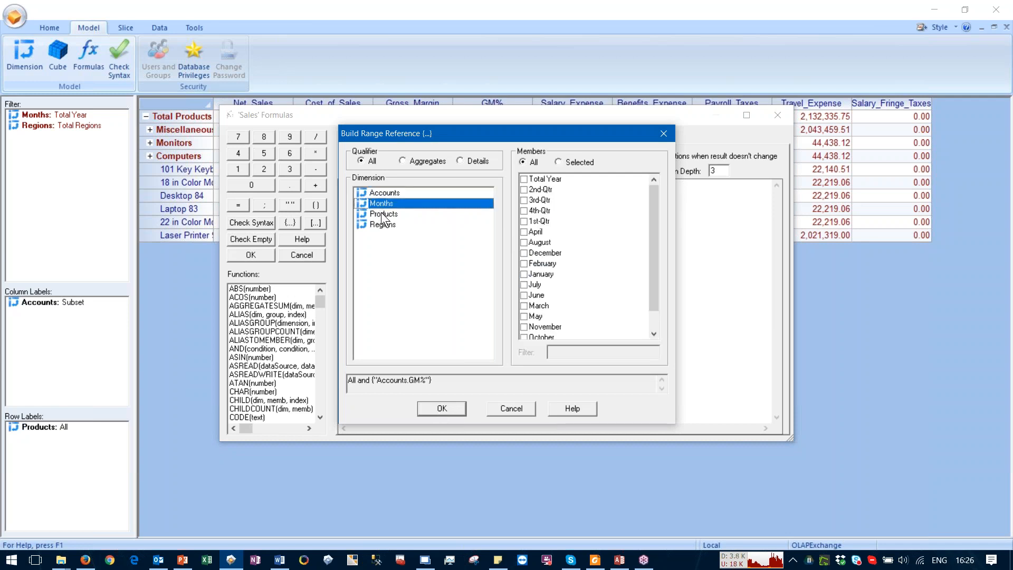
{"action": "left_click", "coordinate": [440, 409]}
{"action": "type", "text": "="}
{"action": "key", "text": "Return"}
Step: Complete the GM% formula with the Sales cube reference to Gross_Margin divided by the reference to Net_Sales, ending in a semicolon
{"action": "left_click", "coordinate": [315, 222]}
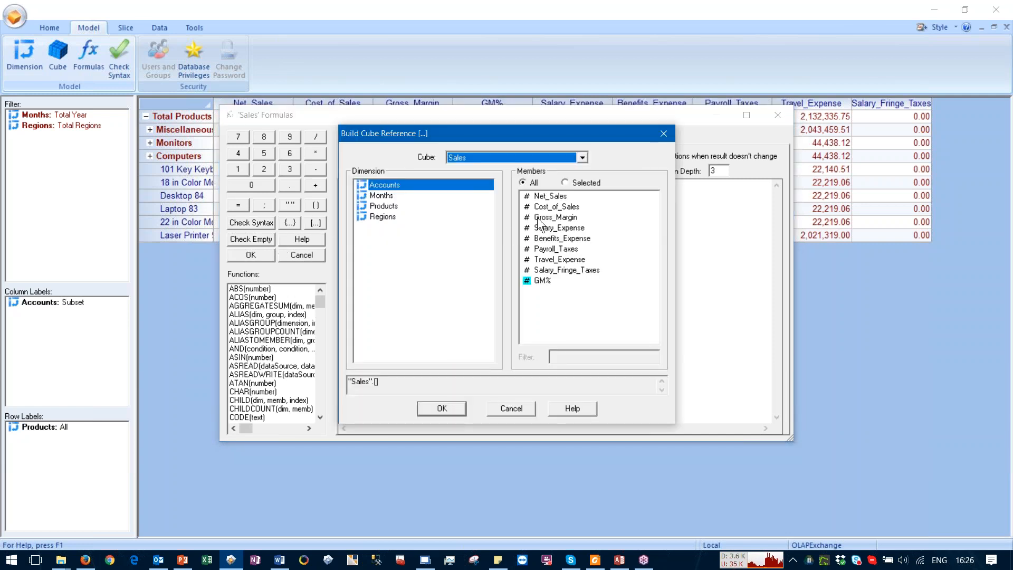
{"action": "left_click", "coordinate": [537, 218]}
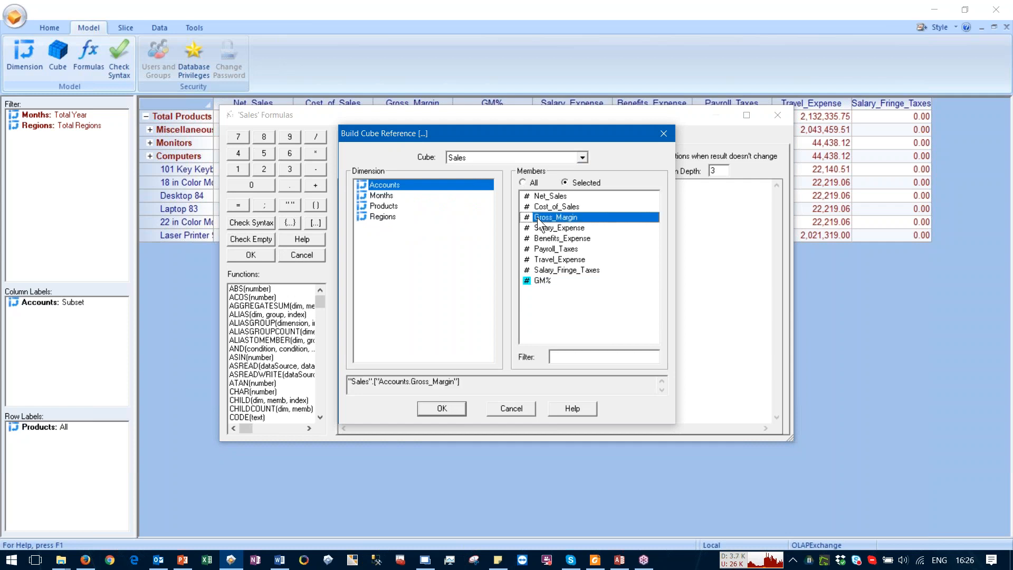
{"action": "left_click", "coordinate": [441, 408]}
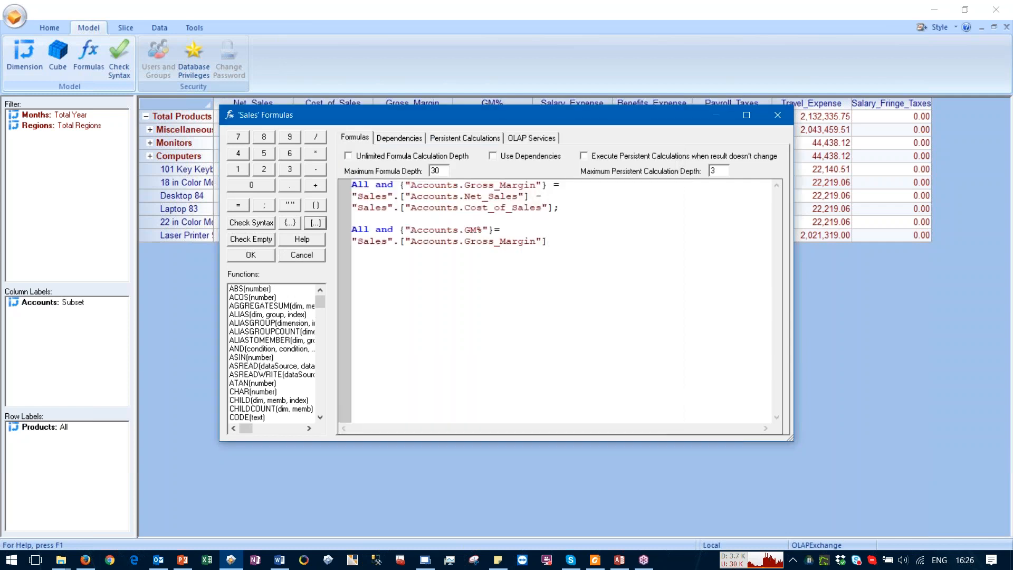
{"action": "type", "text": "/"}
{"action": "left_click", "coordinate": [317, 221]}
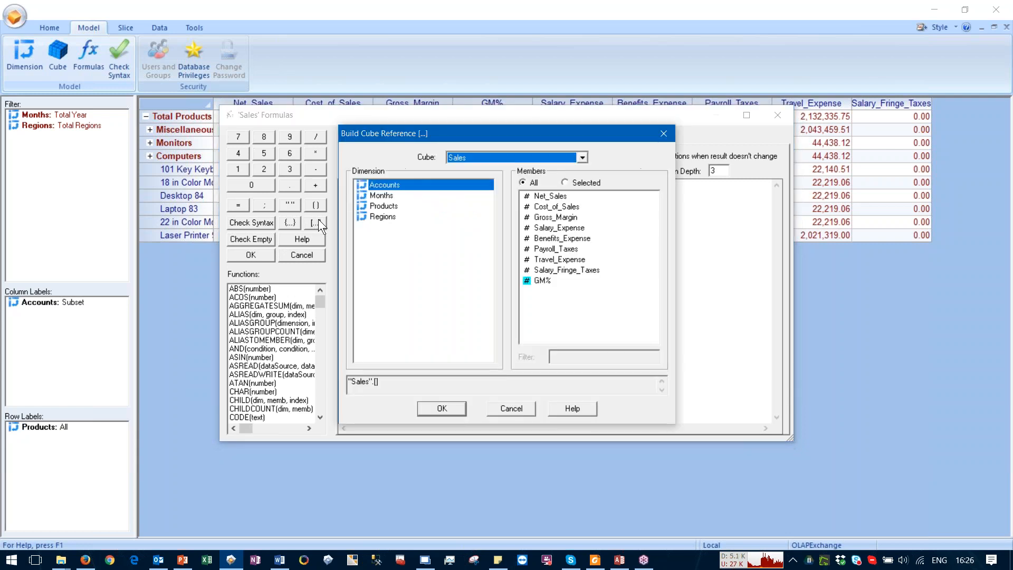
{"action": "left_click", "coordinate": [544, 196]}
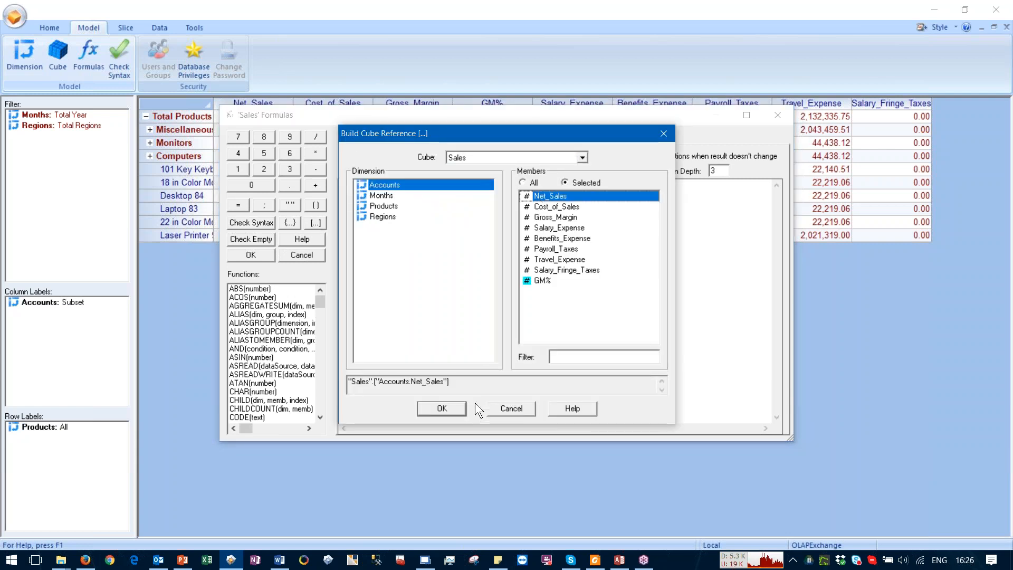
{"action": "left_click", "coordinate": [452, 407]}
{"action": "type", "text": ";"}
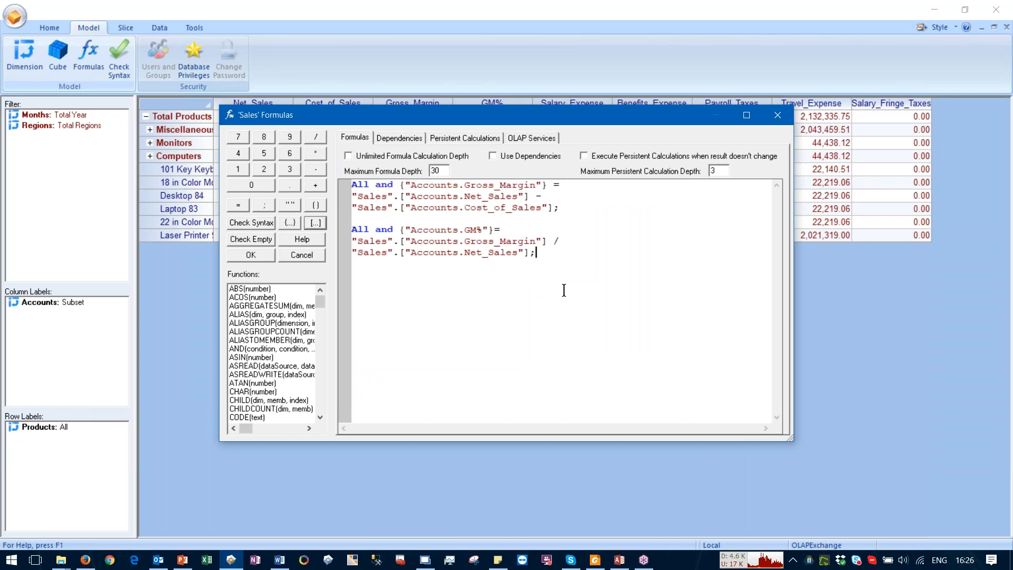
Step: Check the syntax of the Sales formulas, save them and close the list of cubes
{"action": "left_click", "coordinate": [254, 226]}
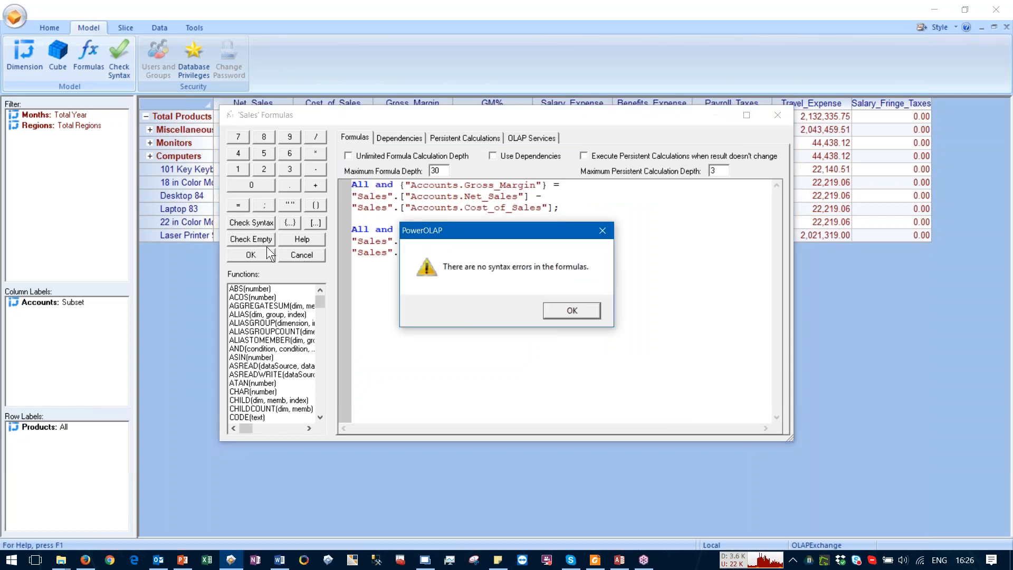
{"action": "left_click", "coordinate": [554, 309]}
{"action": "left_click_drag", "start_coordinate": [628, 304], "coordinate": [312, 152]}
{"action": "left_click", "coordinate": [468, 330]}
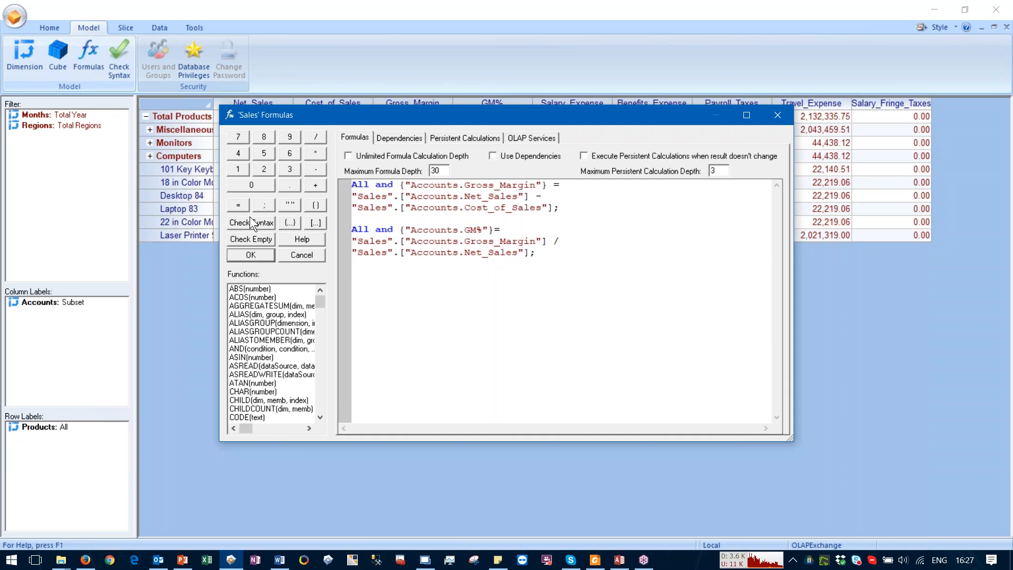
{"action": "left_click", "coordinate": [252, 256]}
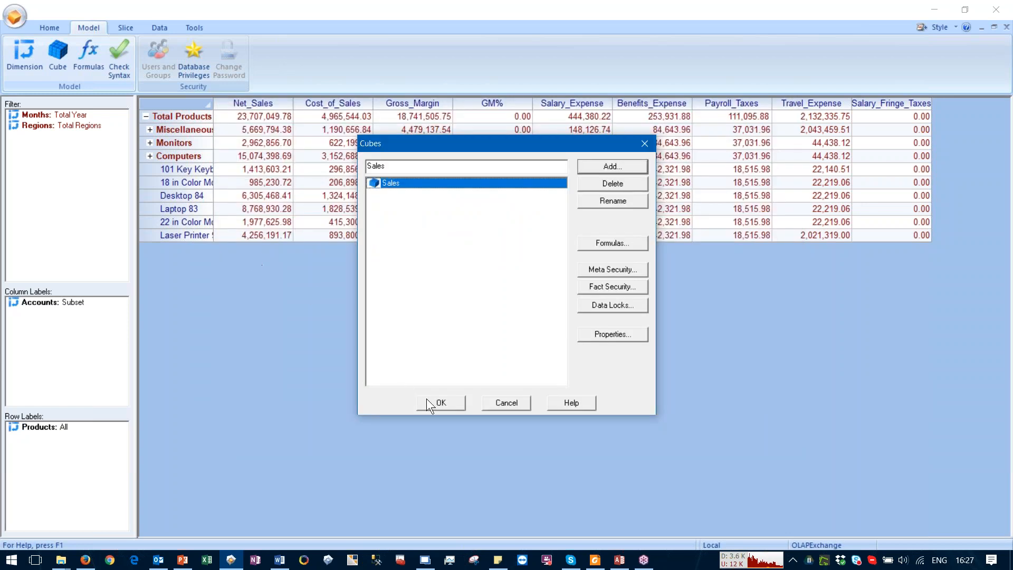
{"action": "left_click", "coordinate": [439, 403]}
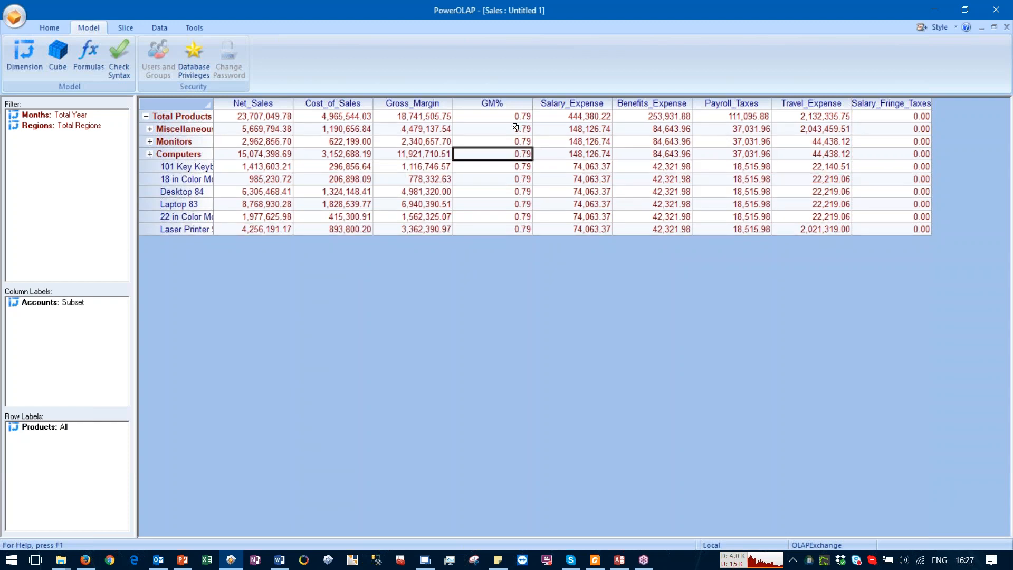
Step: Set the slice's Months filter to February
{"action": "double_click", "coordinate": [39, 116]}
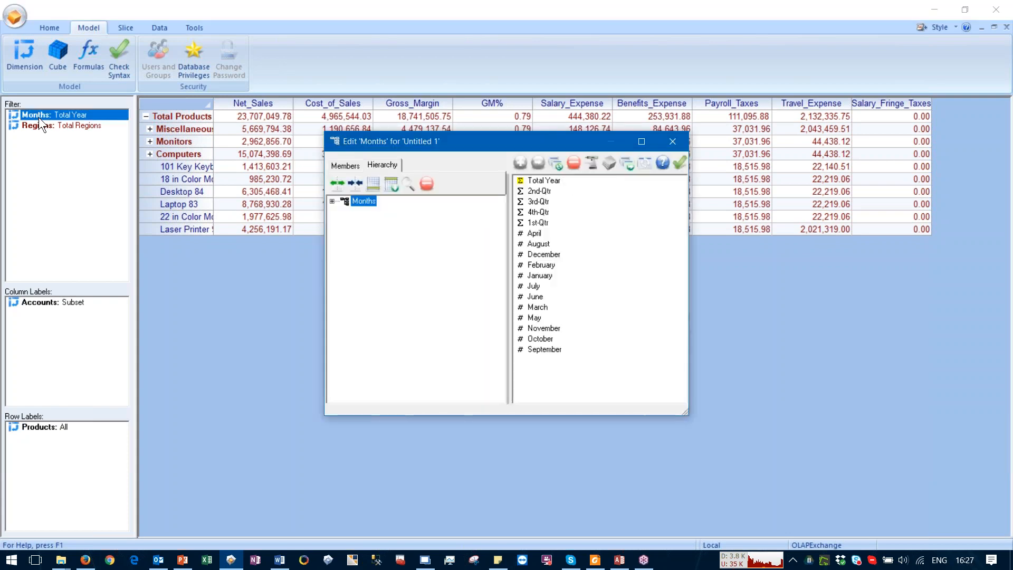
{"action": "left_click", "coordinate": [539, 267]}
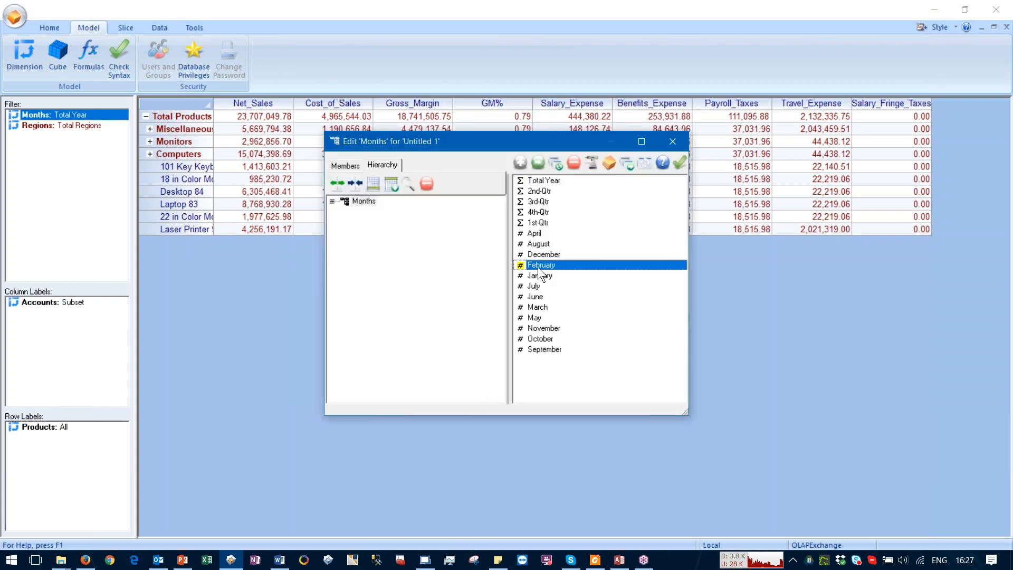
{"action": "left_click", "coordinate": [678, 163]}
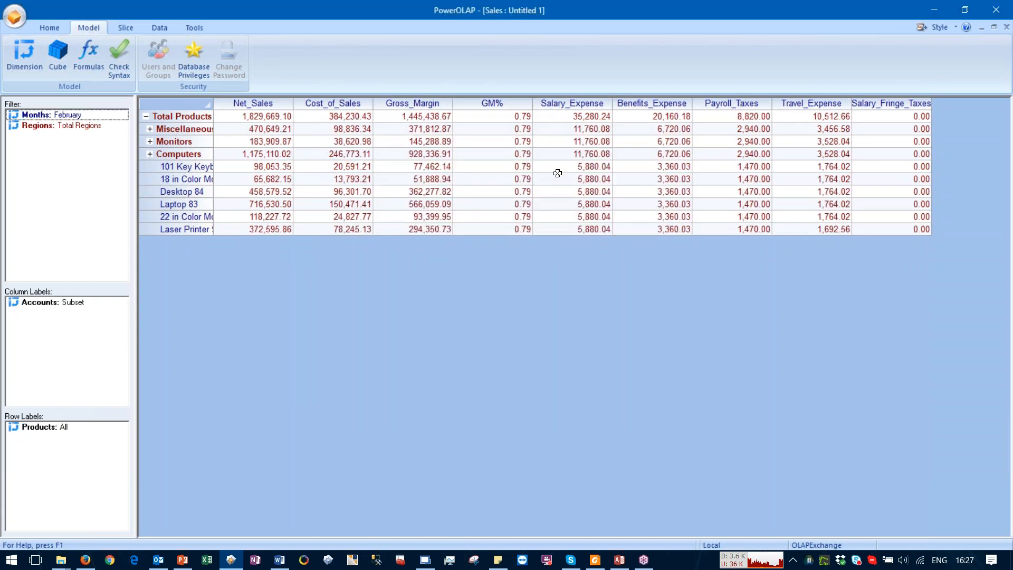
{"action": "left_click", "coordinate": [401, 128]}
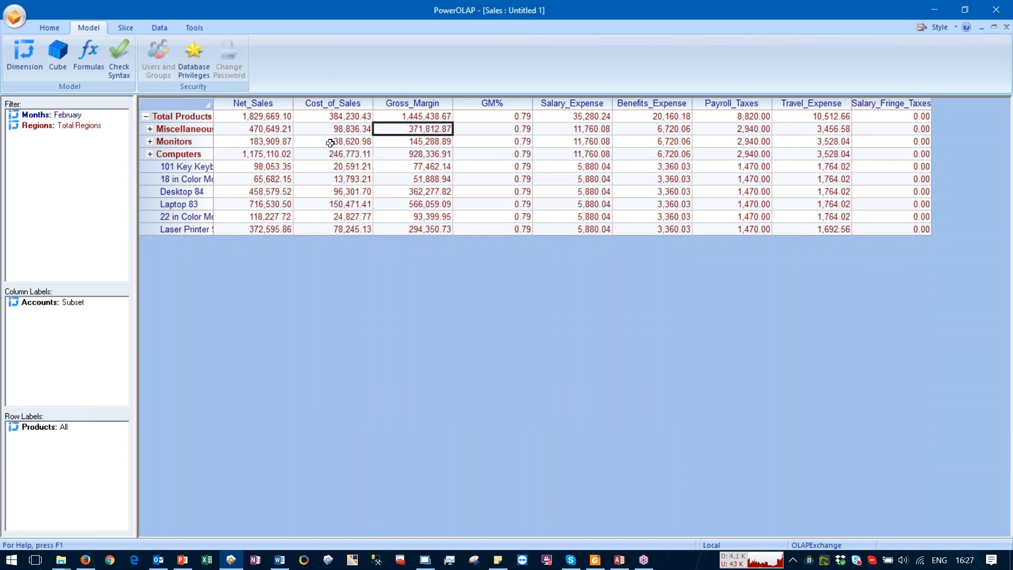
Step: Set the slice's Regions filter to Australia
{"action": "double_click", "coordinate": [39, 124]}
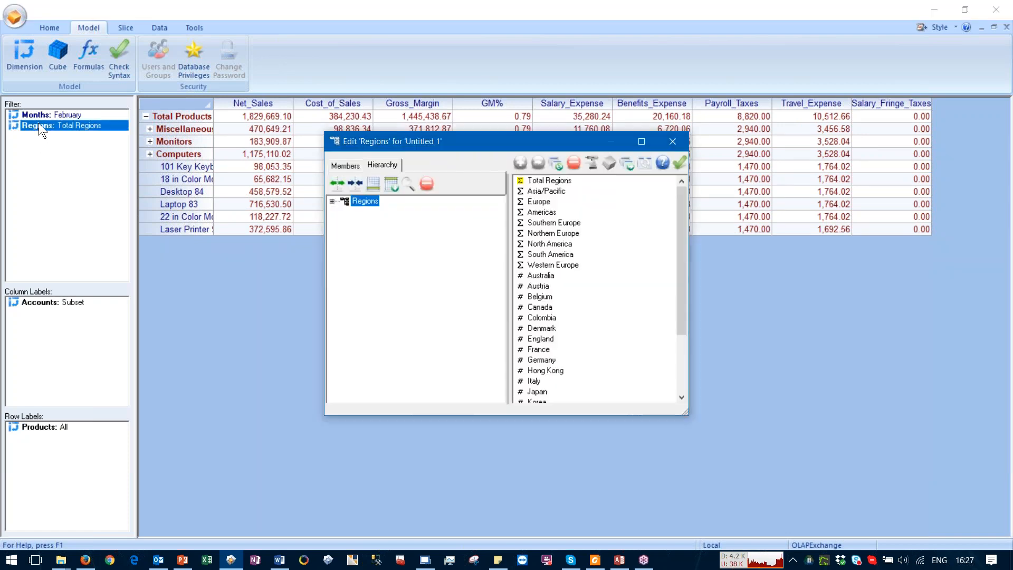
{"action": "left_click", "coordinate": [542, 276]}
{"action": "left_click", "coordinate": [680, 163]}
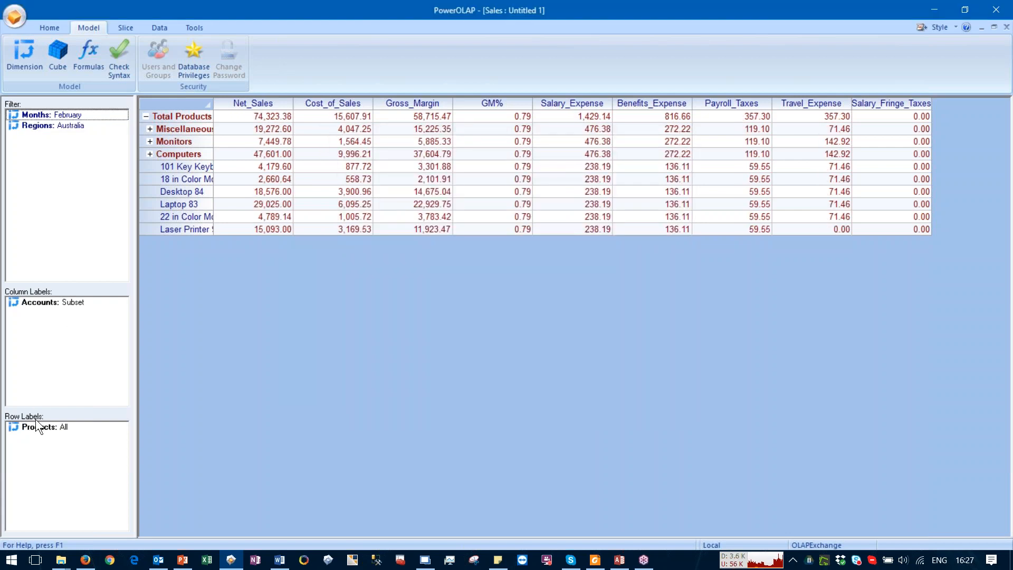
Step: Try to switch the row products to 101 Key Keyboard through the slice's Products member editor
{"action": "double_click", "coordinate": [42, 426]}
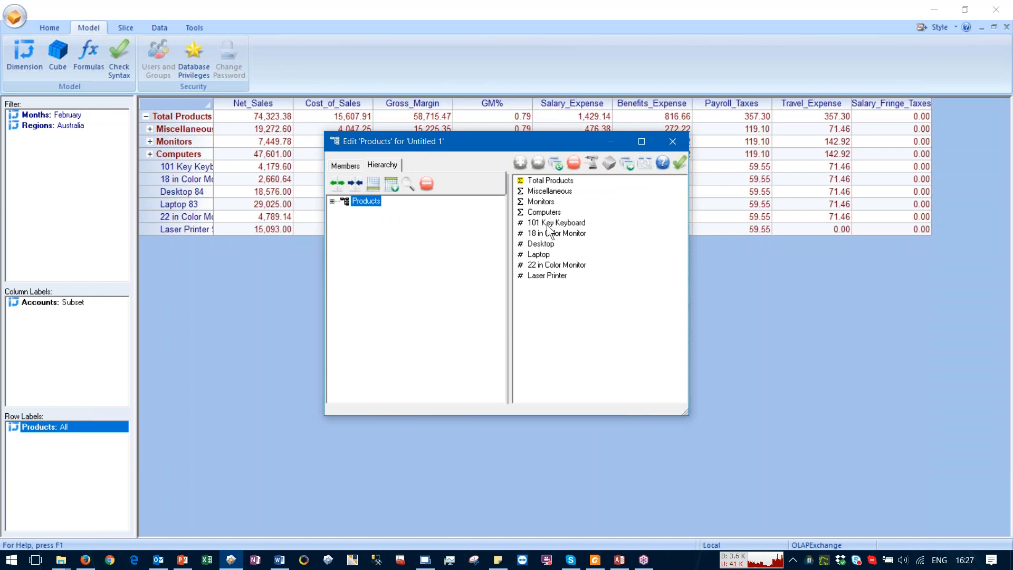
{"action": "left_click", "coordinate": [548, 225]}
{"action": "left_click", "coordinate": [662, 167]}
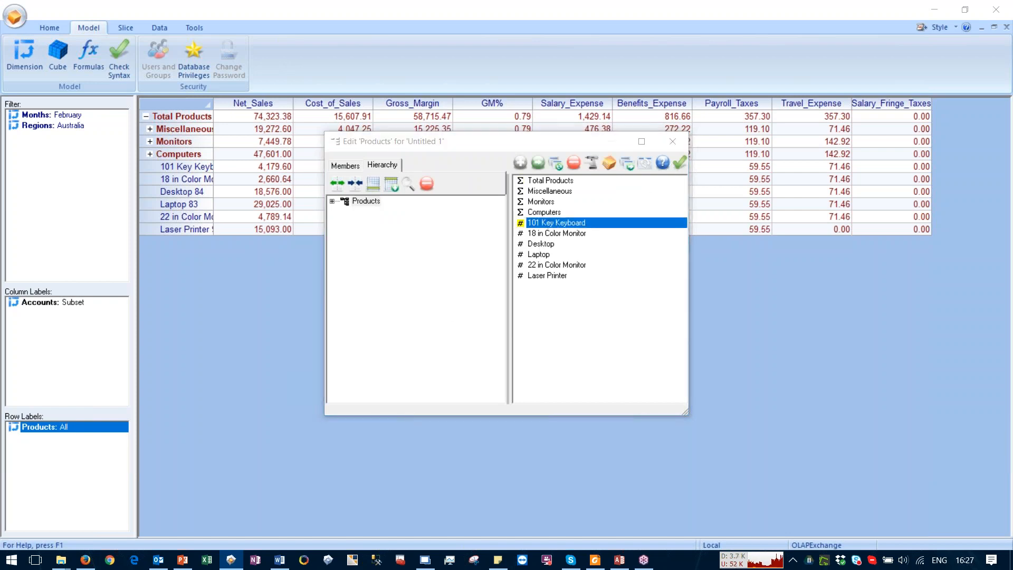
{"action": "left_click", "coordinate": [679, 162]}
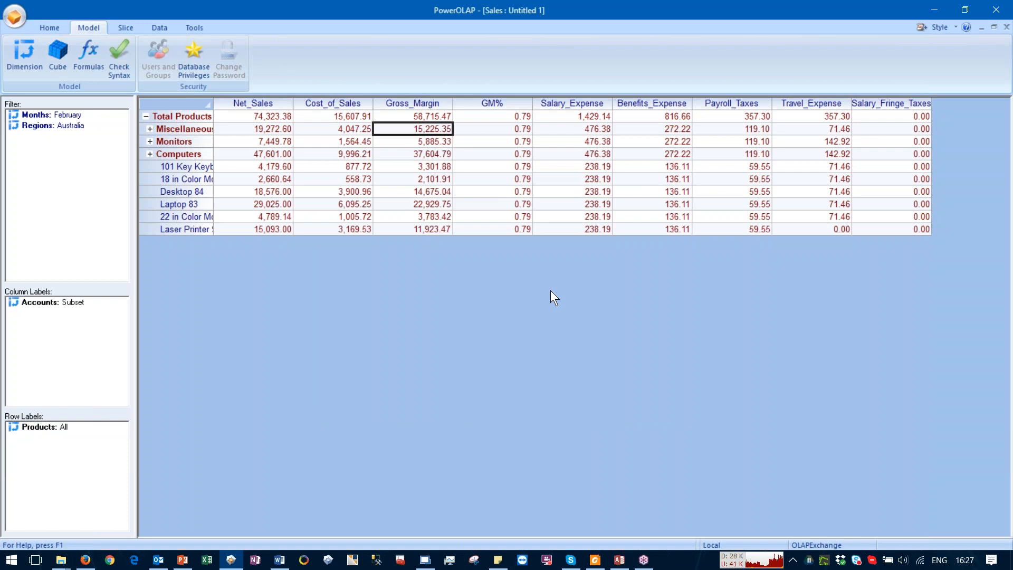
{"action": "left_click", "coordinate": [484, 177]}
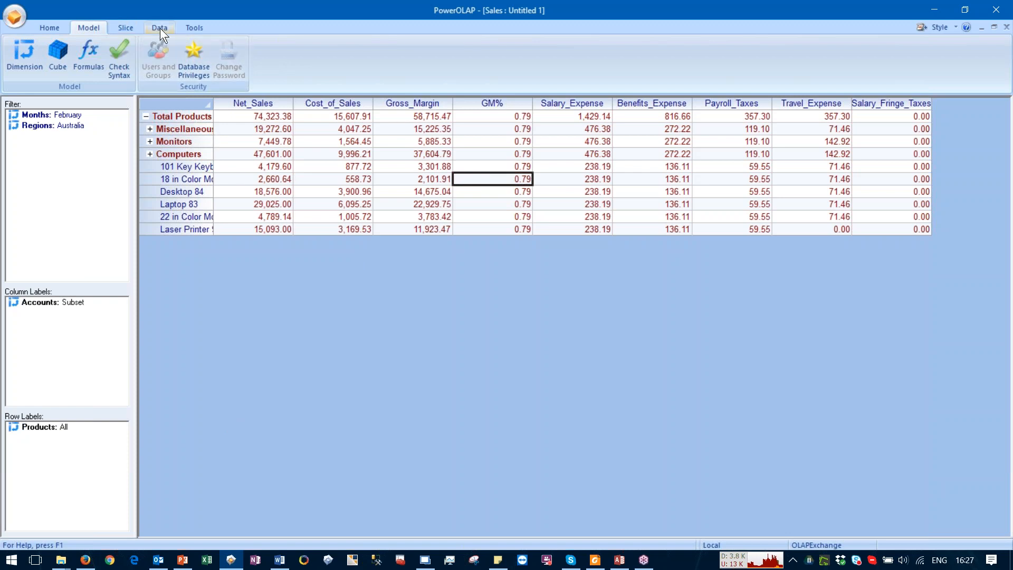
Step: Set the slice's Regions filter back to Total Regions
{"action": "double_click", "coordinate": [54, 124]}
{"action": "left_click", "coordinate": [536, 184]}
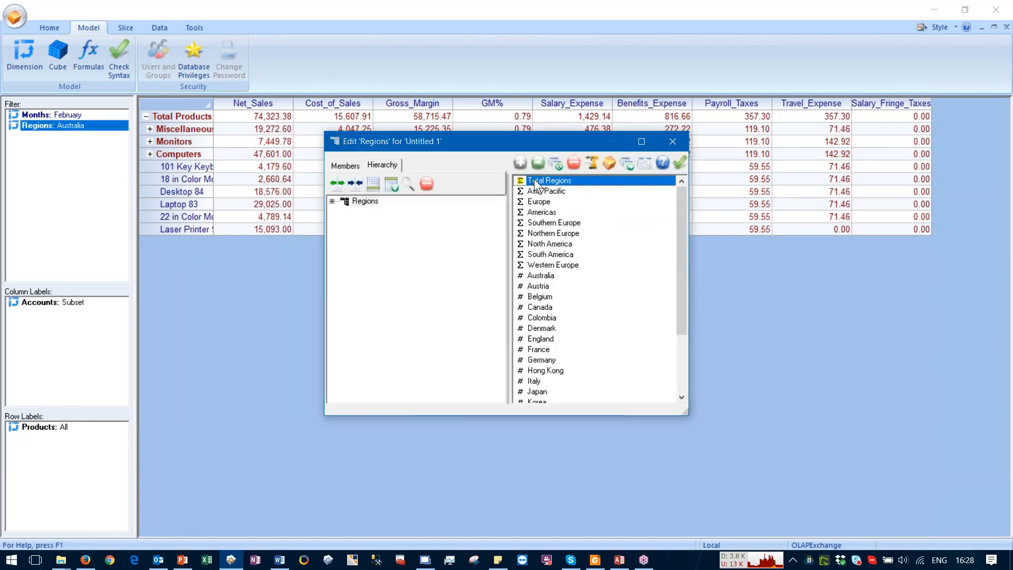
{"action": "left_click", "coordinate": [678, 163]}
Step: Drill through the Total Products Net_Sales value to the relational source, showing the defined drill-through values with all dimensions and values in the display order
{"action": "left_click", "coordinate": [237, 115]}
{"action": "double_click", "coordinate": [238, 117]}
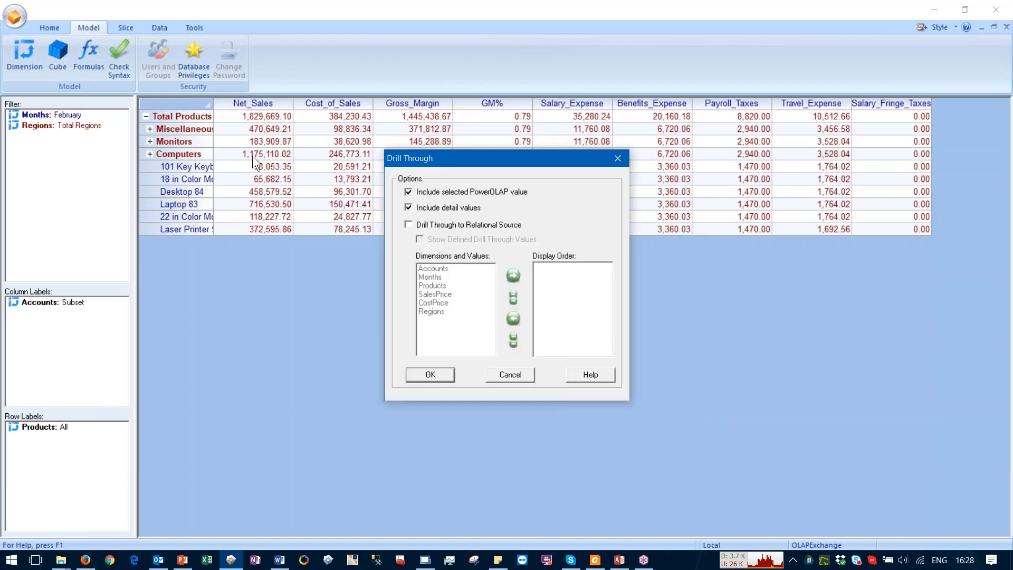
{"action": "left_click", "coordinate": [417, 223]}
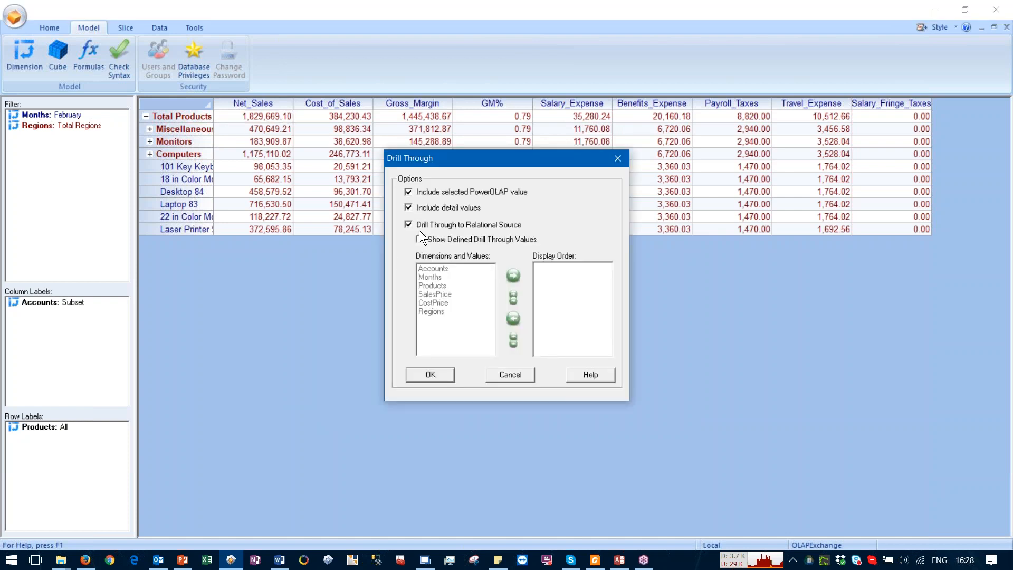
{"action": "left_click", "coordinate": [422, 236]}
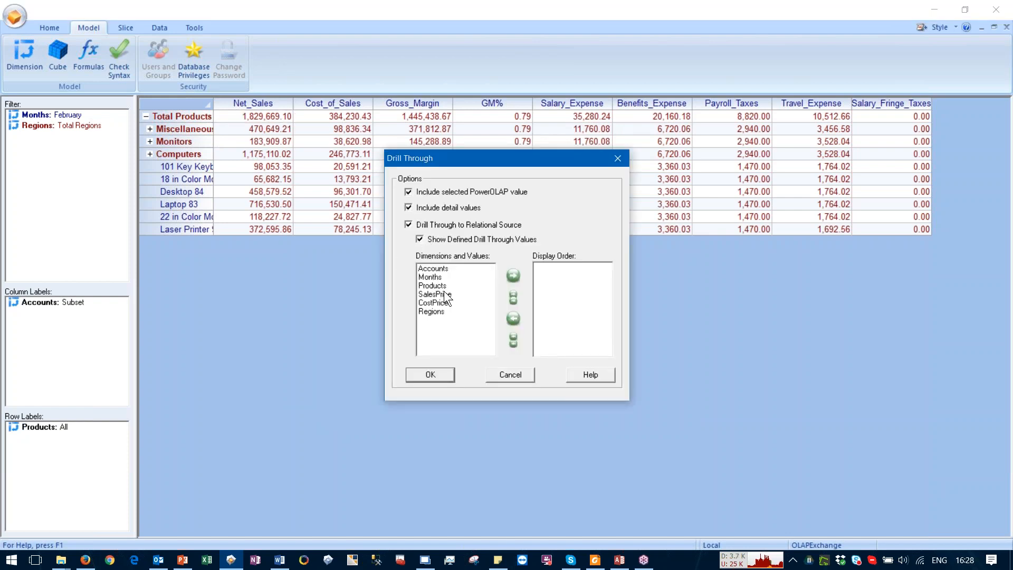
{"action": "left_click", "coordinate": [515, 297]}
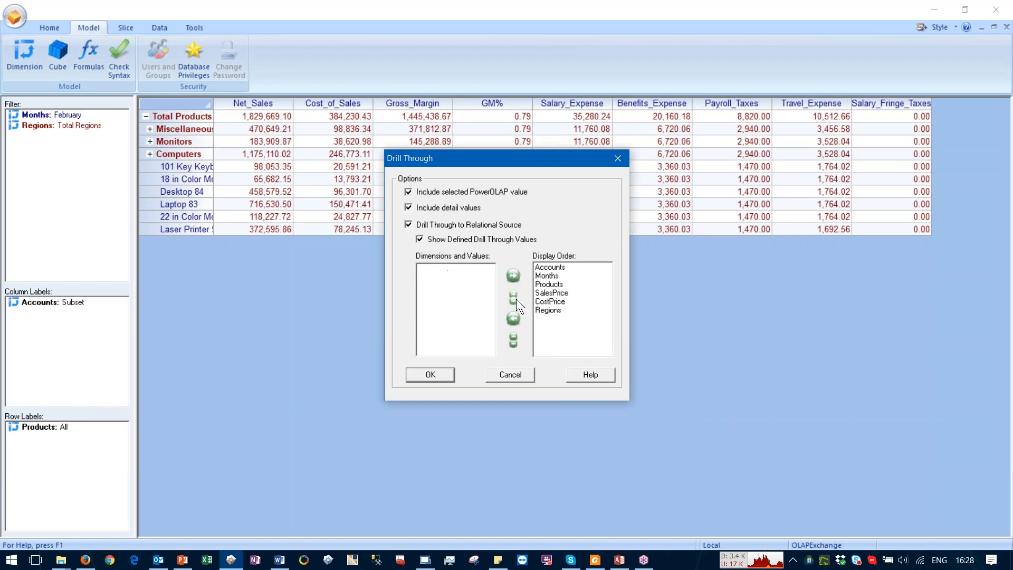
{"action": "left_click", "coordinate": [550, 293]}
{"action": "left_click", "coordinate": [549, 302]}
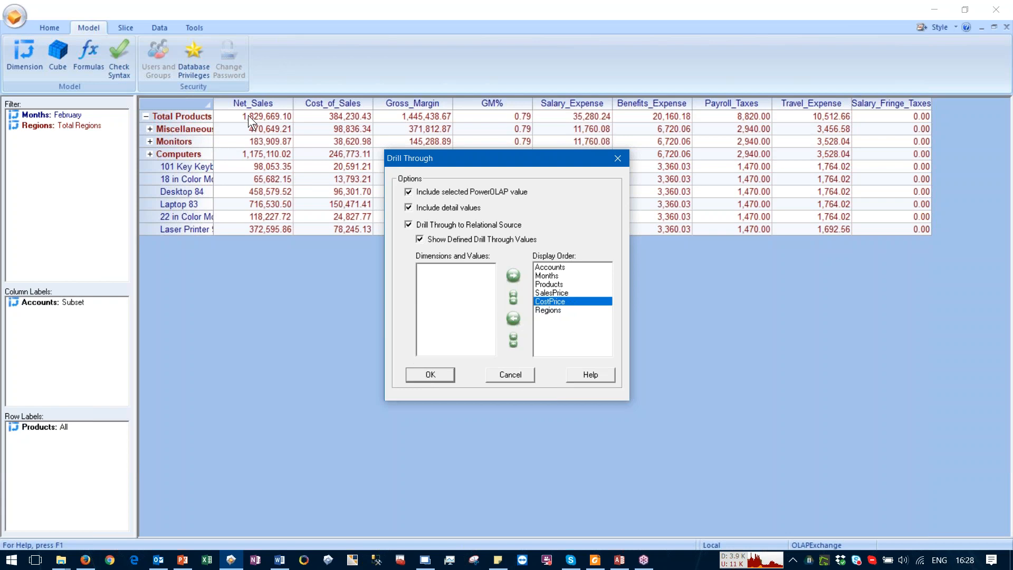
{"action": "left_click", "coordinate": [428, 374]}
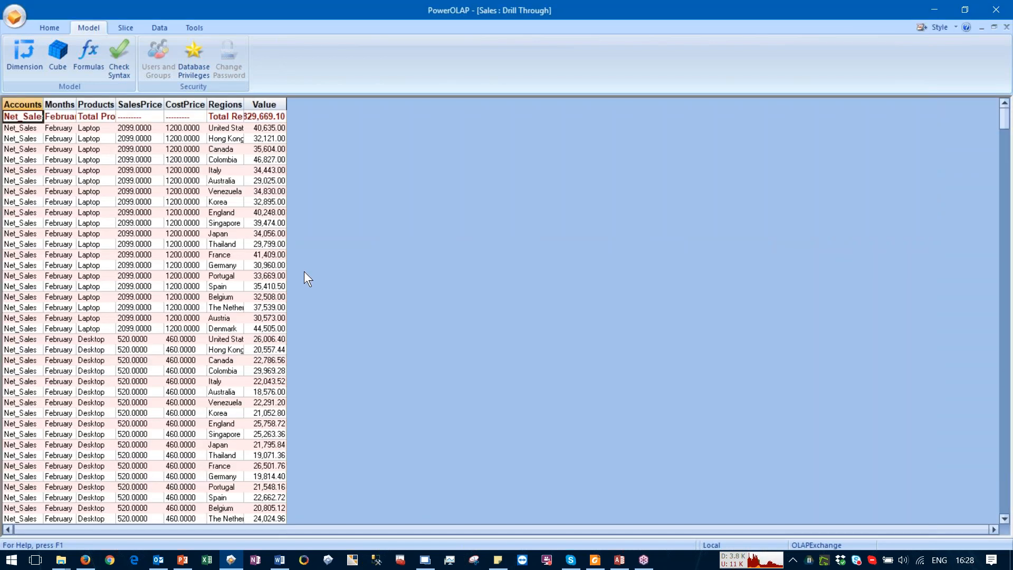
Step: Examine the SalesPrice and CostPrice columns in the drill-through result
{"action": "left_click", "coordinate": [137, 117]}
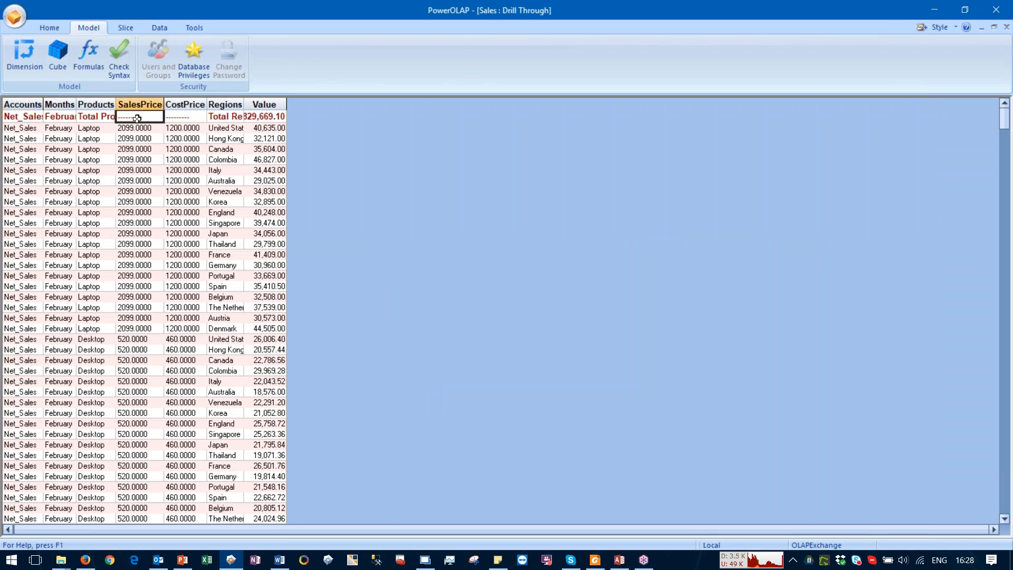
{"action": "left_click_drag", "start_coordinate": [138, 119], "coordinate": [138, 215]}
{"action": "left_click_drag", "start_coordinate": [183, 149], "coordinate": [176, 232]}
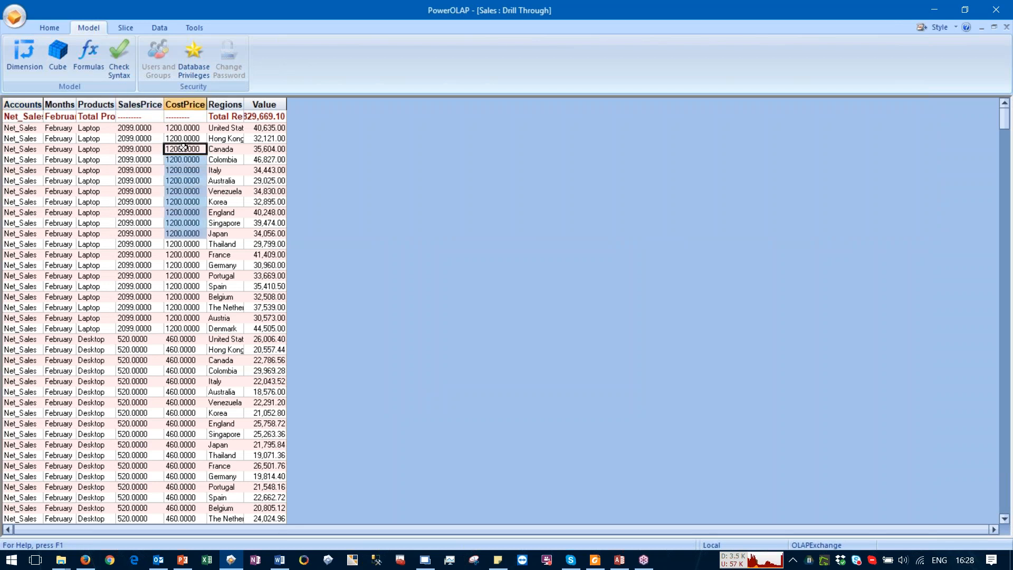
Step: Export the drill-through result to a new Excel worksheet
{"action": "left_click", "coordinate": [124, 27]}
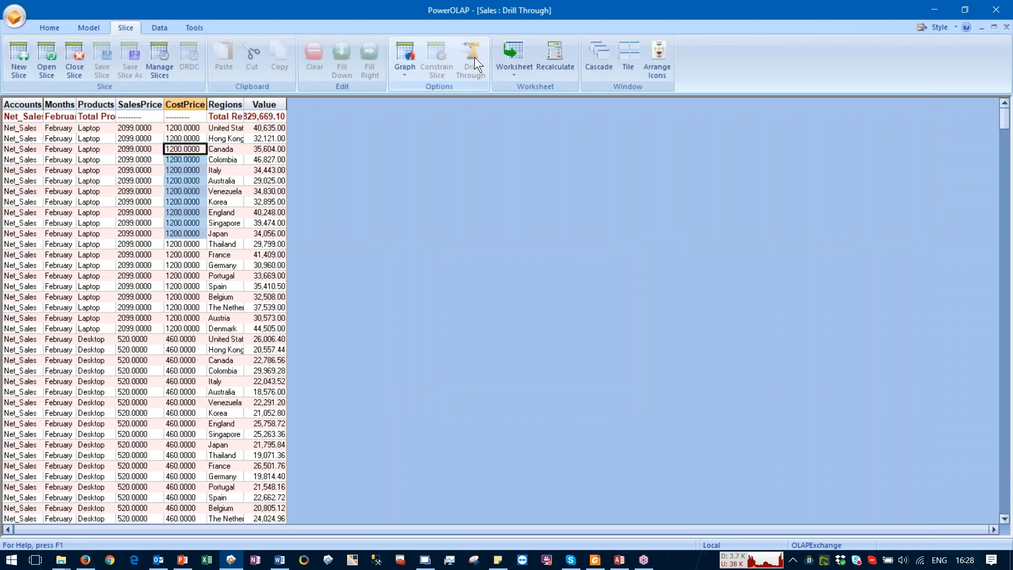
{"action": "left_click", "coordinate": [508, 45]}
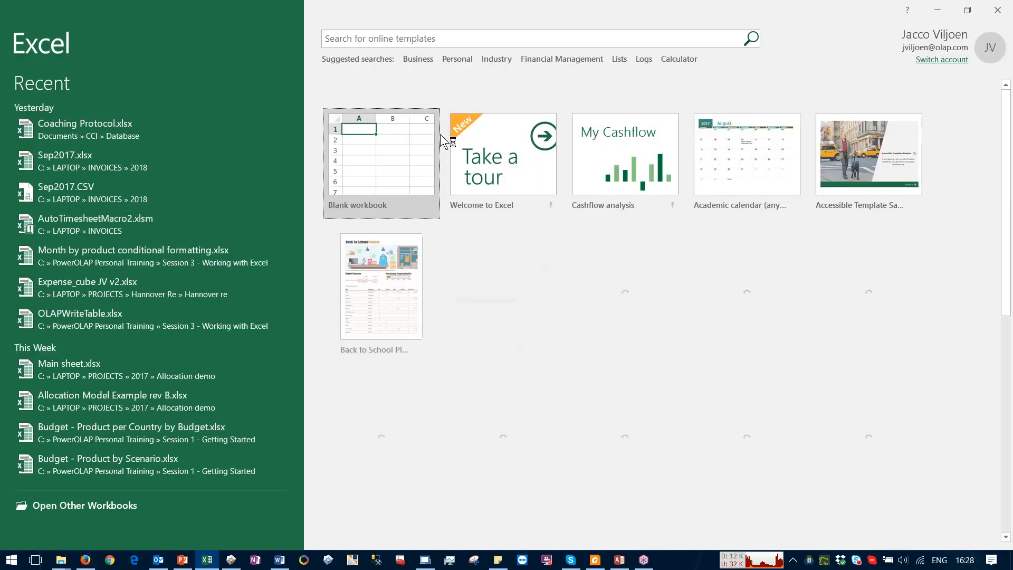
{"action": "left_click", "coordinate": [420, 144]}
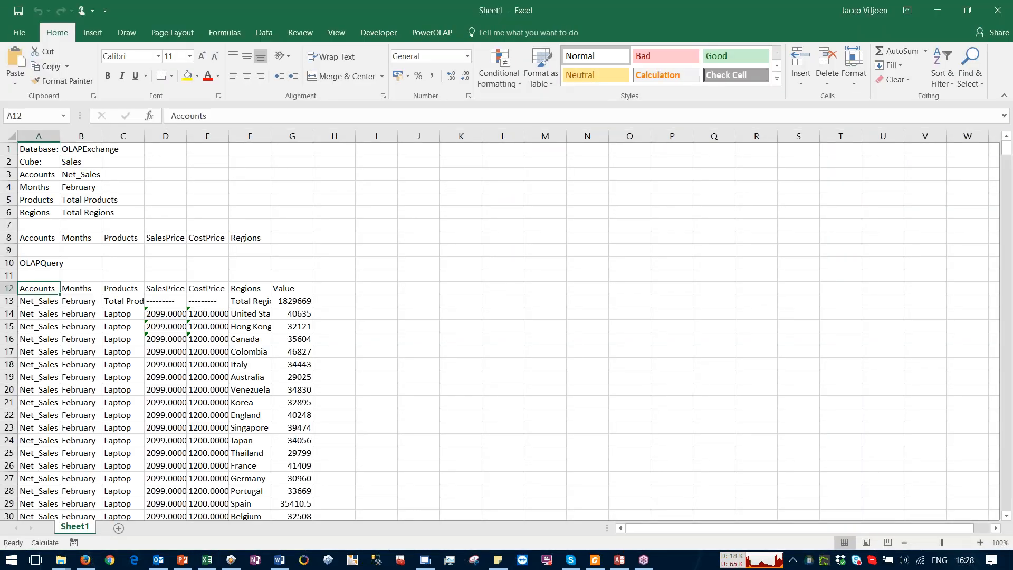
Step: Look over the laptop SalesPrice and CostPrice cells, and close the exported workbook without saving it
{"action": "left_click", "coordinate": [159, 326]}
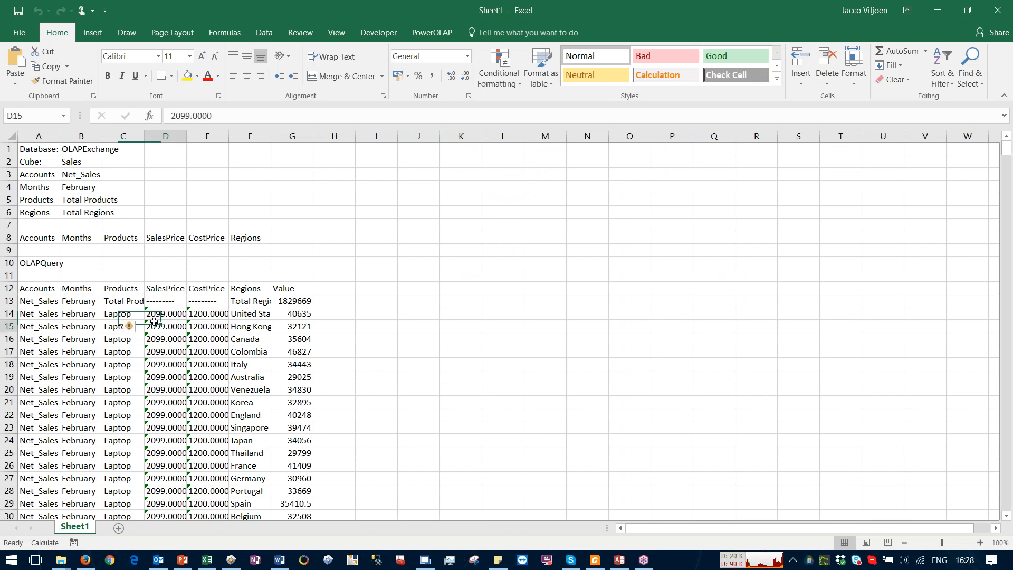
{"action": "left_click", "coordinate": [210, 326]}
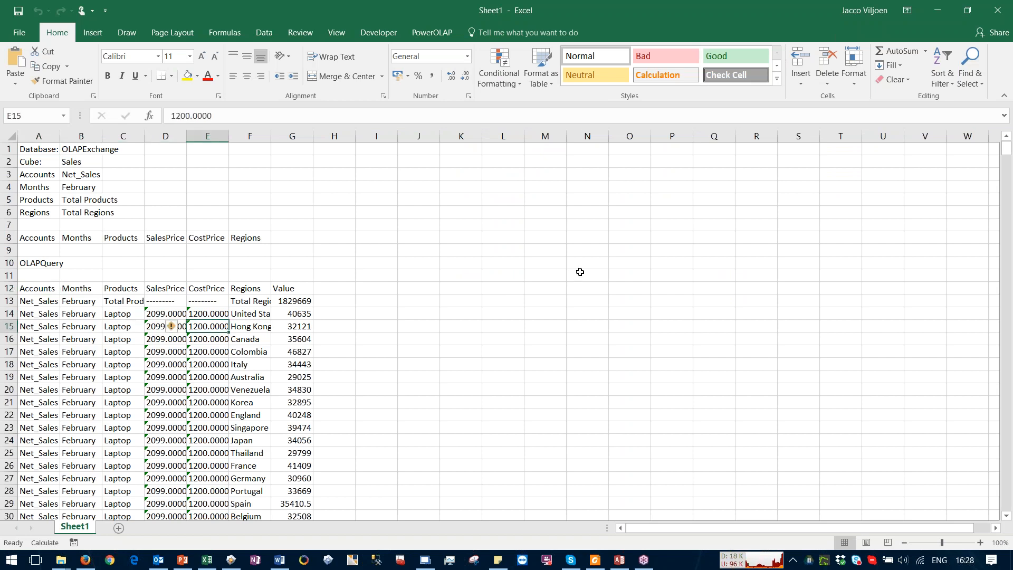
{"action": "left_click", "coordinate": [994, 15]}
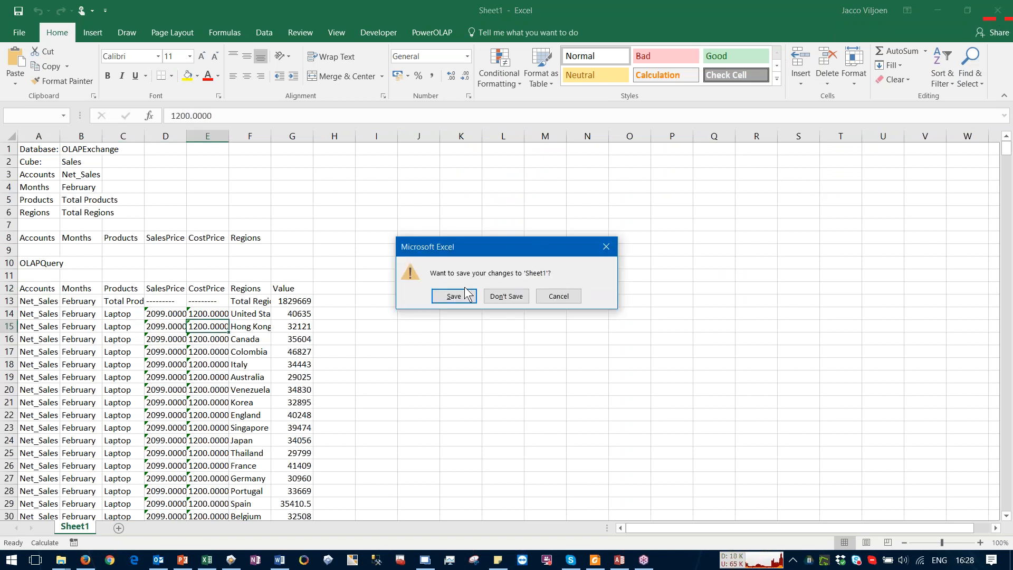
{"action": "left_click", "coordinate": [493, 300]}
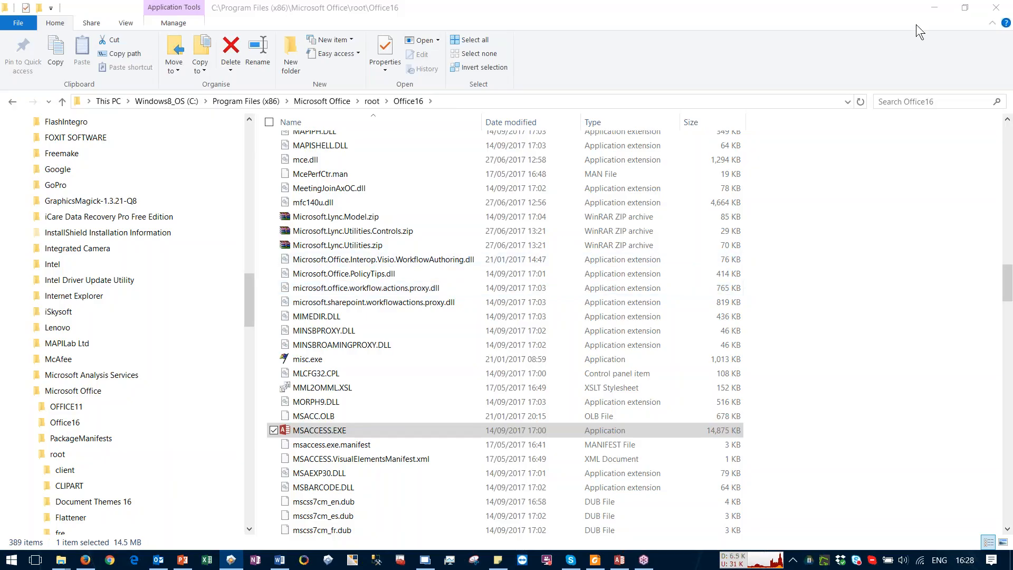
Step: Minimise the file manager and calendar windows, switch back to PowerOLAP and close the drill-through result
{"action": "left_click", "coordinate": [935, 9]}
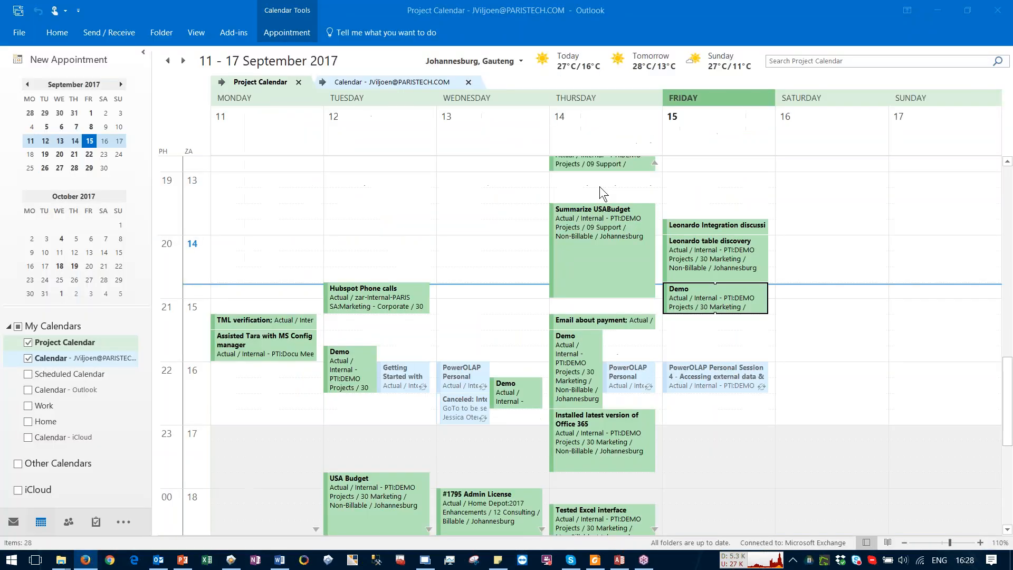
{"action": "left_click", "coordinate": [938, 11]}
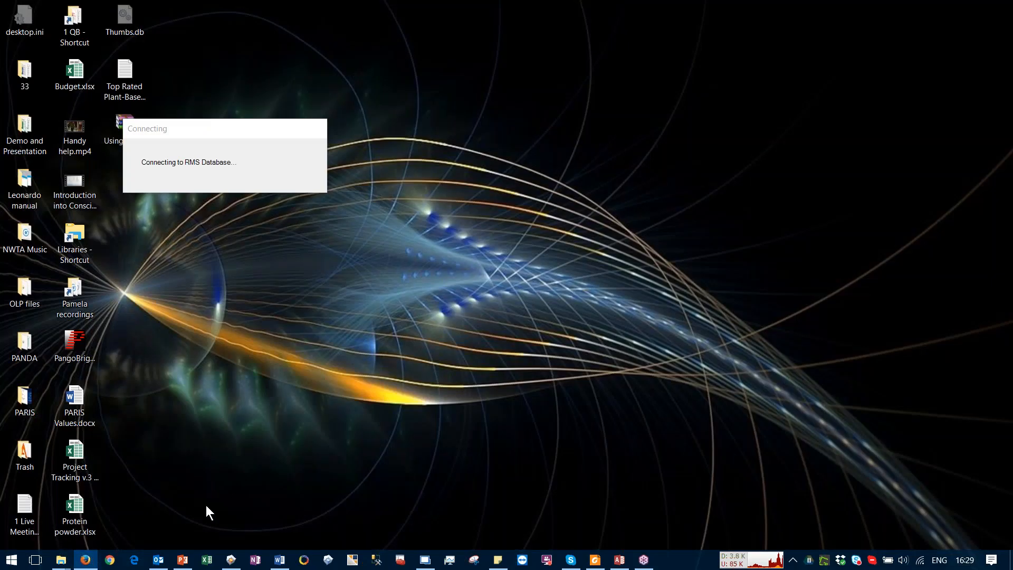
{"action": "left_click", "coordinate": [231, 560]}
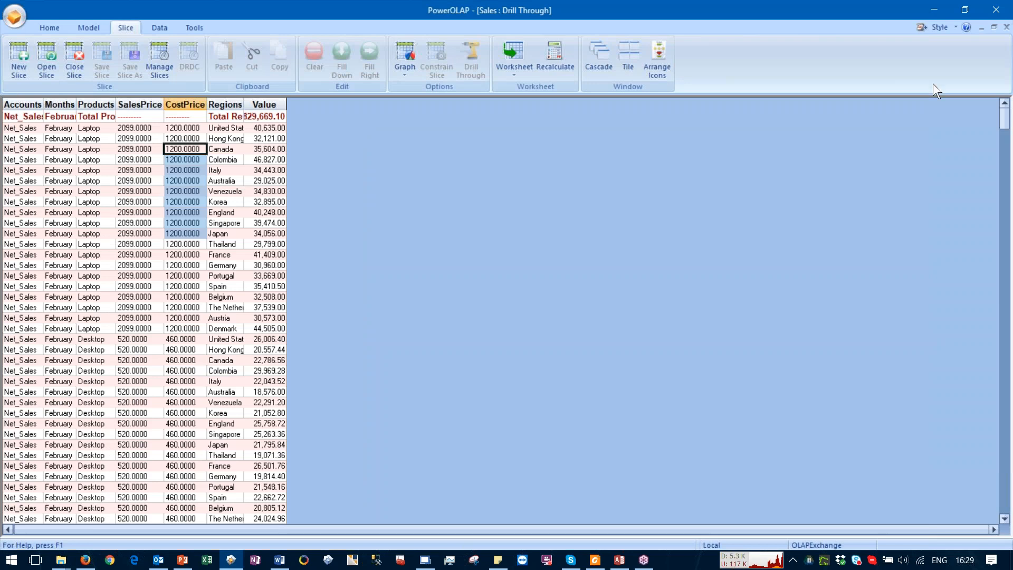
{"action": "left_click", "coordinate": [1006, 27]}
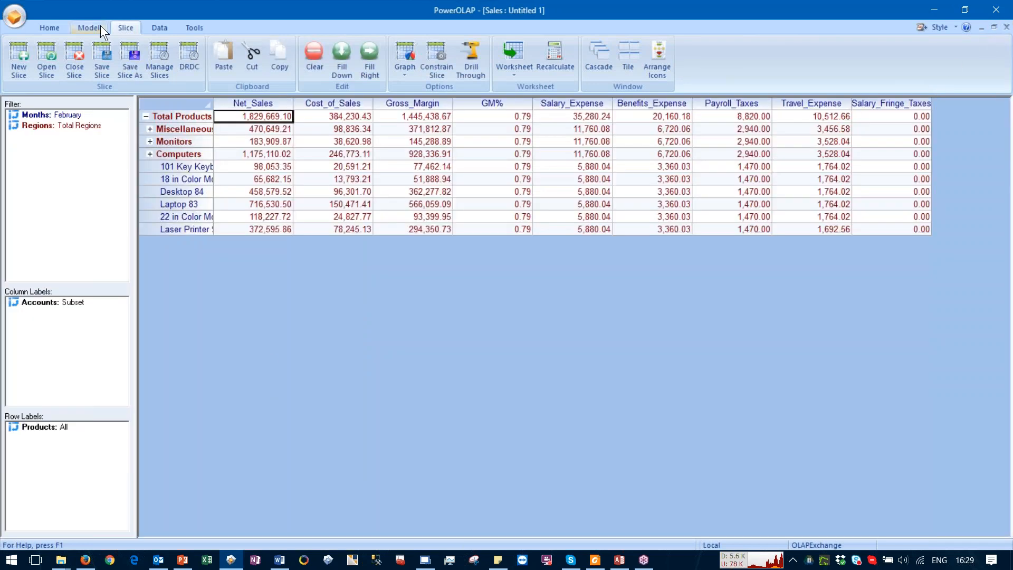
Step: Export the Sales cube's metadata with its Accounts, Months, Products and Regions dimensions to "meta data.txt" in the Session 4 folder
{"action": "left_click", "coordinate": [82, 32]}
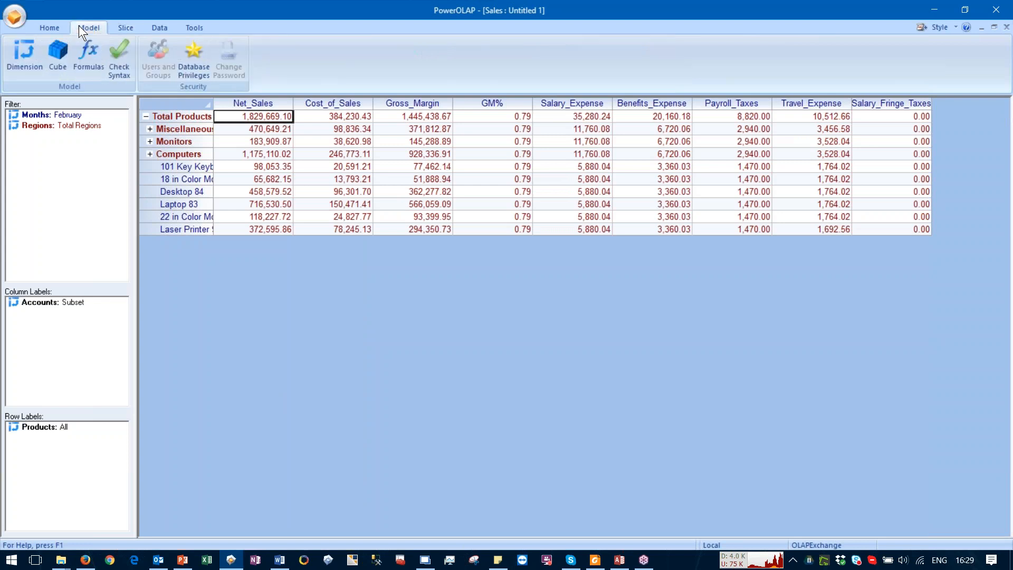
{"action": "left_click", "coordinate": [159, 29]}
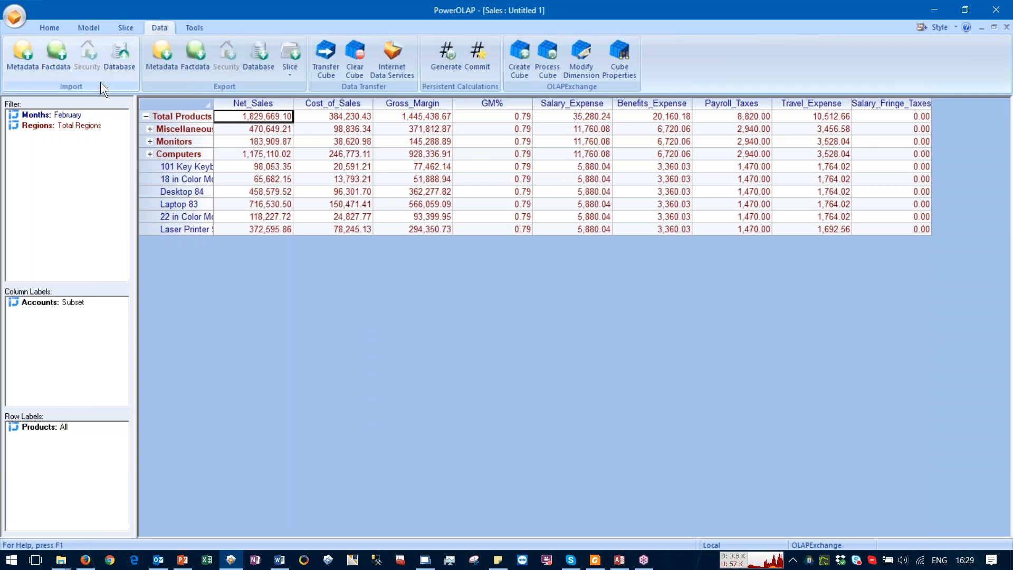
{"action": "left_click", "coordinate": [161, 50]}
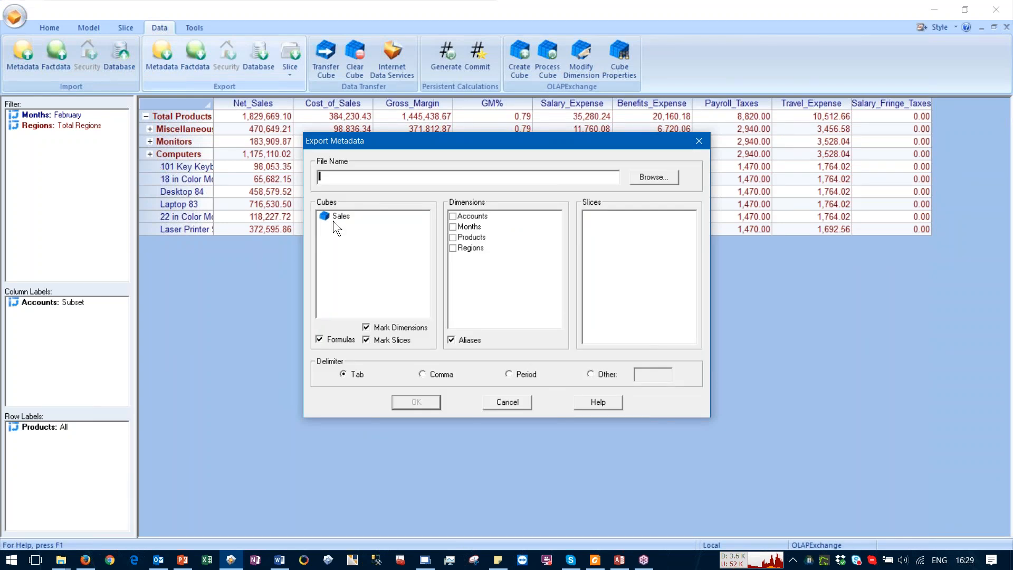
{"action": "left_click", "coordinate": [343, 217]}
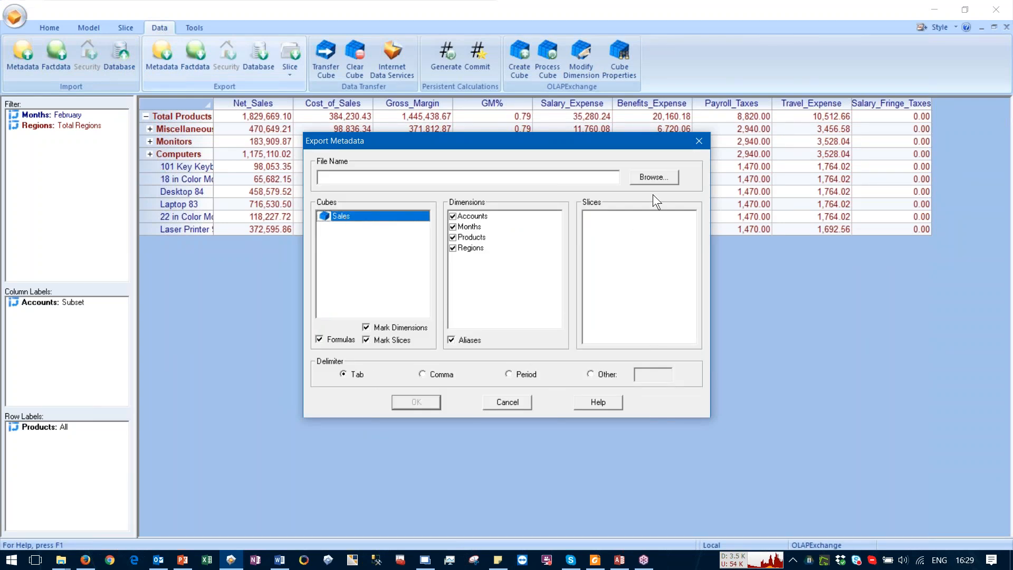
{"action": "left_click", "coordinate": [651, 179]}
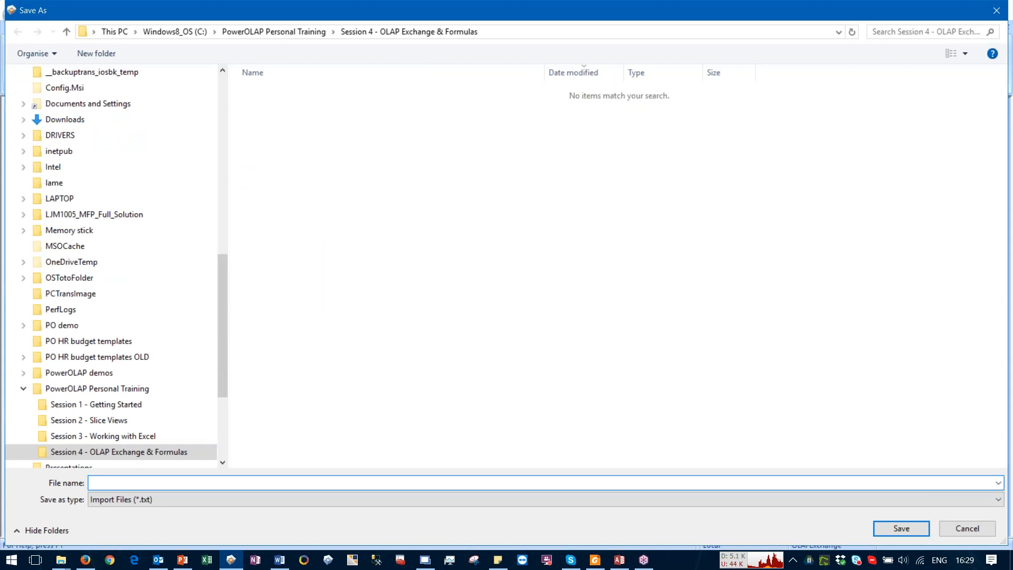
{"action": "type", "text": "meta data"}
{"action": "left_click", "coordinate": [881, 530]}
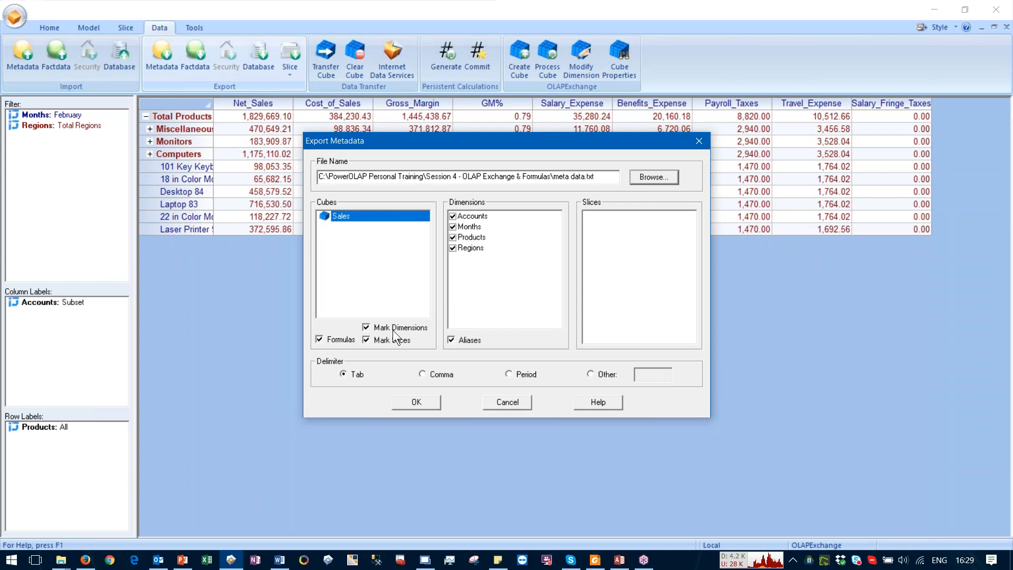
{"action": "left_click", "coordinate": [417, 402]}
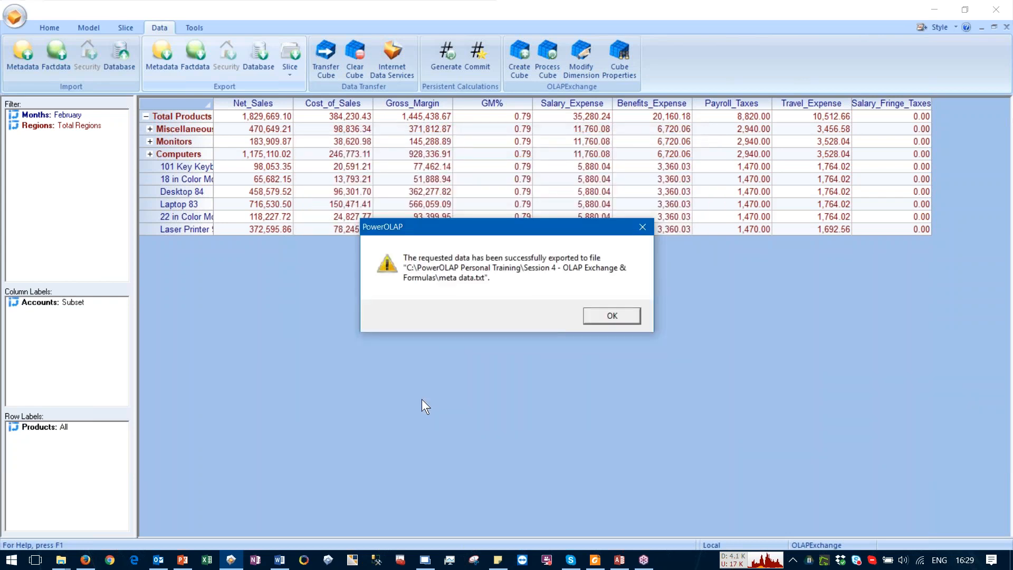
{"action": "left_click", "coordinate": [619, 315]}
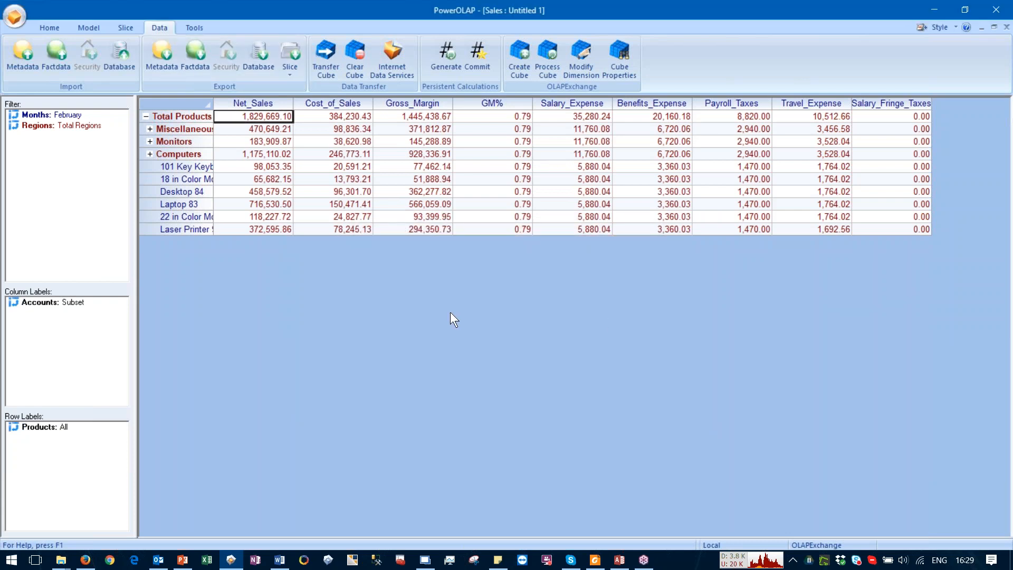
Step: Add a fact data export task named "Etport" for the Sales cube, writing to "fact data.txt" in the Session 4 folder
{"action": "left_click", "coordinate": [198, 53]}
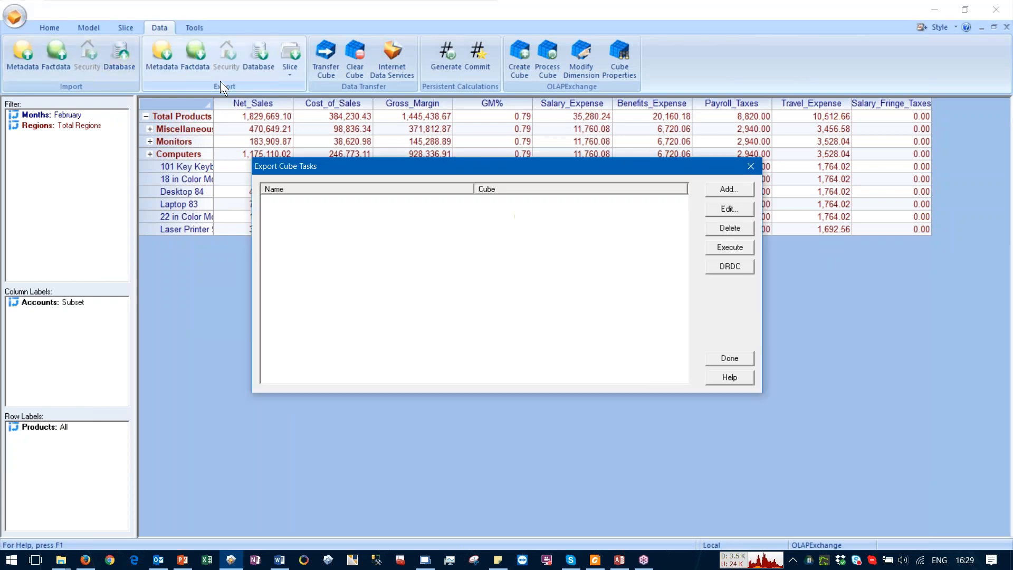
{"action": "left_click", "coordinate": [717, 189]}
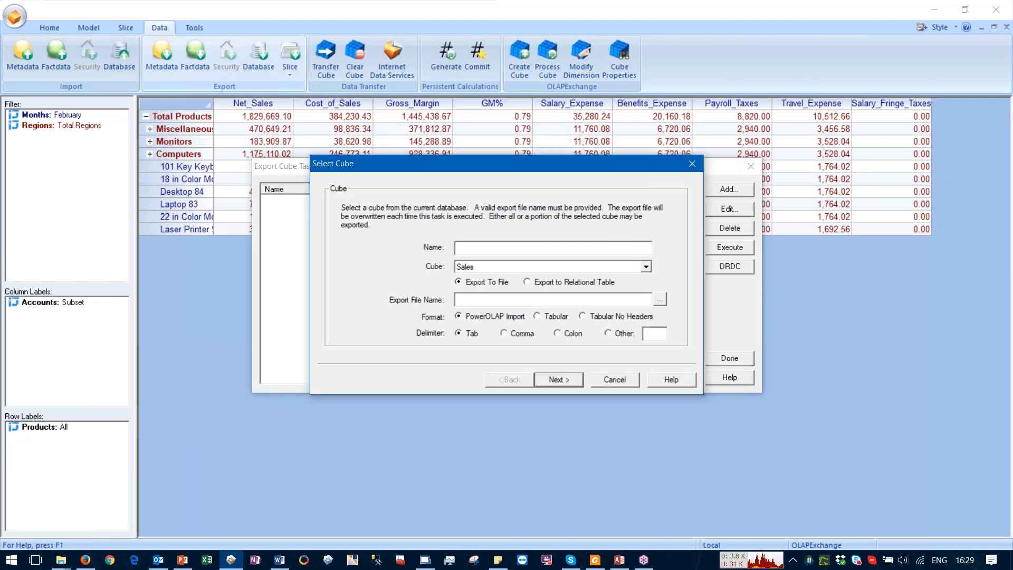
{"action": "type", "text": "Etport"}
{"action": "left_click", "coordinate": [483, 300]}
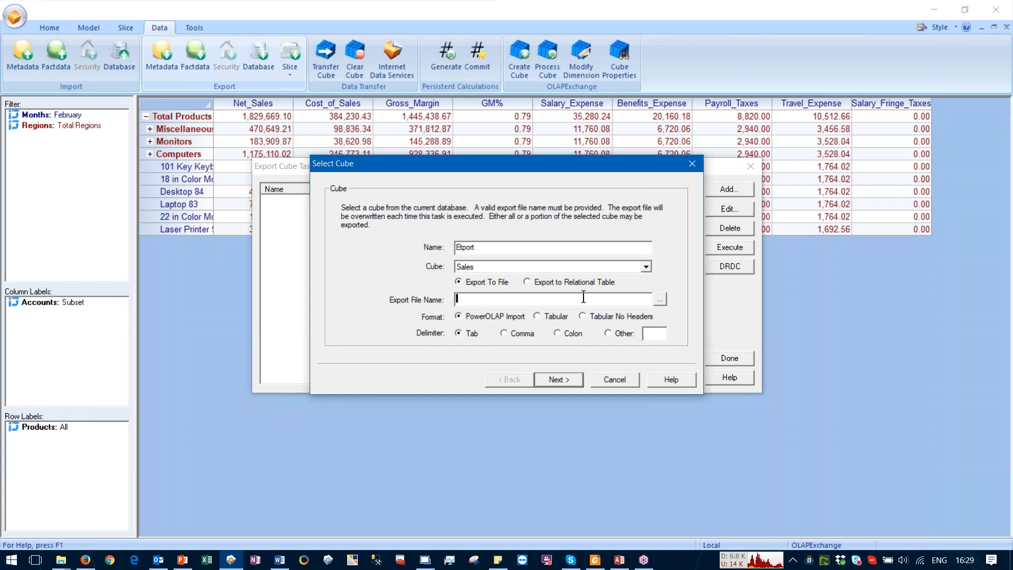
{"action": "left_click", "coordinate": [660, 299]}
{"action": "left_click", "coordinate": [260, 91]}
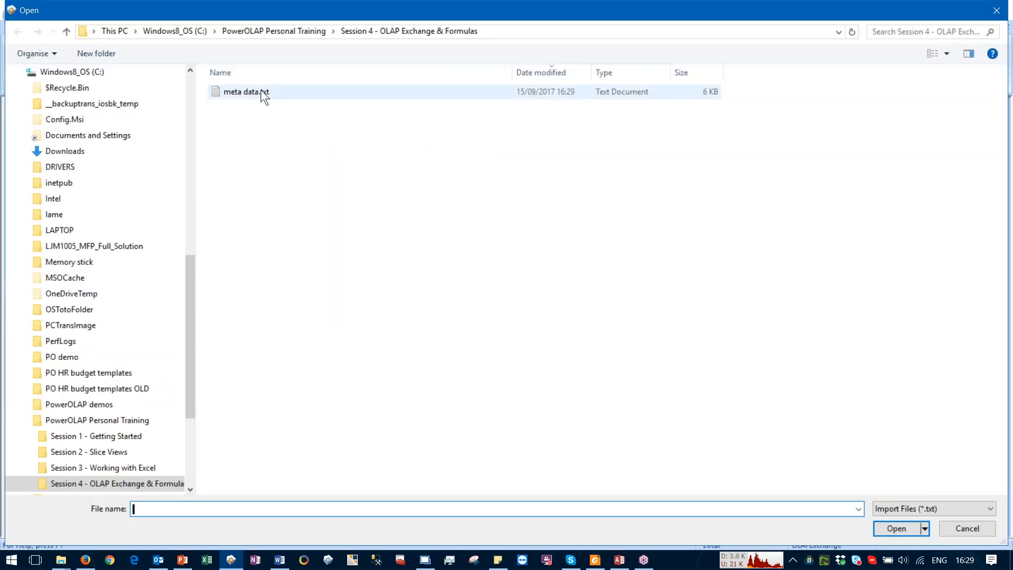
{"action": "left_click", "coordinate": [142, 509]}
{"action": "double_click", "coordinate": [142, 510]}
{"action": "type", "text": "factdata.txt"}
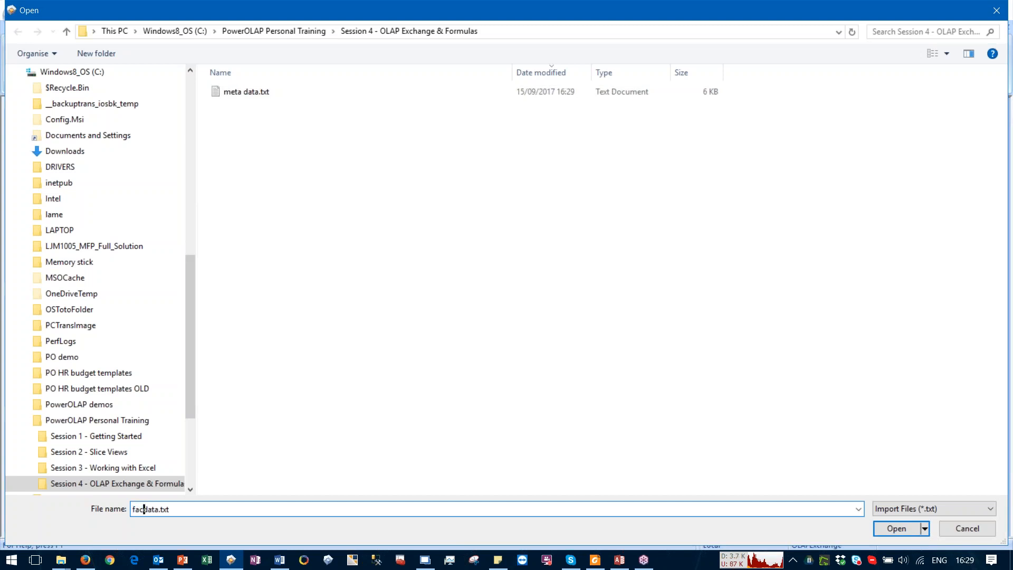
{"action": "left_click", "coordinate": [892, 526]}
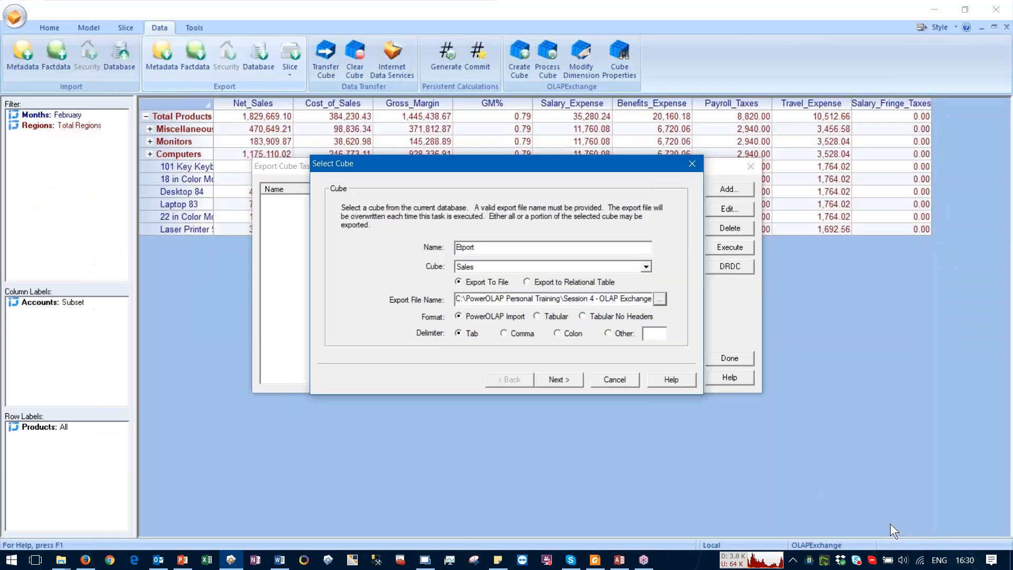
Step: Keep zeros, aggregates and calculated values skipped, limit the Months members to January, February and March, and finish the export task
{"action": "left_click", "coordinate": [561, 378]}
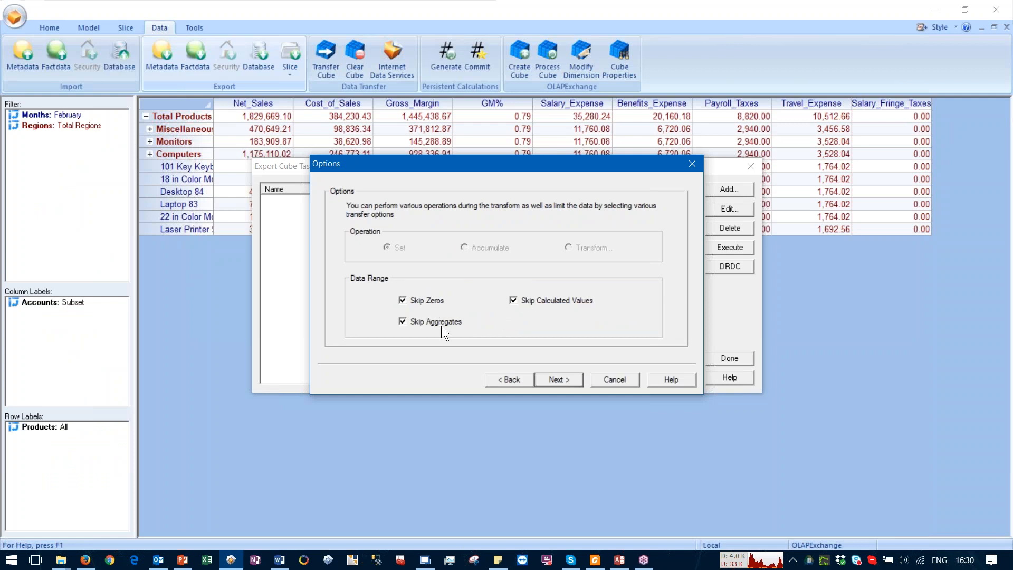
{"action": "left_click", "coordinate": [552, 380]}
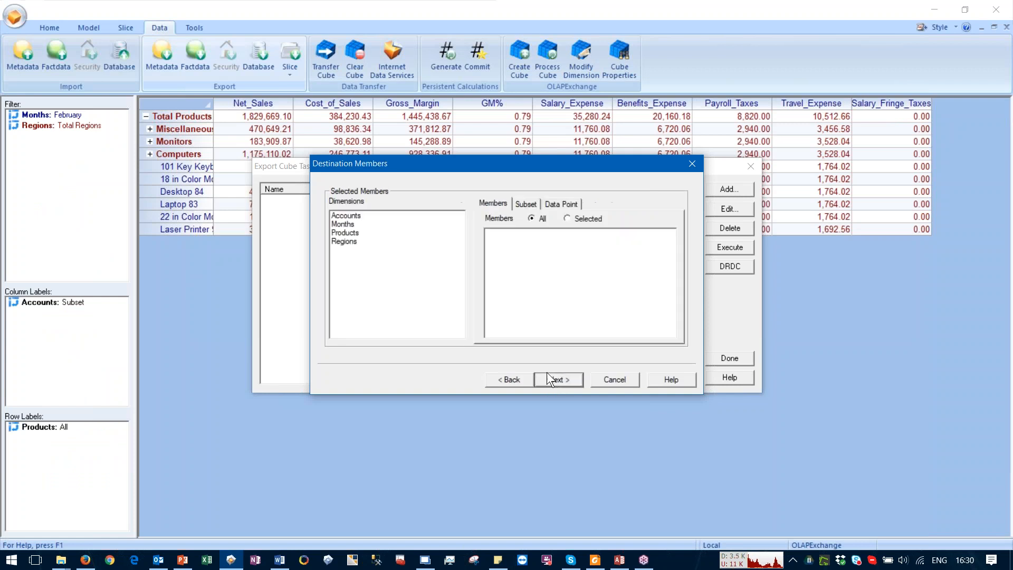
{"action": "left_click", "coordinate": [353, 223]}
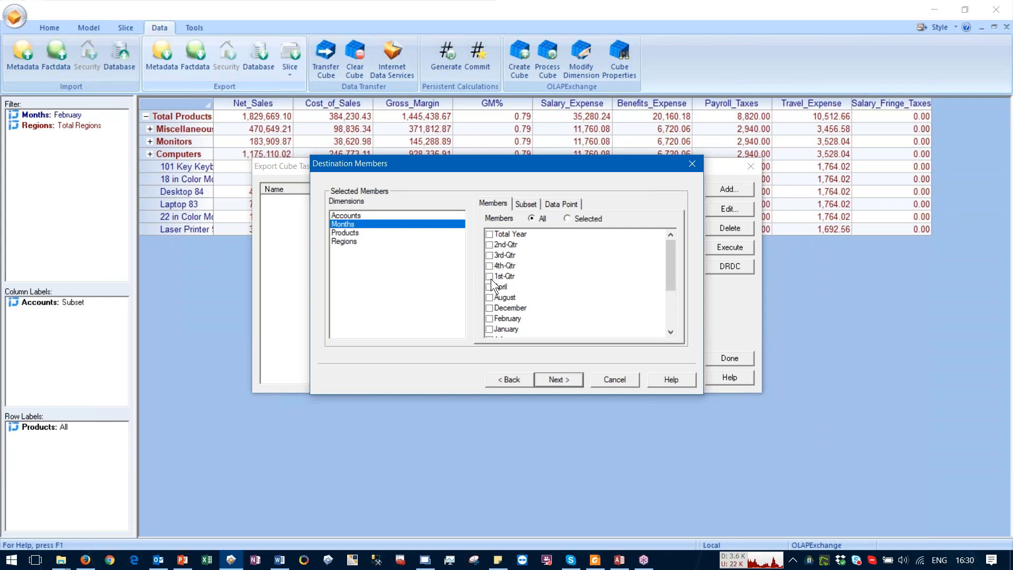
{"action": "scroll", "coordinate": [511, 311], "scroll_direction": "down", "scroll_amount": 2}
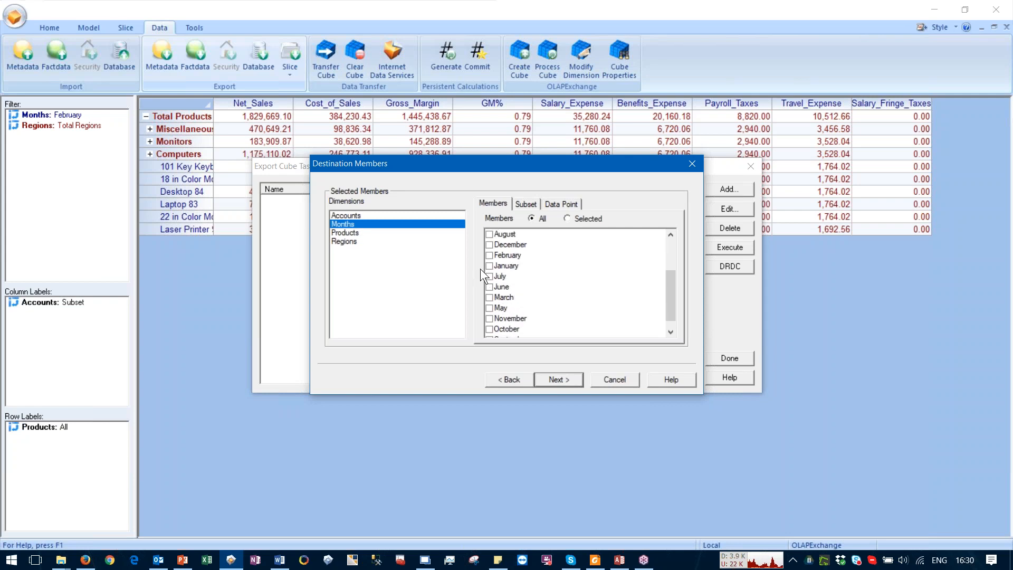
{"action": "left_click", "coordinate": [490, 265]}
{"action": "left_click", "coordinate": [490, 257]}
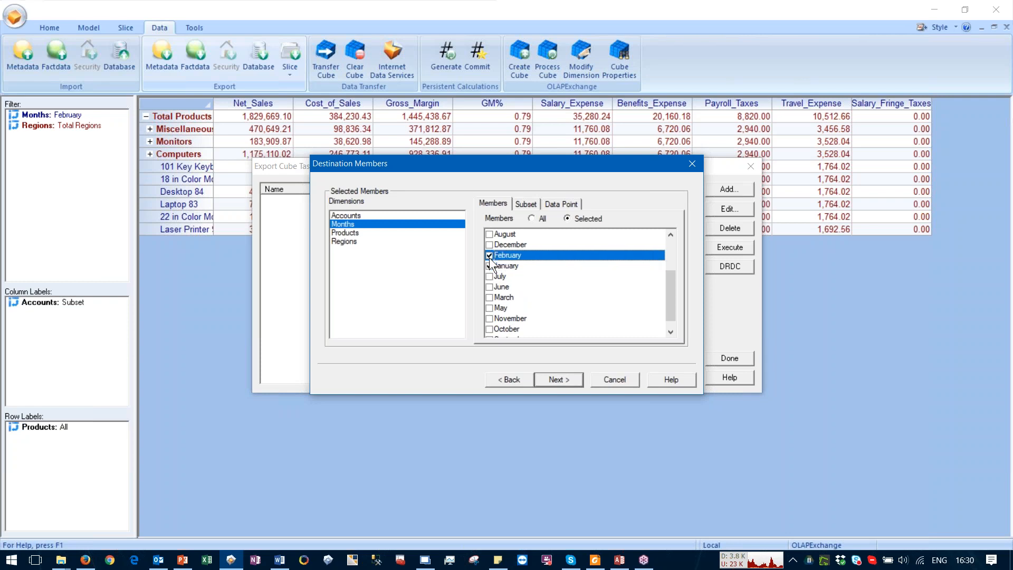
{"action": "left_click", "coordinate": [490, 297]}
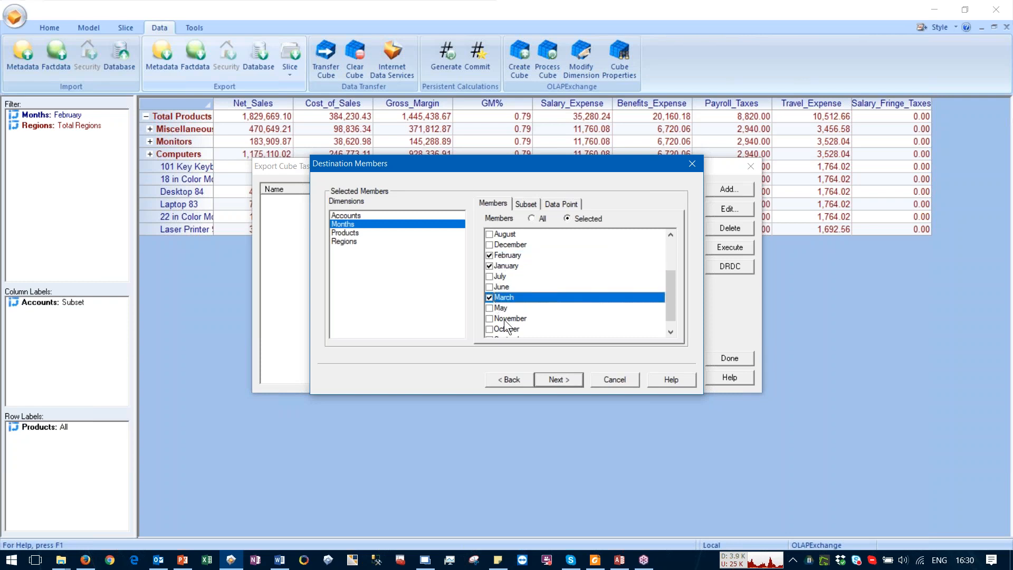
{"action": "left_click", "coordinate": [552, 380]}
{"action": "left_click", "coordinate": [554, 380]}
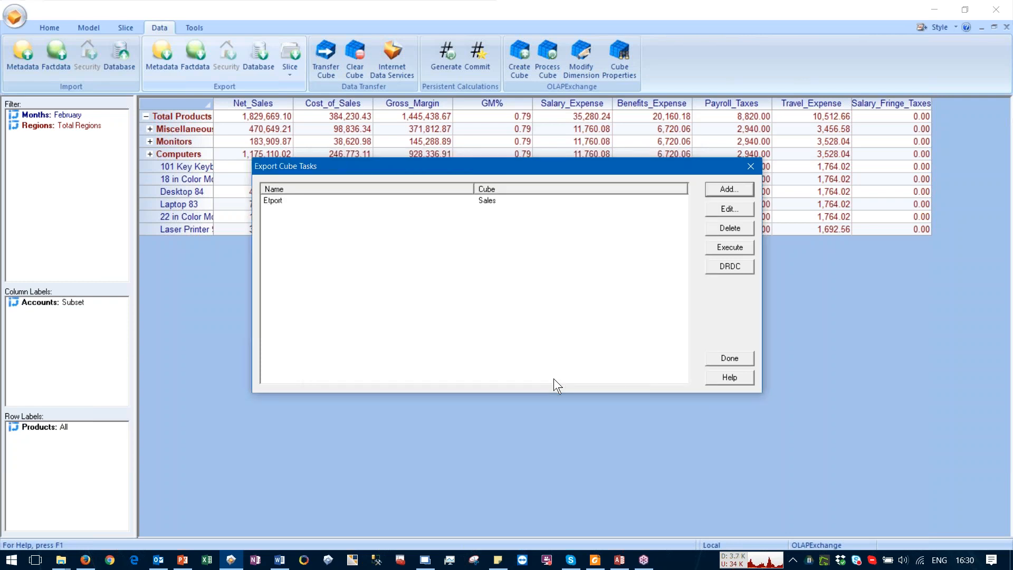
Step: Execute the "Etport" task for the Sales cube and close the export task list
{"action": "left_click", "coordinate": [296, 201]}
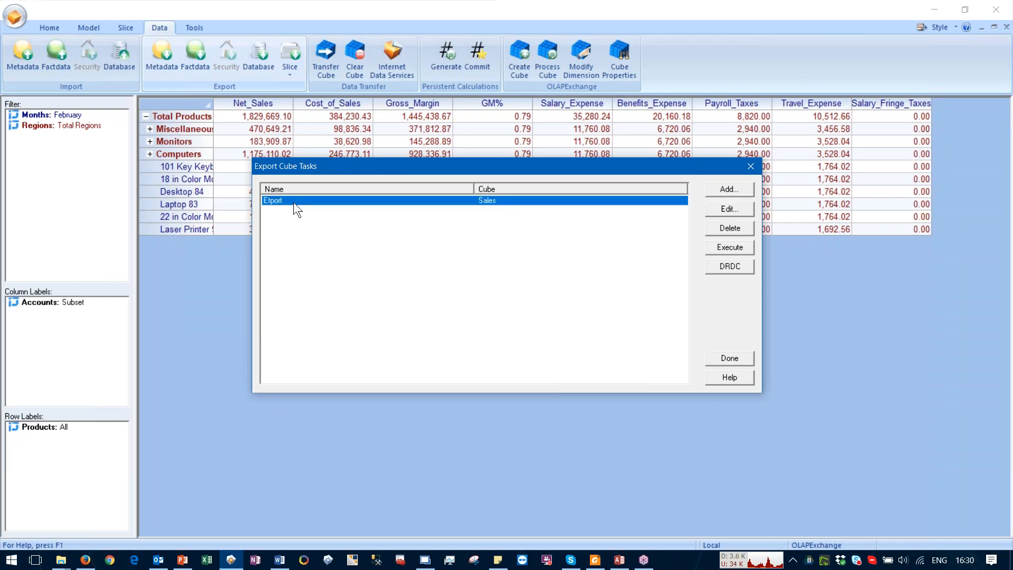
{"action": "left_click", "coordinate": [730, 247]}
{"action": "left_click", "coordinate": [562, 308]}
{"action": "left_click", "coordinate": [719, 358]}
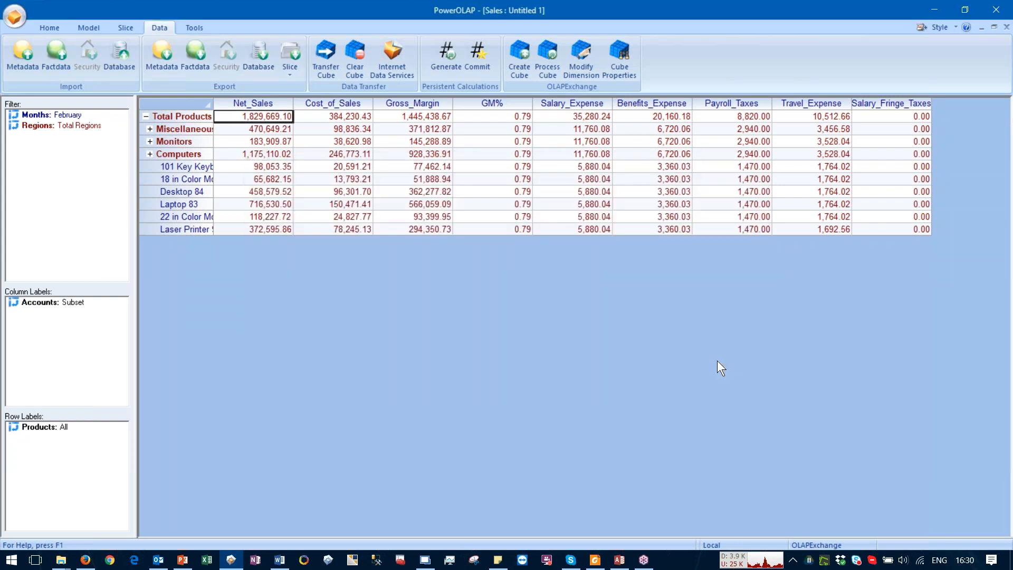
Step: Switch to File Explorer and open the exported "fact data.txt" from the Session 4 folder in Notepad
{"action": "left_click", "coordinate": [61, 560]}
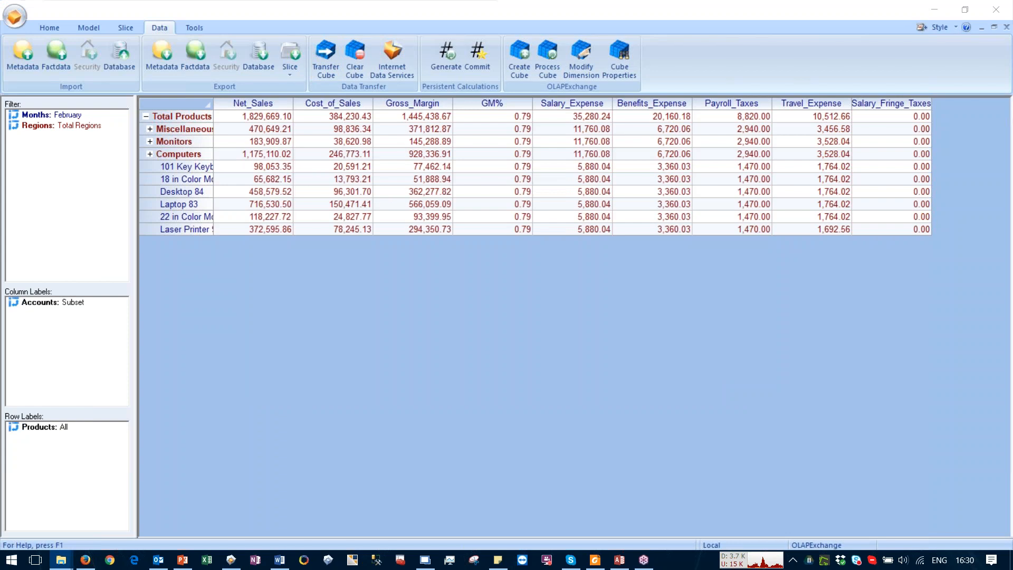
{"action": "left_click_drag", "start_coordinate": [258, 0], "coordinate": [657, 99]}
{"action": "double_click", "coordinate": [656, 99]}
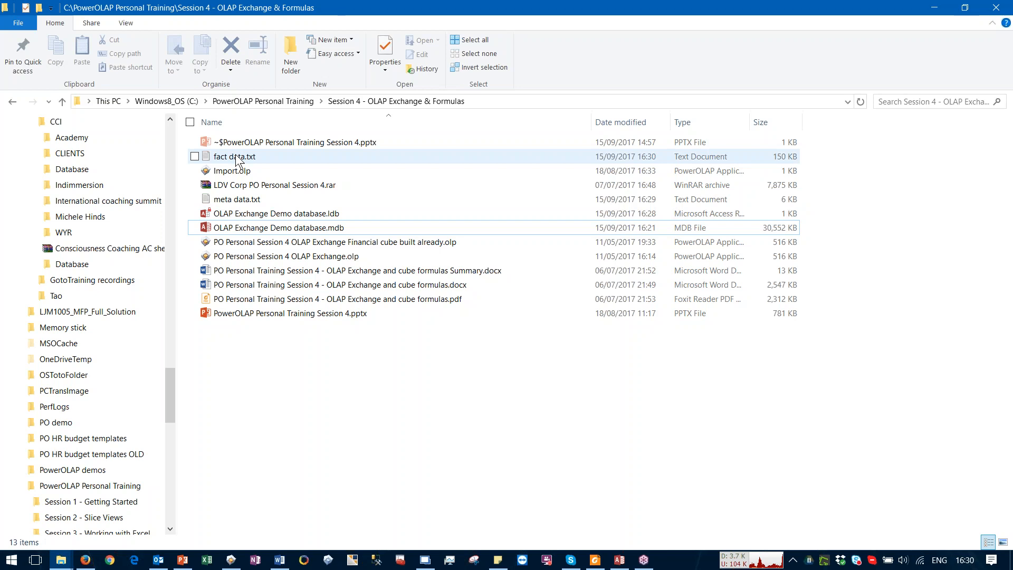
{"action": "double_click", "coordinate": [236, 158]}
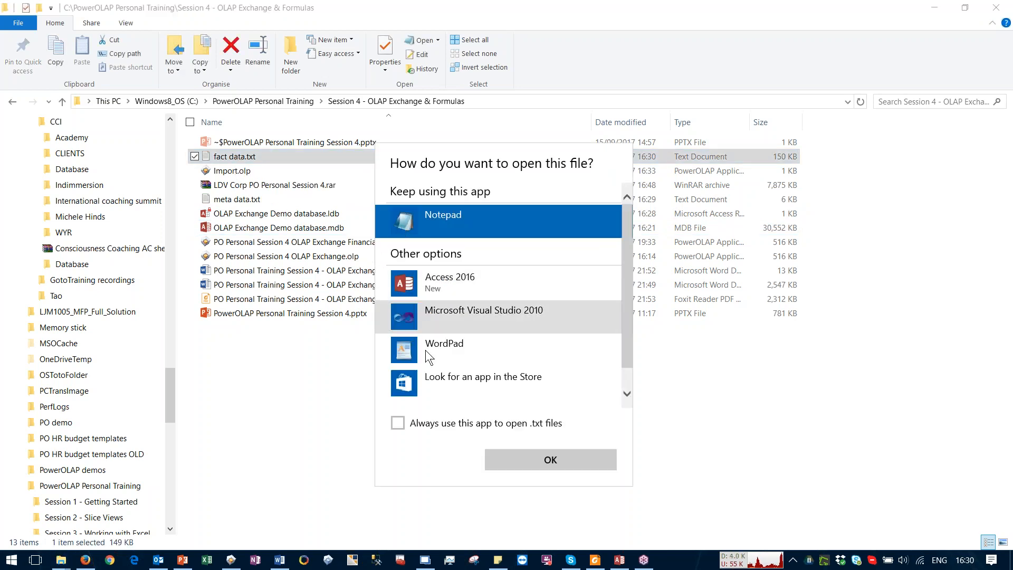
{"action": "left_click", "coordinate": [520, 464]}
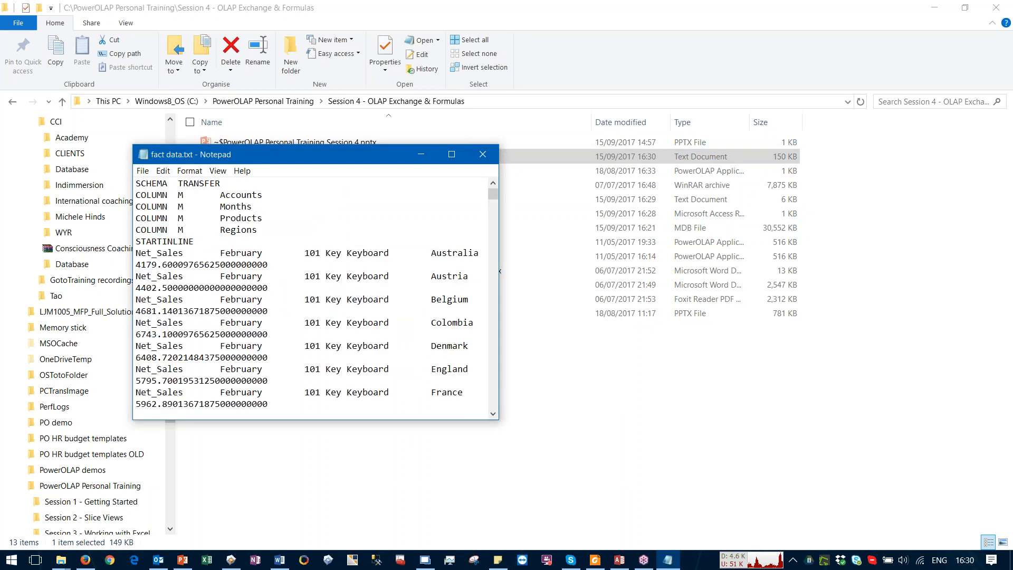
Step: Examine the exported fact data records in "fact data.txt" full screen, then close the file
{"action": "double_click", "coordinate": [402, 152]}
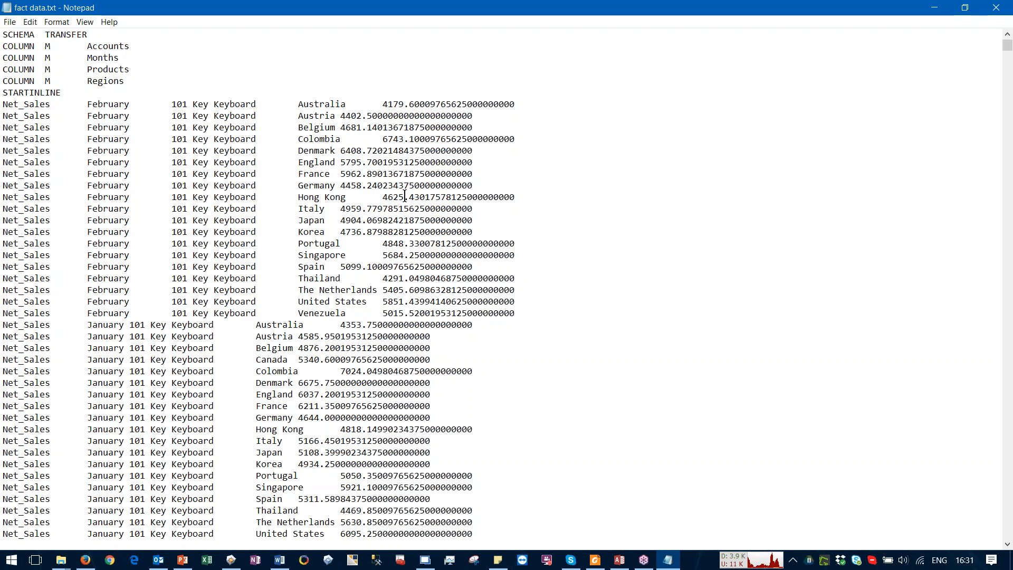
{"action": "scroll", "coordinate": [394, 166], "scroll_direction": "down", "scroll_amount": 4}
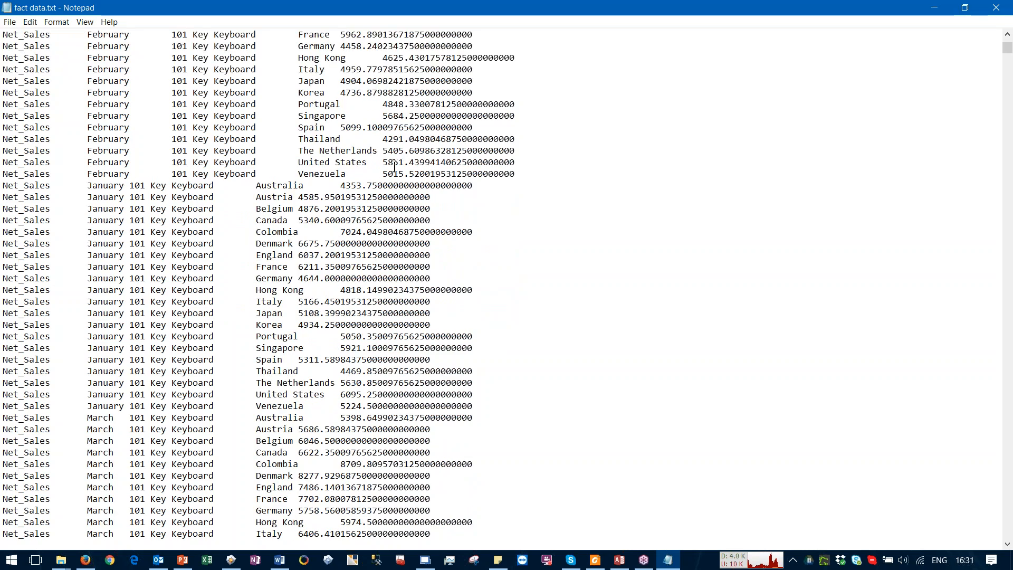
{"action": "scroll", "coordinate": [394, 167], "scroll_direction": "down", "scroll_amount": 20}
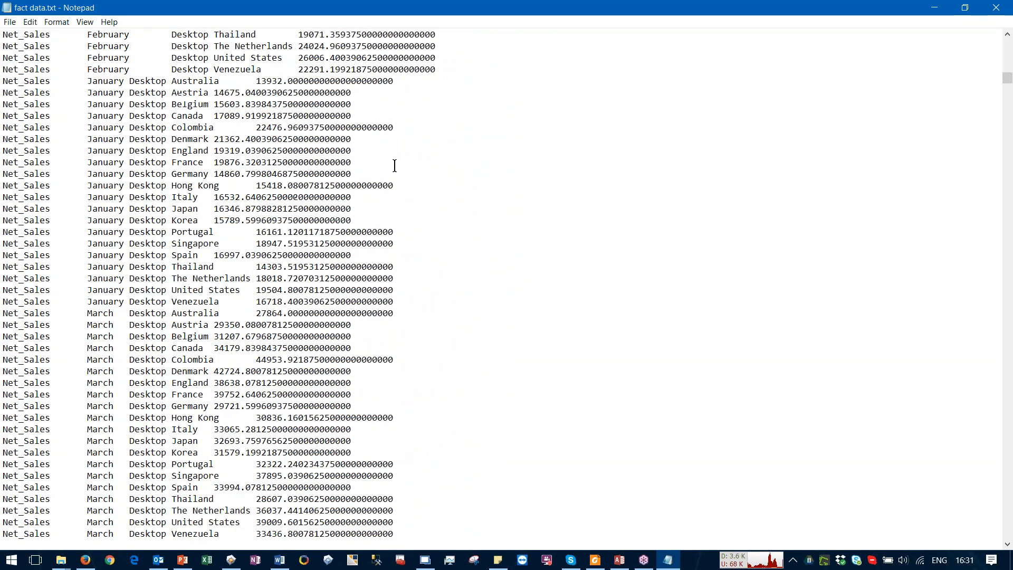
{"action": "scroll", "coordinate": [394, 167], "scroll_direction": "down", "scroll_amount": 17}
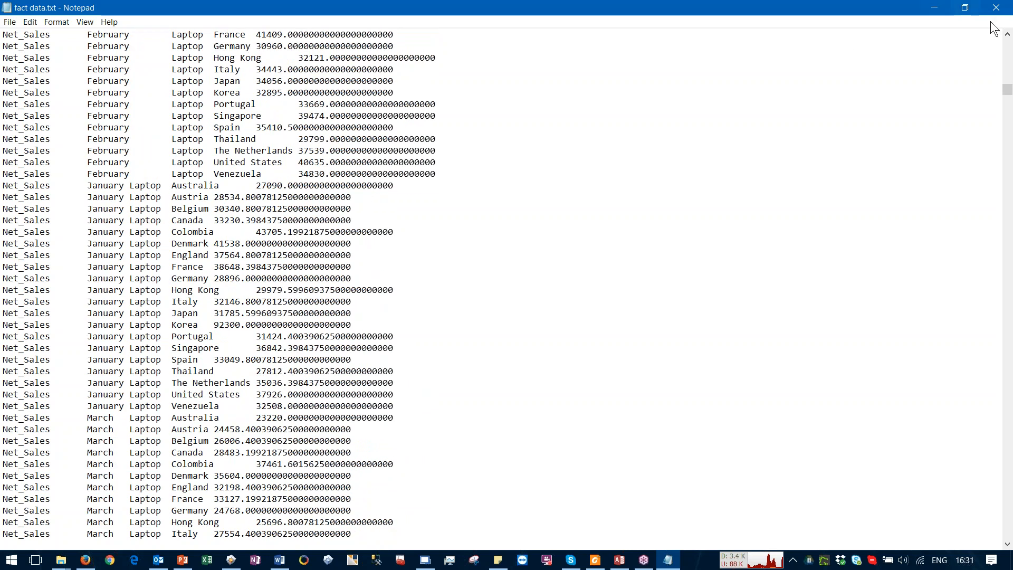
{"action": "left_click", "coordinate": [996, 7]}
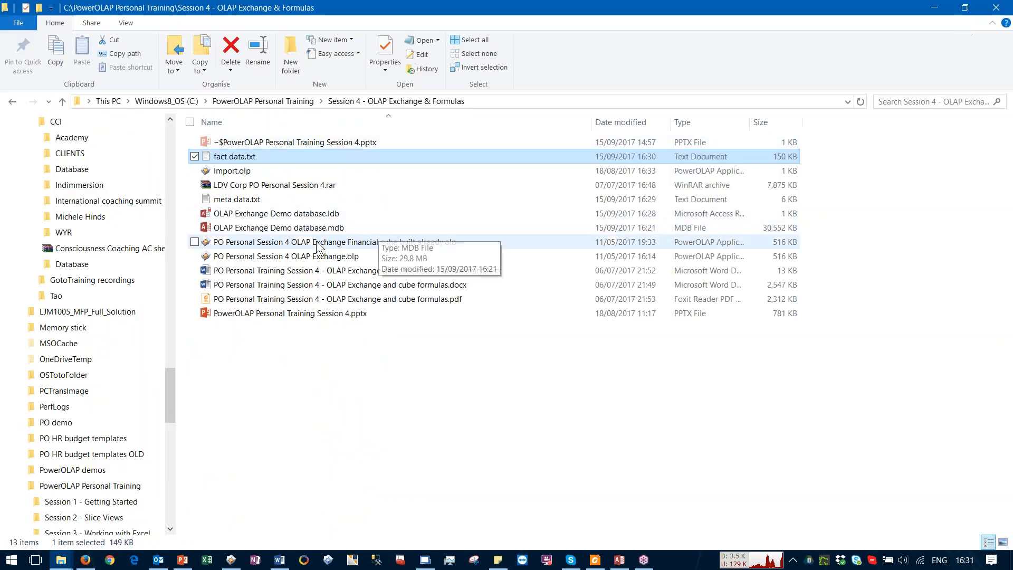
Step: Open "meta data.txt" from the Session 4 folder and examine its Accounts members and its Months properties, members and hierarchy
{"action": "double_click", "coordinate": [215, 205]}
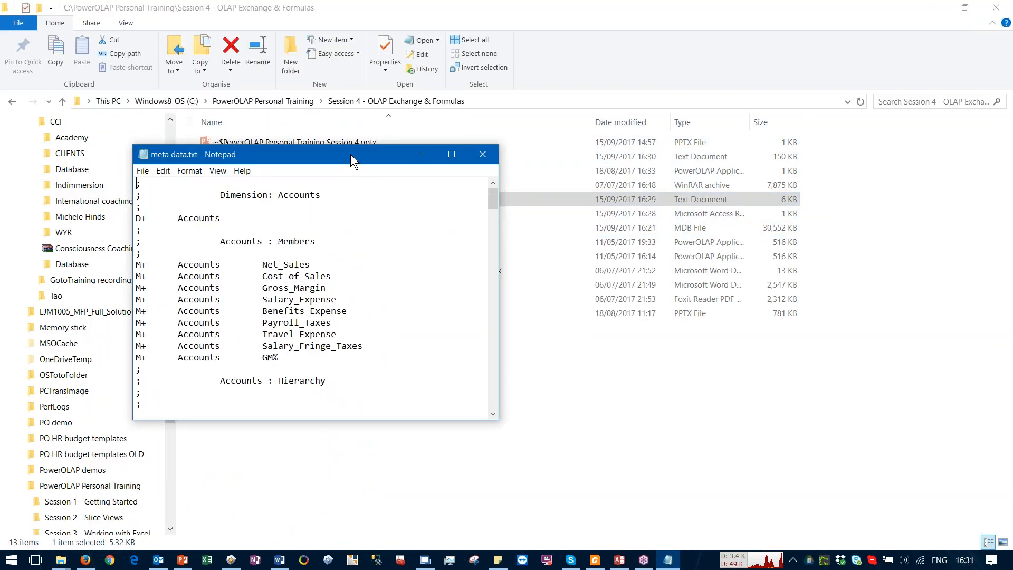
{"action": "double_click", "coordinate": [350, 154]}
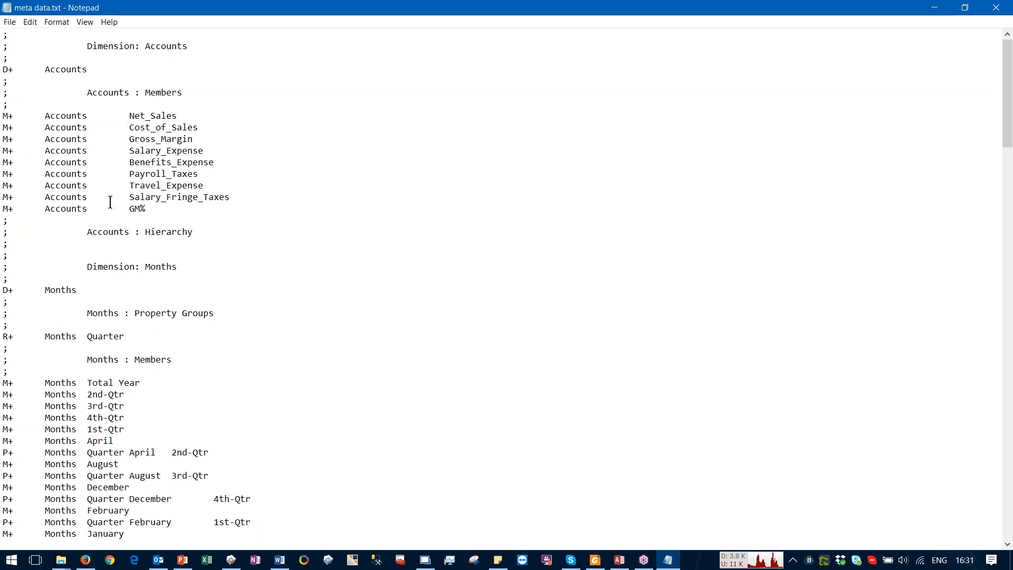
{"action": "scroll", "coordinate": [110, 202], "scroll_direction": "down", "scroll_amount": 5}
{"action": "scroll", "coordinate": [111, 201], "scroll_direction": "down", "scroll_amount": 2}
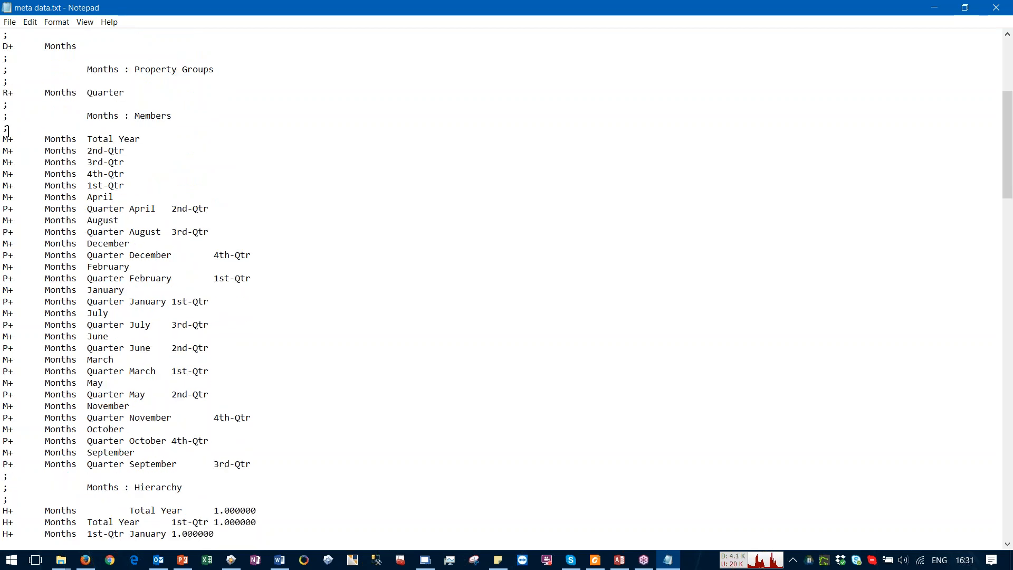
{"action": "scroll", "coordinate": [34, 153], "scroll_direction": "down", "scroll_amount": 1}
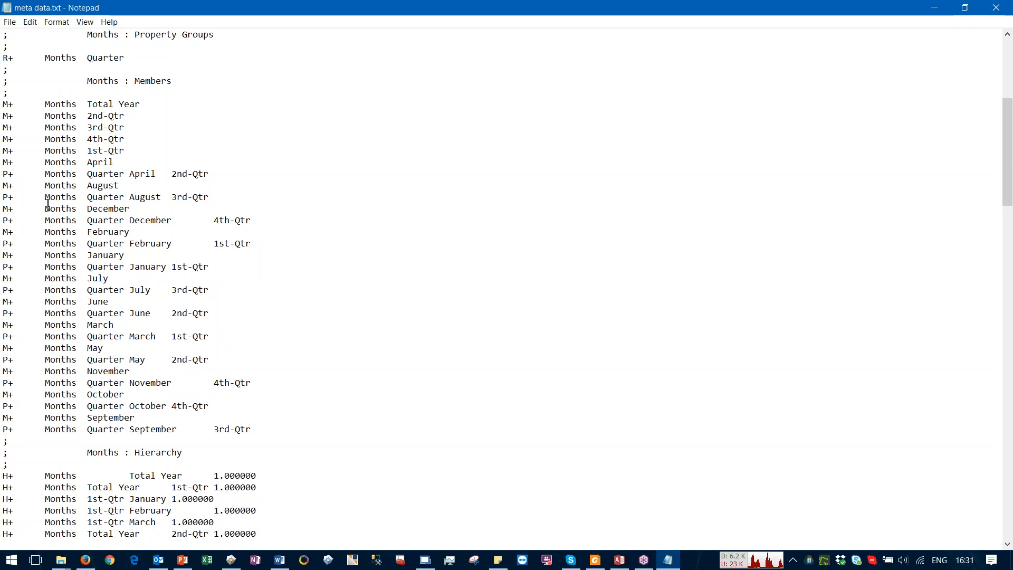
{"action": "scroll", "coordinate": [104, 169], "scroll_direction": "down", "scroll_amount": 7}
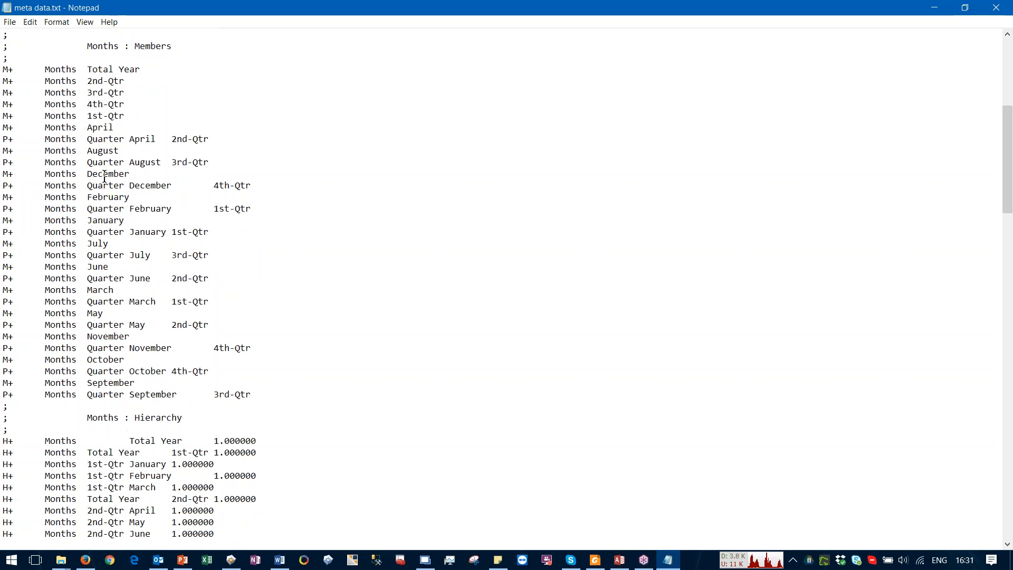
{"action": "scroll", "coordinate": [104, 176], "scroll_direction": "down", "scroll_amount": 4}
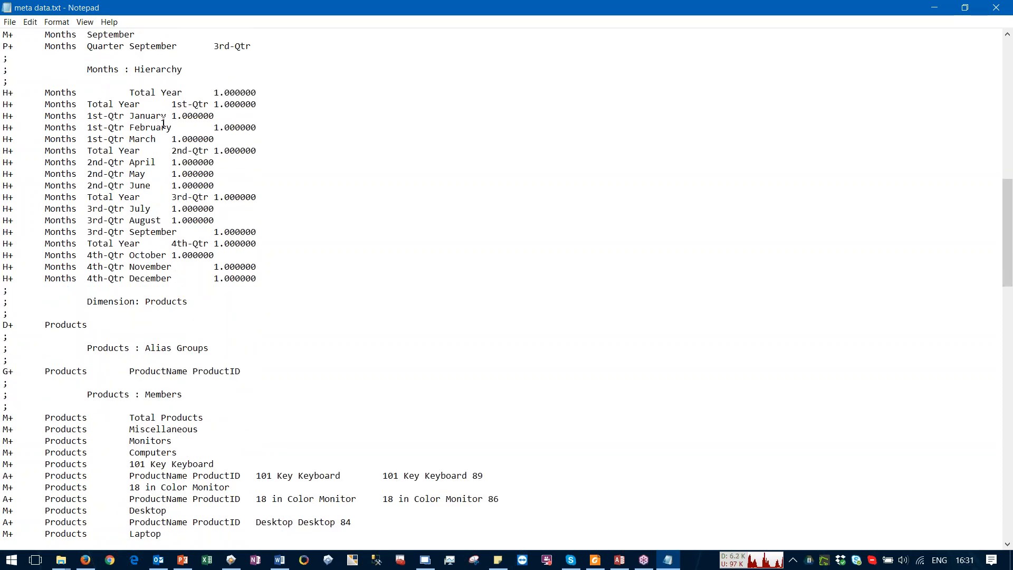
{"action": "left_click_drag", "start_coordinate": [193, 112], "coordinate": [78, 104]}
{"action": "left_click", "coordinate": [190, 105]}
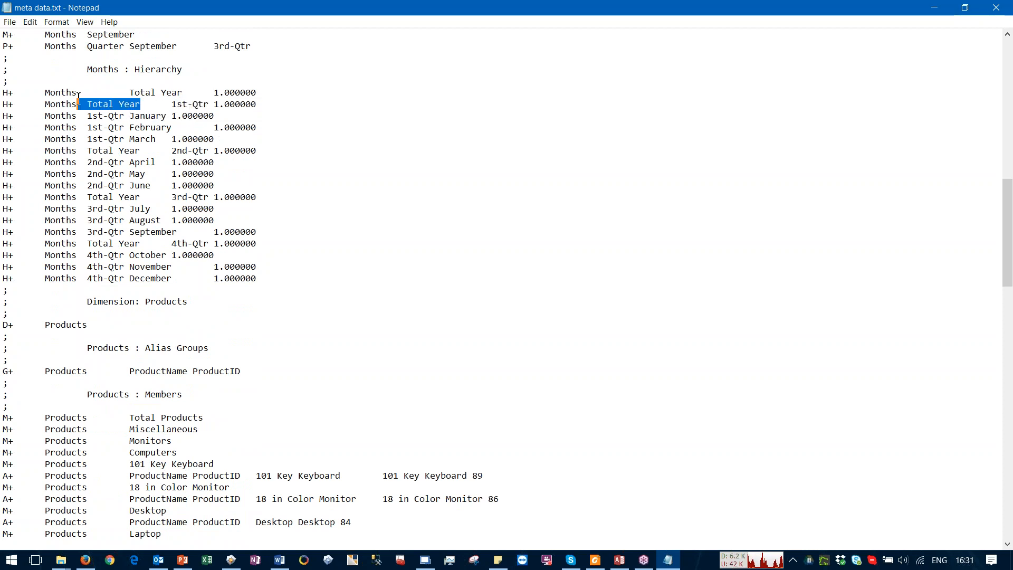
{"action": "left_click_drag", "start_coordinate": [157, 162], "coordinate": [88, 164]}
Step: Review the Products and Regions dimensions and the Sales cube formulas in "meta data.txt", then close the file
{"action": "scroll", "coordinate": [92, 177], "scroll_direction": "down", "scroll_amount": 6}
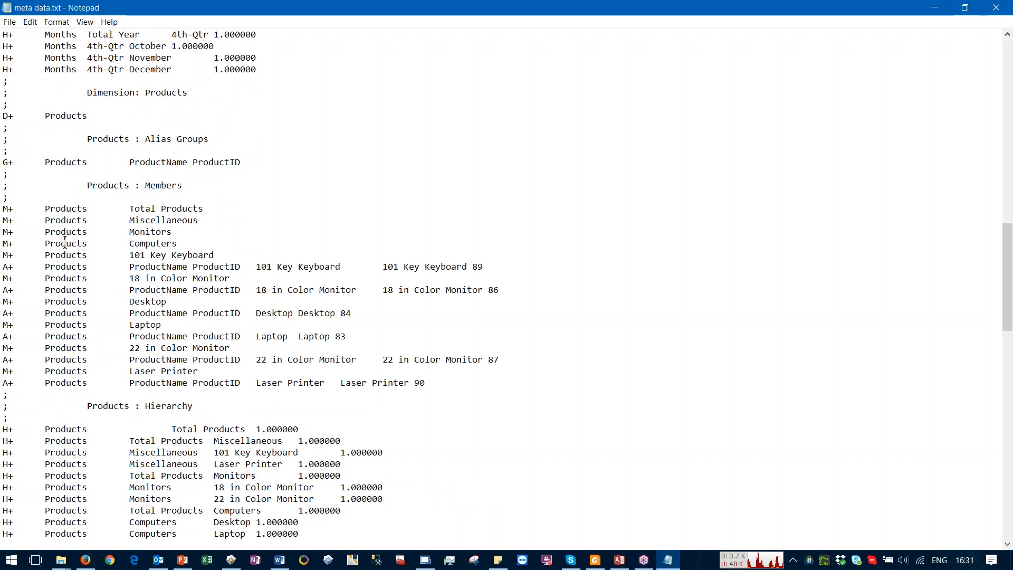
{"action": "scroll", "coordinate": [64, 240], "scroll_direction": "down", "scroll_amount": 6}
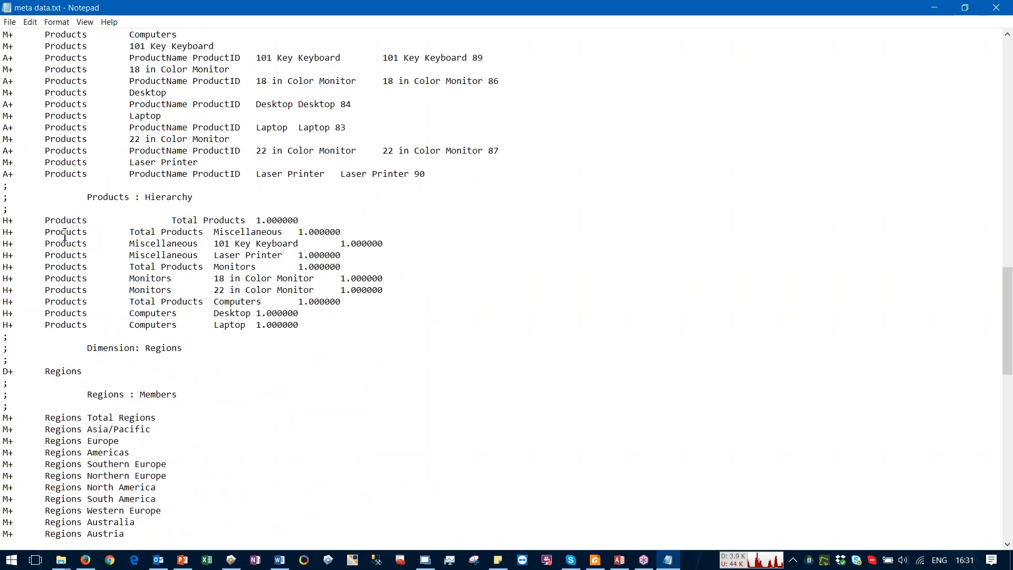
{"action": "scroll", "coordinate": [64, 236], "scroll_direction": "down", "scroll_amount": 8}
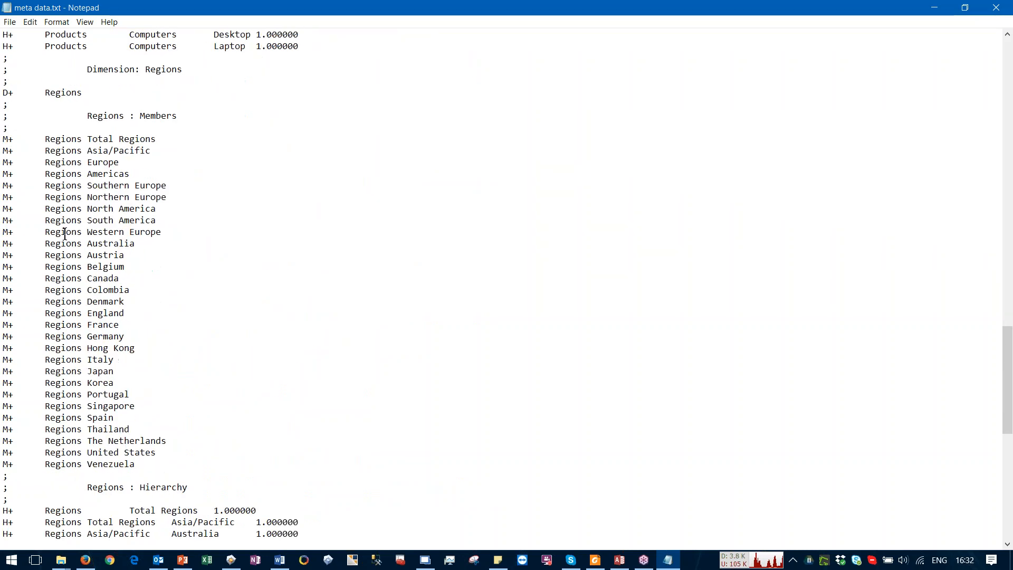
{"action": "scroll", "coordinate": [64, 233], "scroll_direction": "down", "scroll_amount": 14}
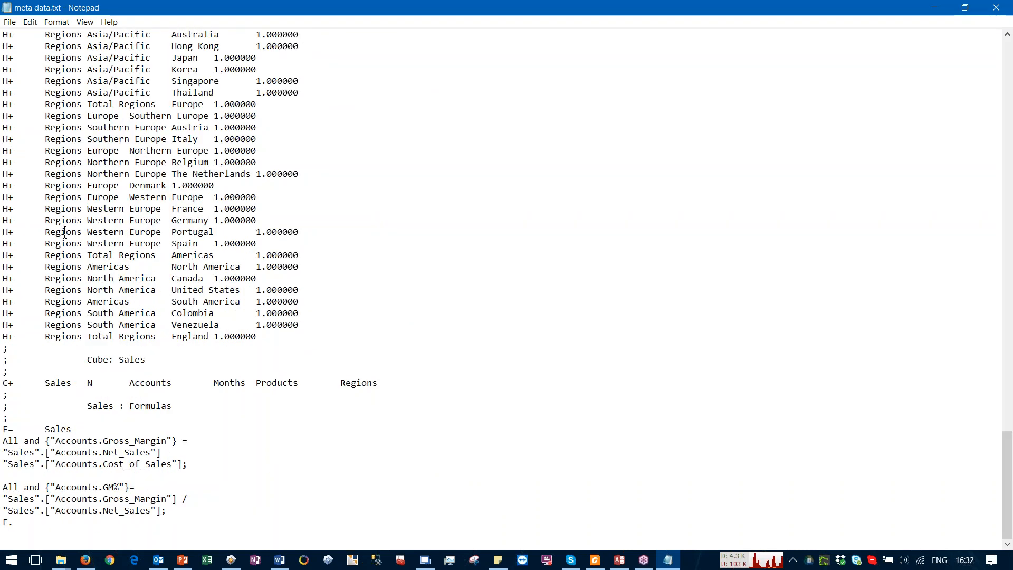
{"action": "left_click_drag", "start_coordinate": [22, 423], "coordinate": [181, 517]}
{"action": "left_click", "coordinate": [206, 475]}
{"action": "left_click", "coordinate": [996, 9]}
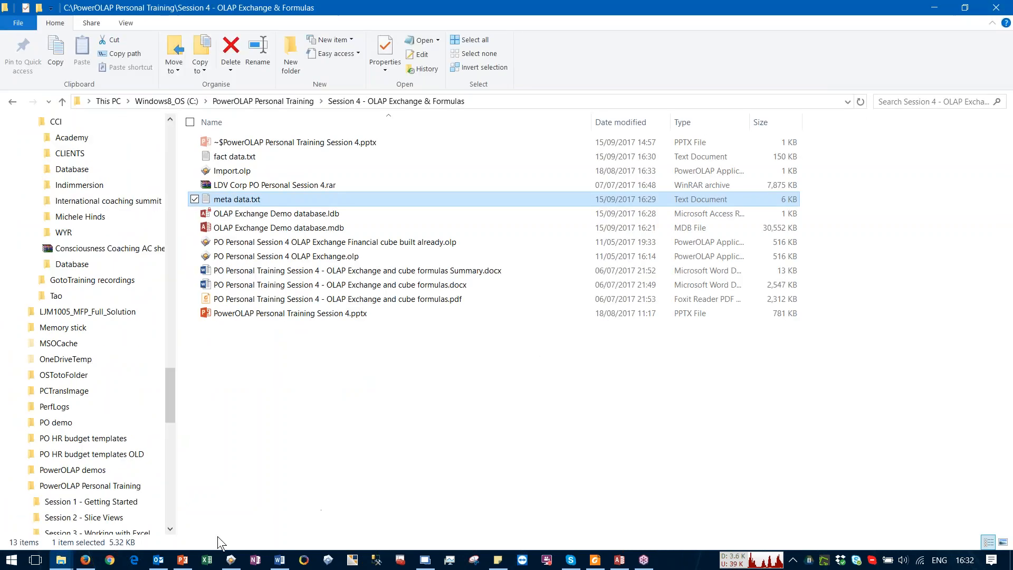
Step: Switch to PowerOLAP, close the Sales slice without saving it, and close the current database
{"action": "left_click", "coordinate": [231, 560]}
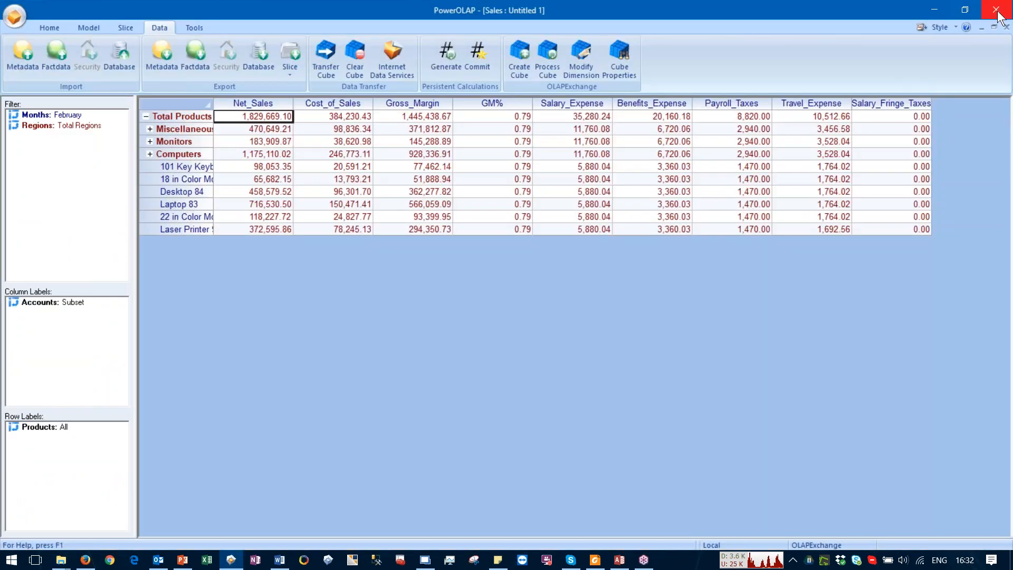
{"action": "left_click", "coordinate": [1007, 27]}
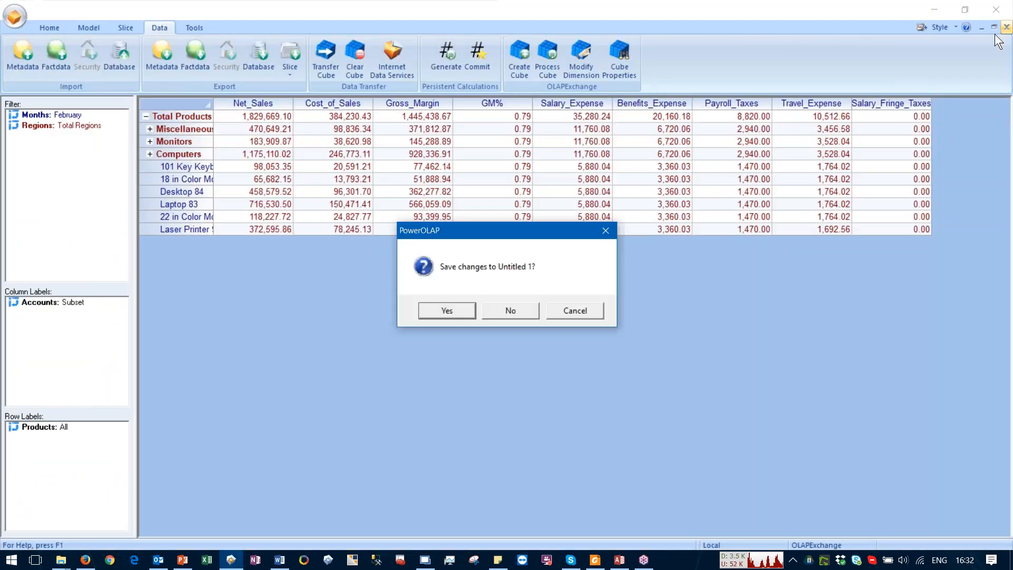
{"action": "left_click", "coordinate": [493, 315]}
{"action": "left_click", "coordinate": [15, 19]}
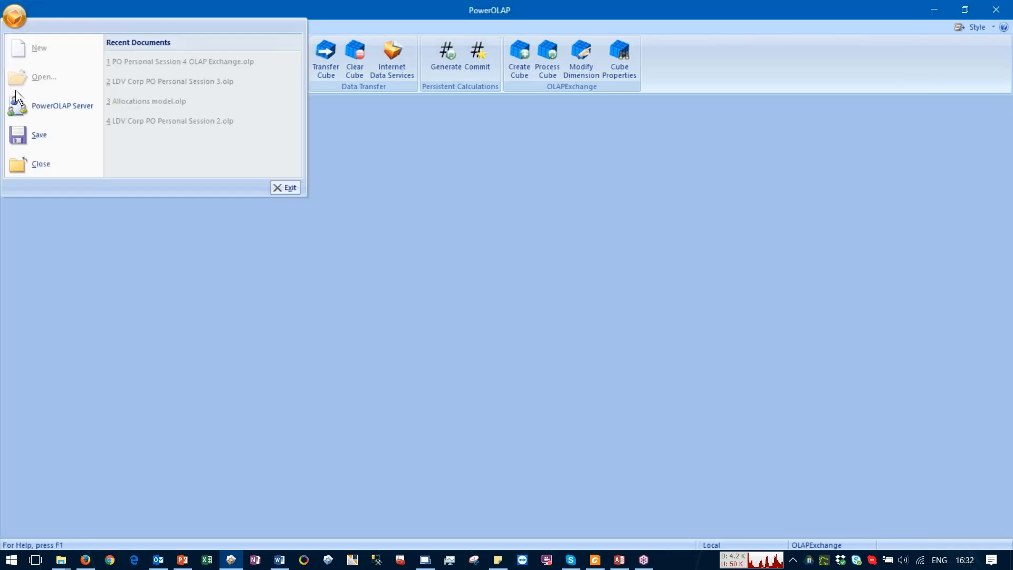
{"action": "left_click", "coordinate": [18, 172]}
{"action": "left_click", "coordinate": [549, 310]}
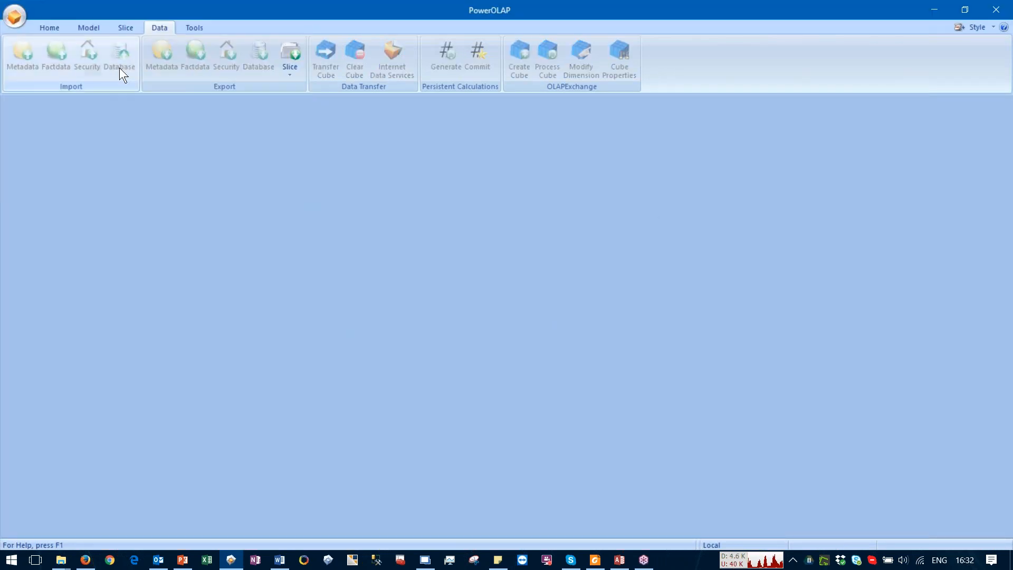
Step: Open the "Import.olp" database from the Session 4 - OLAP Exchange & Formulas folder
{"action": "left_click", "coordinate": [19, 17]}
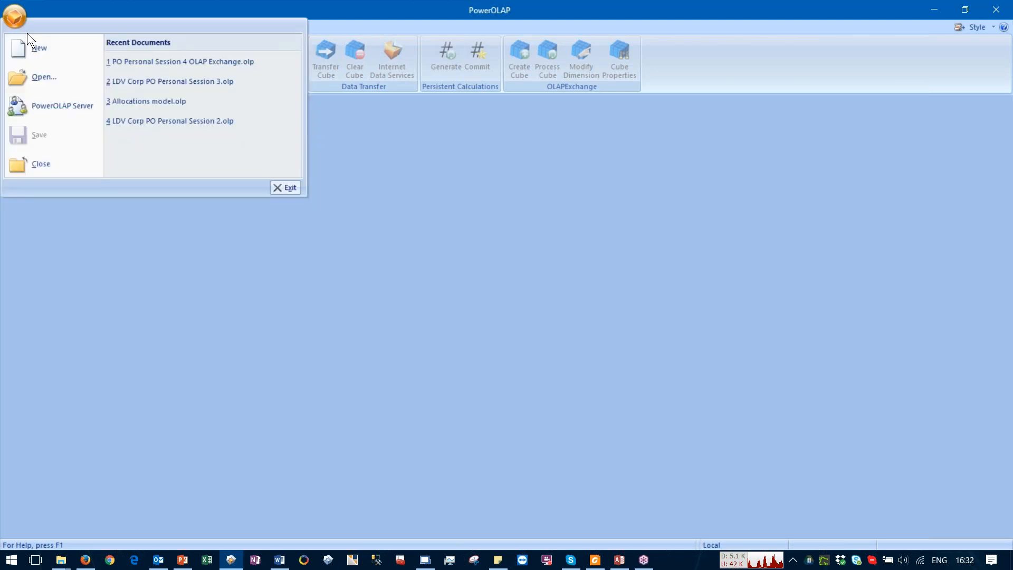
{"action": "left_click", "coordinate": [36, 72]}
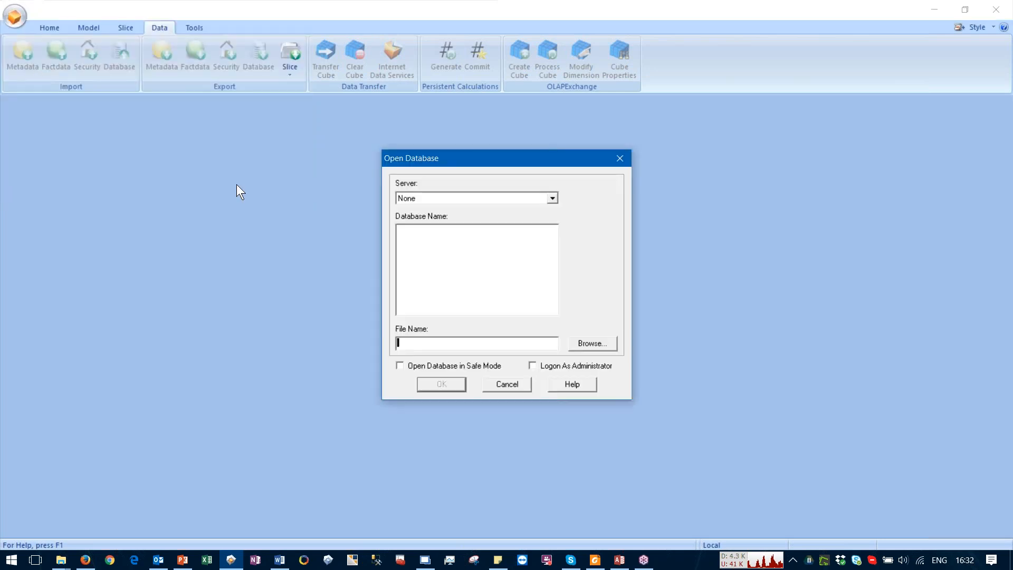
{"action": "left_click", "coordinate": [592, 344]}
{"action": "left_click", "coordinate": [253, 92]}
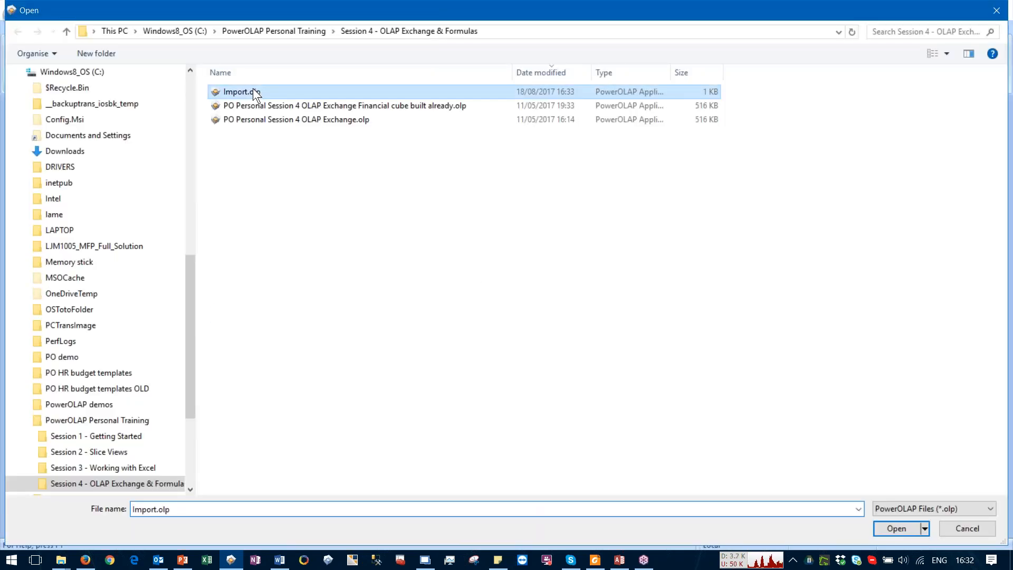
{"action": "left_click", "coordinate": [892, 526]}
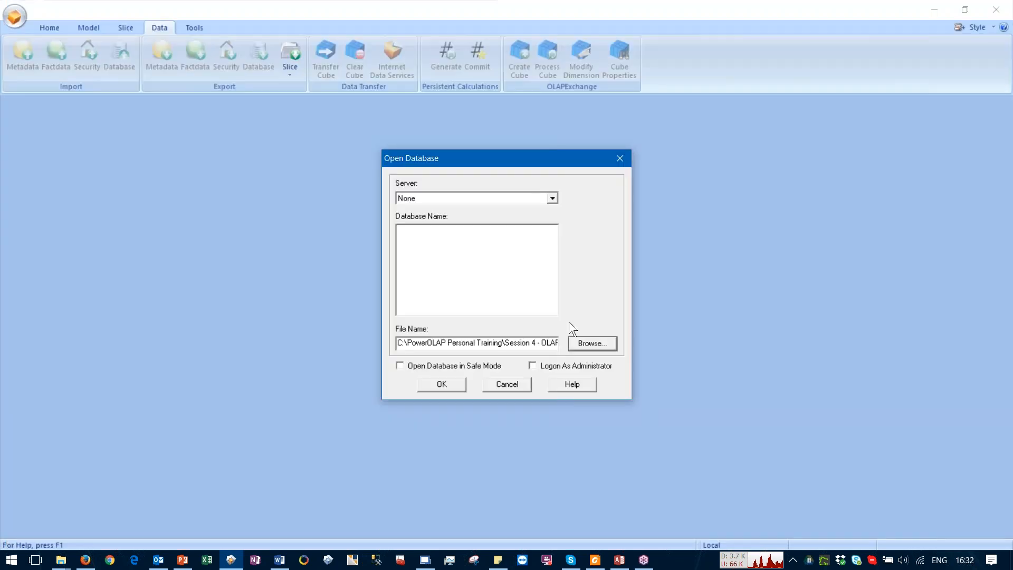
{"action": "left_click", "coordinate": [445, 384]}
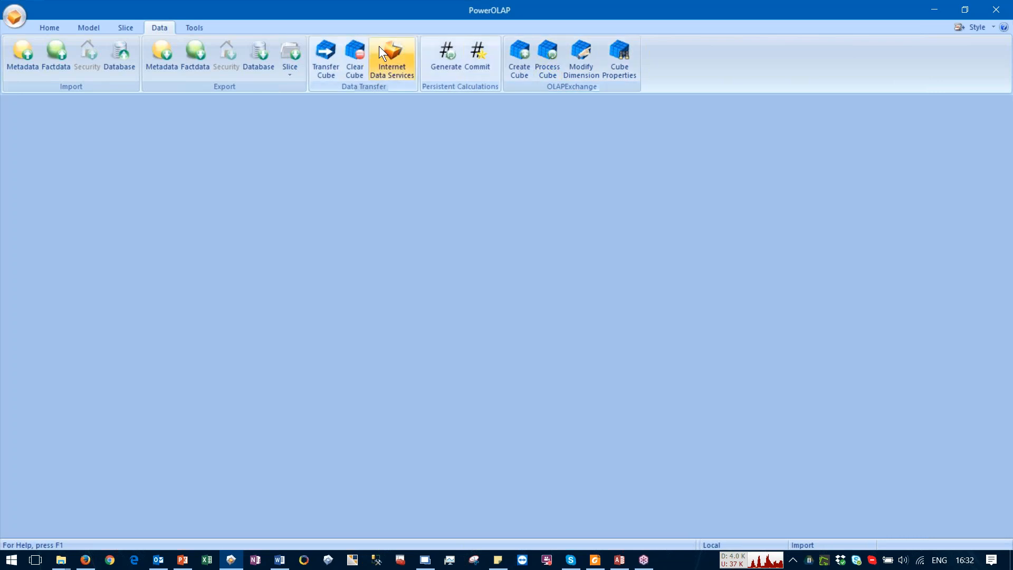
Step: Import the metadata from "meta data.txt" in the Session 4 folder, using Tab as the delimiter
{"action": "left_click", "coordinate": [21, 55]}
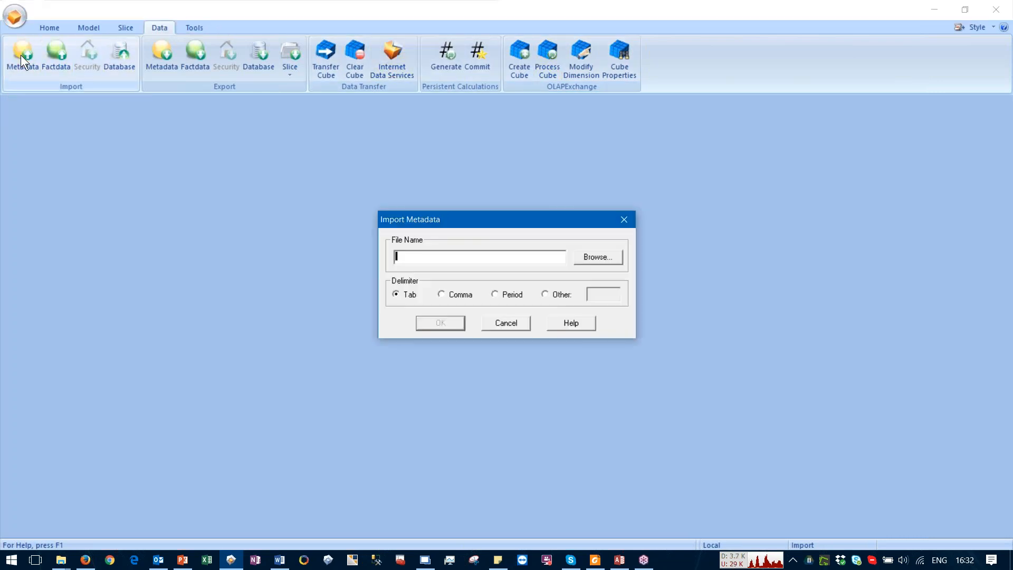
{"action": "left_click", "coordinate": [593, 260]}
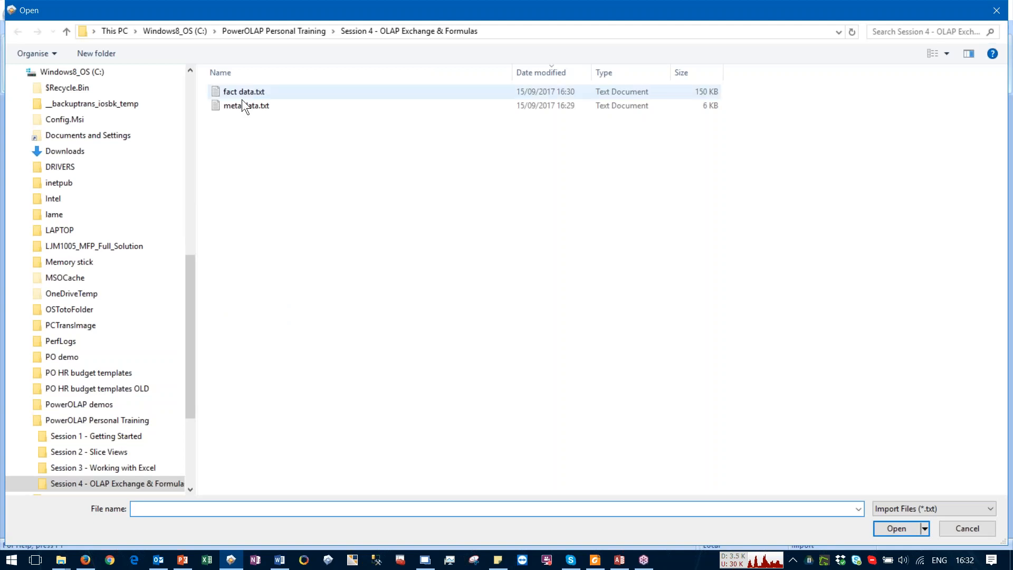
{"action": "left_click", "coordinate": [243, 105]}
{"action": "left_click", "coordinate": [895, 529]}
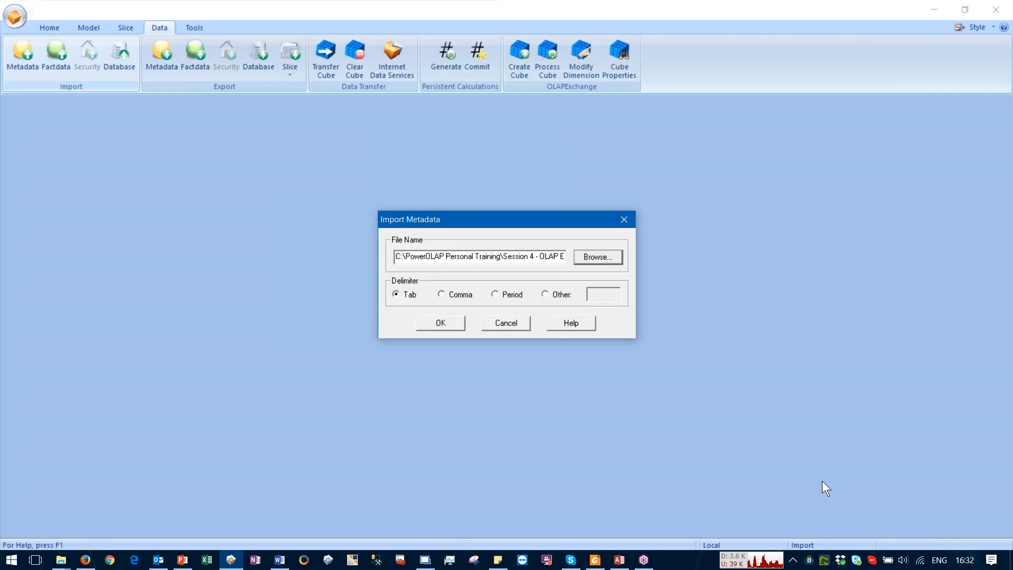
{"action": "left_click", "coordinate": [440, 323]}
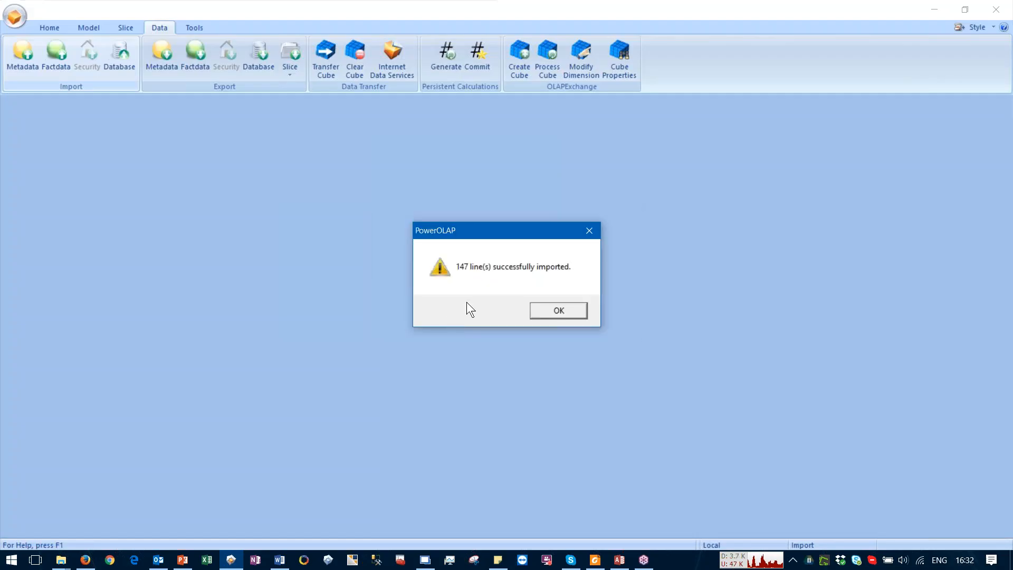
{"action": "left_click", "coordinate": [561, 317]}
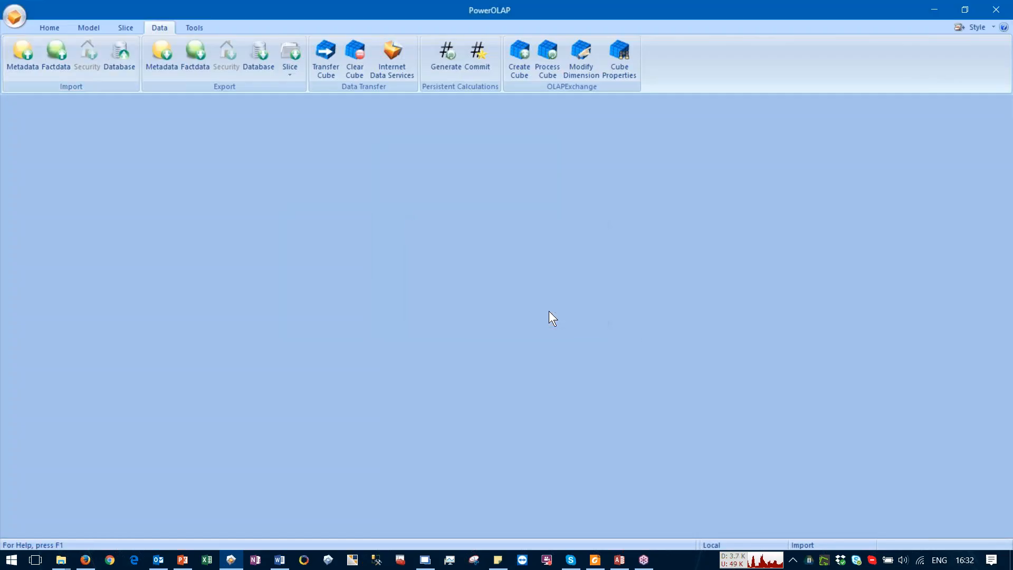
Step: Create a new slice of the Sales cube and swap Months into the column labels in place of Products
{"action": "left_click", "coordinate": [118, 28]}
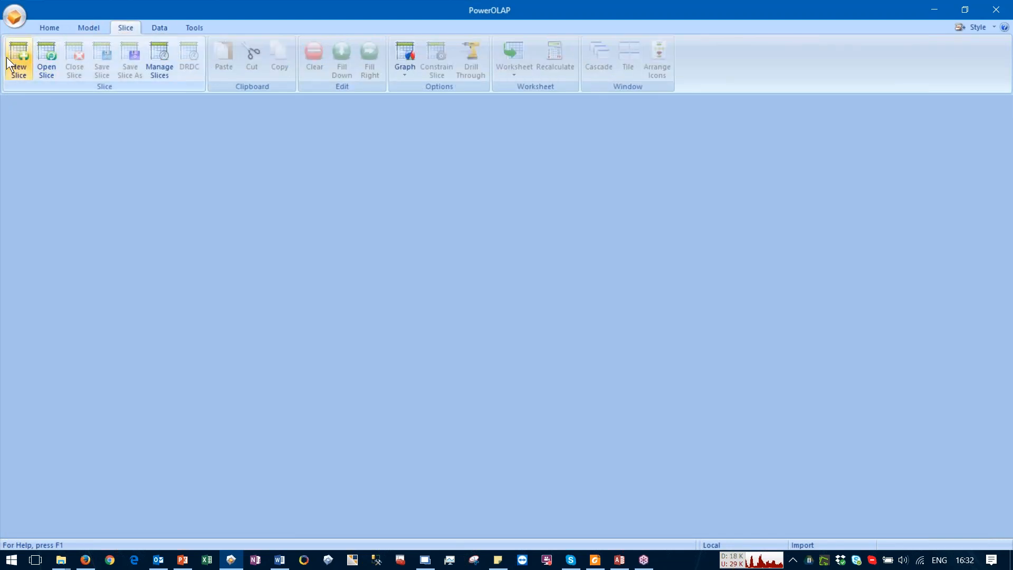
{"action": "left_click", "coordinate": [21, 64]}
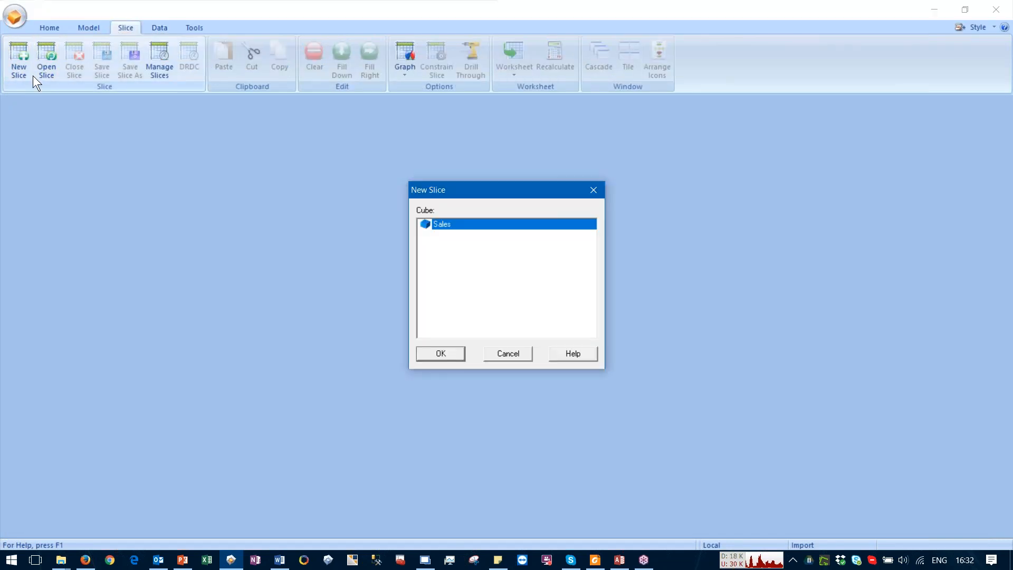
{"action": "left_click", "coordinate": [436, 353]}
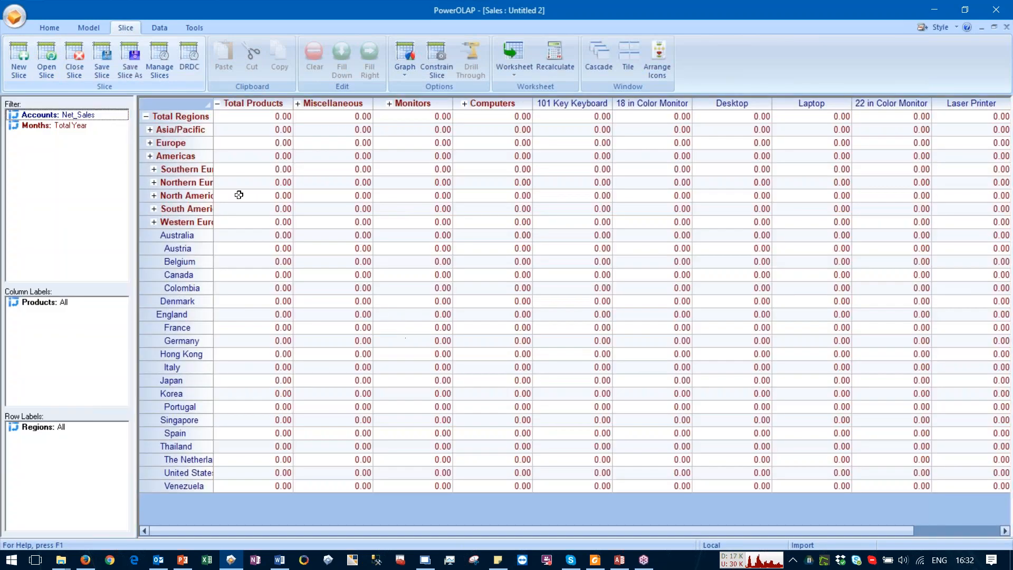
{"action": "left_click", "coordinate": [93, 127]}
{"action": "mouse_move", "coordinate": [94, 126]}
{"action": "left_mouse_down"}
{"action": "mouse_move", "coordinate": [74, 307]}
{"action": "mouse_move", "coordinate": [79, 127]}
{"action": "left_mouse_up"}
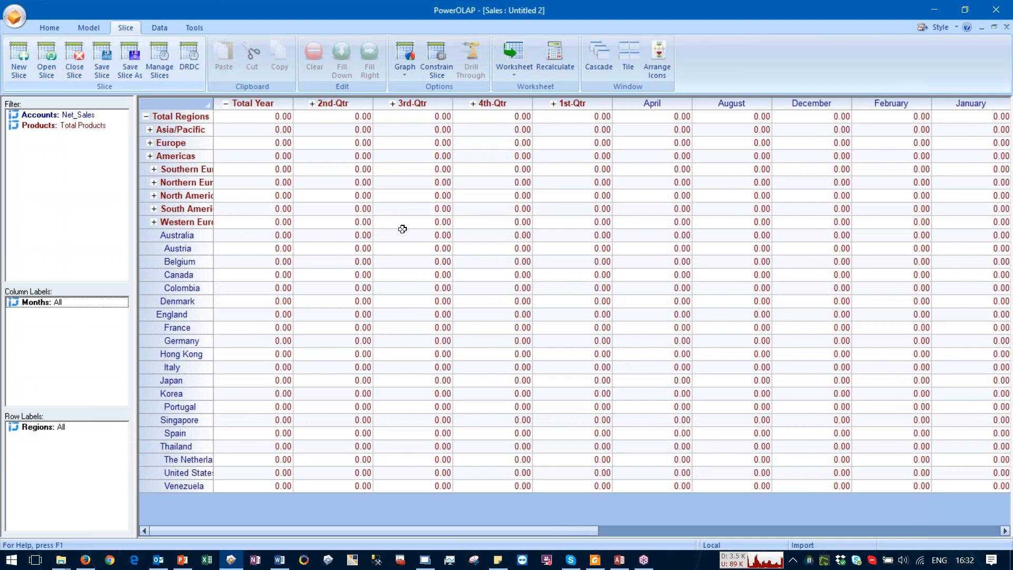
Step: Import the fact data from "fact data.txt" in the Session 4 folder into the Sales cube, using Tab as the delimiter and the Set method
{"action": "left_click", "coordinate": [163, 28]}
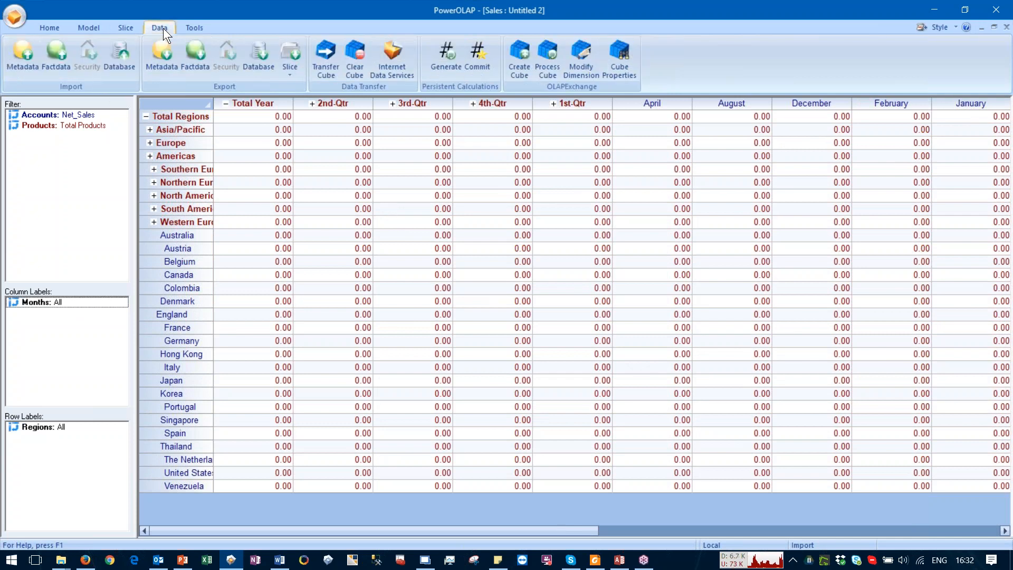
{"action": "left_click", "coordinate": [46, 61]}
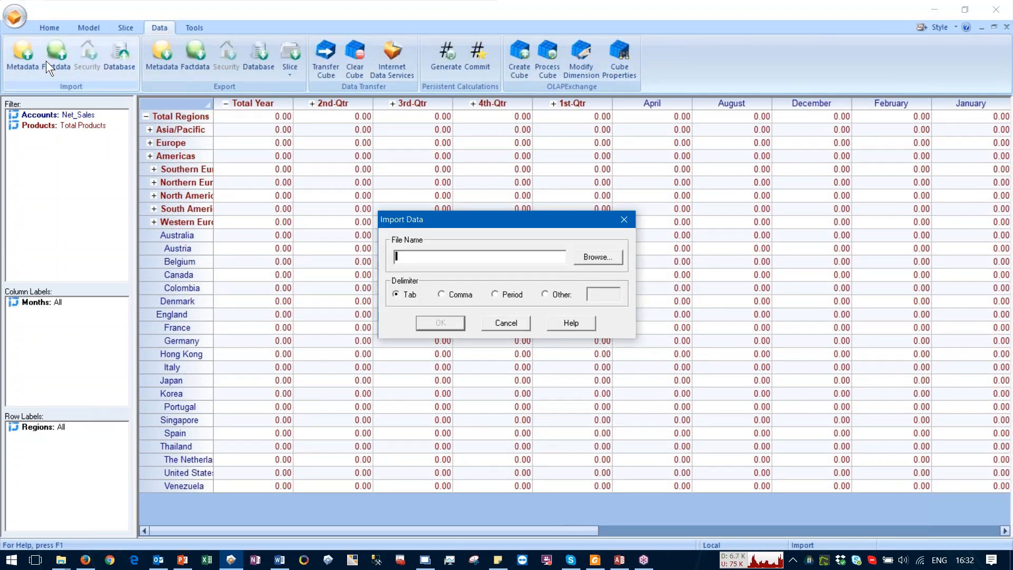
{"action": "left_click", "coordinate": [596, 257]}
{"action": "left_click", "coordinate": [264, 93]}
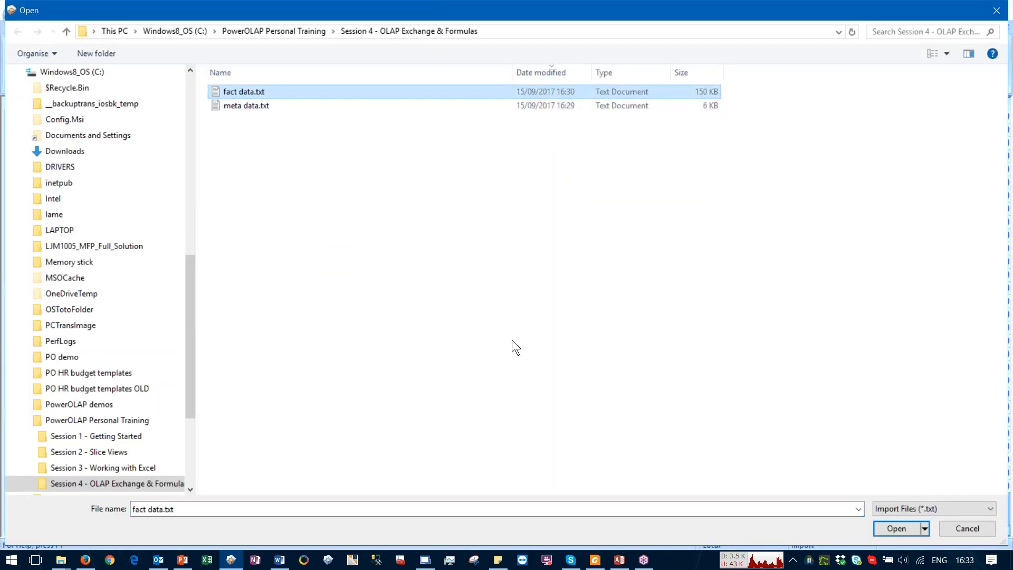
{"action": "left_click", "coordinate": [896, 529]}
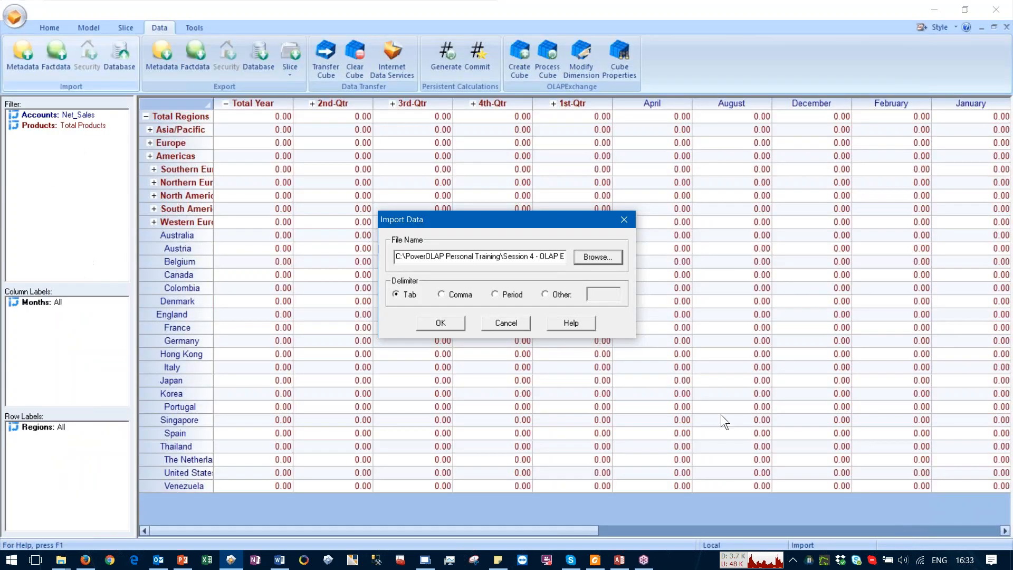
{"action": "left_click", "coordinate": [423, 318]}
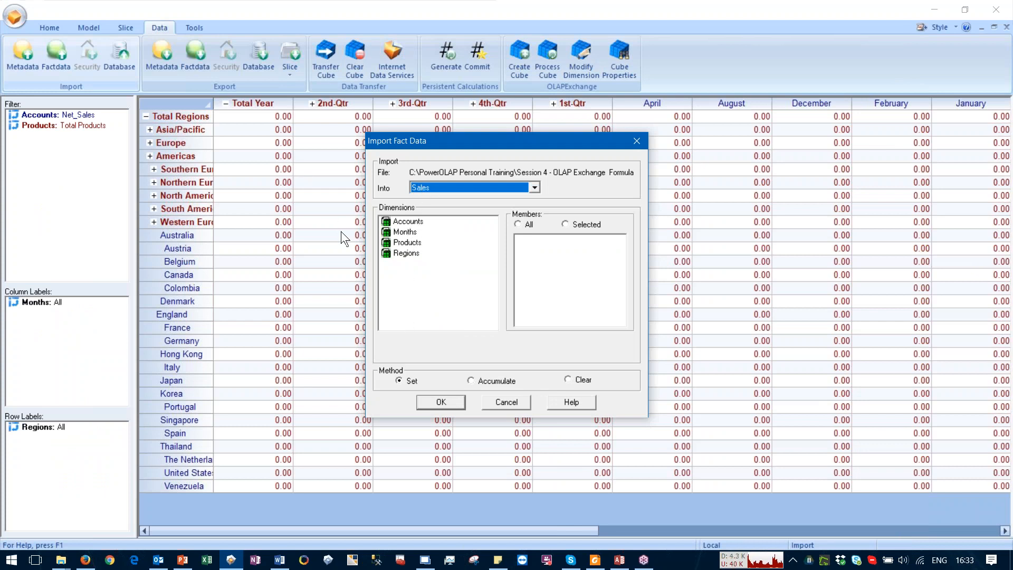
{"action": "left_click", "coordinate": [441, 402]}
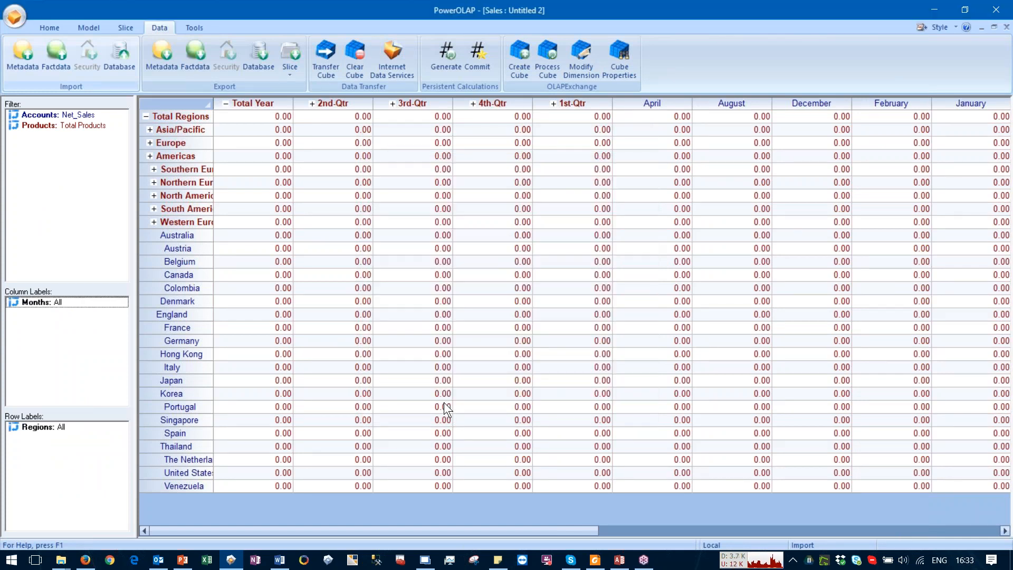
{"action": "left_click", "coordinate": [553, 312]}
Step: Examine the imported Net_Sales figures by region across the quarter and month columns of the Sales slice
{"action": "left_click", "coordinate": [448, 304]}
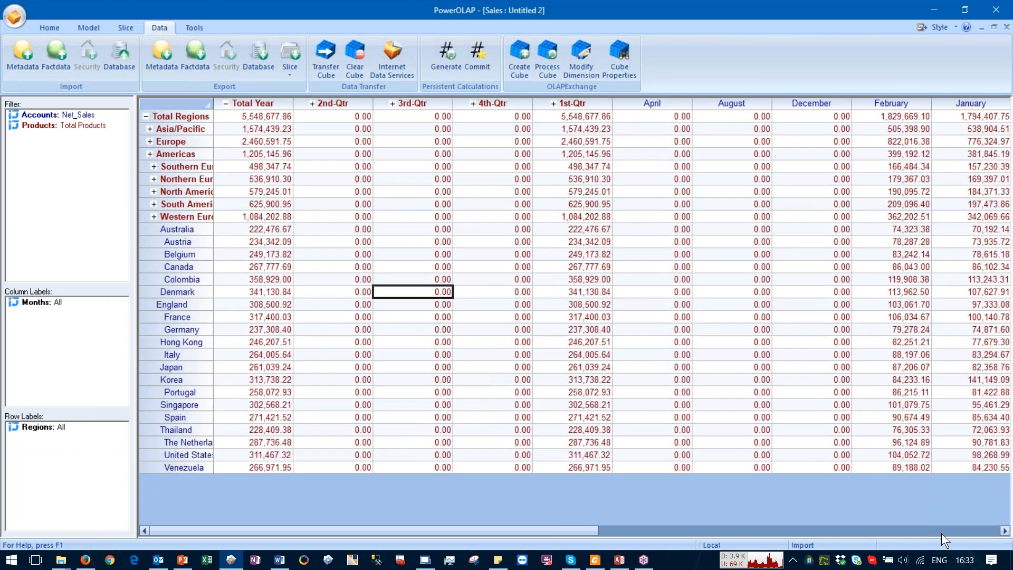
{"action": "left_click", "coordinate": [1004, 531]}
{"action": "left_click", "coordinate": [1005, 531]}
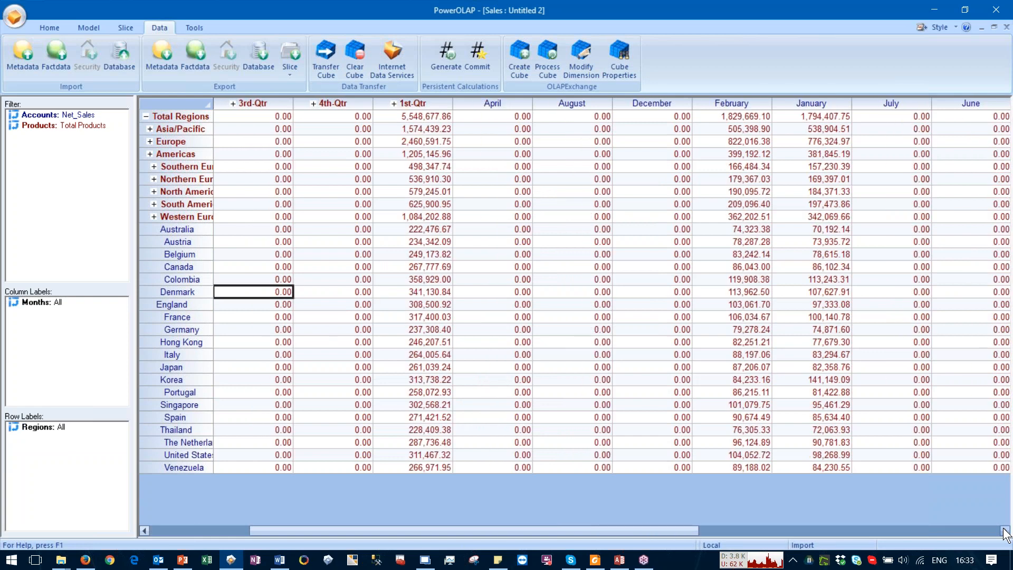
{"action": "left_click", "coordinate": [1004, 531]}
{"action": "left_click", "coordinate": [1005, 530]}
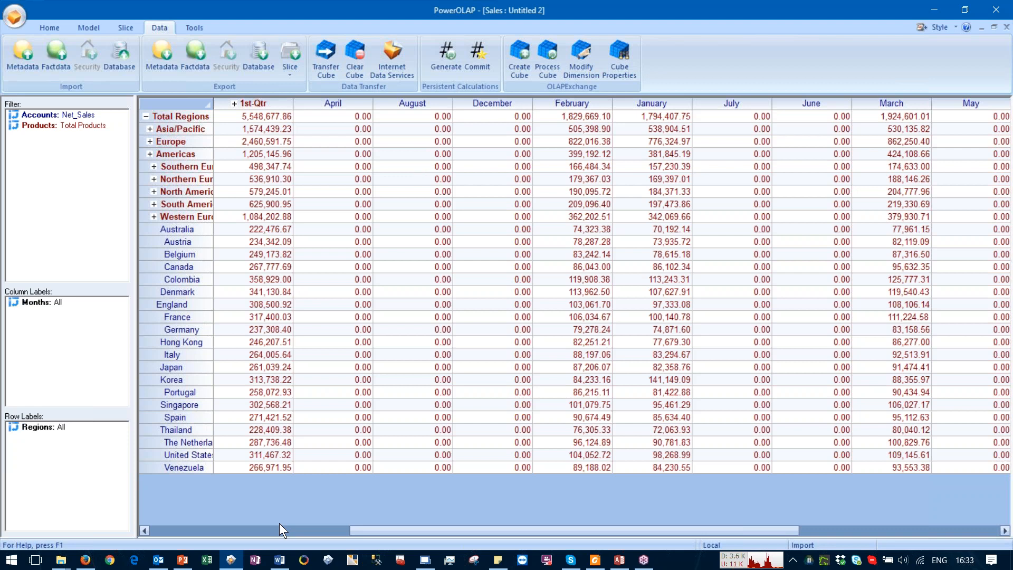
Step: Switch to the PowerPoint slide show of "PowerOLAP Personal Training Session 4.pptx" and display the closing "Thank you!" slide
{"action": "left_click", "coordinate": [182, 560]}
{"action": "left_click", "coordinate": [245, 455]}
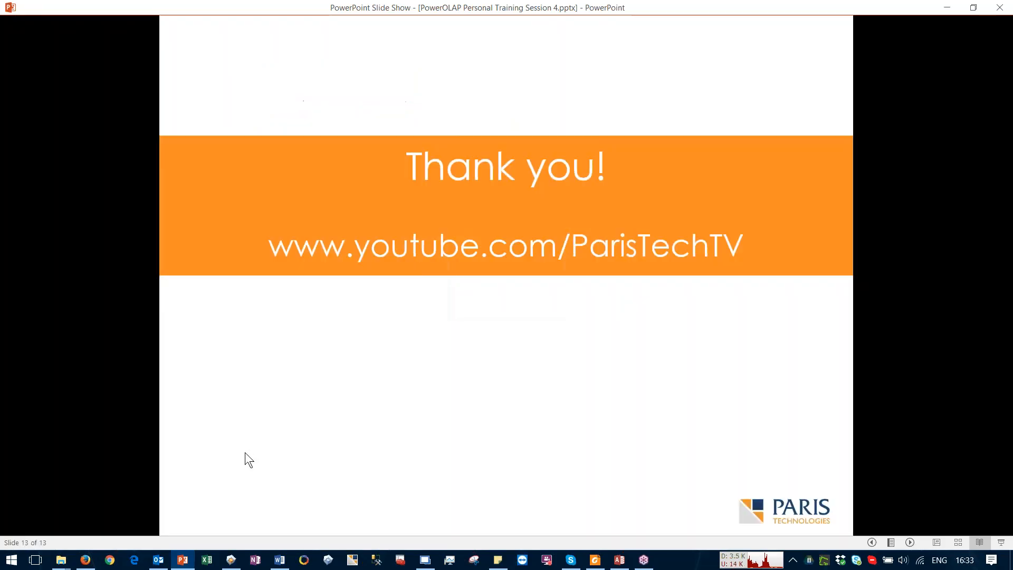